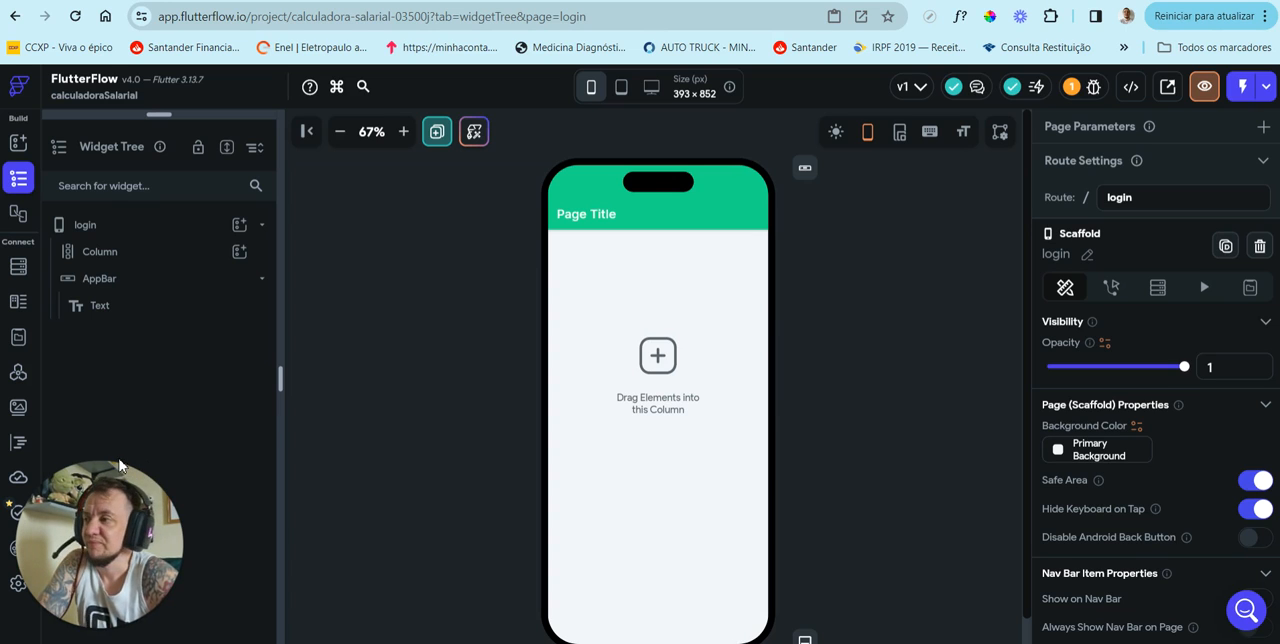
Step: Expand the page list above the widget tree and open homePage
{"action": "left_click", "coordinate": [62, 251]}
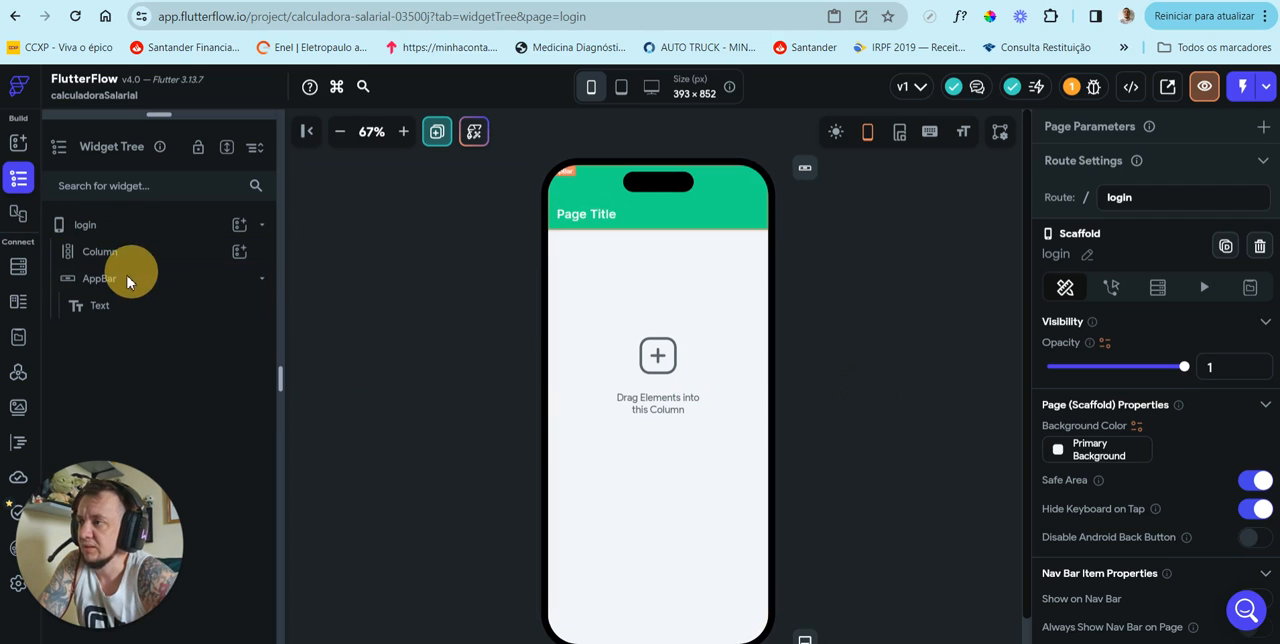
{"action": "left_click_drag", "start_coordinate": [183, 115], "coordinate": [191, 284]}
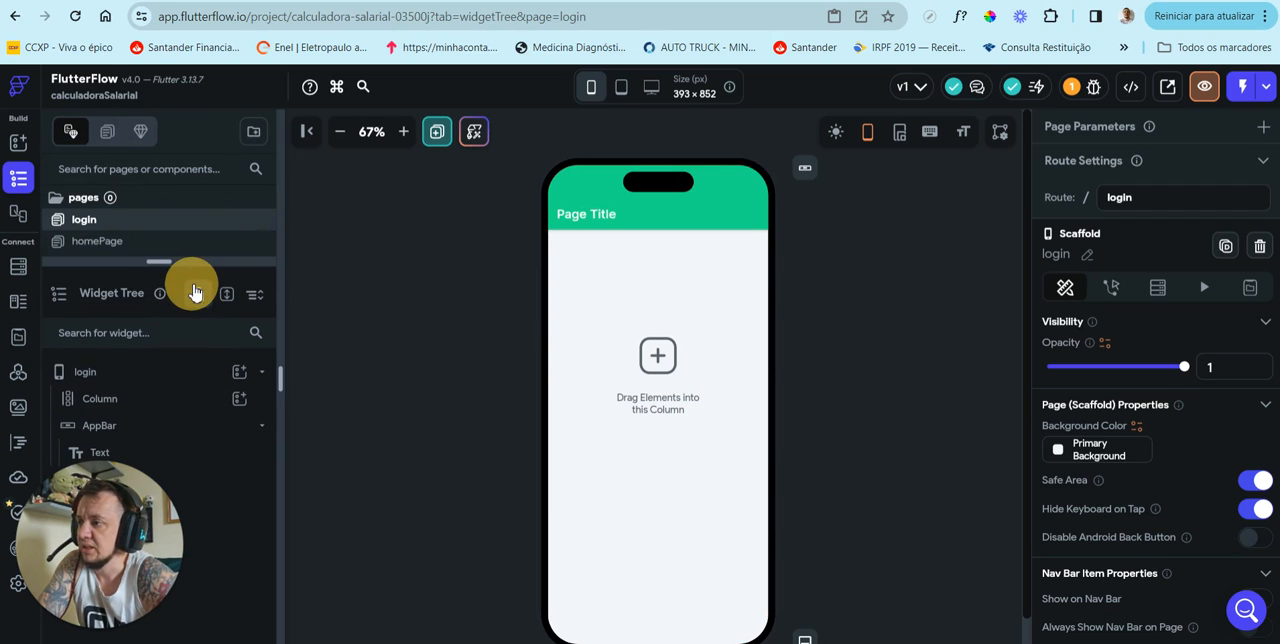
{"action": "left_click", "coordinate": [108, 244]}
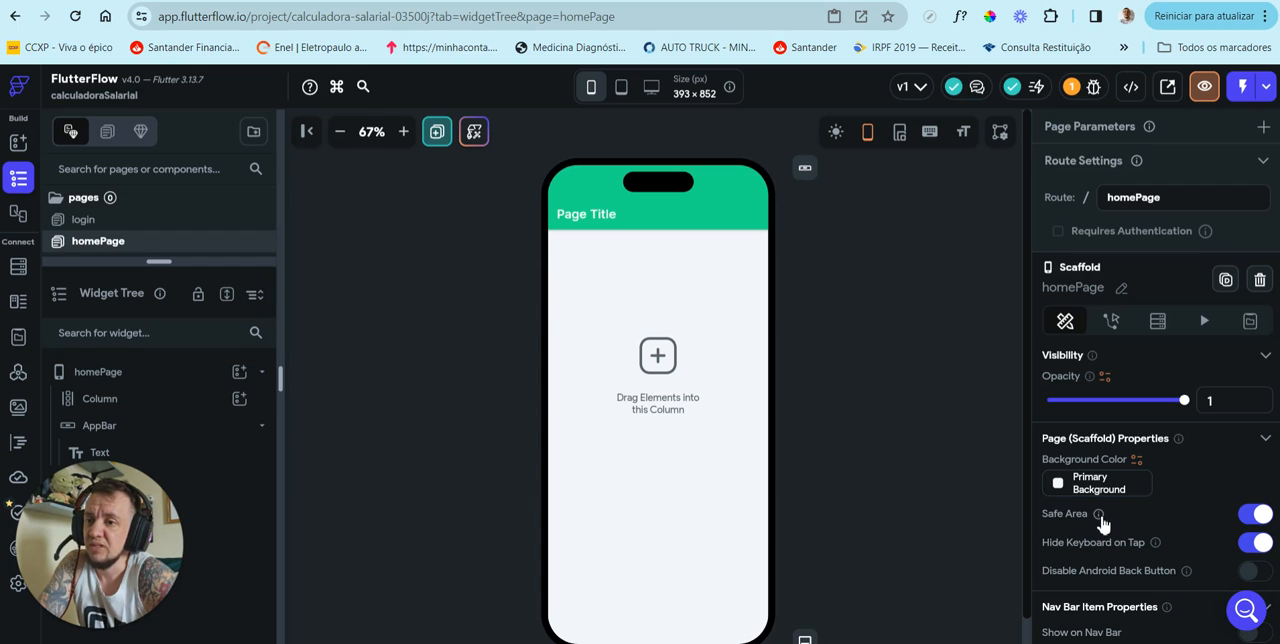
Step: Hide the device frame around the homePage preview and show it again
{"action": "mouse_move", "coordinate": [1099, 516]}
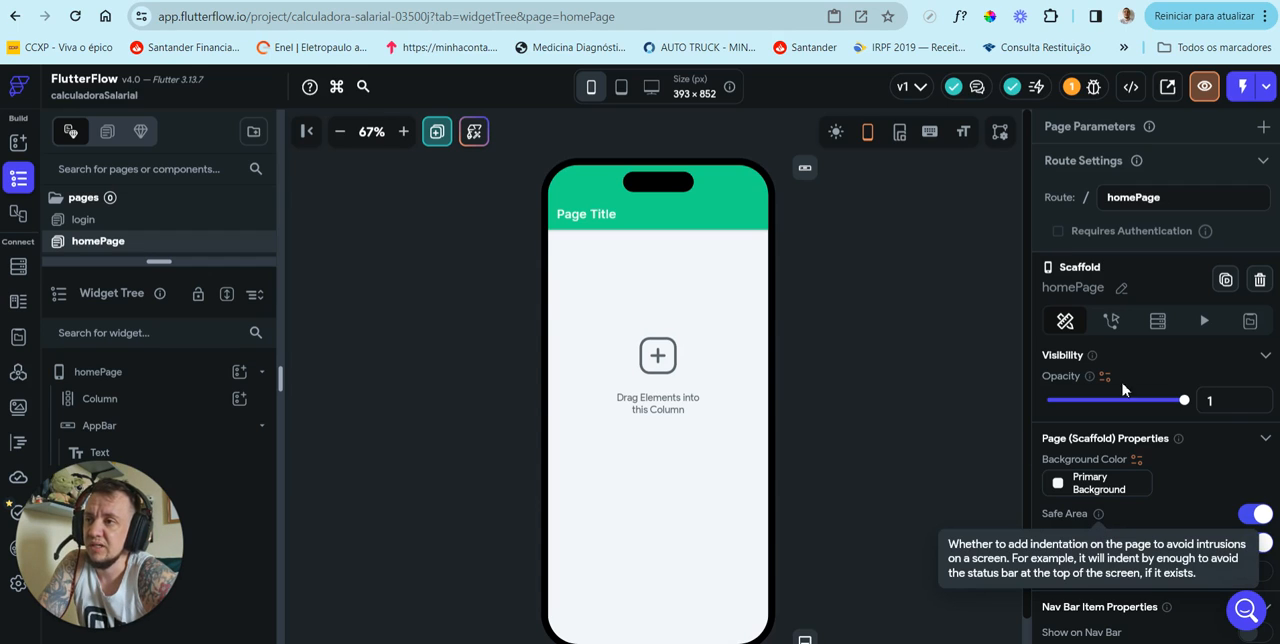
{"action": "left_click", "coordinate": [868, 138]}
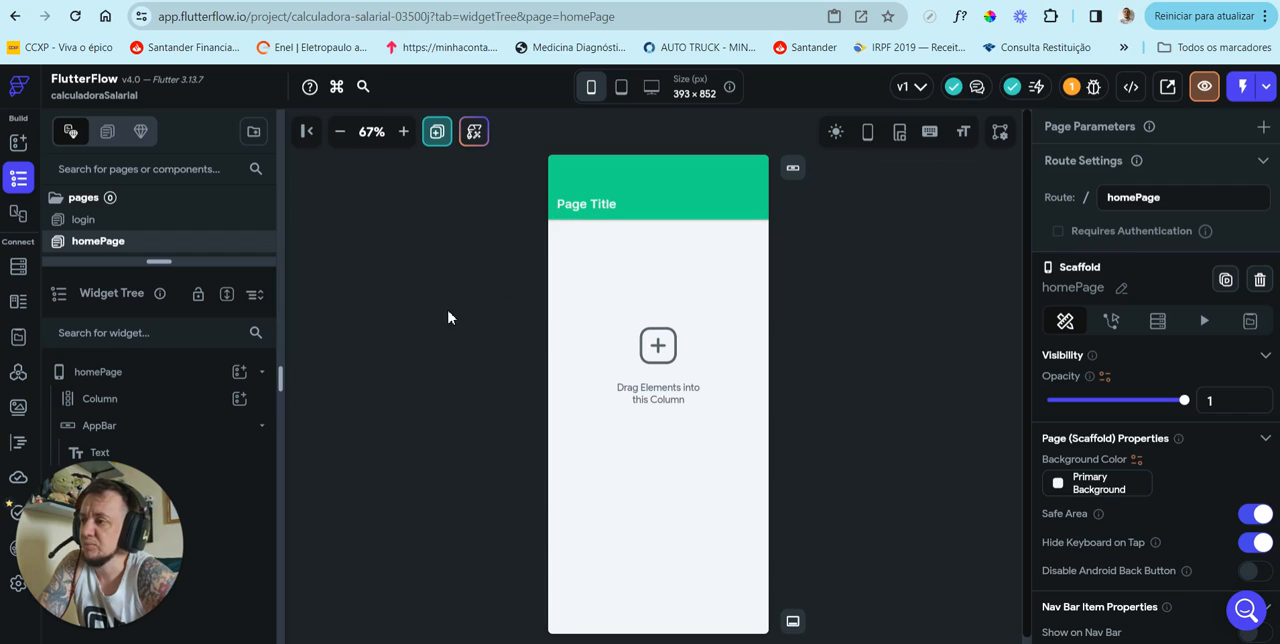
{"action": "left_click", "coordinate": [868, 138]}
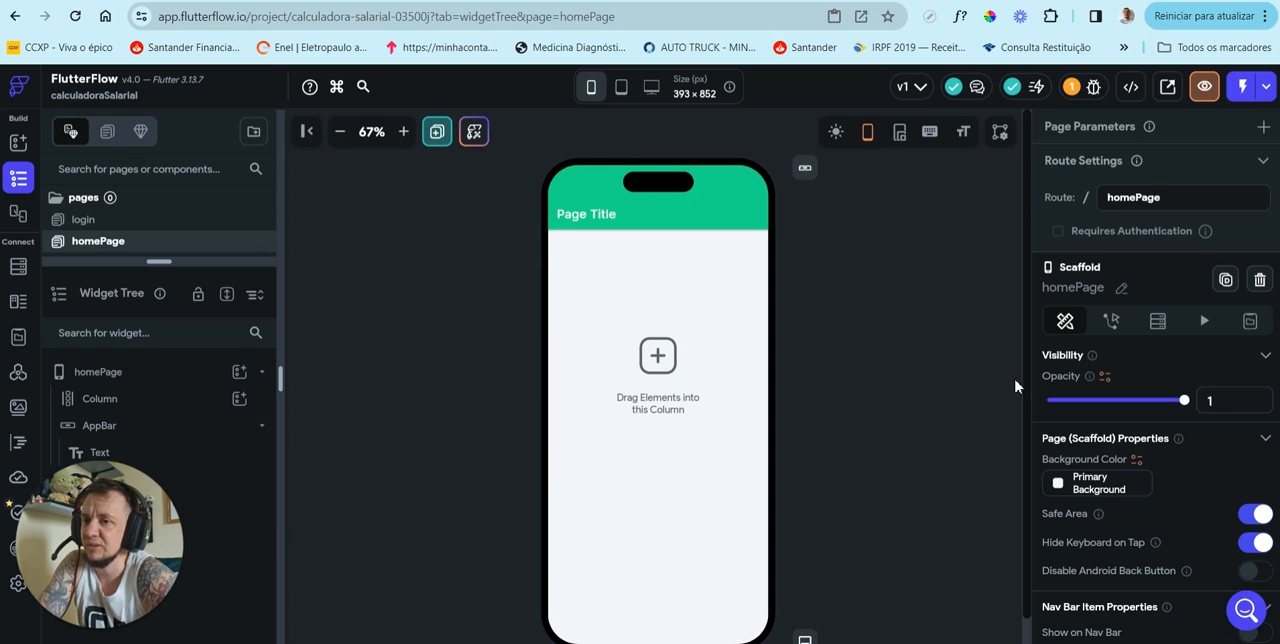
Step: Turn off Safe Area for homePage and delete its AppBar
{"action": "left_click", "coordinate": [1250, 516]}
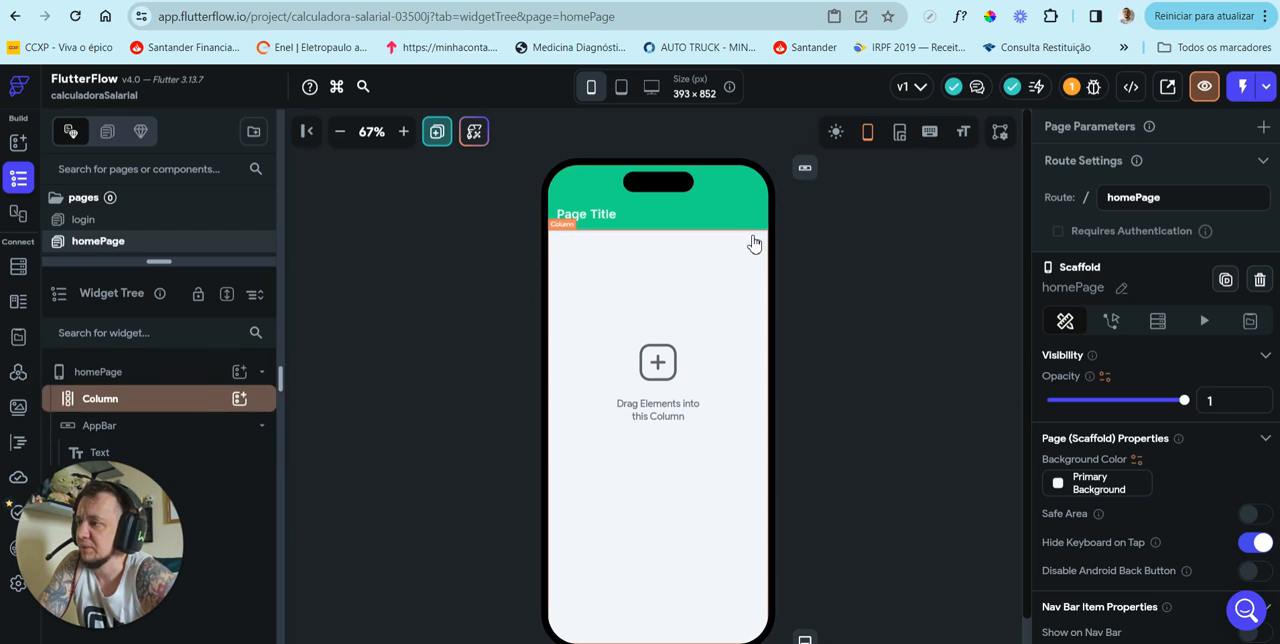
{"action": "left_click", "coordinate": [805, 168]}
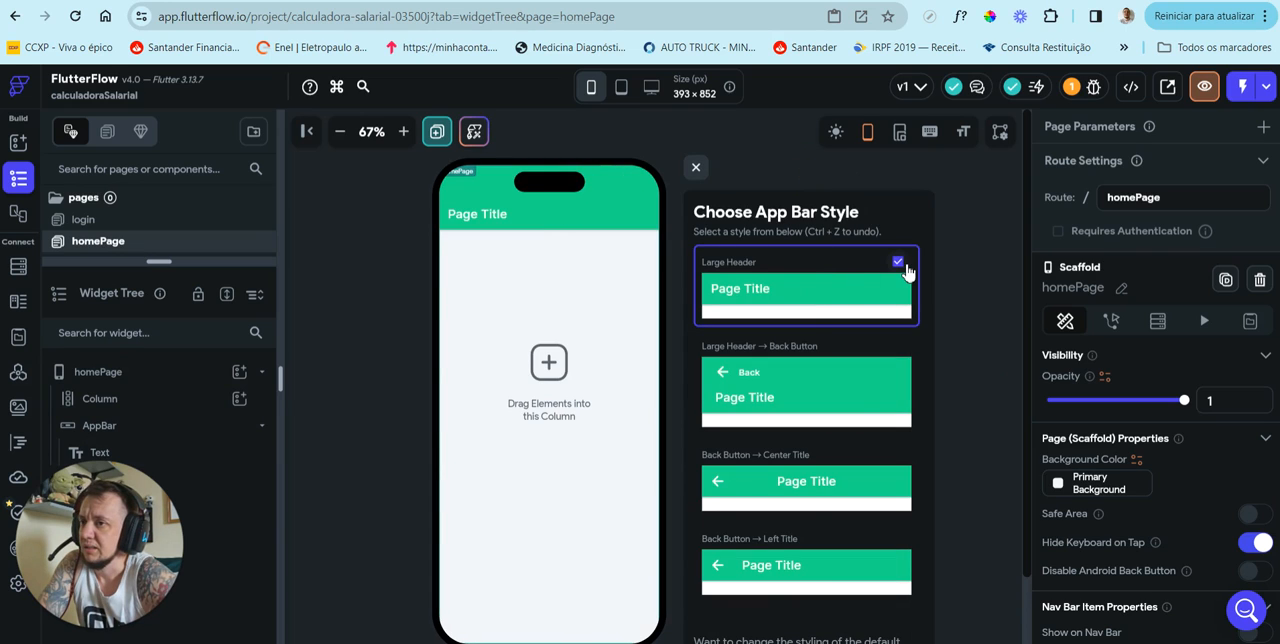
{"action": "left_click", "coordinate": [695, 170]}
{"action": "left_click", "coordinate": [141, 430]}
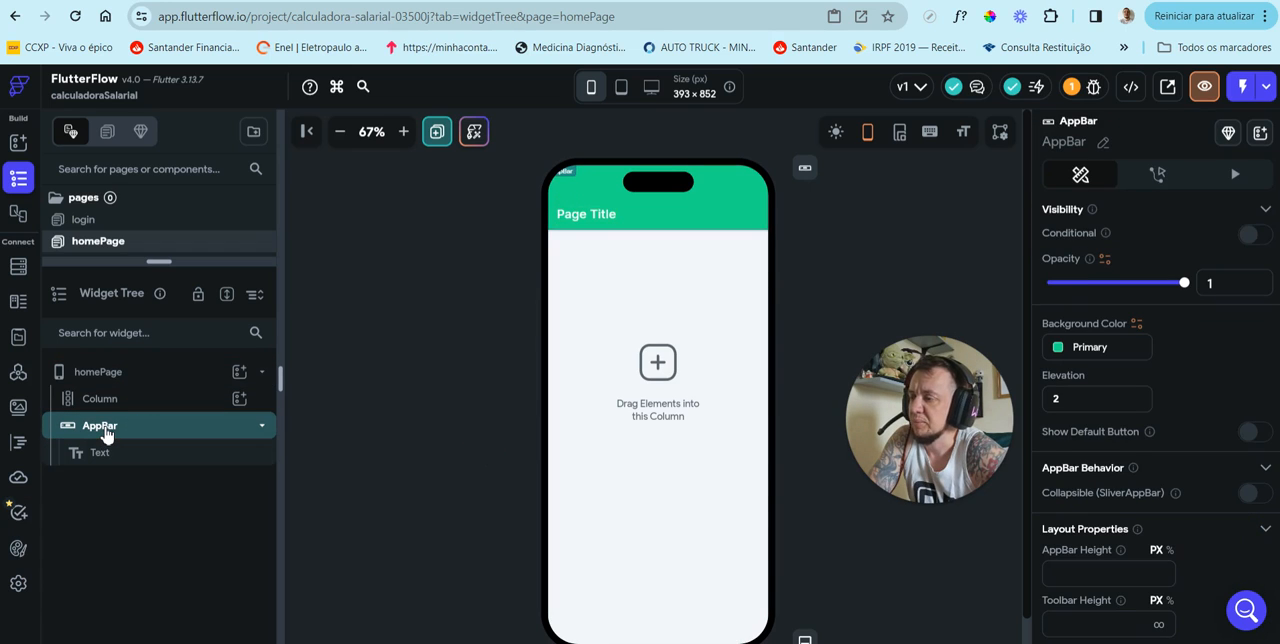
{"action": "right_click", "coordinate": [106, 434]}
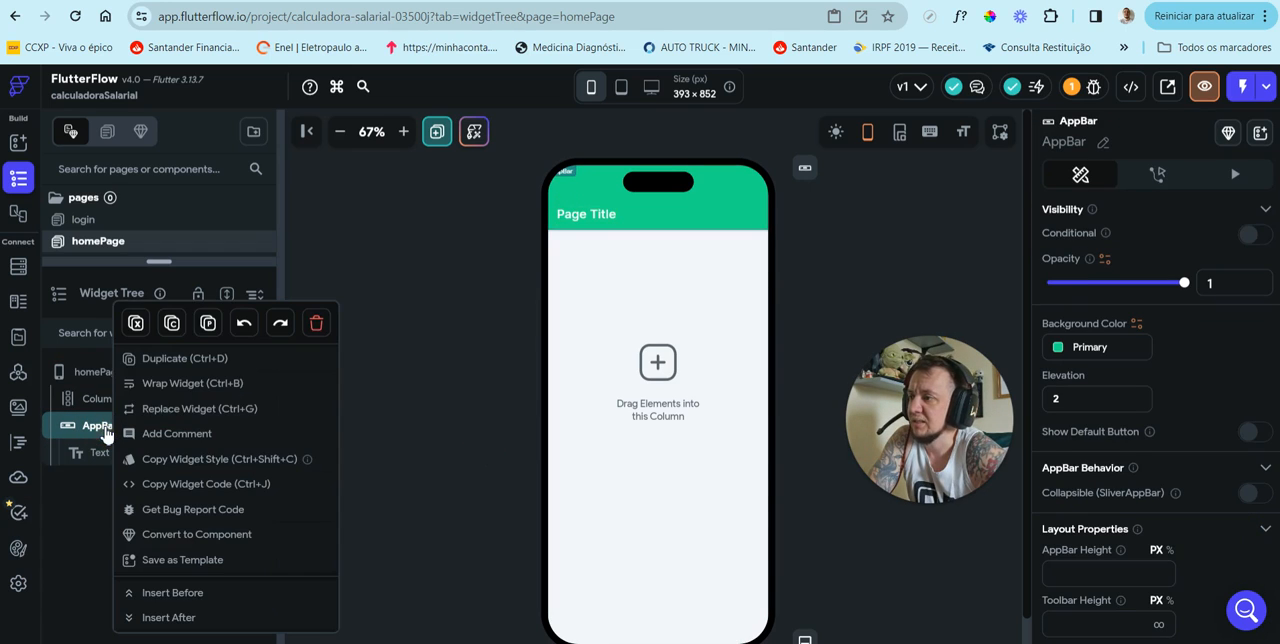
{"action": "left_click", "coordinate": [312, 322]}
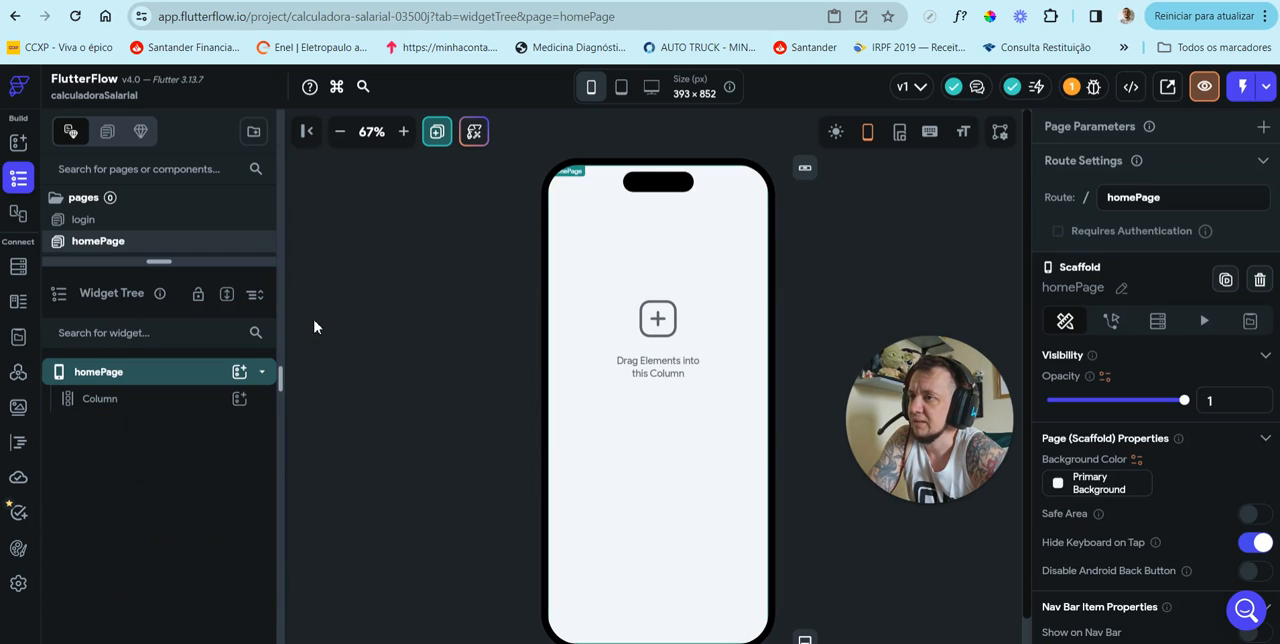
Step: Turn homePage's Safe Area on to check the Column's bounds, and switch it off again
{"action": "left_click_drag", "start_coordinate": [931, 386], "coordinate": [423, 304]}
{"action": "left_click", "coordinate": [186, 398]}
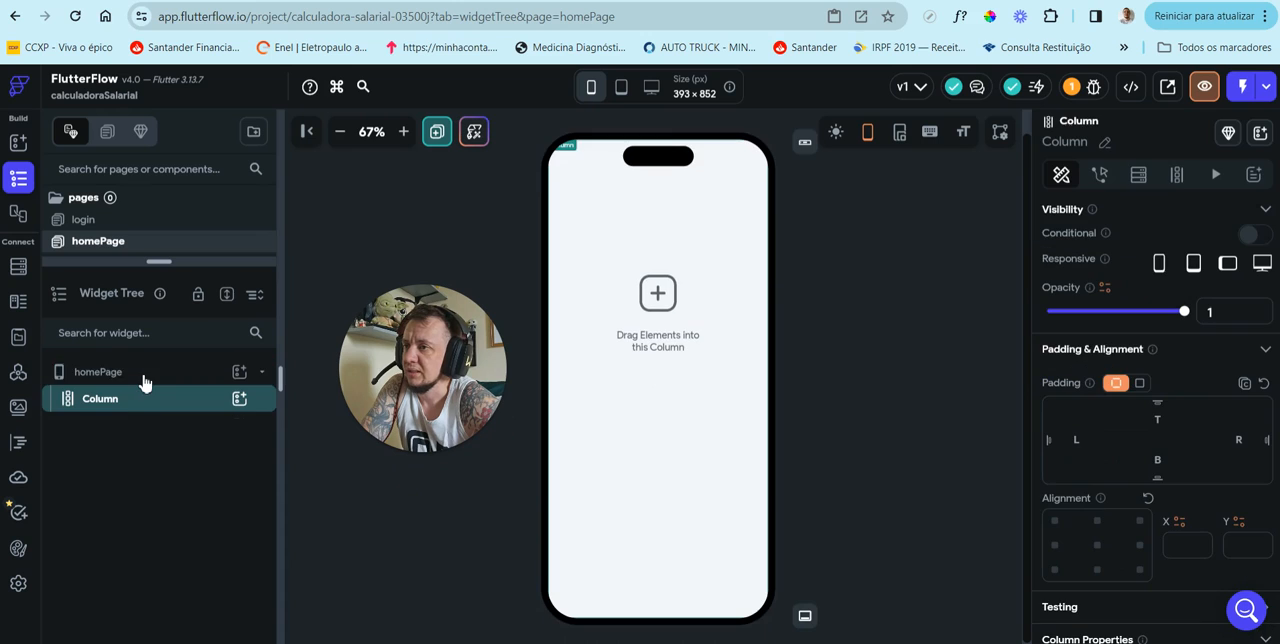
{"action": "left_click", "coordinate": [147, 372]}
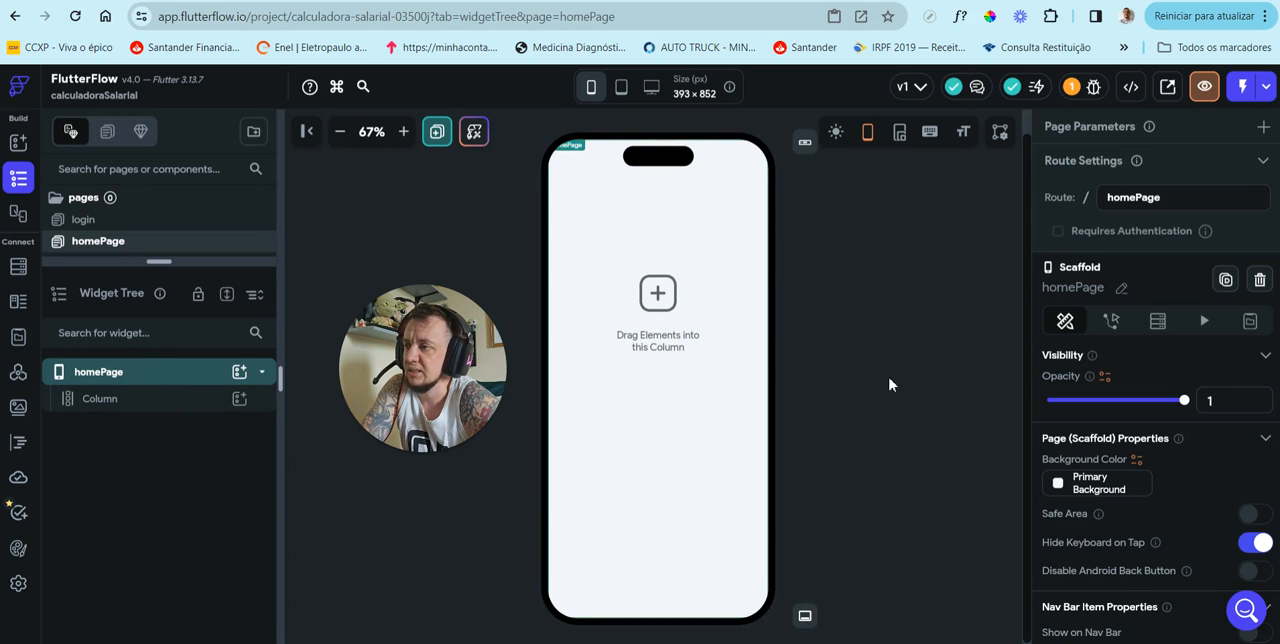
{"action": "left_click", "coordinate": [1255, 514]}
{"action": "left_click", "coordinate": [648, 224]}
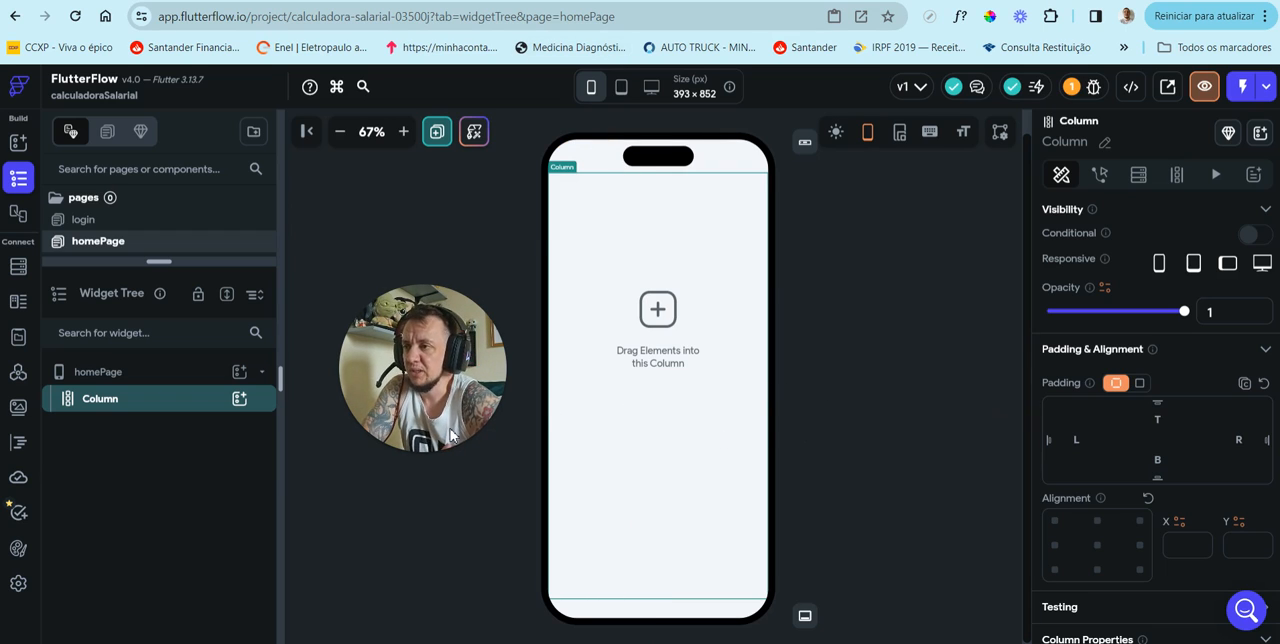
{"action": "left_click", "coordinate": [168, 372]}
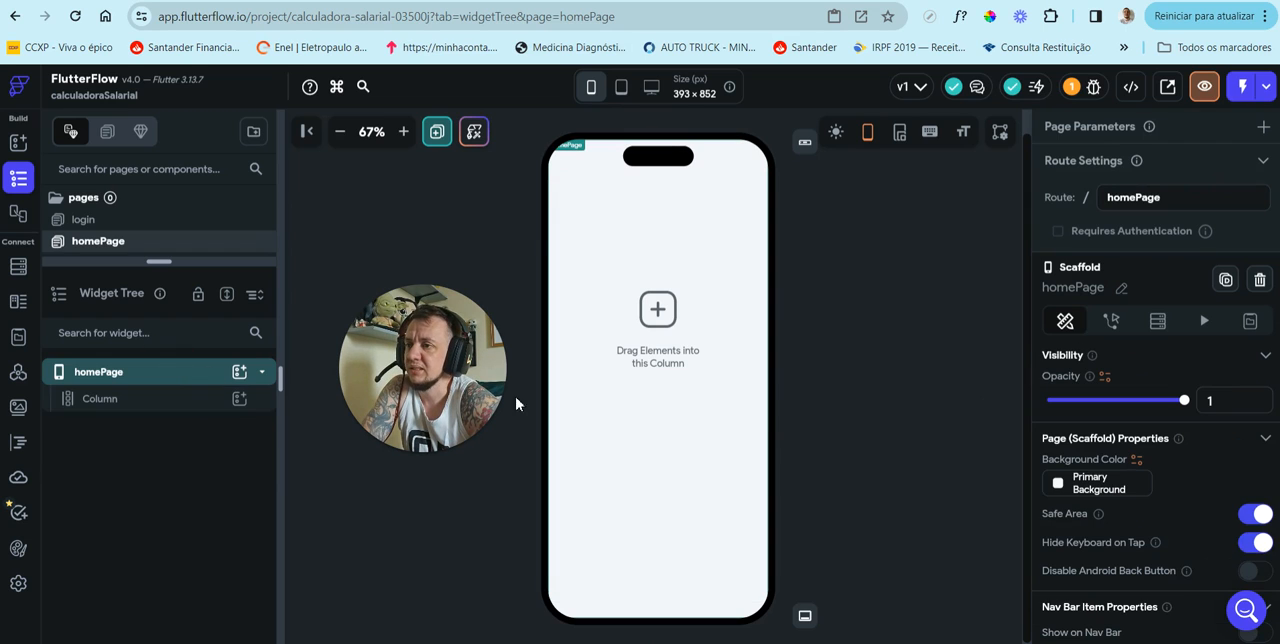
{"action": "left_click", "coordinate": [1256, 516]}
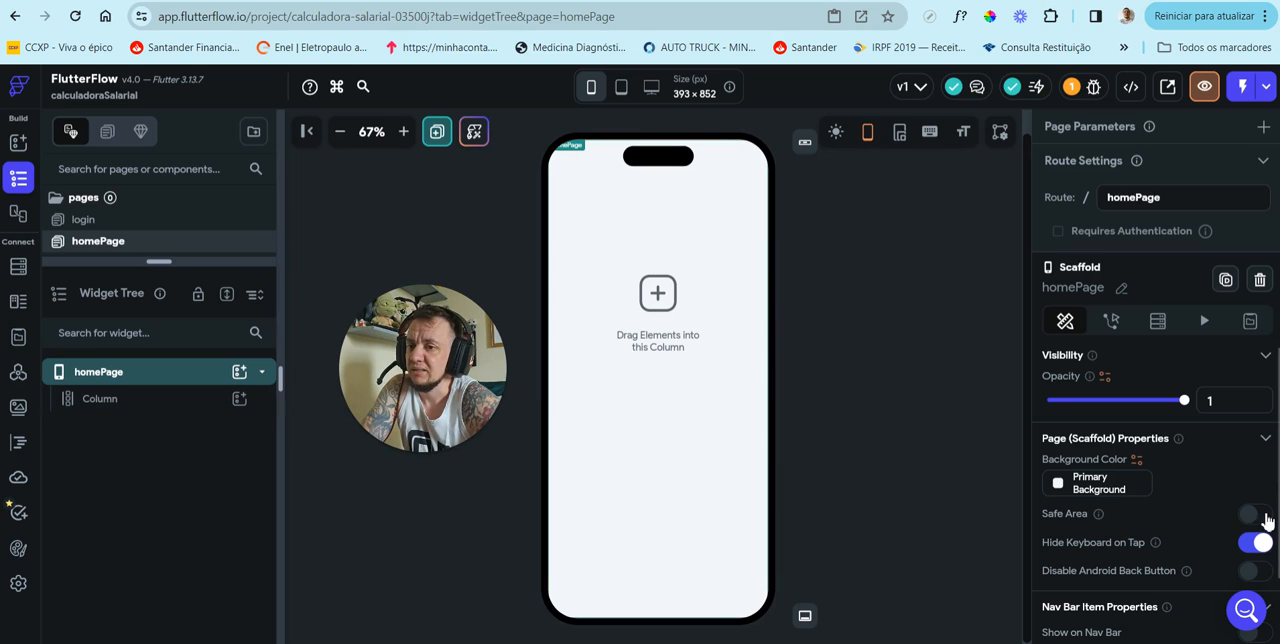
Step: Give homePage's Column a top padding of 50 and clear that padding again
{"action": "left_click", "coordinate": [200, 400]}
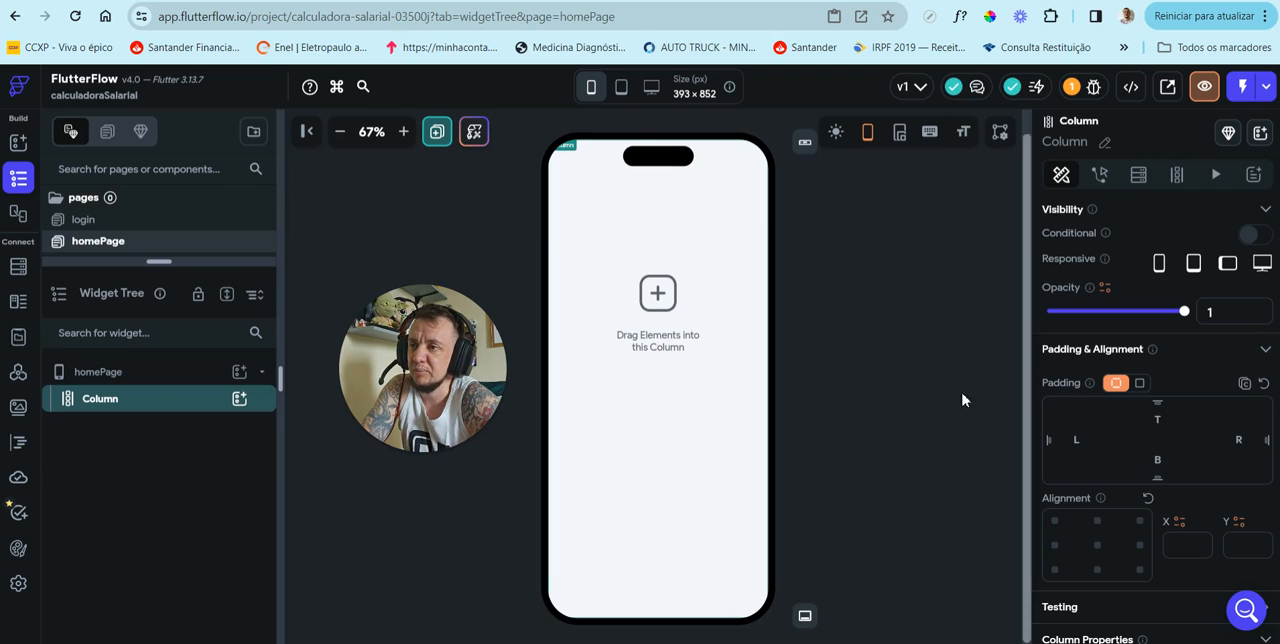
{"action": "left_click", "coordinate": [94, 401]}
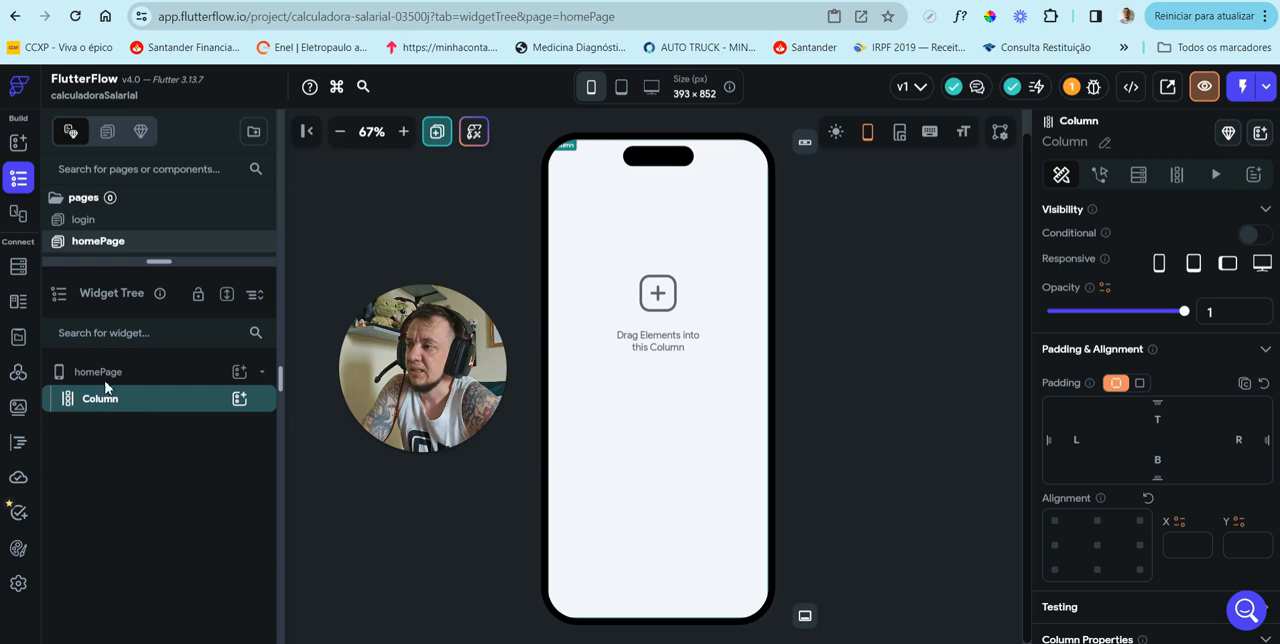
{"action": "left_click", "coordinate": [1162, 420]}
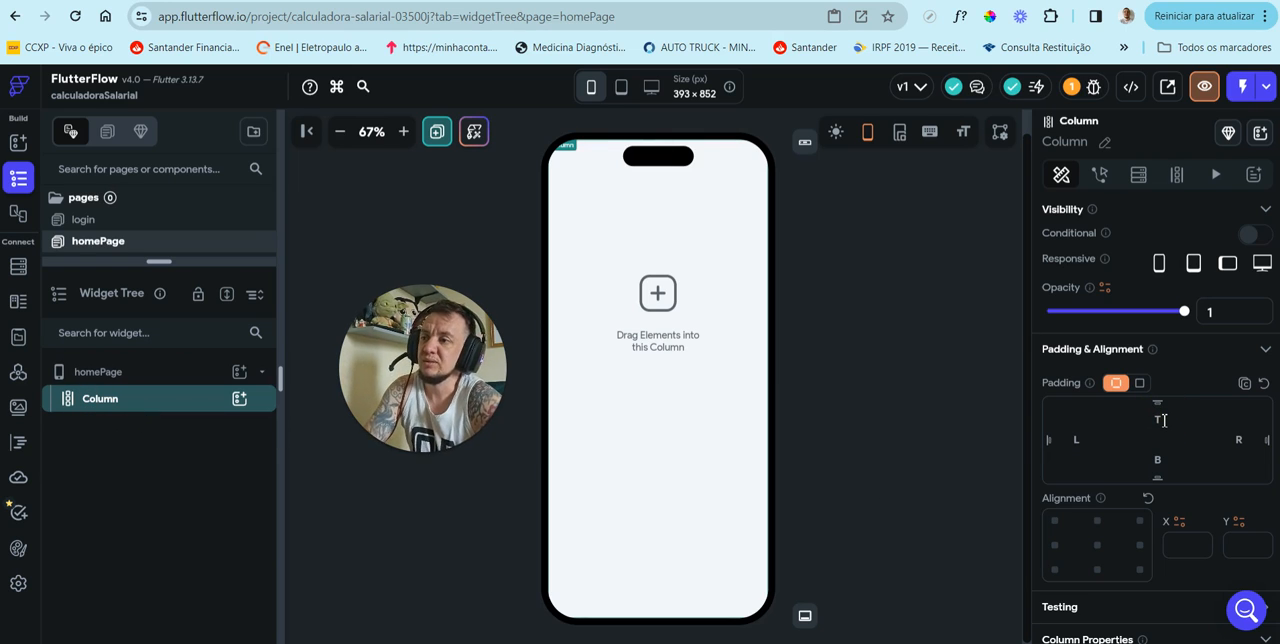
{"action": "type", "text": "50"}
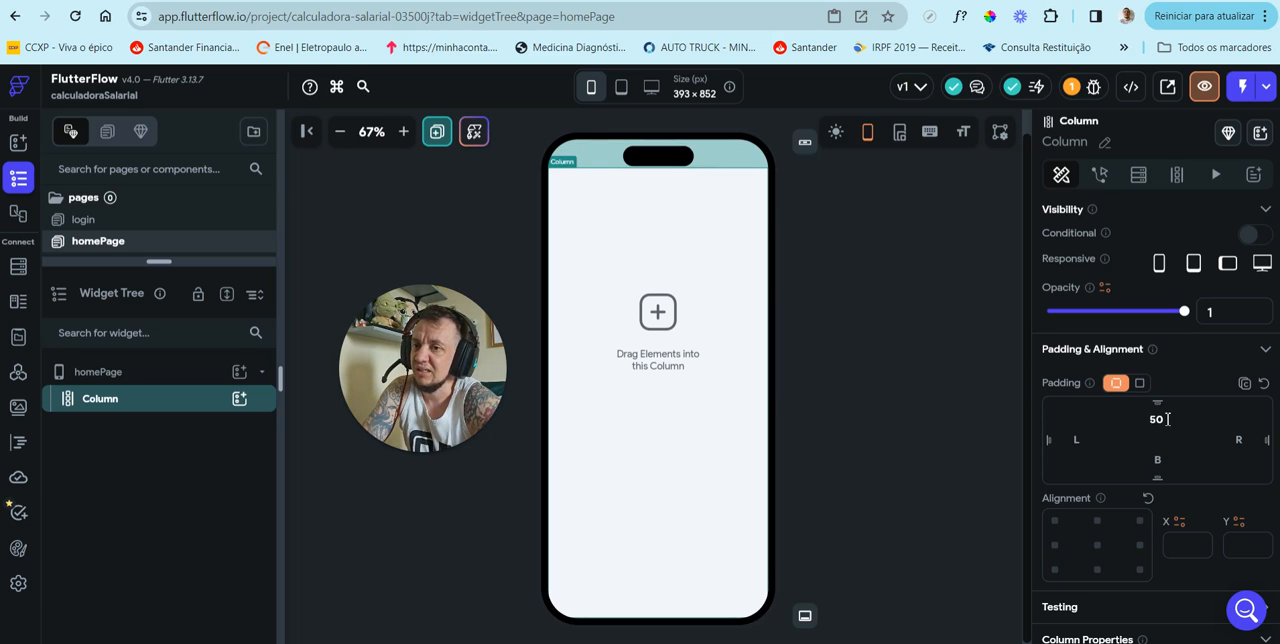
{"action": "left_click_drag", "start_coordinate": [1166, 419], "coordinate": [1128, 430]}
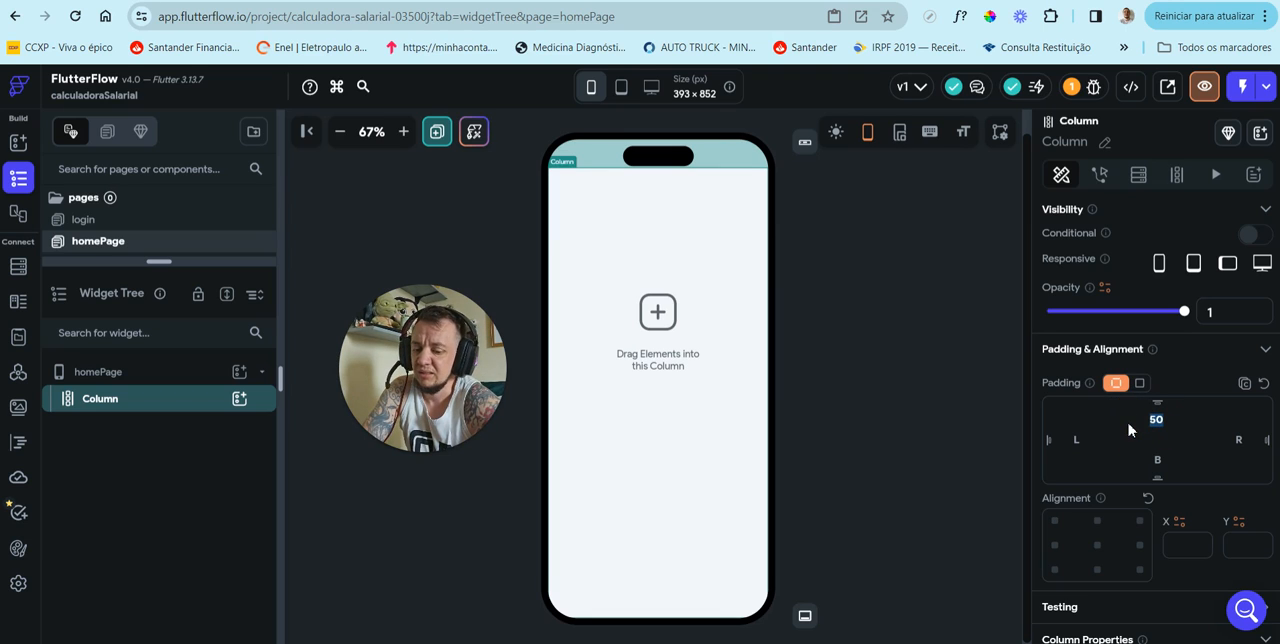
{"action": "key", "text": "BackSpace"}
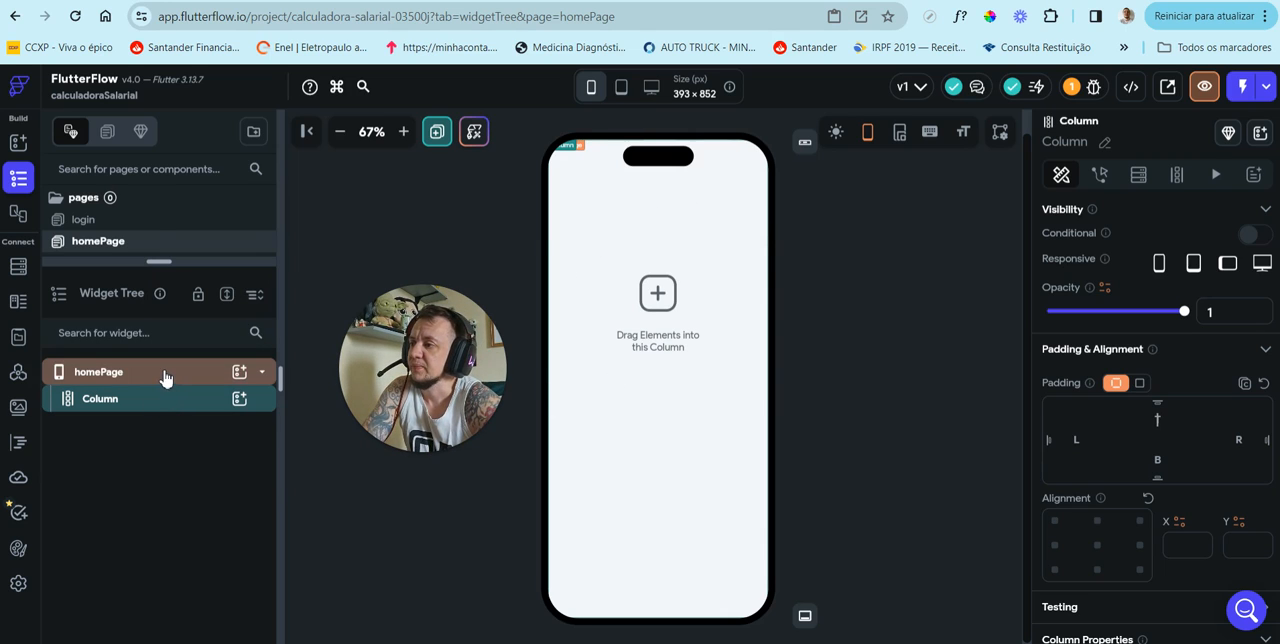
Step: Delete the AppBar from the login page and turn off the page's Safe Area
{"action": "left_click", "coordinate": [155, 226]}
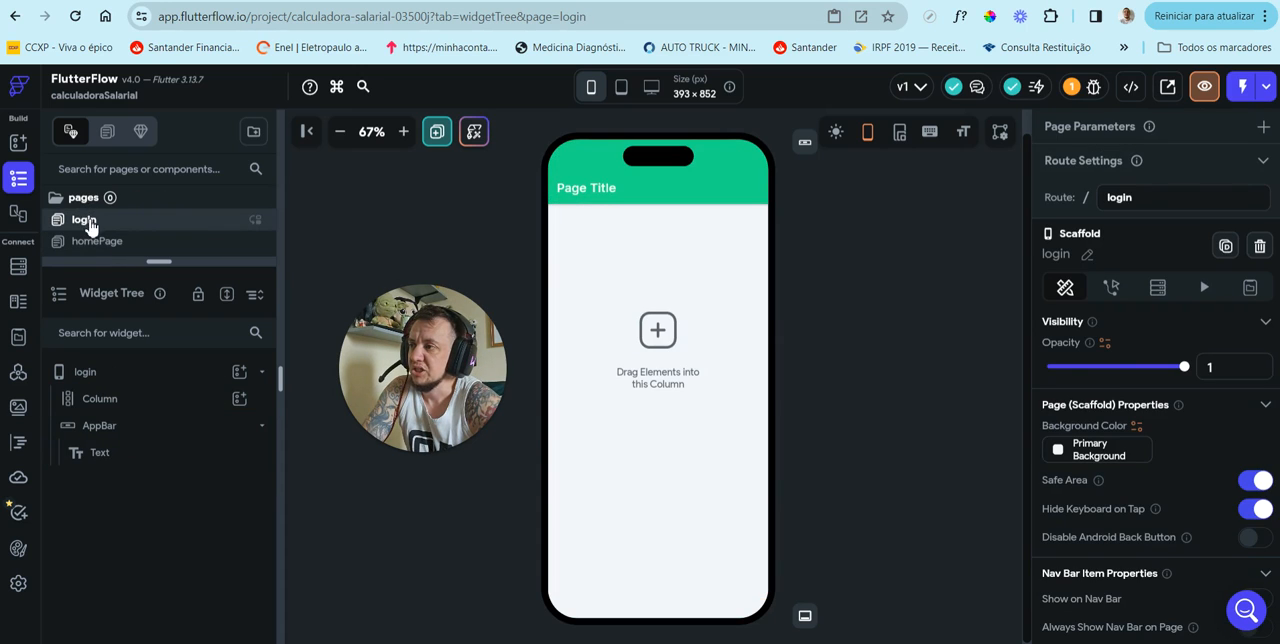
{"action": "left_click", "coordinate": [133, 427]}
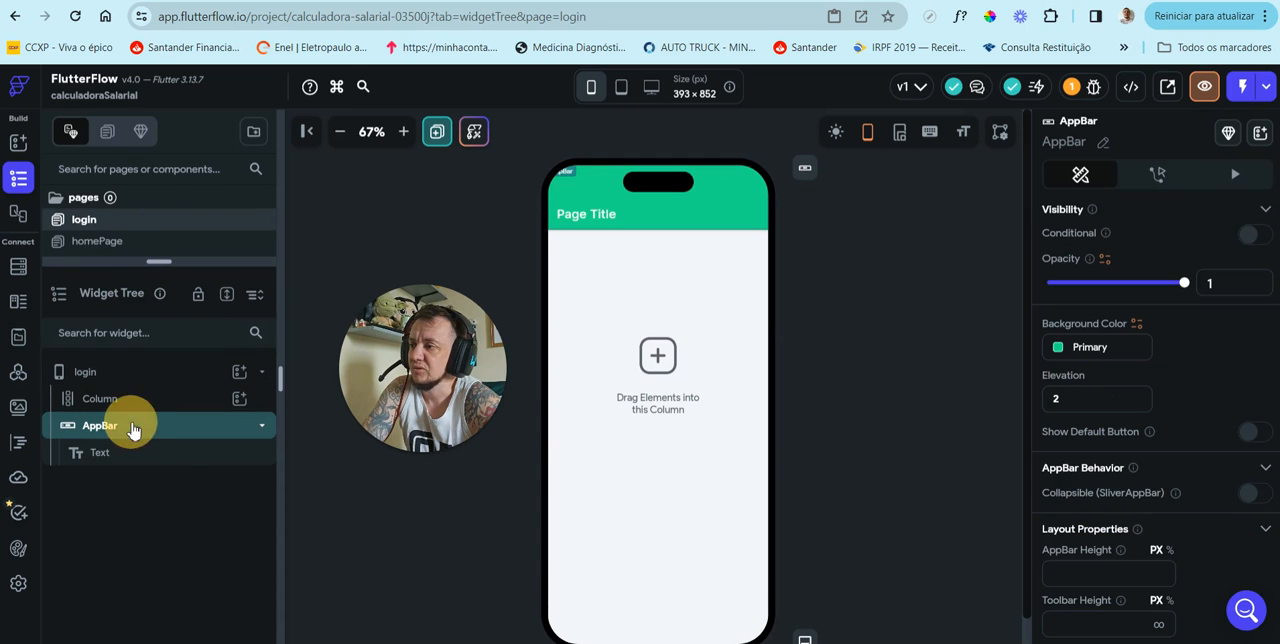
{"action": "right_click", "coordinate": [130, 425]}
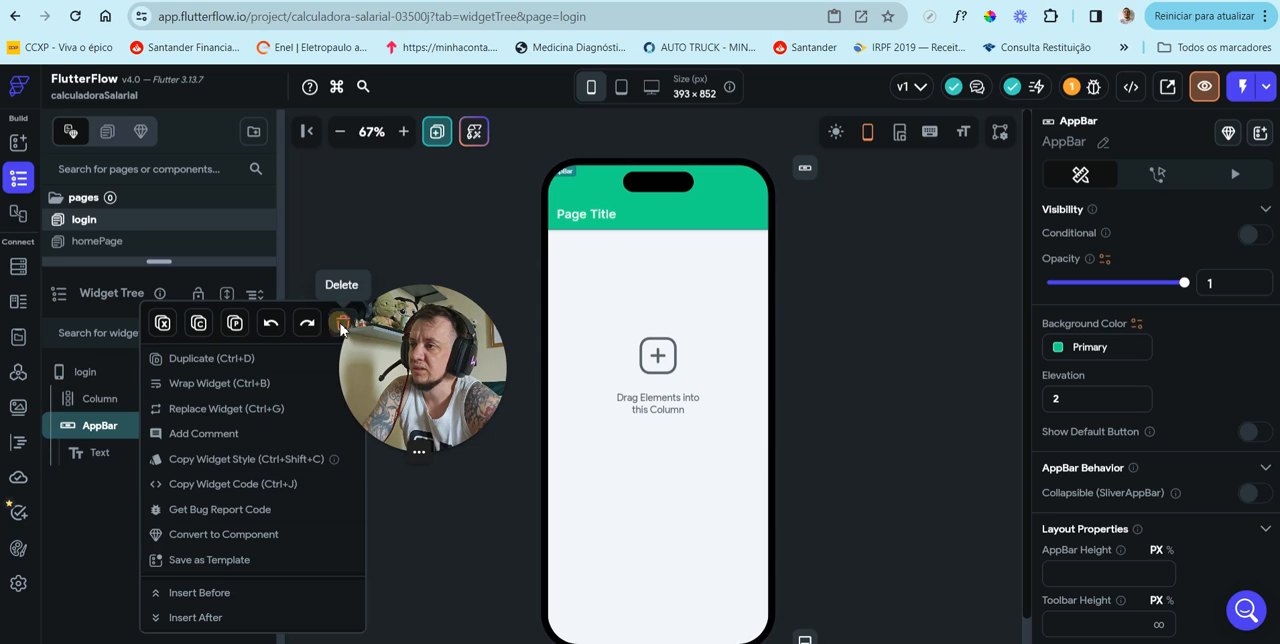
{"action": "left_click_drag", "start_coordinate": [397, 329], "coordinate": [863, 267]}
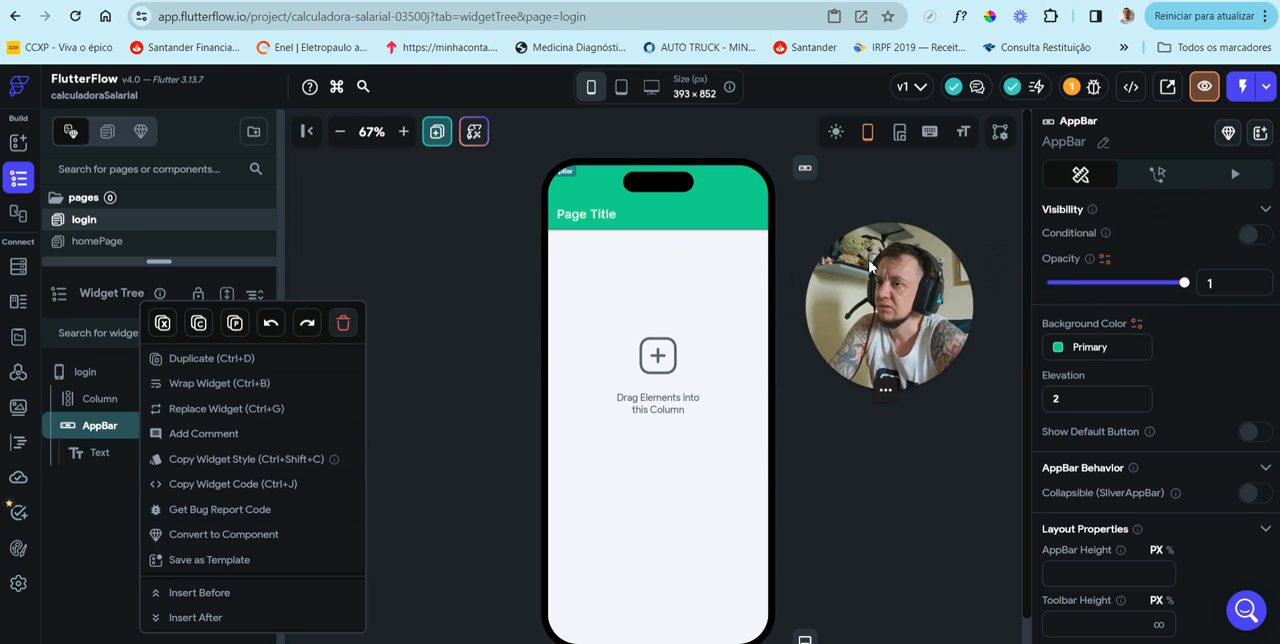
{"action": "left_click", "coordinate": [345, 328]}
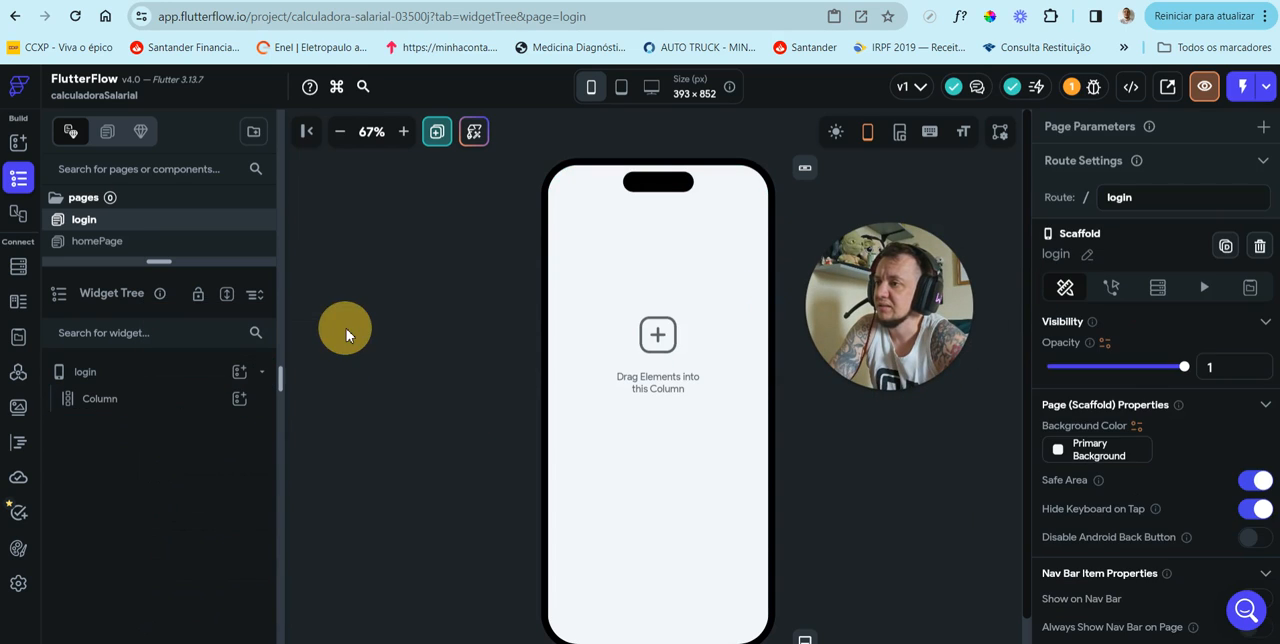
{"action": "left_click", "coordinate": [168, 379]}
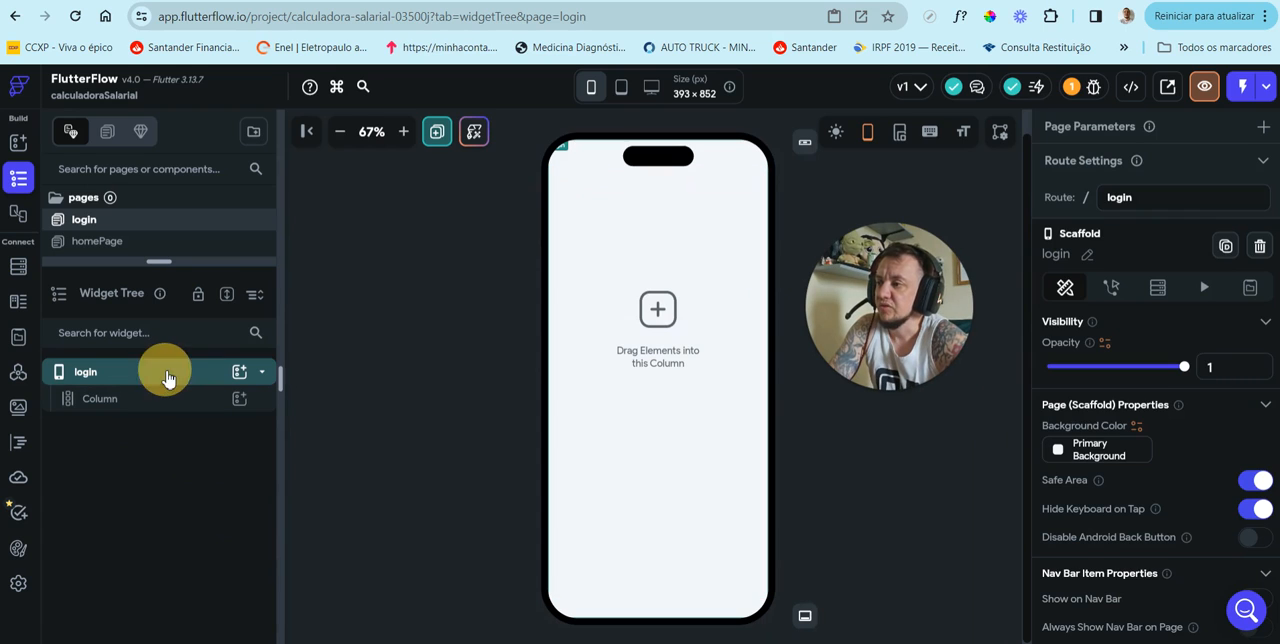
{"action": "left_click", "coordinate": [1250, 483]}
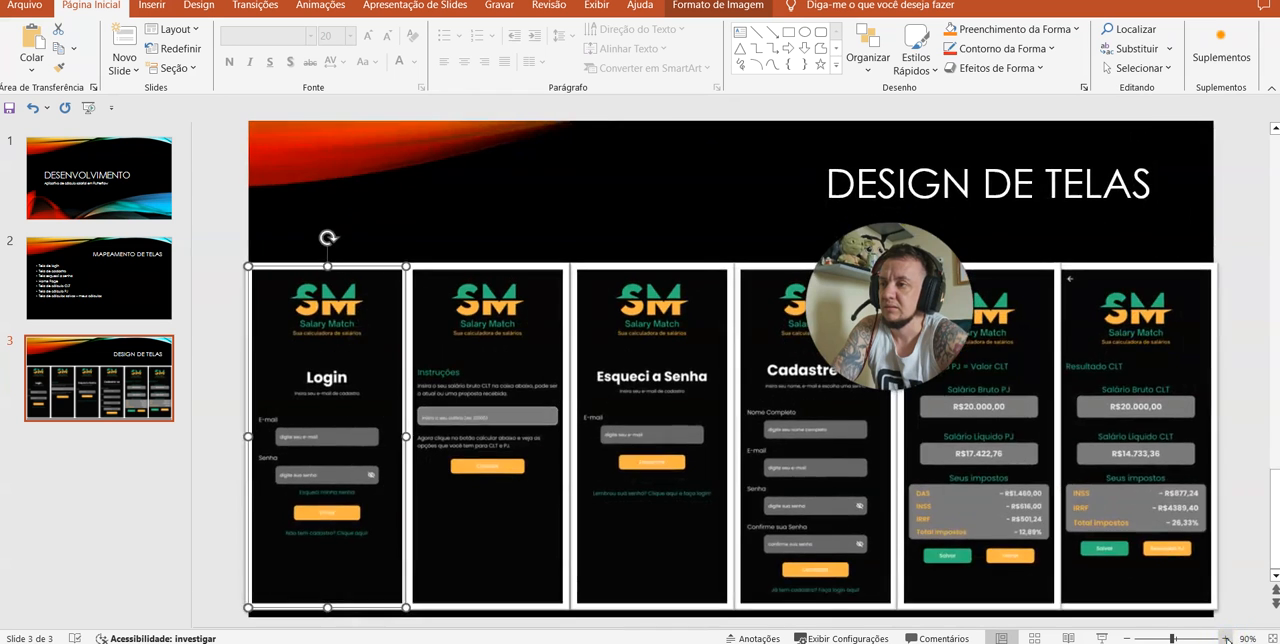
Step: Zoom the Design de Telas slide in PowerPoint to 130% to examine the Login mockup, and return to FlutterFlow
{"action": "left_click", "coordinate": [1221, 638]}
{"action": "left_click", "coordinate": [1221, 638]}
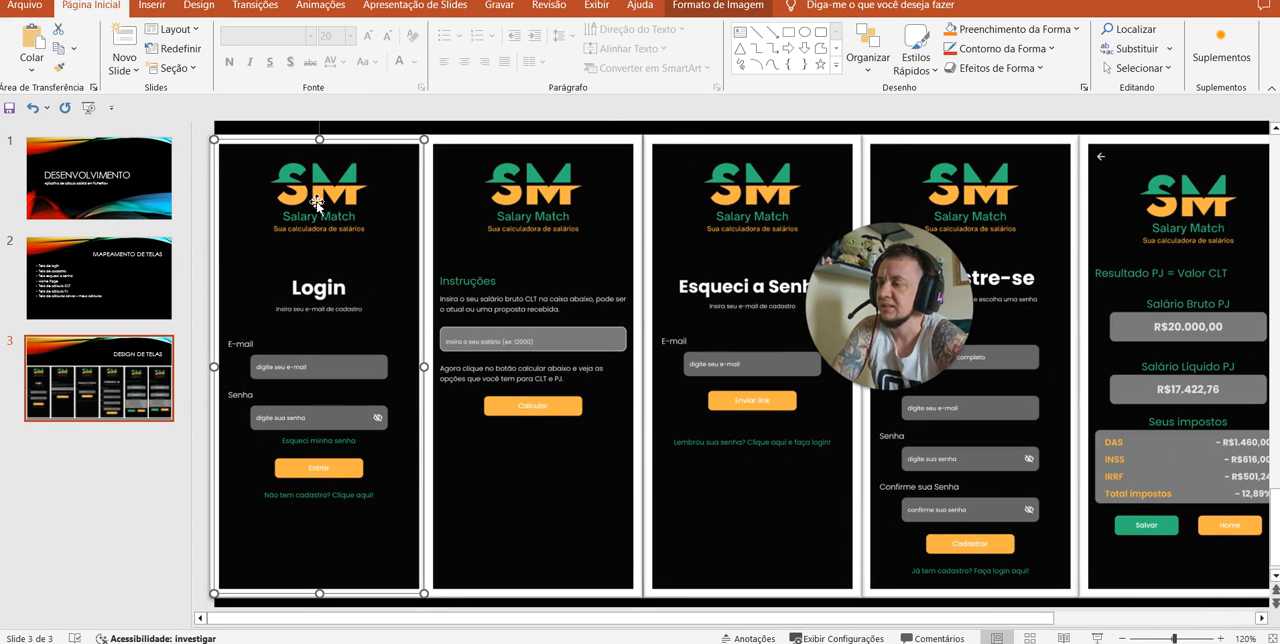
{"action": "left_click", "coordinate": [1220, 638]}
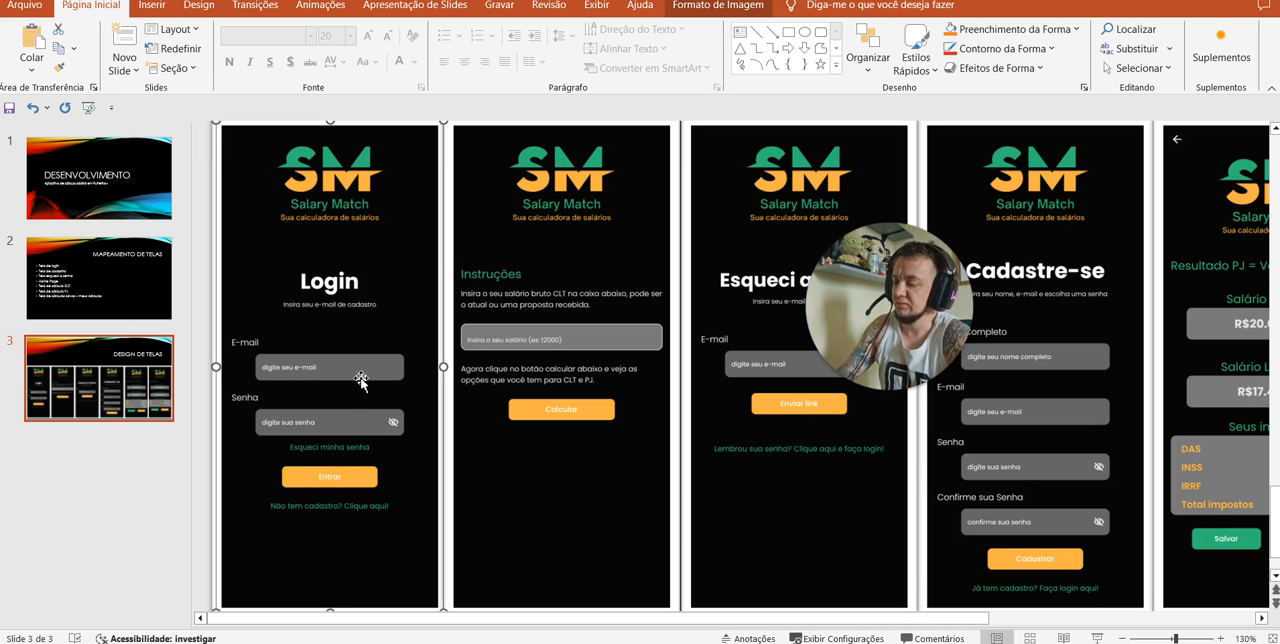
{"action": "key", "text": "alt+Tab"}
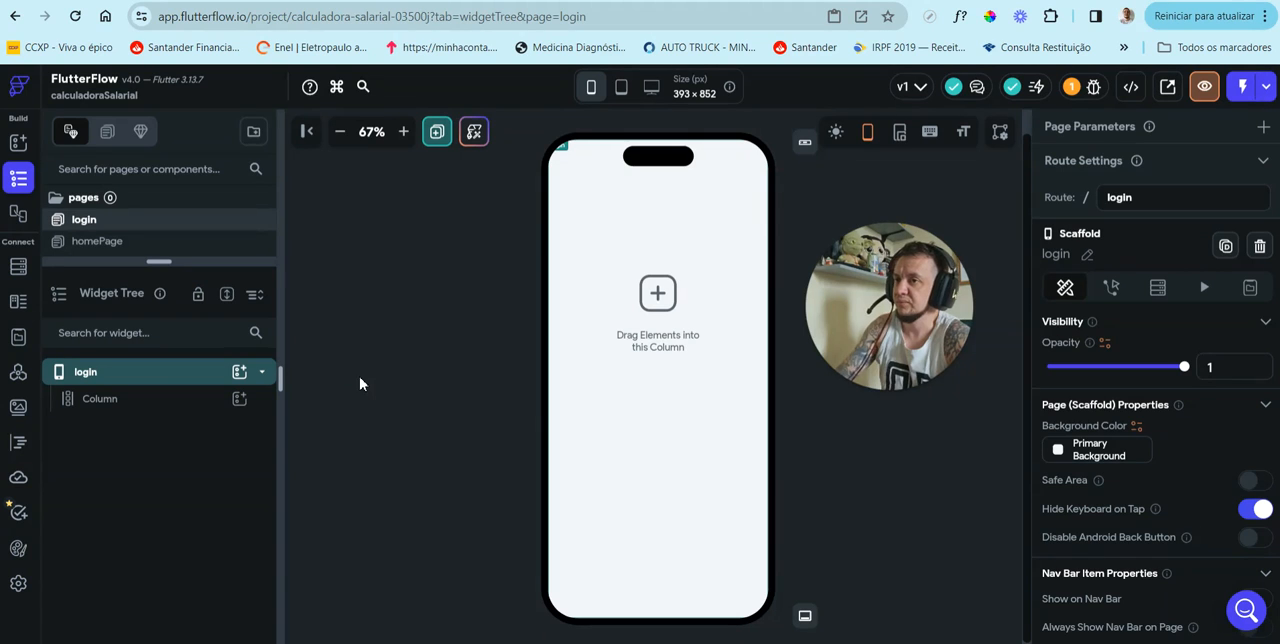
Step: Set the login page's Background Color to 000000 instead of the Primary Background theme color
{"action": "left_click", "coordinate": [615, 244]}
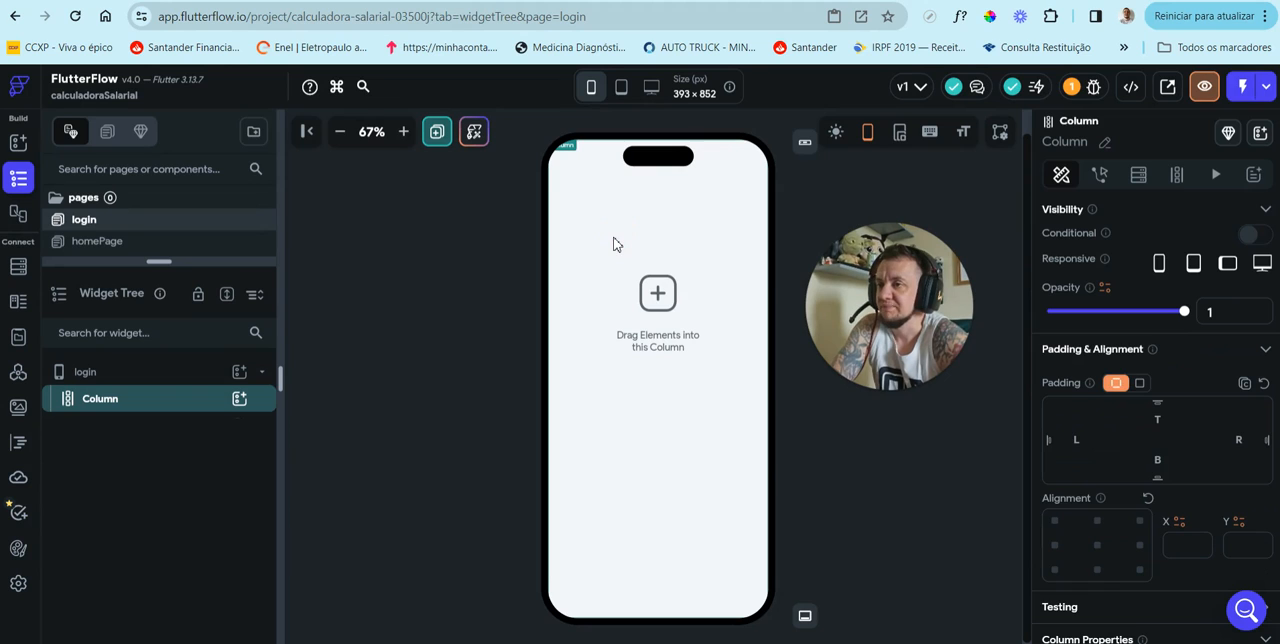
{"action": "left_click", "coordinate": [139, 376]}
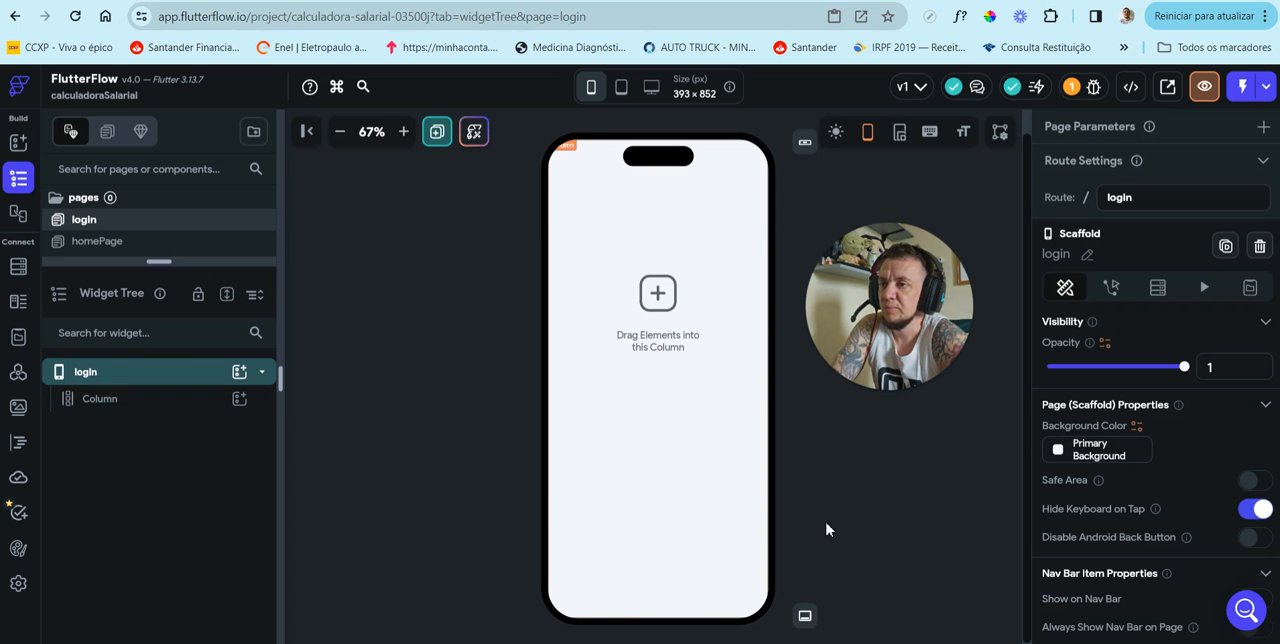
{"action": "left_click", "coordinate": [1062, 452]}
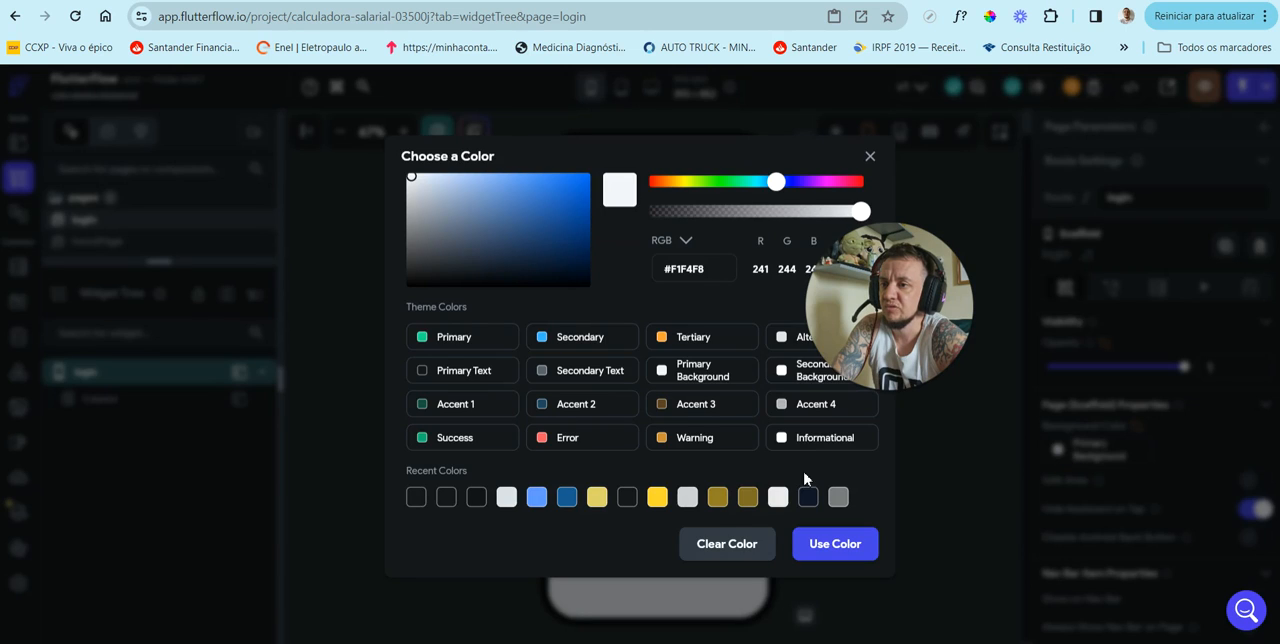
{"action": "left_click", "coordinate": [476, 497]}
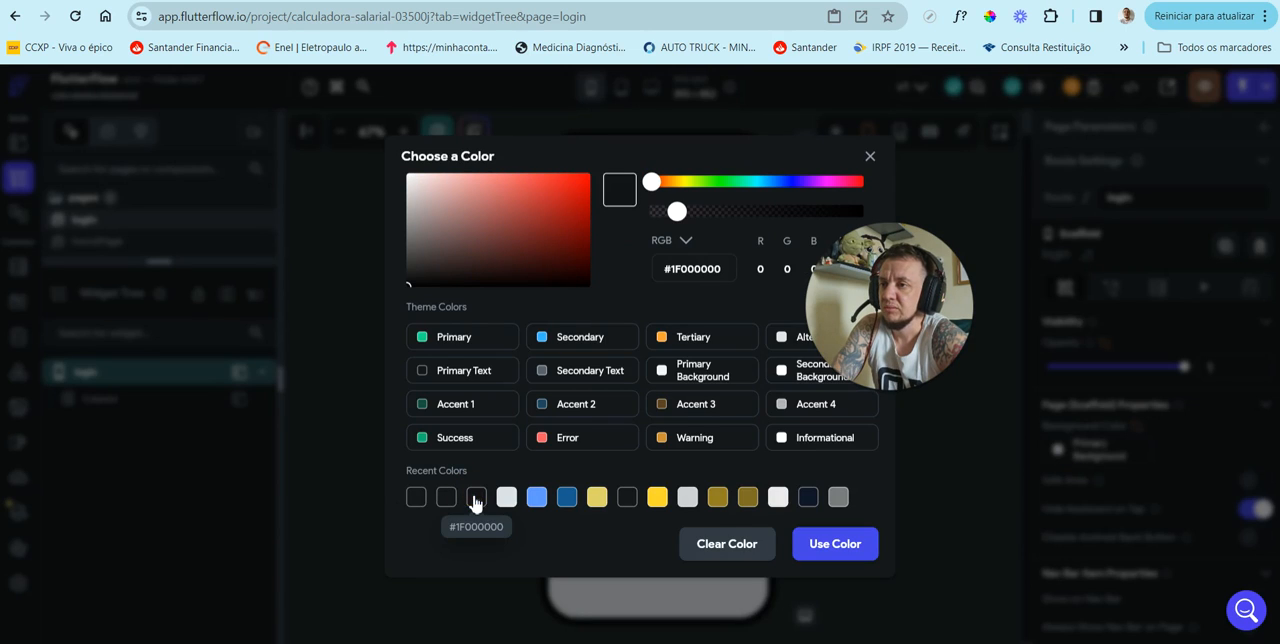
{"action": "left_click", "coordinate": [416, 497]}
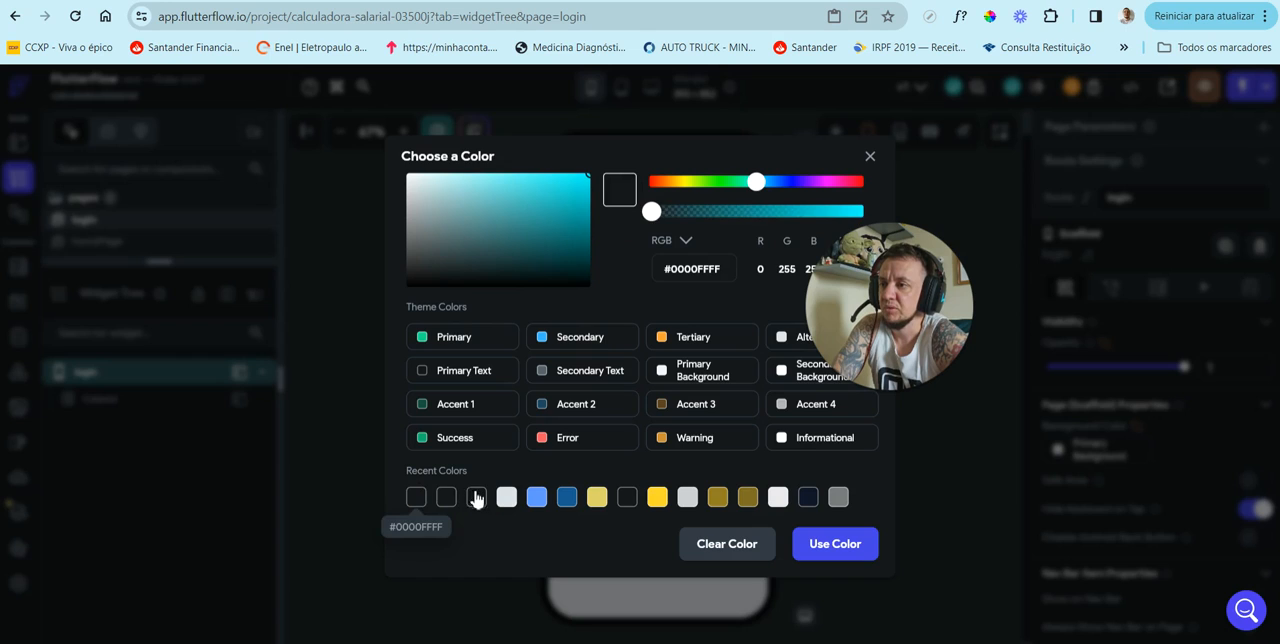
{"action": "left_click", "coordinate": [446, 500]}
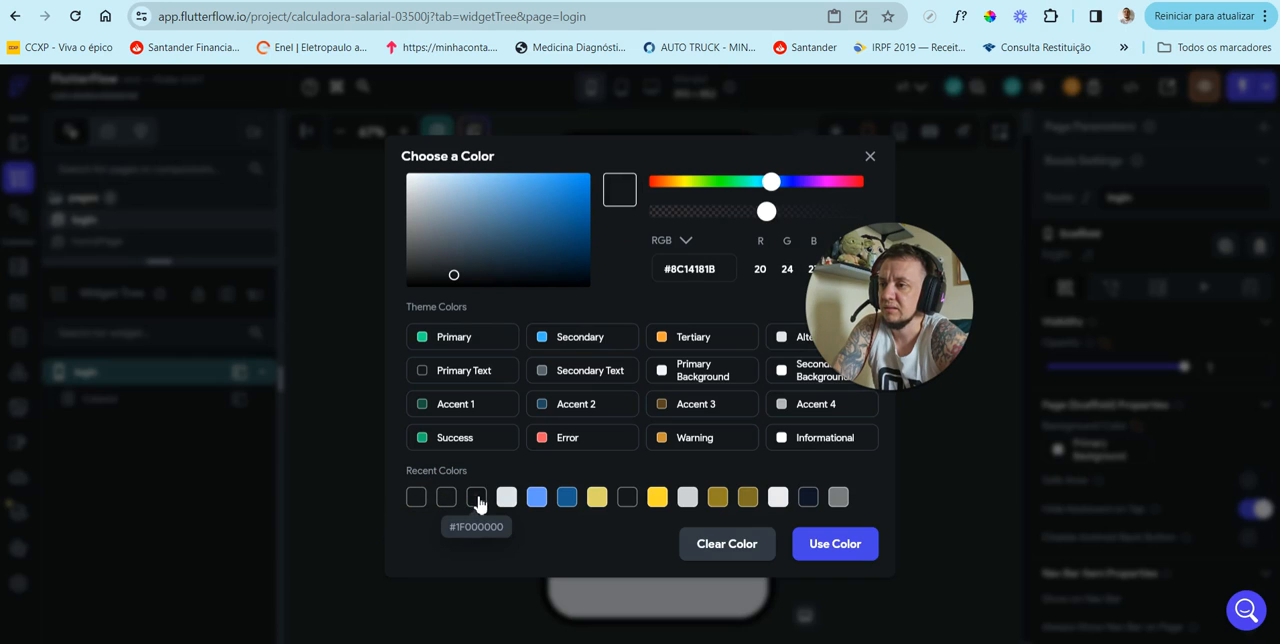
{"action": "left_click", "coordinate": [478, 501]}
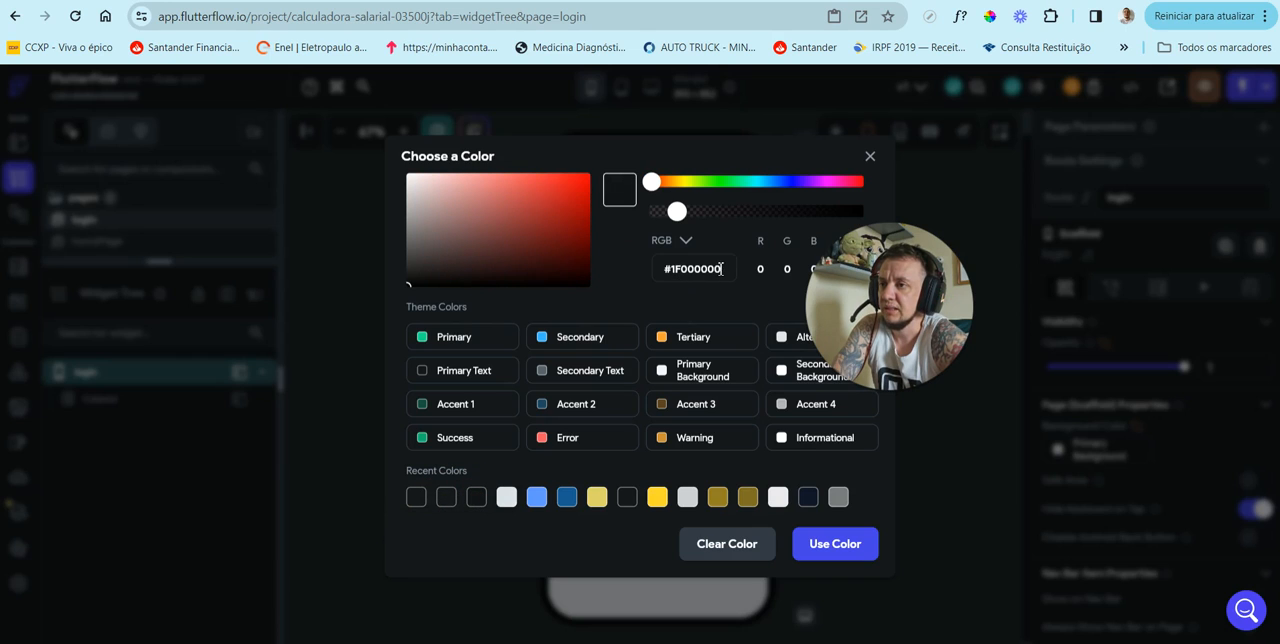
{"action": "double_click", "coordinate": [700, 270]}
{"action": "type", "text": "0"}
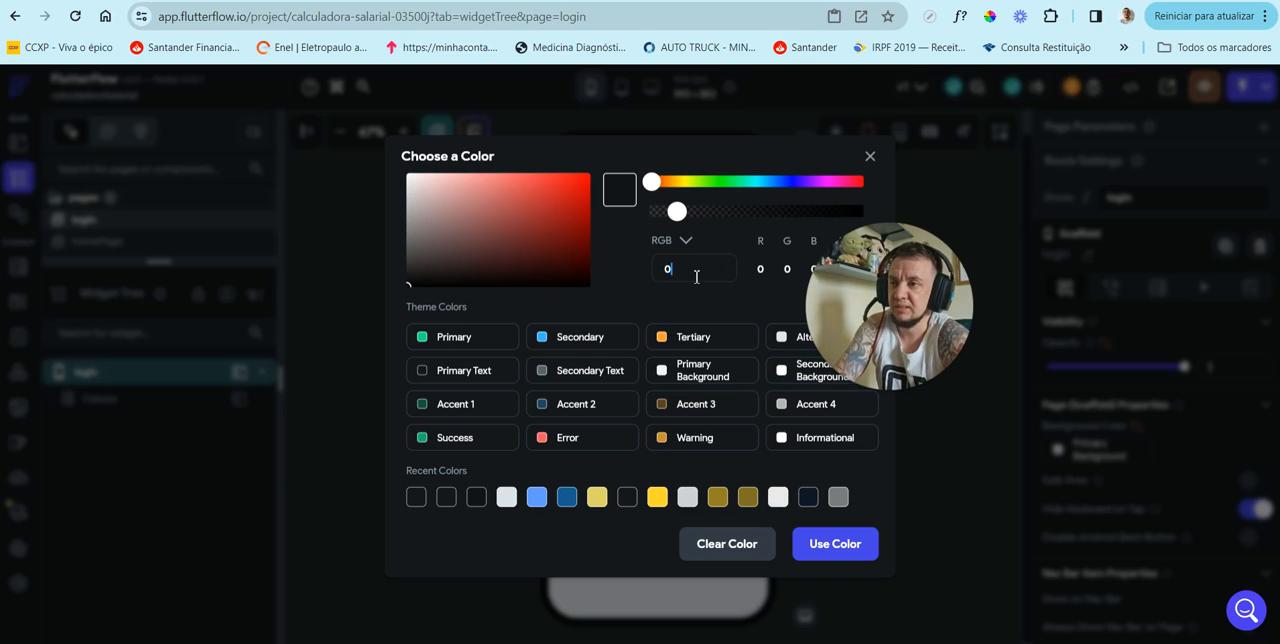
{"action": "type", "text": "00000"}
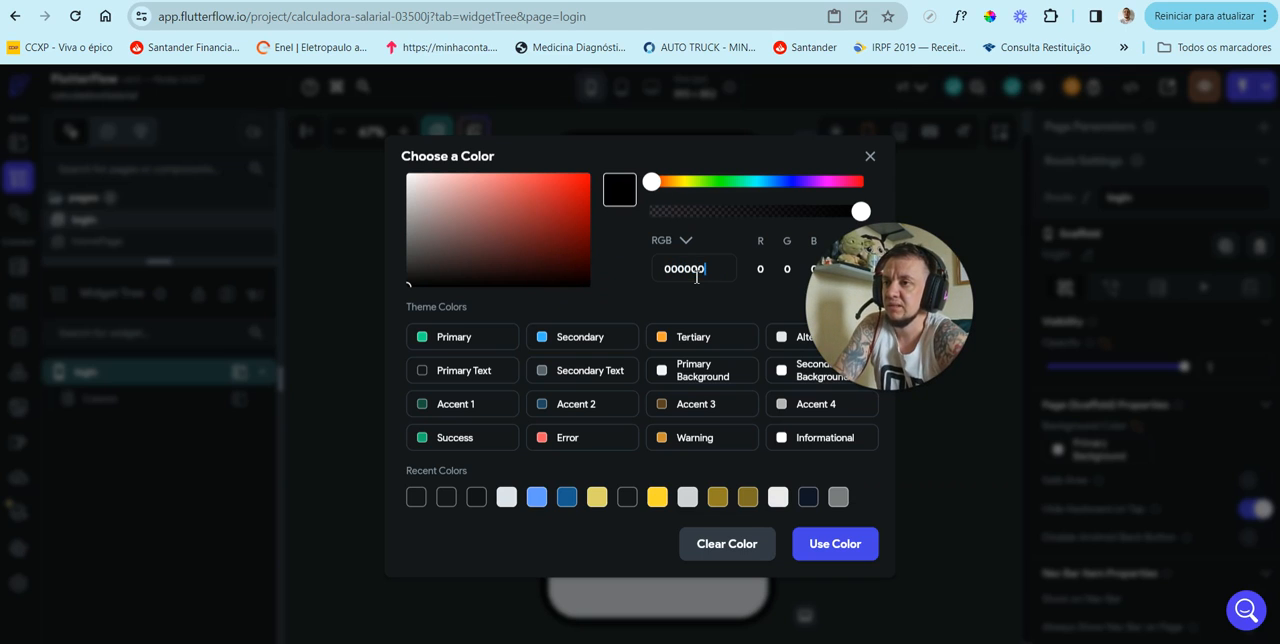
{"action": "left_click", "coordinate": [830, 546]}
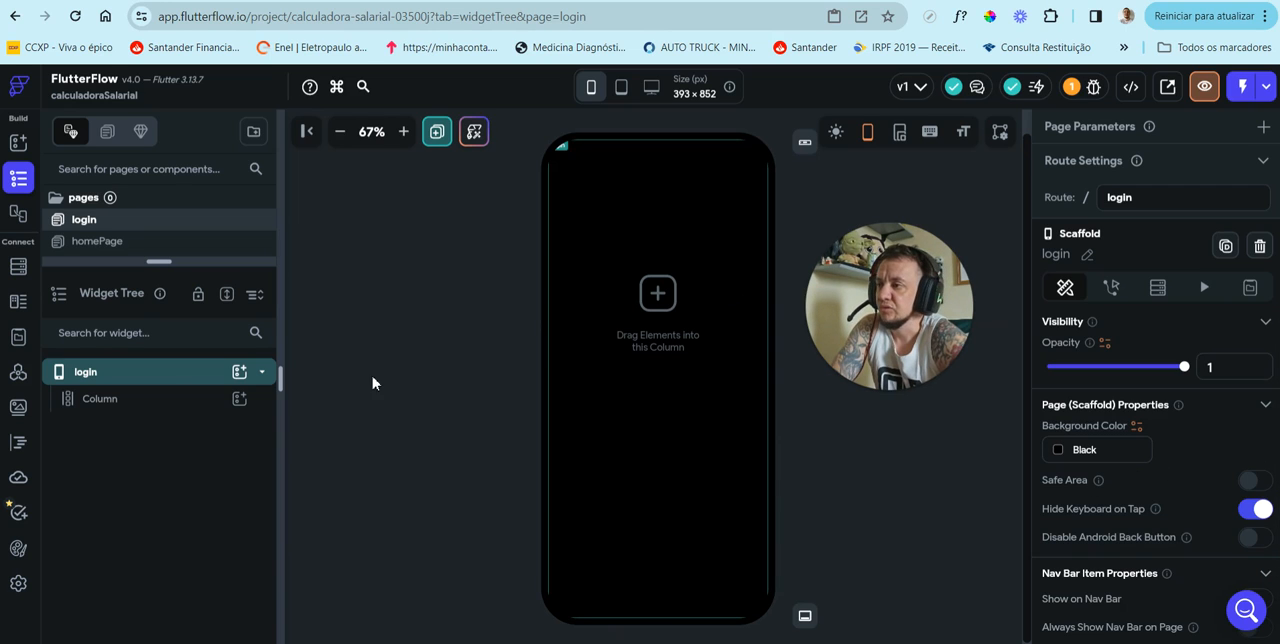
Step: Rename the login page's Column to ColunaPrincipal and expand the Widget Tree area over the page list
{"action": "left_click", "coordinate": [153, 404]}
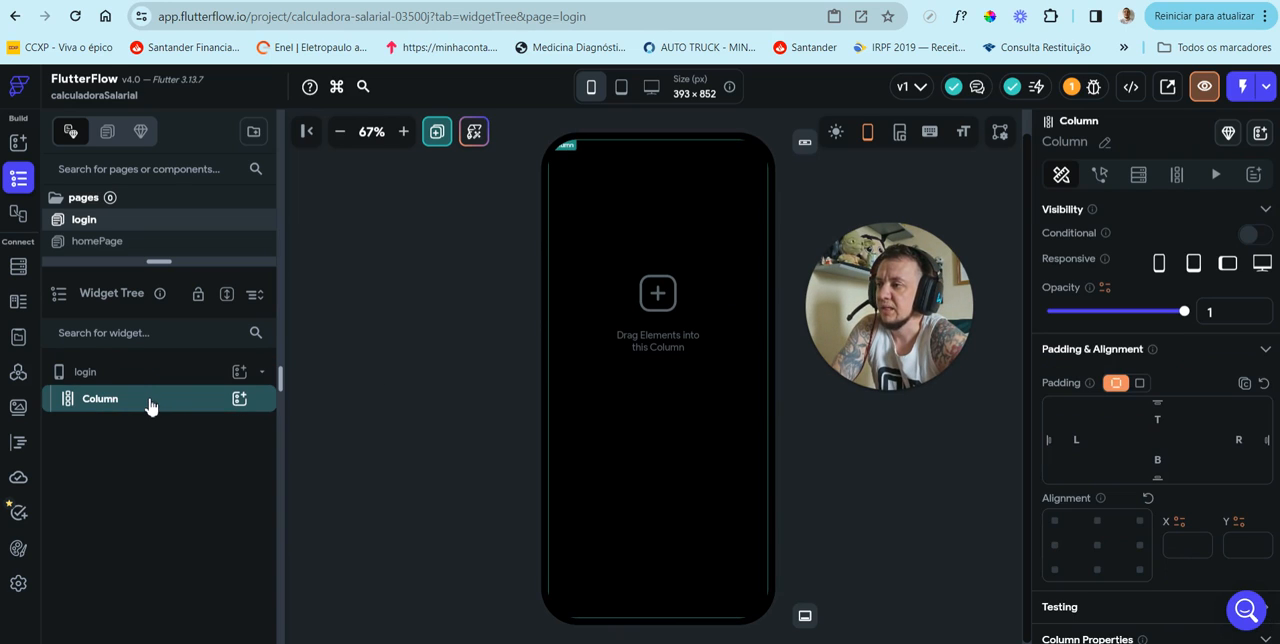
{"action": "left_click", "coordinate": [1104, 146]}
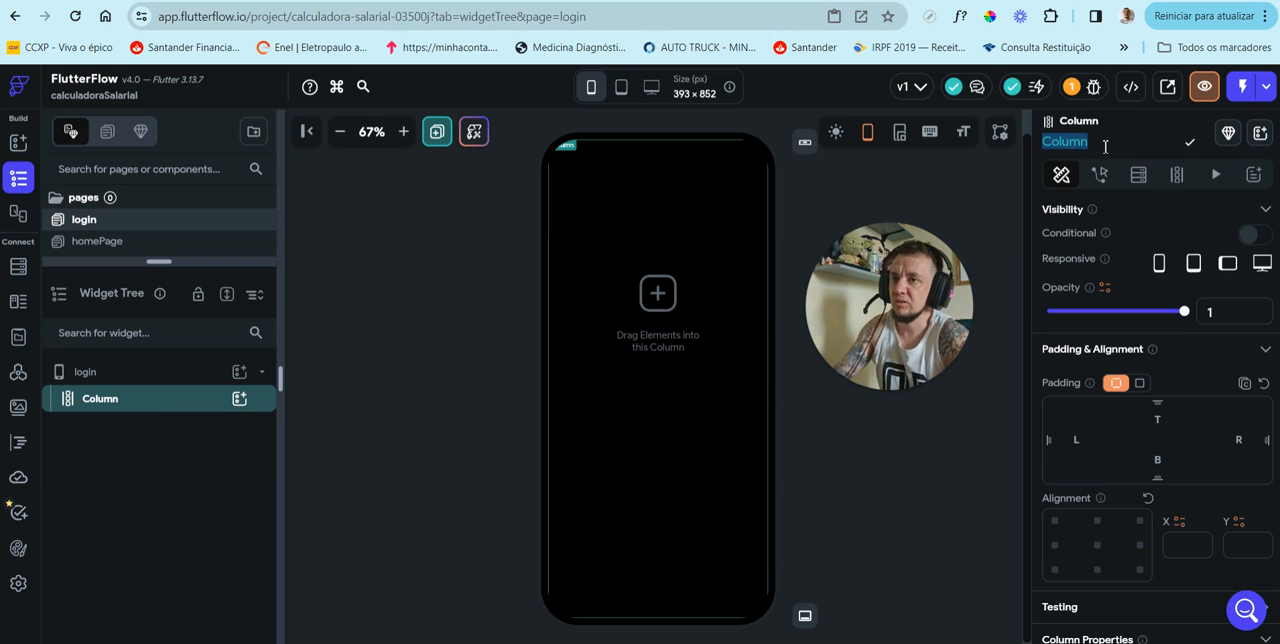
{"action": "type", "text": "ColunaPrincipal"}
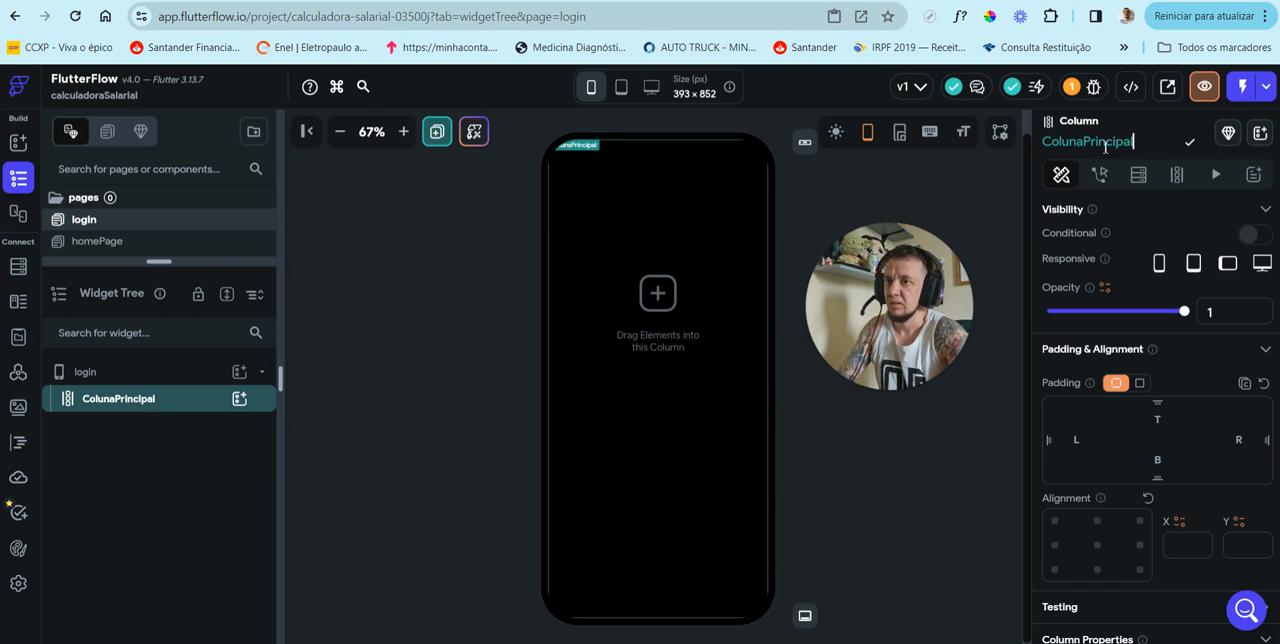
{"action": "key", "text": "Return"}
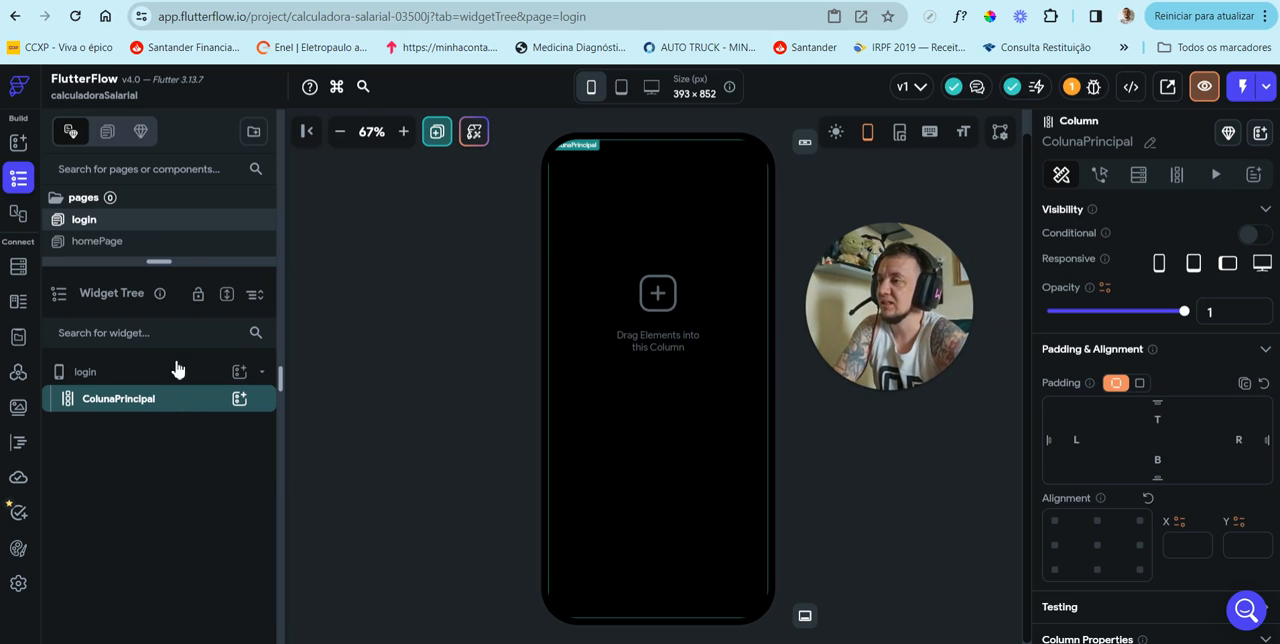
{"action": "left_click_drag", "start_coordinate": [189, 264], "coordinate": [217, 100]}
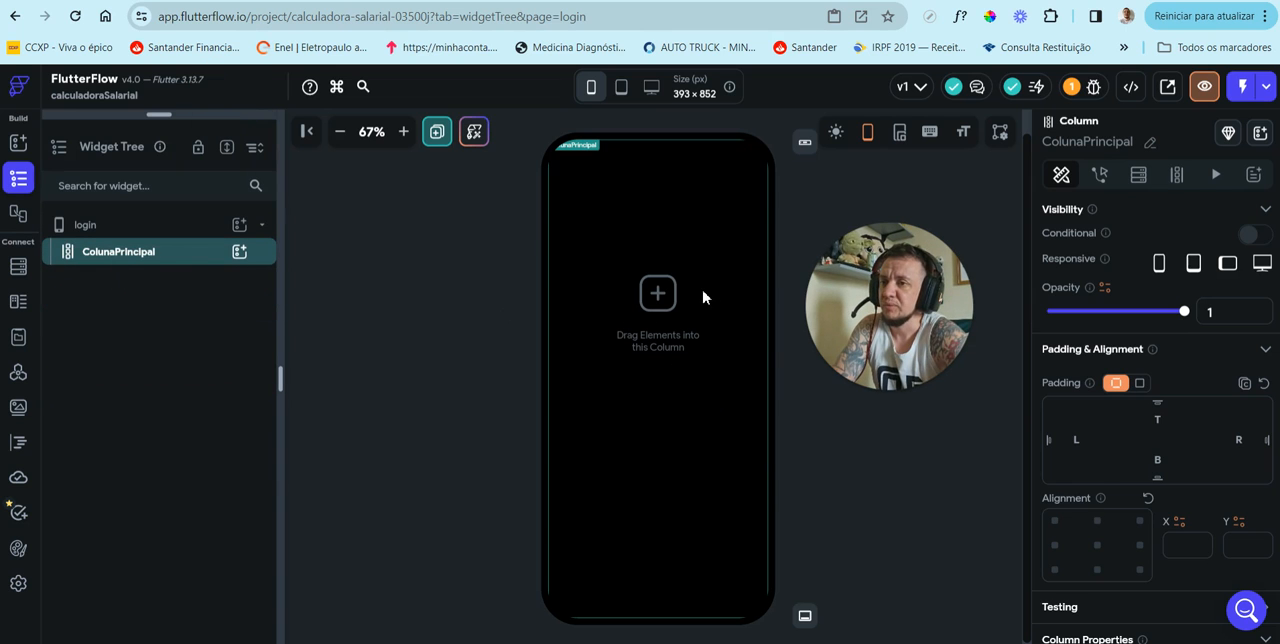
Step: Check the logo in PowerPoint's Login mockup, and open the Salary Match logo design in Canva in a new browser tab
{"action": "key", "text": "alt+Tab"}
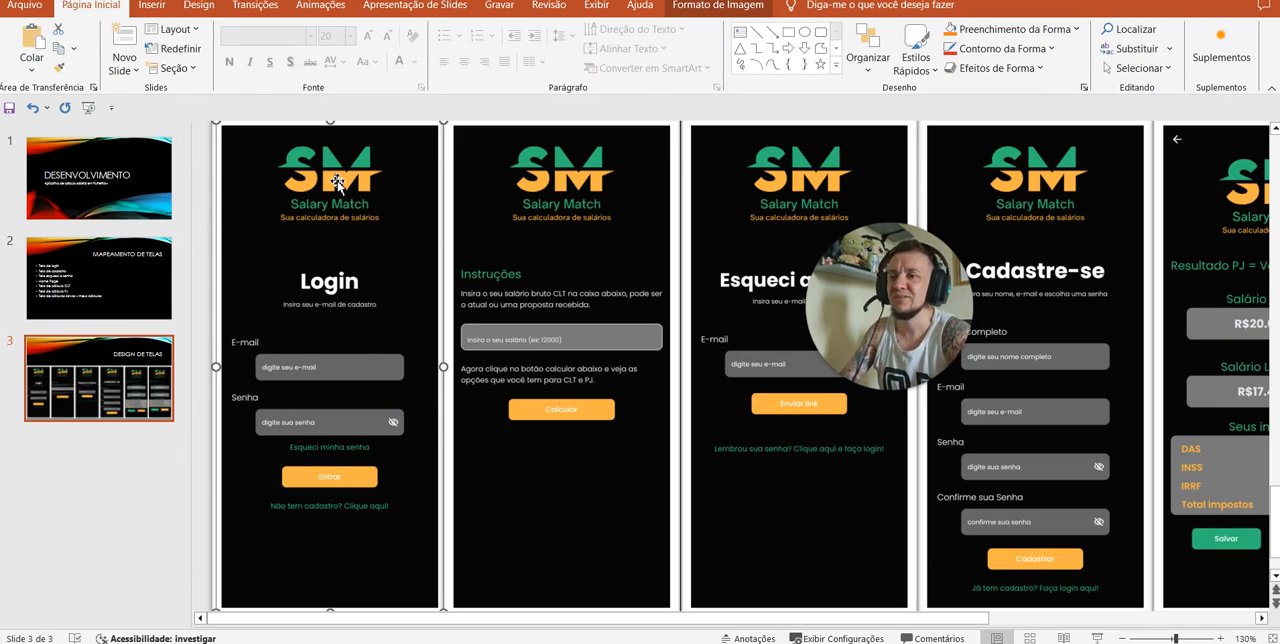
{"action": "key", "text": "alt+Tab"}
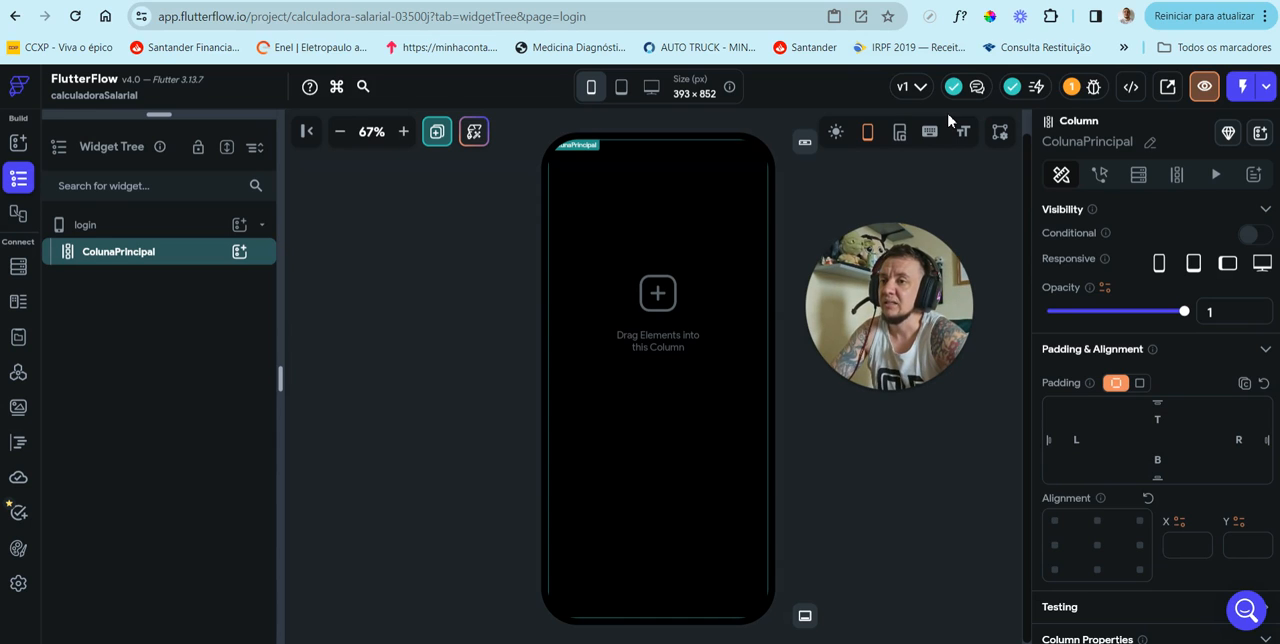
{"action": "key", "text": "ctrl+t"}
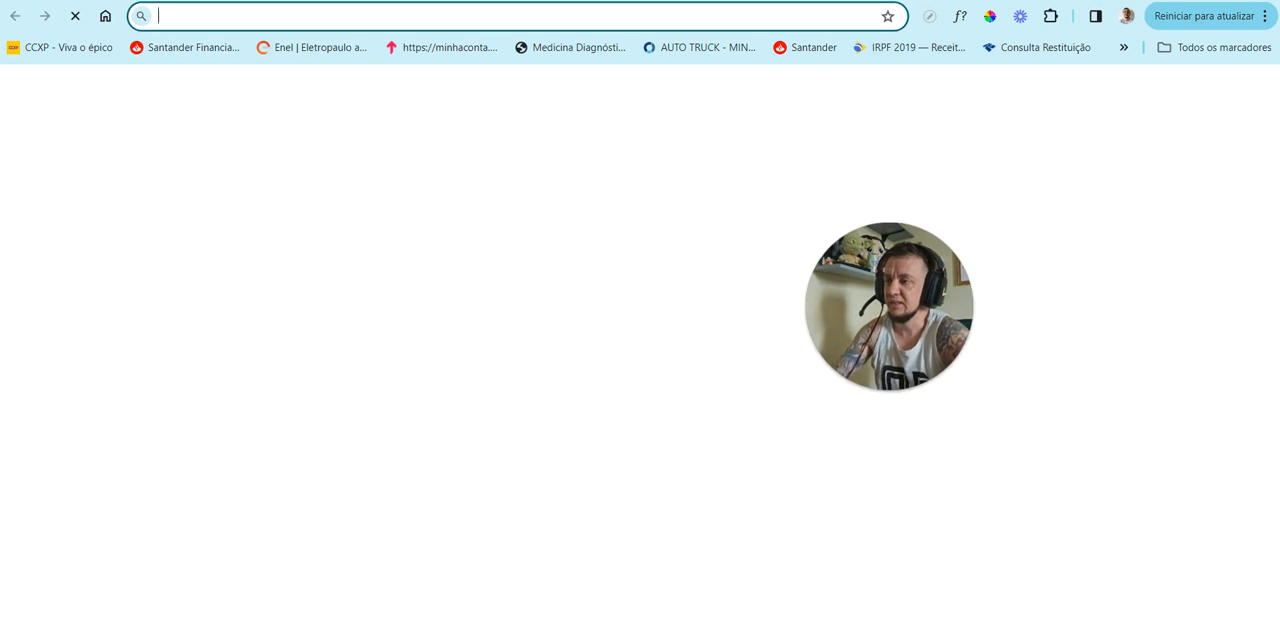
{"action": "type", "text": "canva"}
{"action": "key", "text": "Return"}
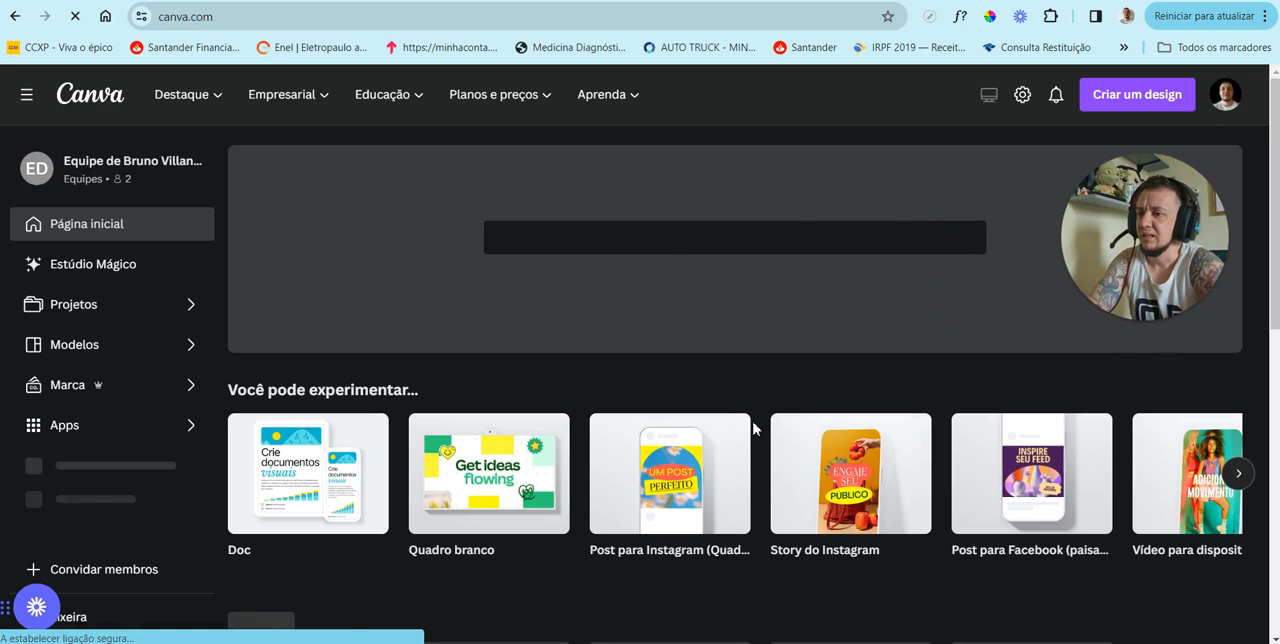
{"action": "scroll", "coordinate": [769, 406], "scroll_direction": "down", "scroll_amount": 3}
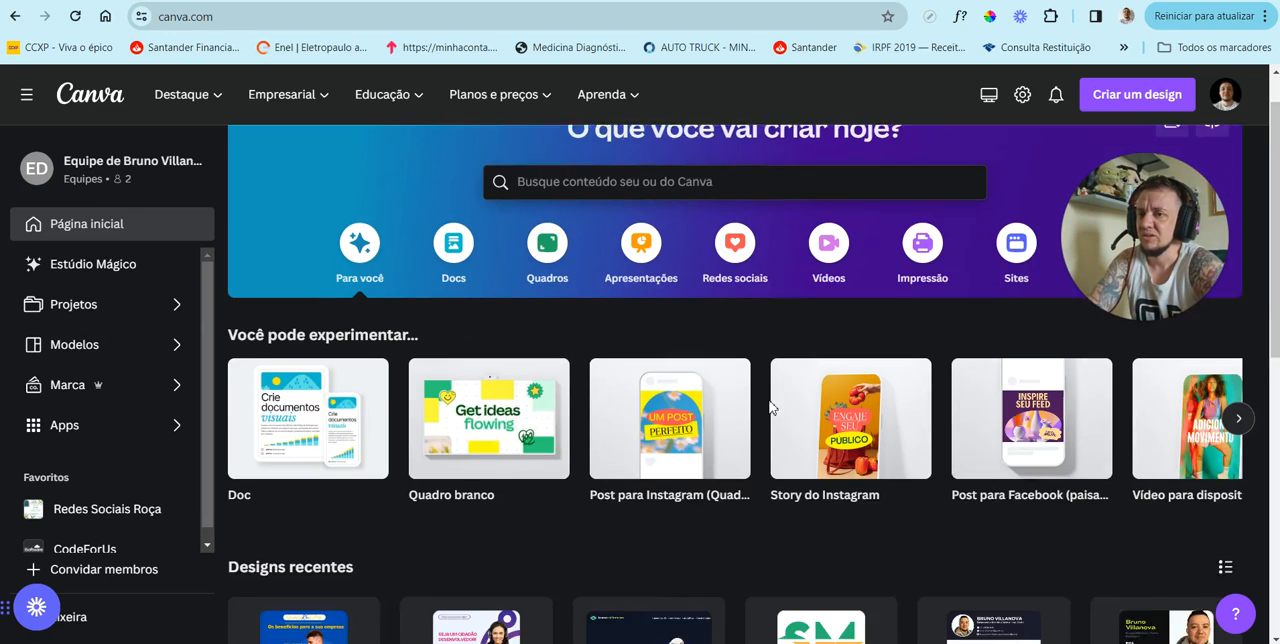
{"action": "left_click", "coordinate": [831, 578]}
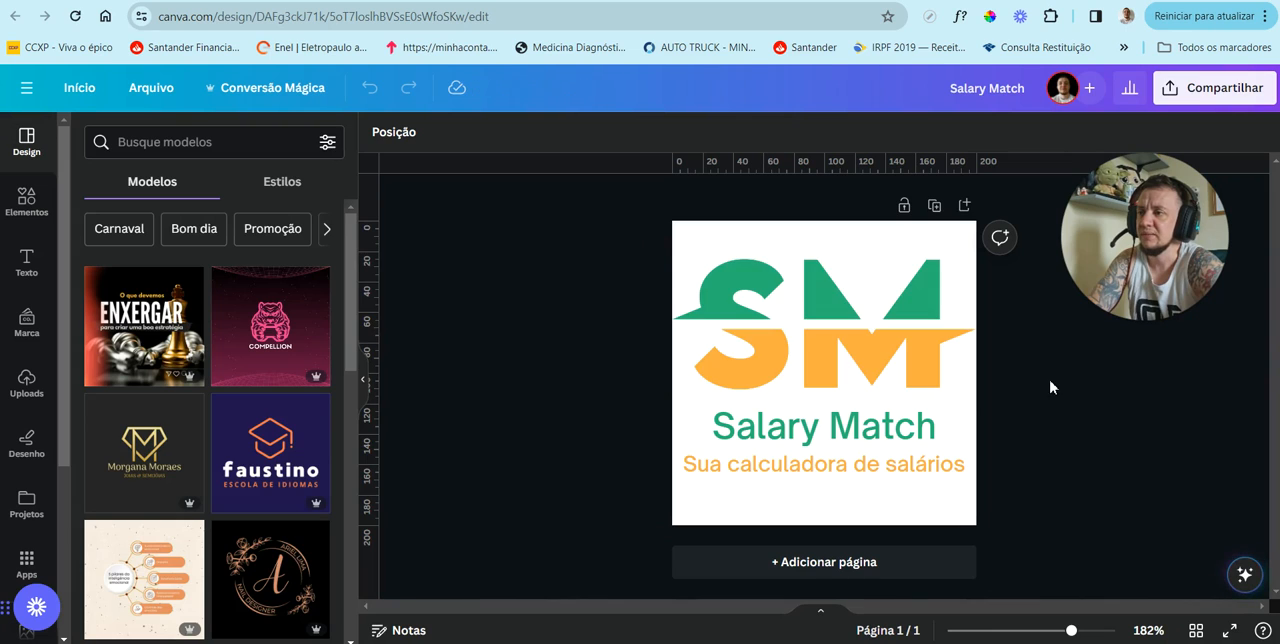
Step: View the Salary Match logo with Canva's template list collapsed, and return to the FlutterFlow login page
{"action": "left_click", "coordinate": [363, 378]}
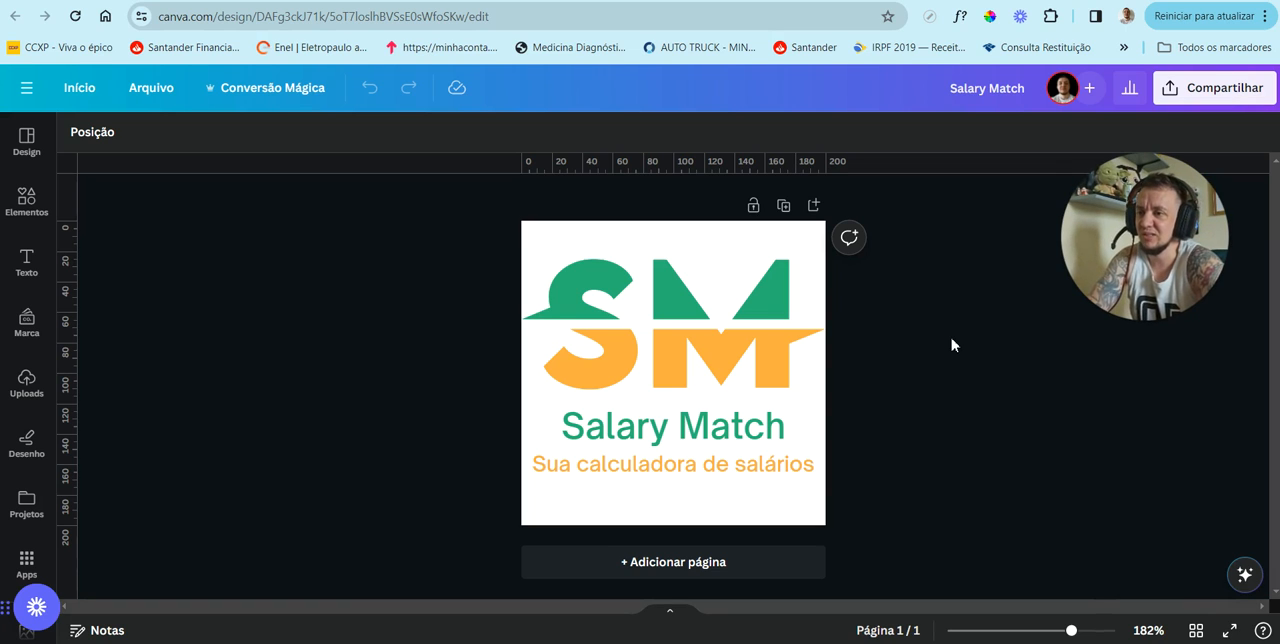
{"action": "mouse_move", "coordinate": [1128, 244]}
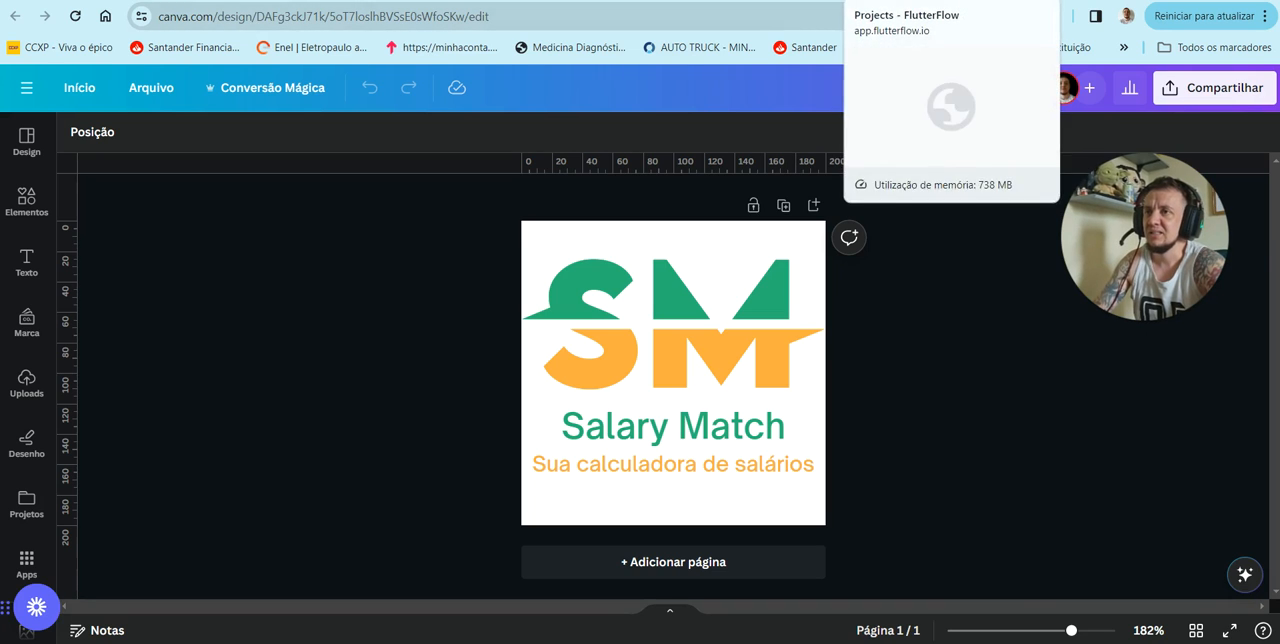
{"action": "left_click", "coordinate": [890, 1]}
{"action": "left_click_drag", "start_coordinate": [1109, 256], "coordinate": [556, 378]}
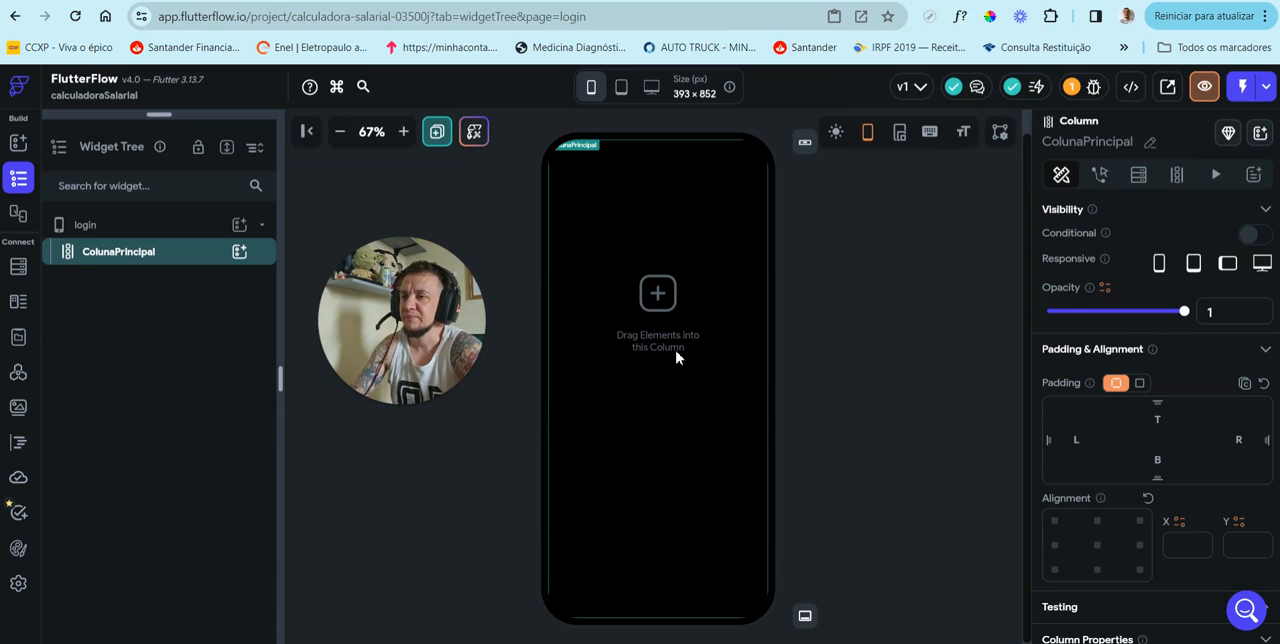
Step: Add an Image widget inside ColunaPrincipal on the login page
{"action": "left_click", "coordinate": [240, 256]}
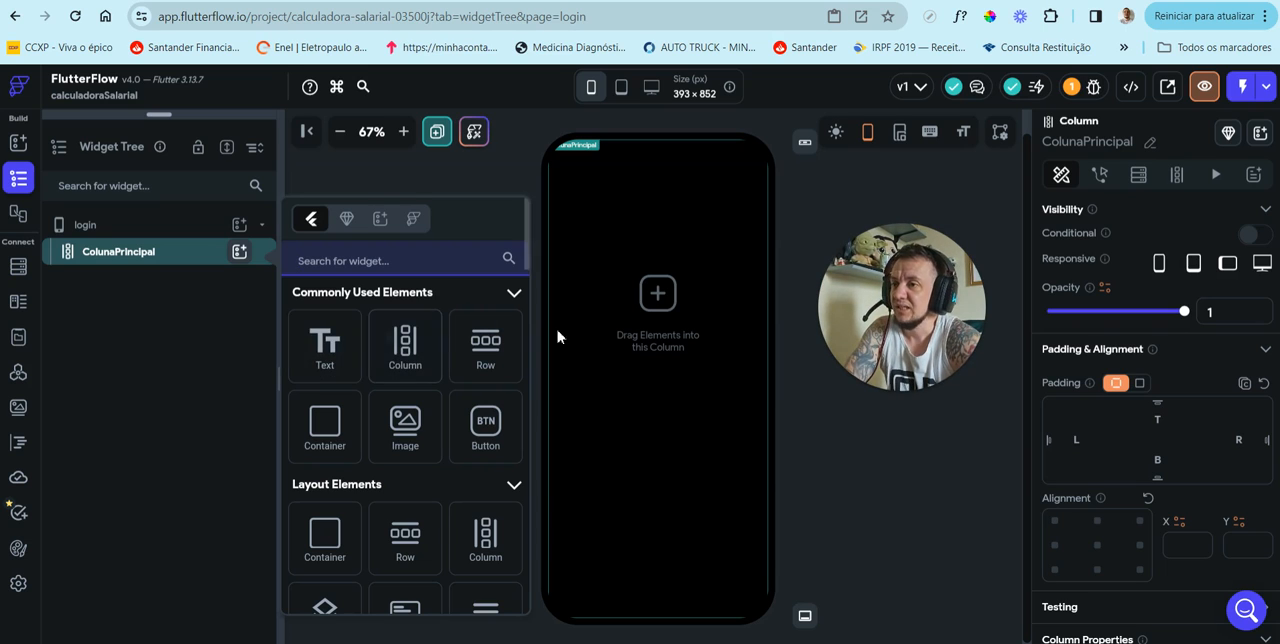
{"action": "left_click", "coordinate": [415, 445]}
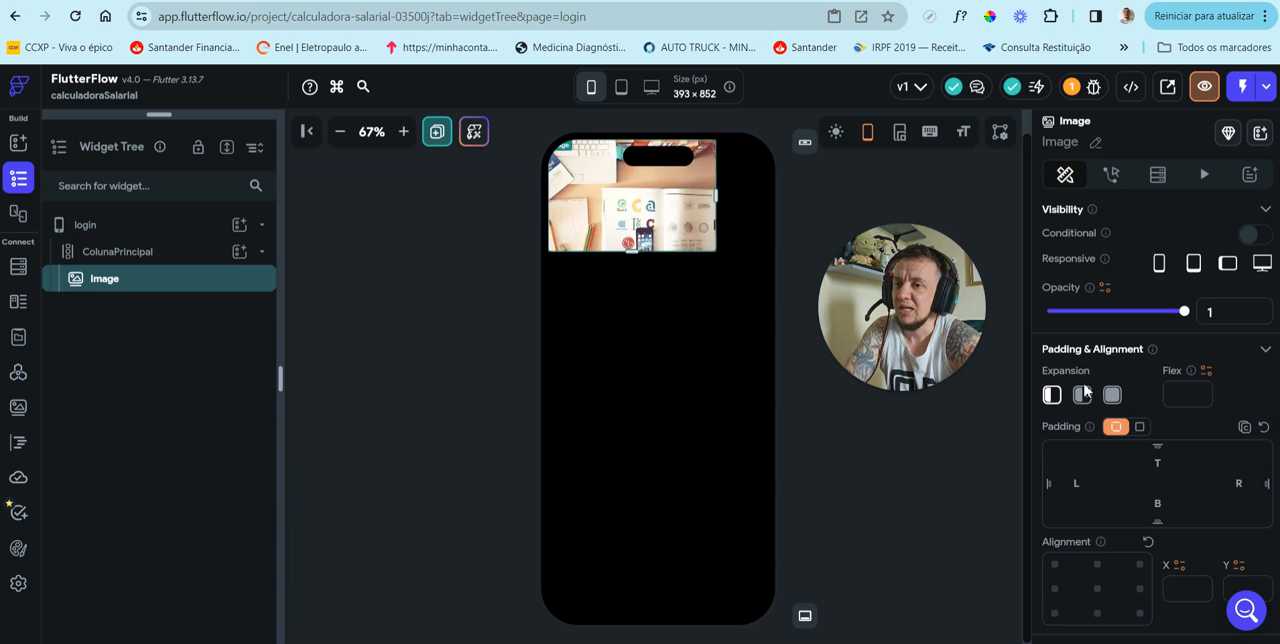
Step: Align the login page's Image to the center and give it a top padding of 50
{"action": "scroll", "coordinate": [1146, 460], "scroll_direction": "down", "scroll_amount": 1}
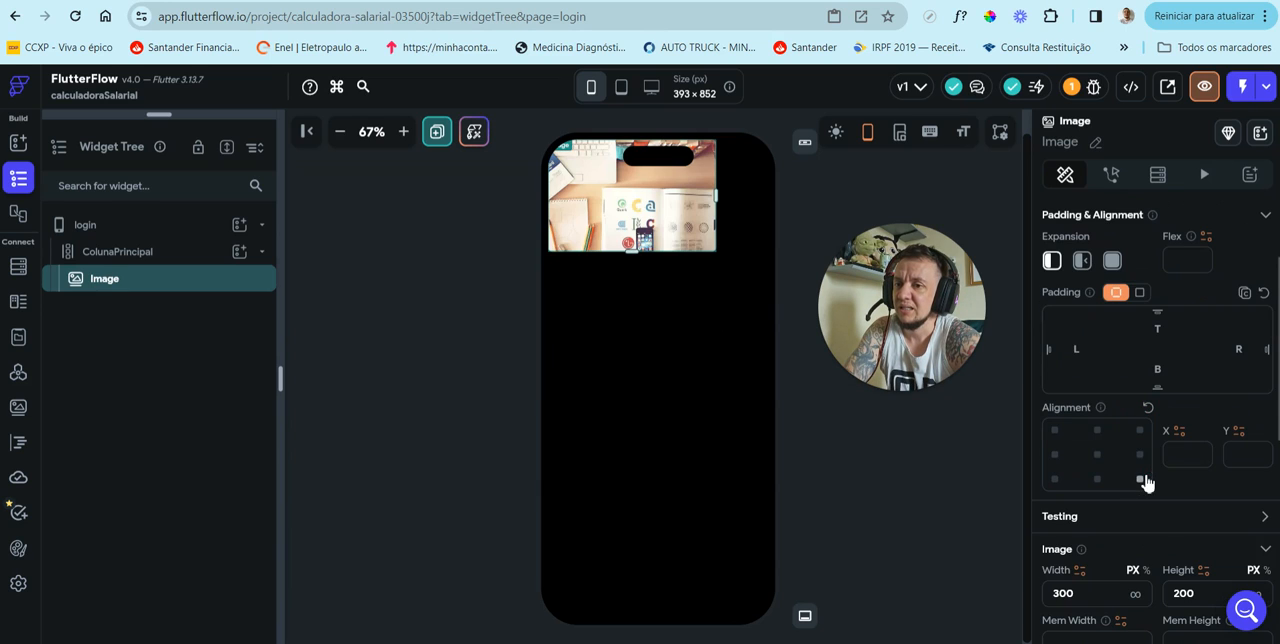
{"action": "left_click", "coordinate": [1100, 456]}
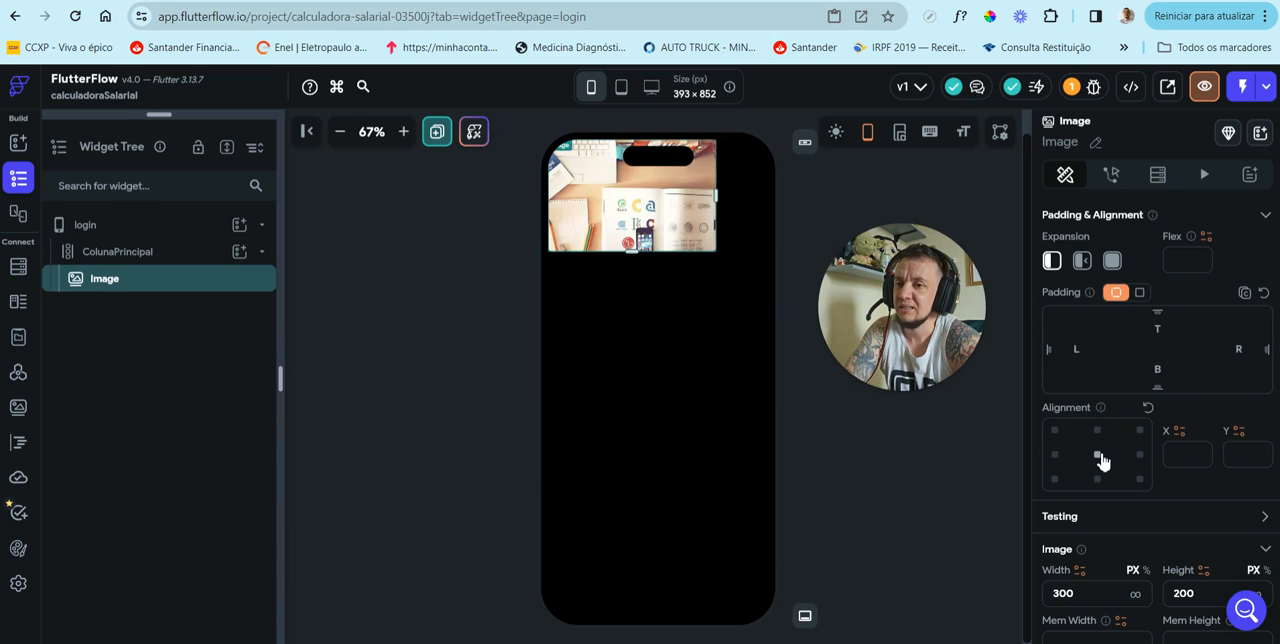
{"action": "left_click", "coordinate": [1054, 479]}
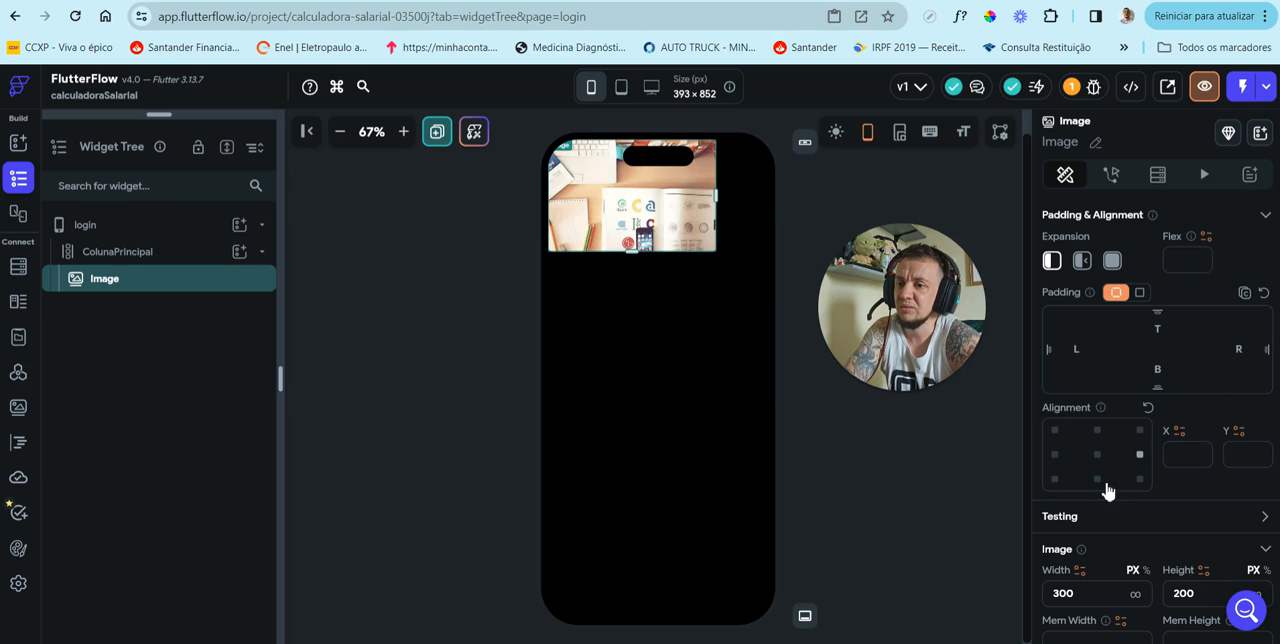
{"action": "scroll", "coordinate": [1097, 560], "scroll_direction": "down", "scroll_amount": 1}
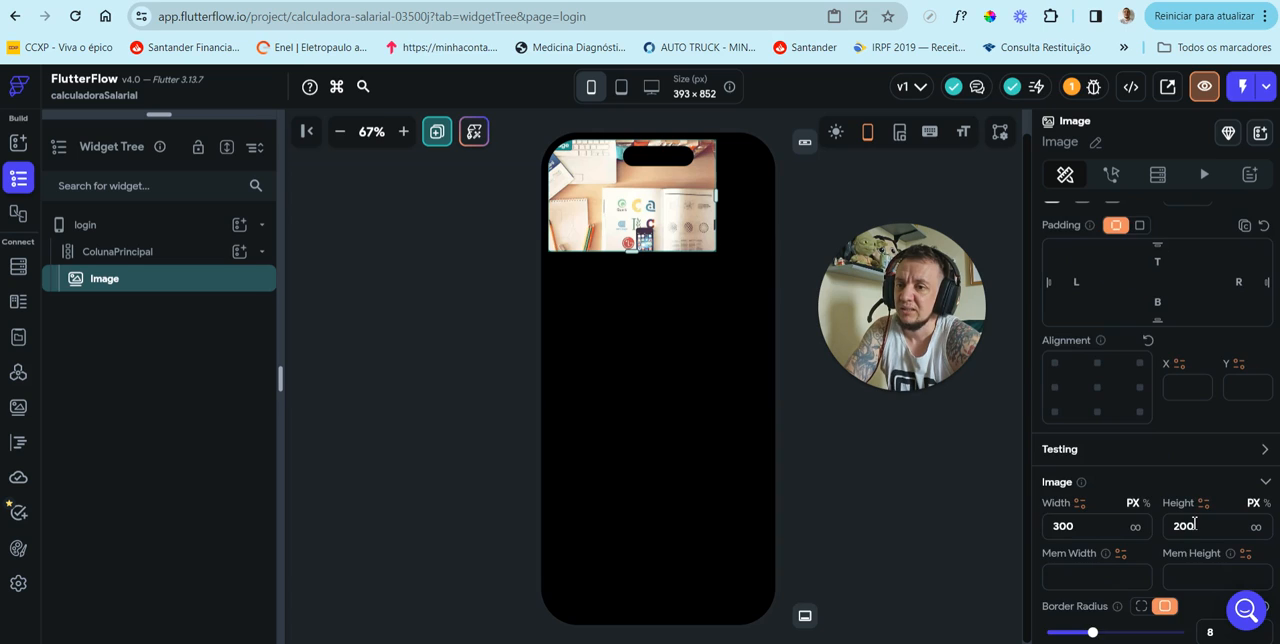
{"action": "scroll", "coordinate": [1197, 525], "scroll_direction": "down", "scroll_amount": 2}
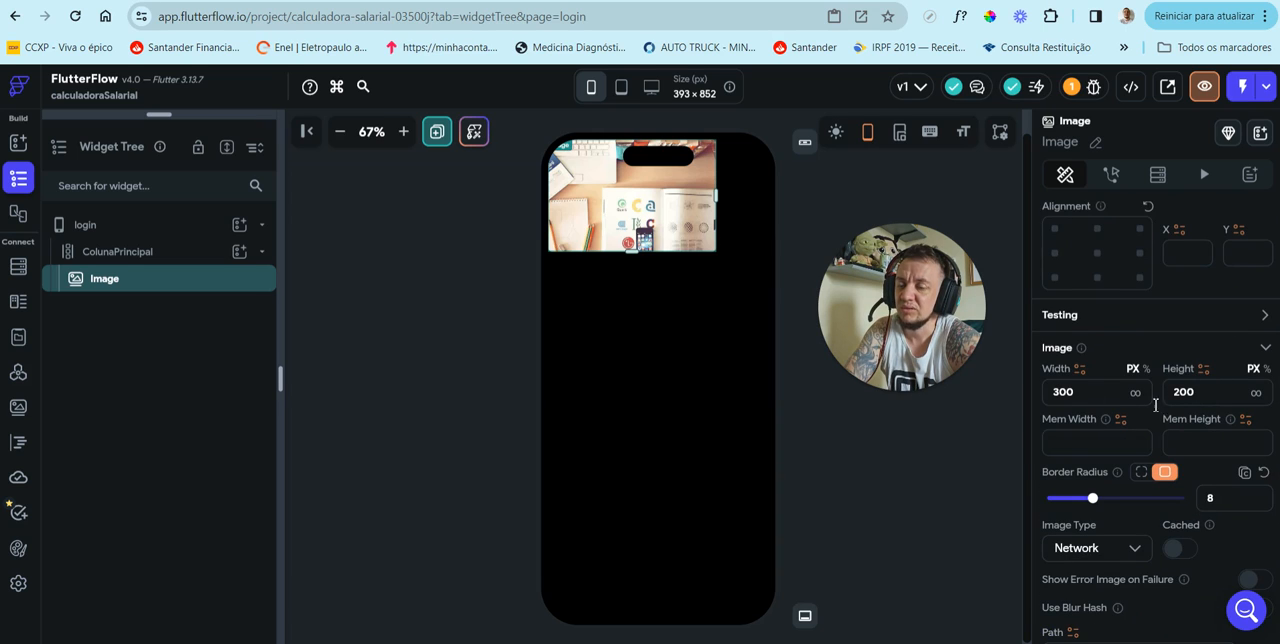
{"action": "scroll", "coordinate": [1134, 437], "scroll_direction": "up", "scroll_amount": 2}
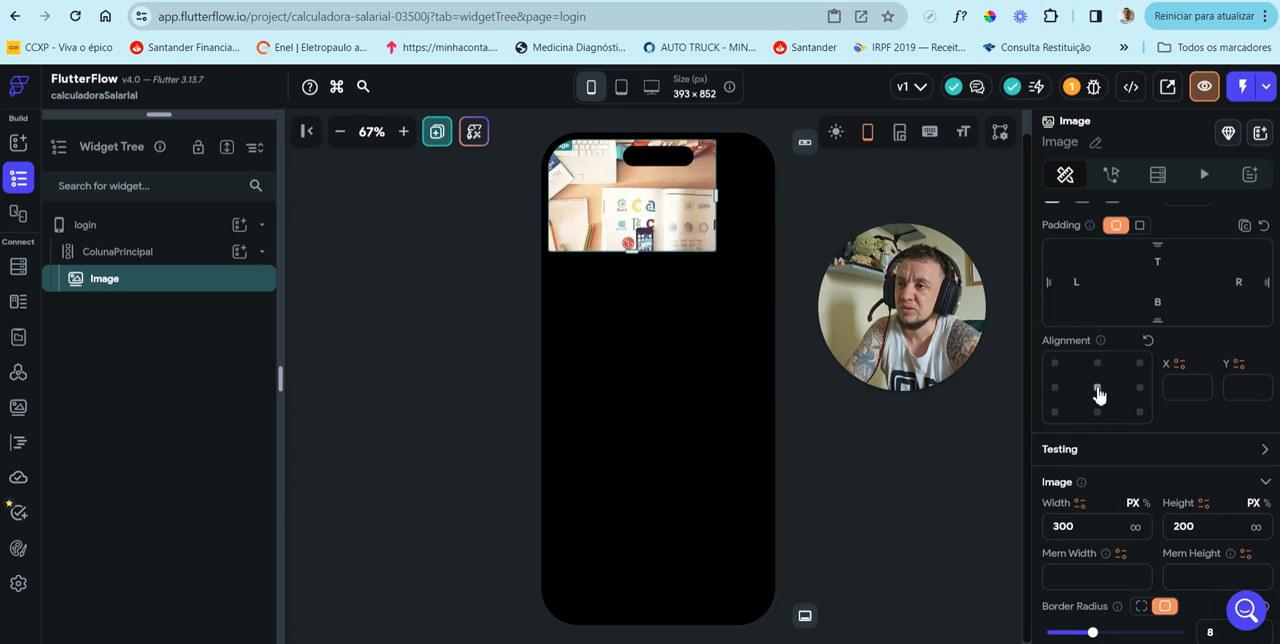
{"action": "left_click", "coordinate": [1098, 389]}
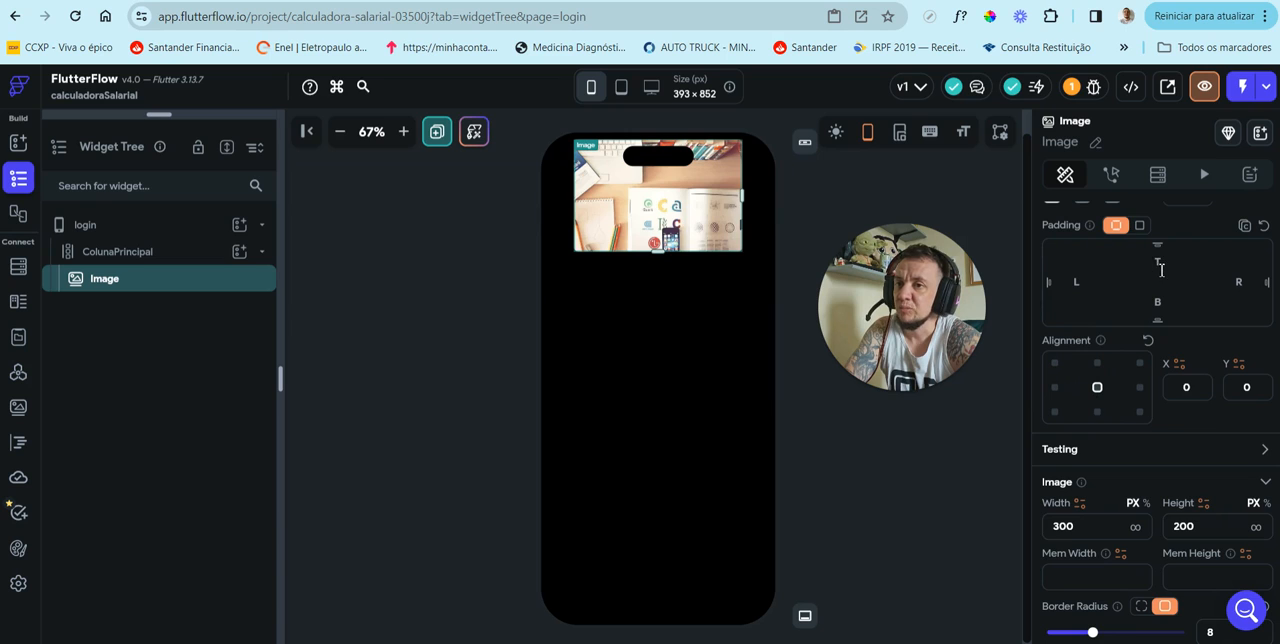
{"action": "left_click", "coordinate": [1163, 266]}
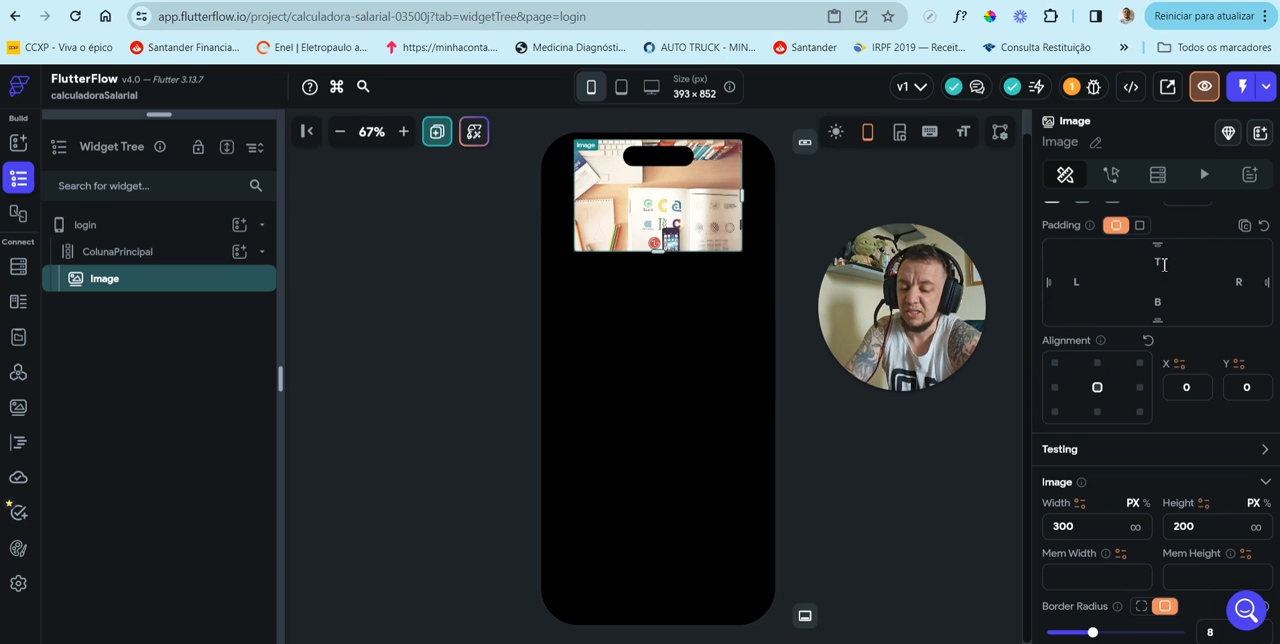
{"action": "type", "text": "50"}
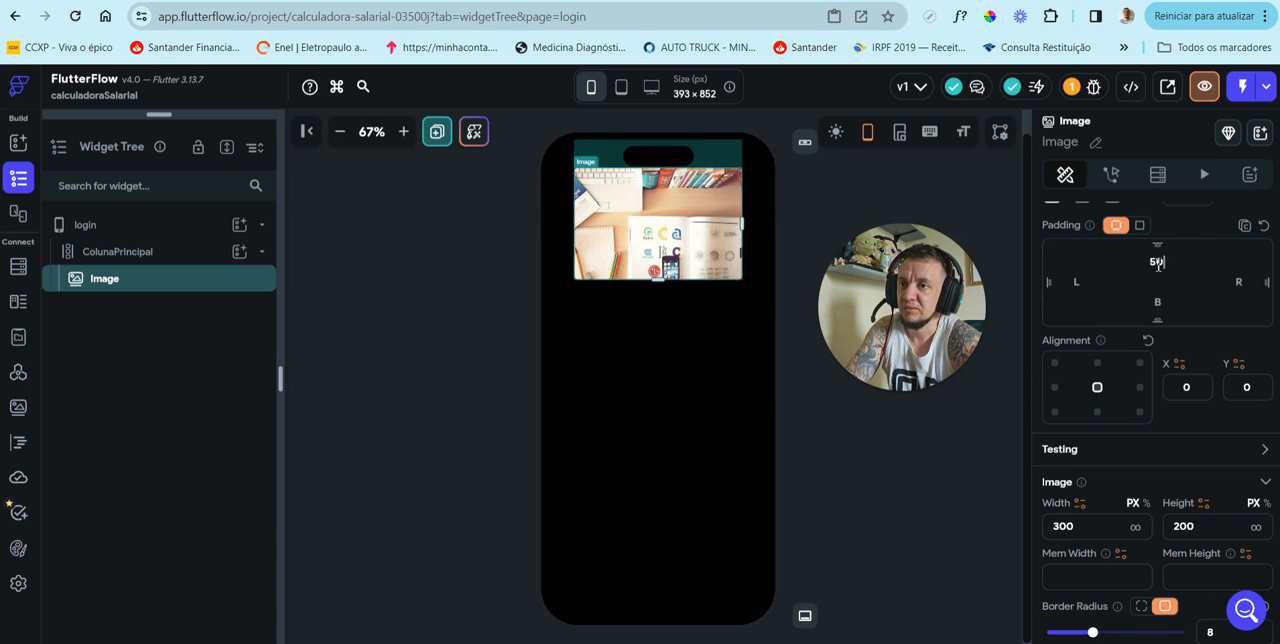
Step: Set the Image's top padding to 60
{"action": "left_click", "coordinate": [1177, 267]}
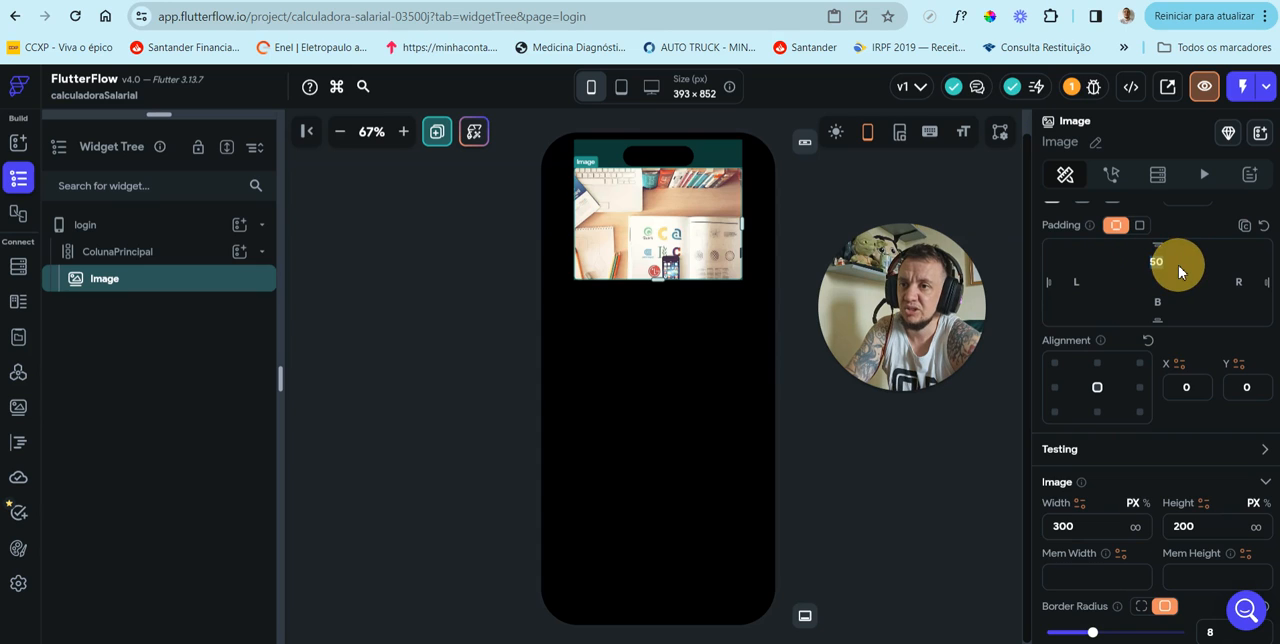
{"action": "key", "text": "BackSpace"}
{"action": "key", "text": "BackSpace"}
{"action": "type", "text": "60"}
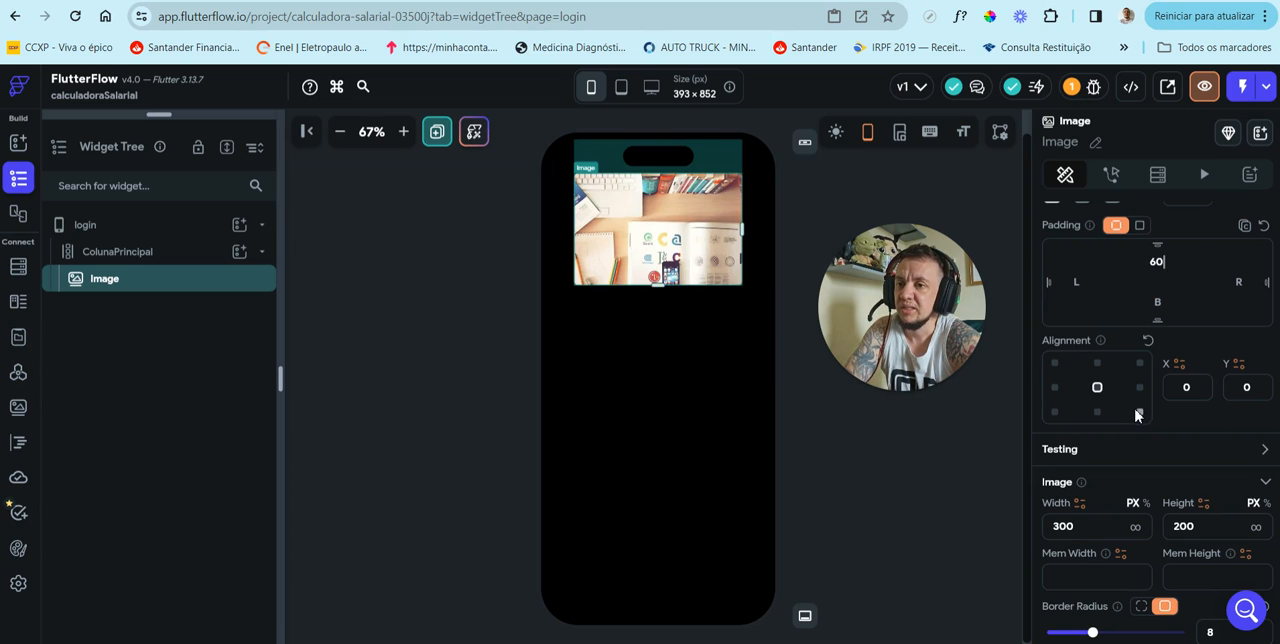
Step: Review the Image's size, source, visibility, padding and alignment properties, and check its parent ColunaPrincipal
{"action": "scroll", "coordinate": [1136, 416], "scroll_direction": "down", "scroll_amount": 5}
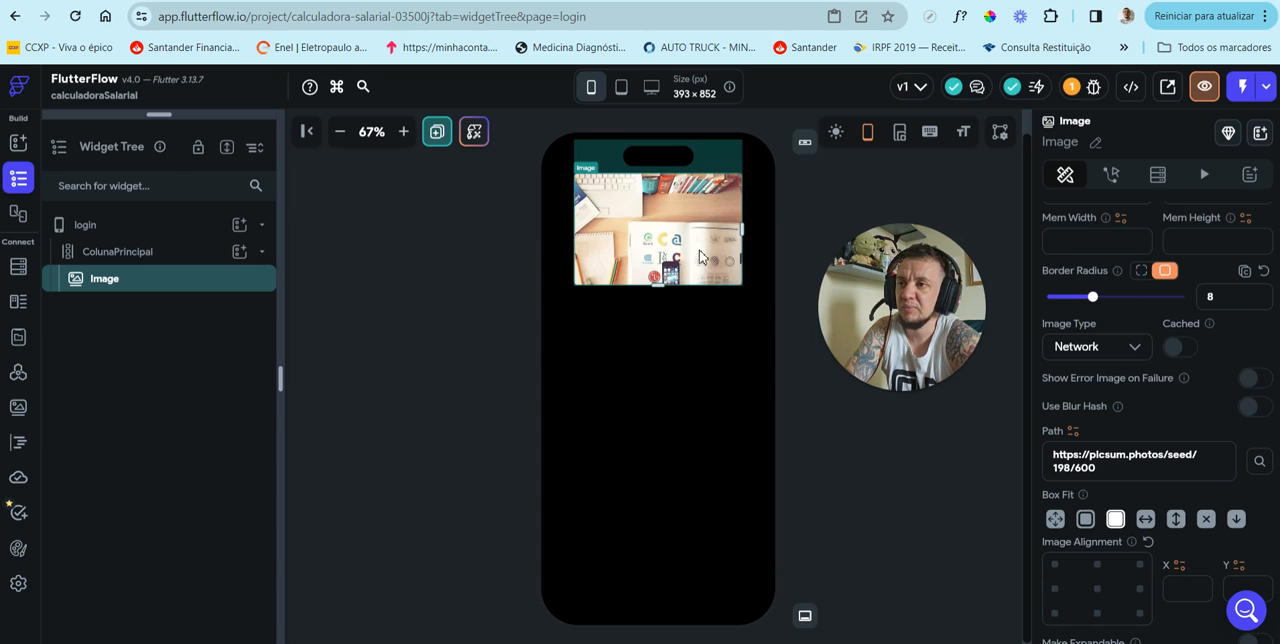
{"action": "scroll", "coordinate": [1171, 372], "scroll_direction": "down", "scroll_amount": 1}
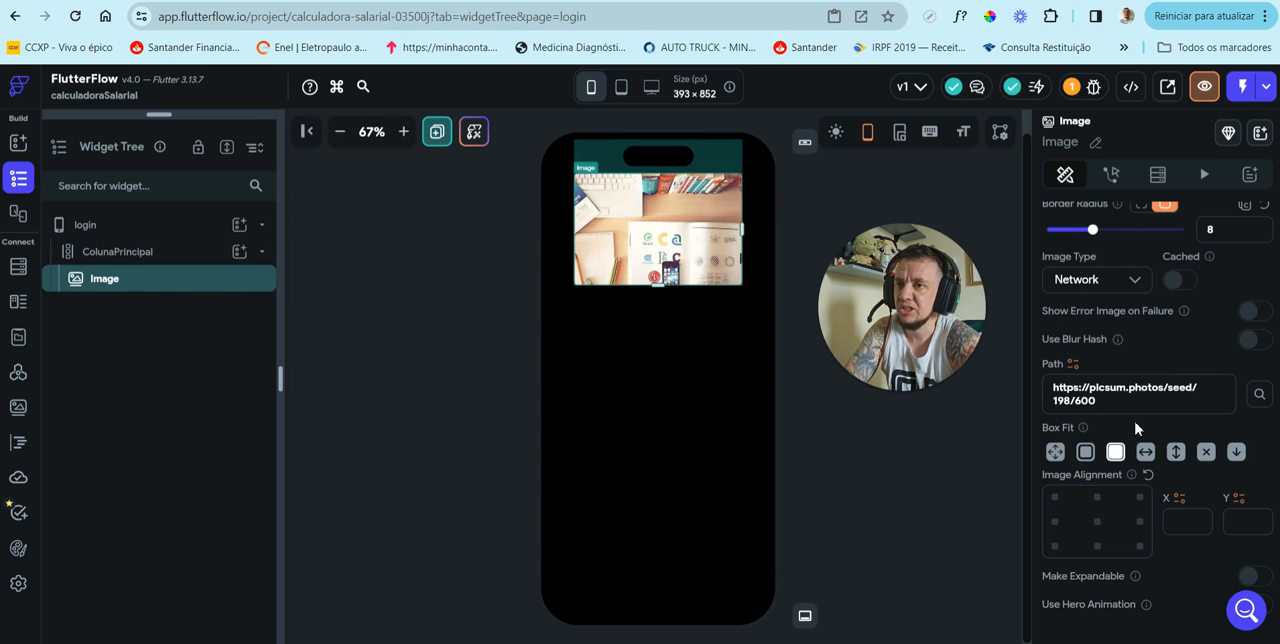
{"action": "scroll", "coordinate": [1180, 351], "scroll_direction": "up", "scroll_amount": 4}
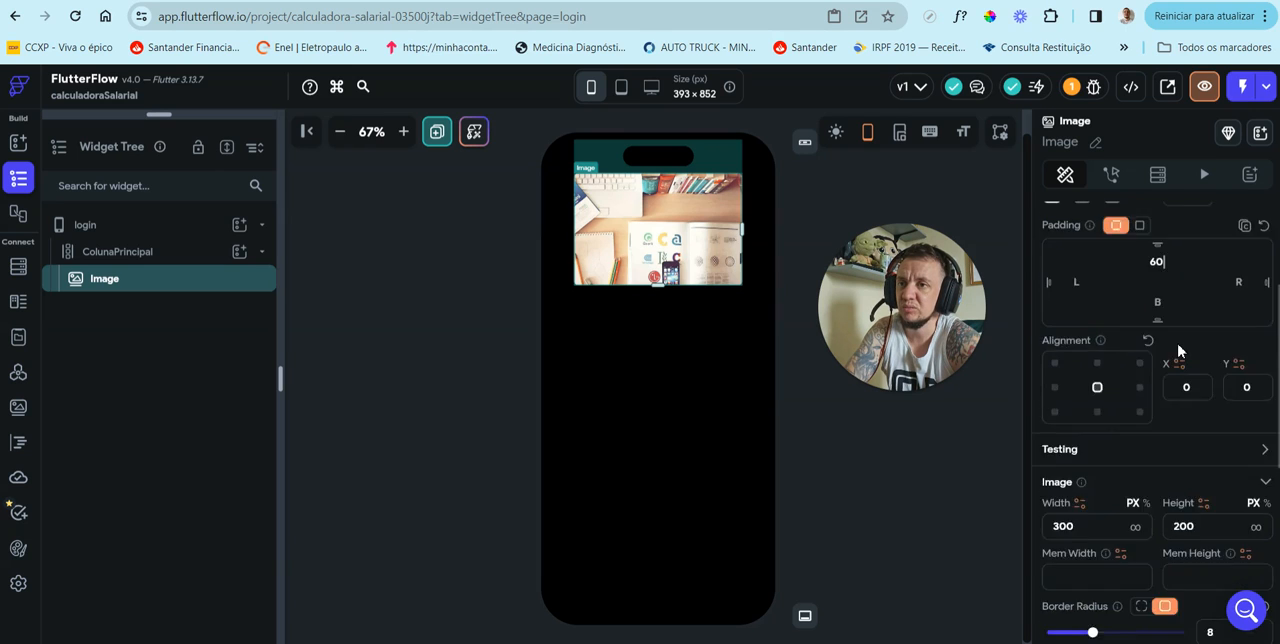
{"action": "scroll", "coordinate": [1178, 351], "scroll_direction": "up", "scroll_amount": 2}
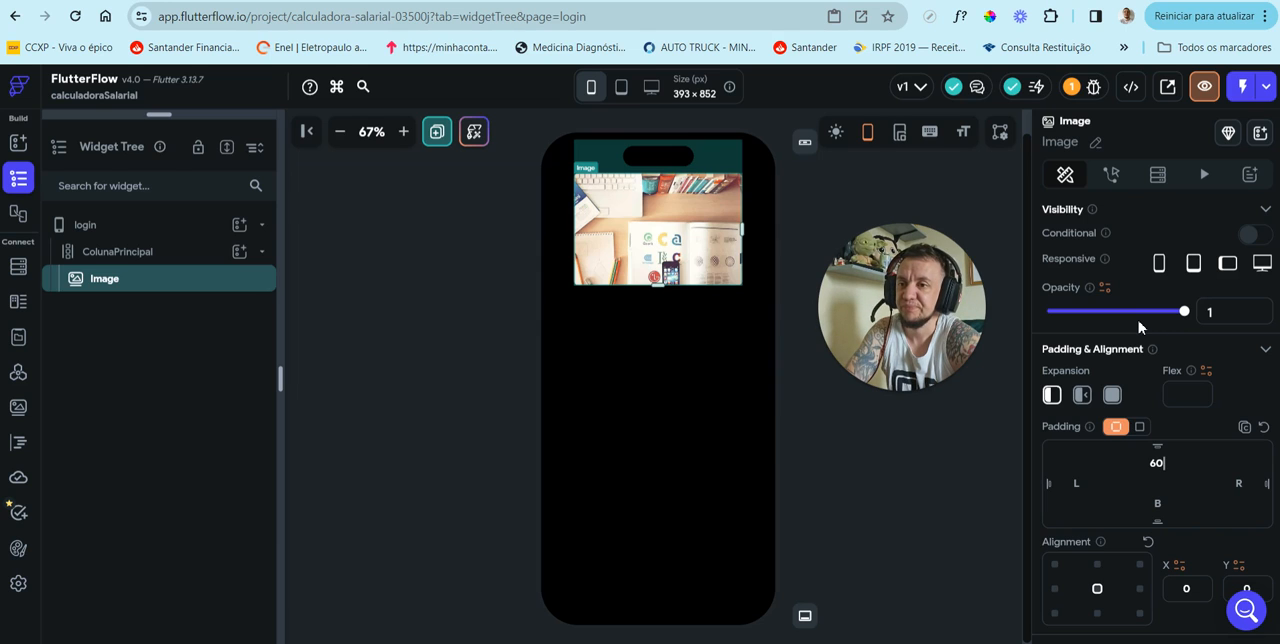
{"action": "scroll", "coordinate": [1138, 327], "scroll_direction": "down", "scroll_amount": 1}
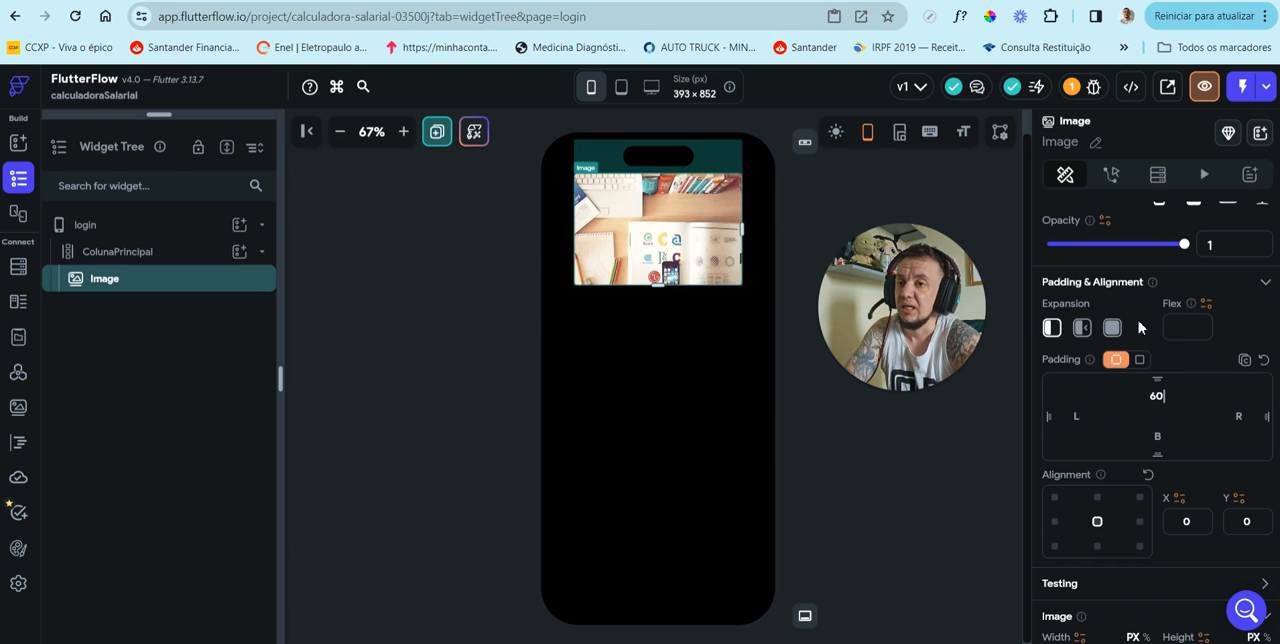
{"action": "scroll", "coordinate": [1139, 327], "scroll_direction": "down", "scroll_amount": 2}
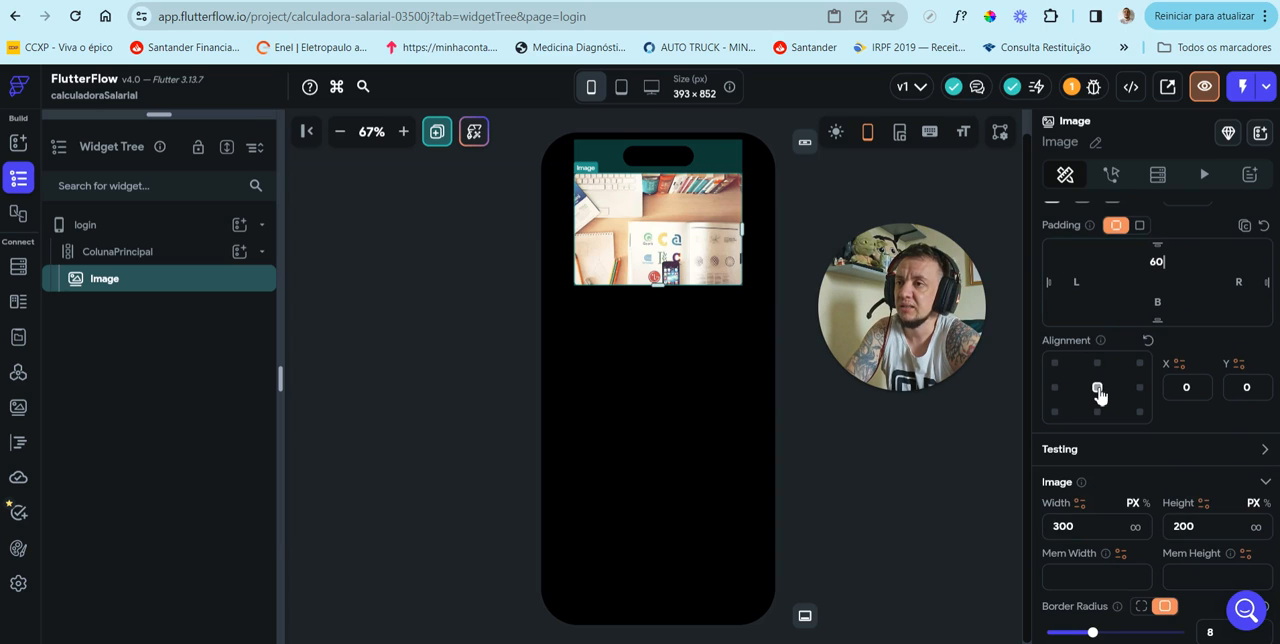
{"action": "scroll", "coordinate": [1098, 394], "scroll_direction": "down", "scroll_amount": 1}
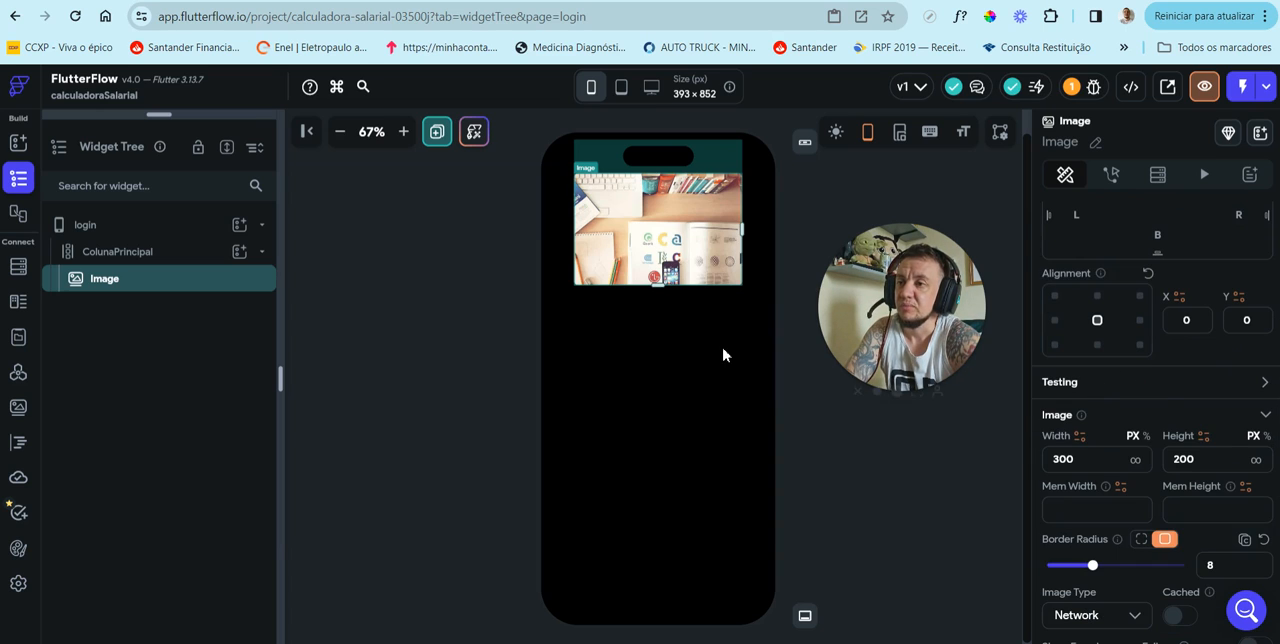
{"action": "left_click", "coordinate": [668, 451]}
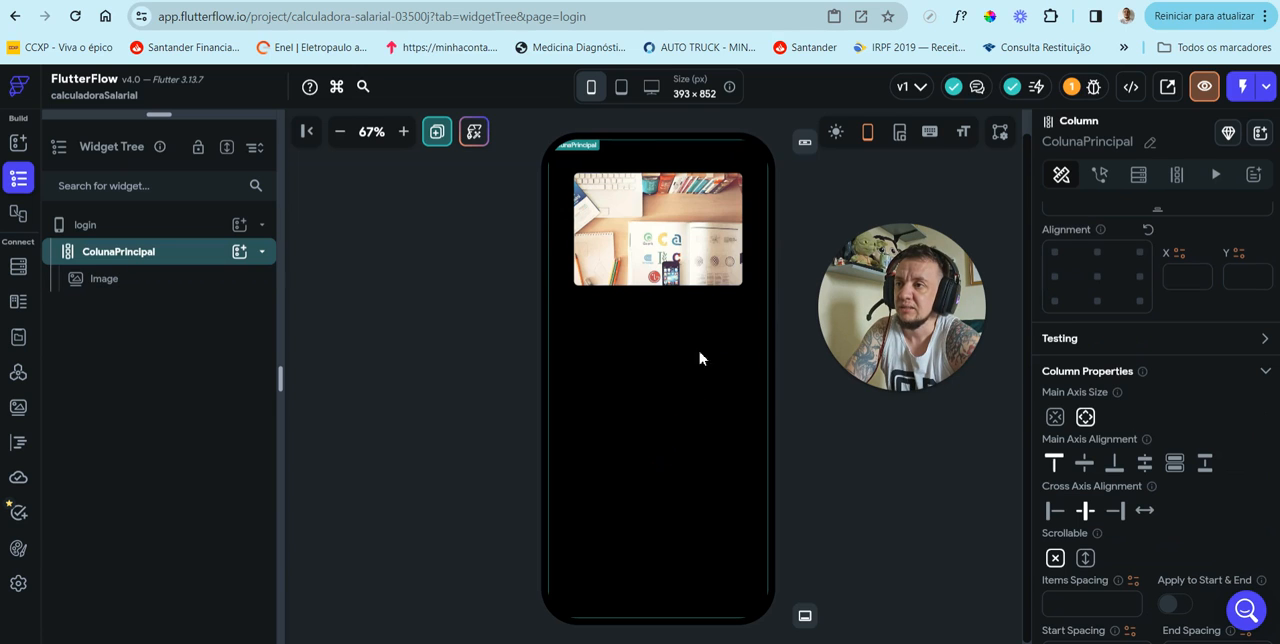
{"action": "left_click", "coordinate": [192, 280]}
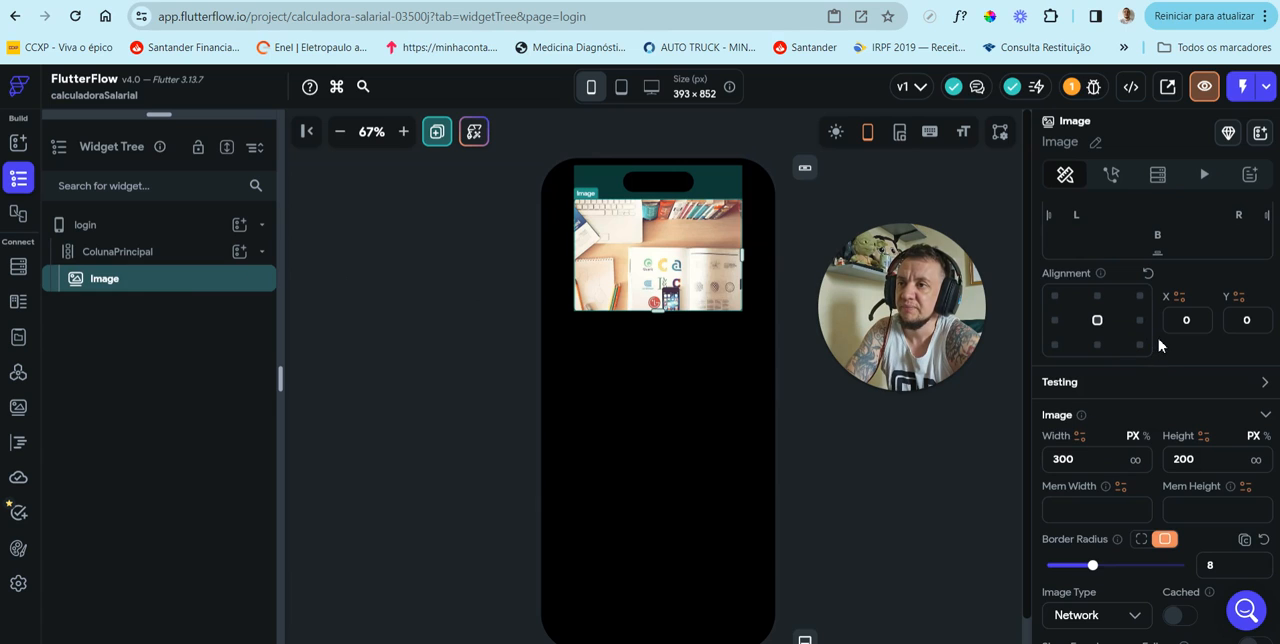
Step: Change the Image's type from Network to Asset and upload the Salary Match logo file from the aulasbruno folder
{"action": "scroll", "coordinate": [1160, 370], "scroll_direction": "down", "scroll_amount": 5}
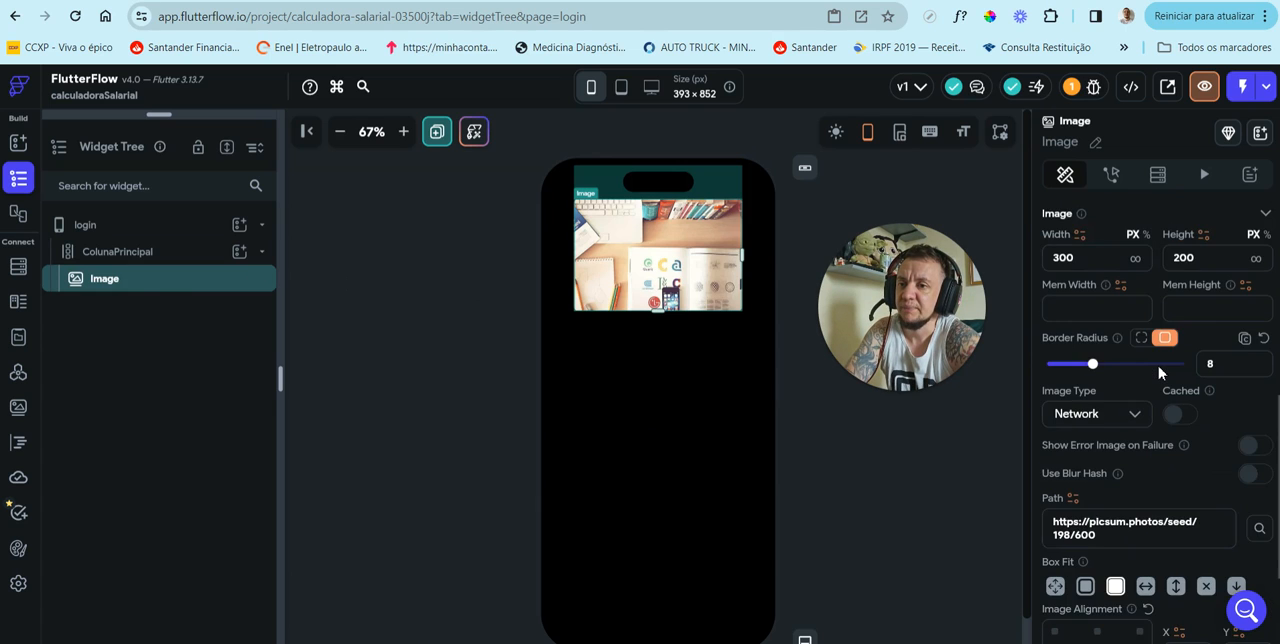
{"action": "scroll", "coordinate": [1160, 373], "scroll_direction": "down", "scroll_amount": 1}
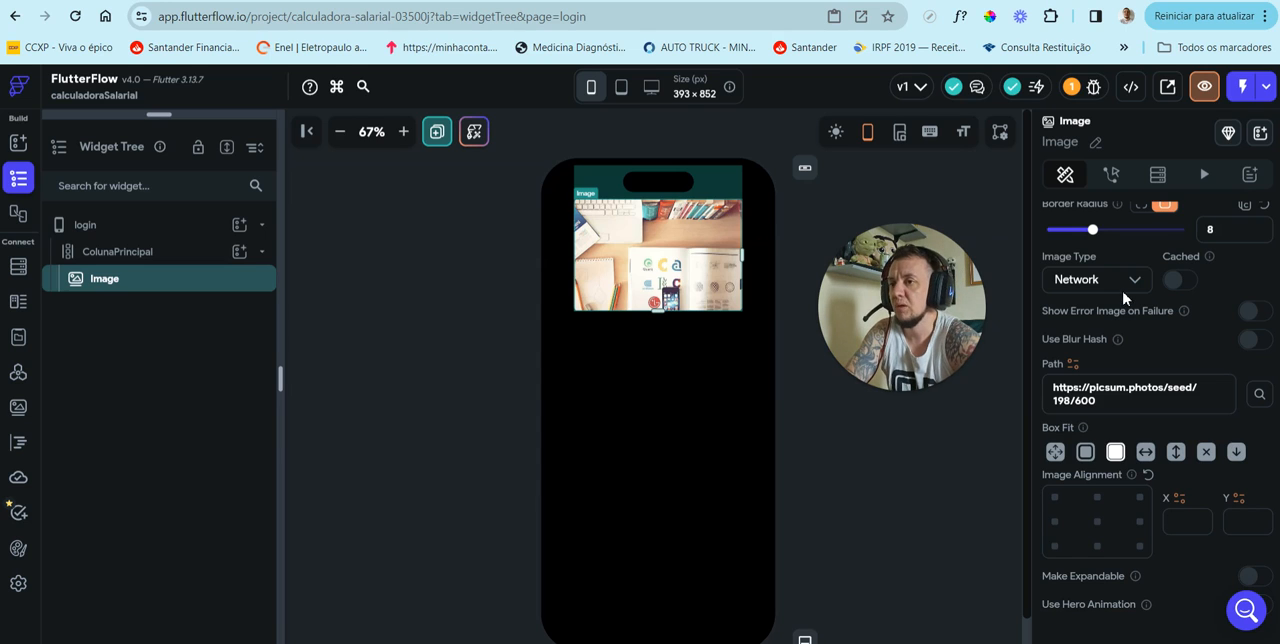
{"action": "left_click_drag", "start_coordinate": [1103, 396], "coordinate": [1045, 389]}
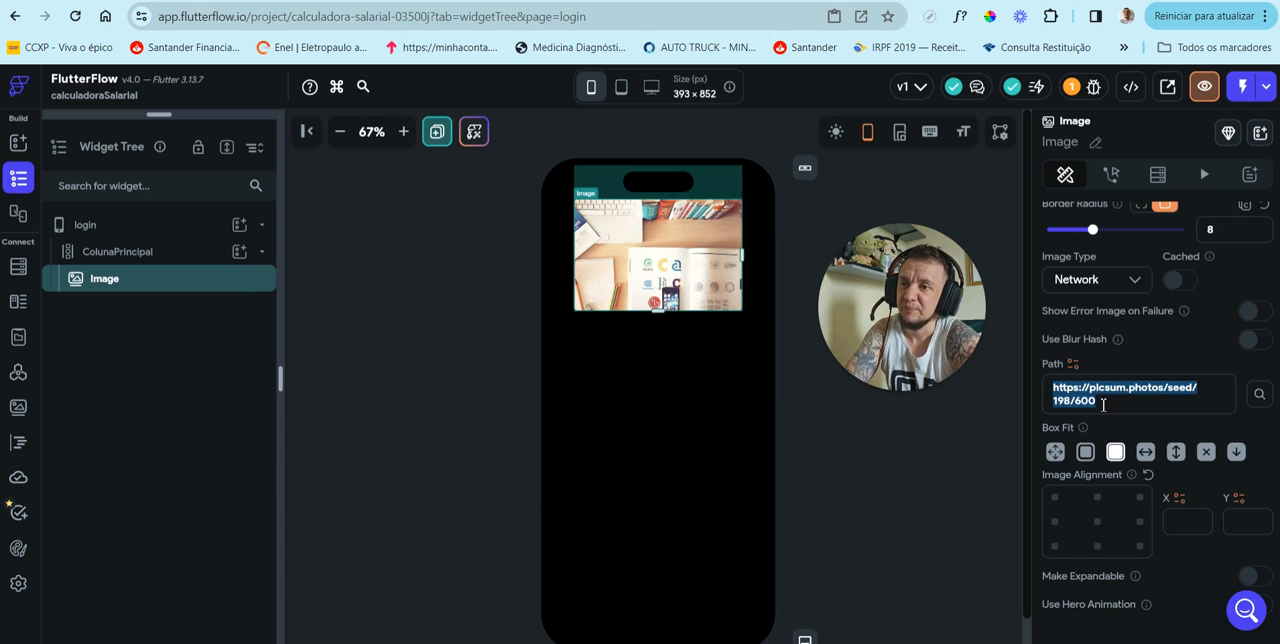
{"action": "left_click", "coordinate": [1104, 399]}
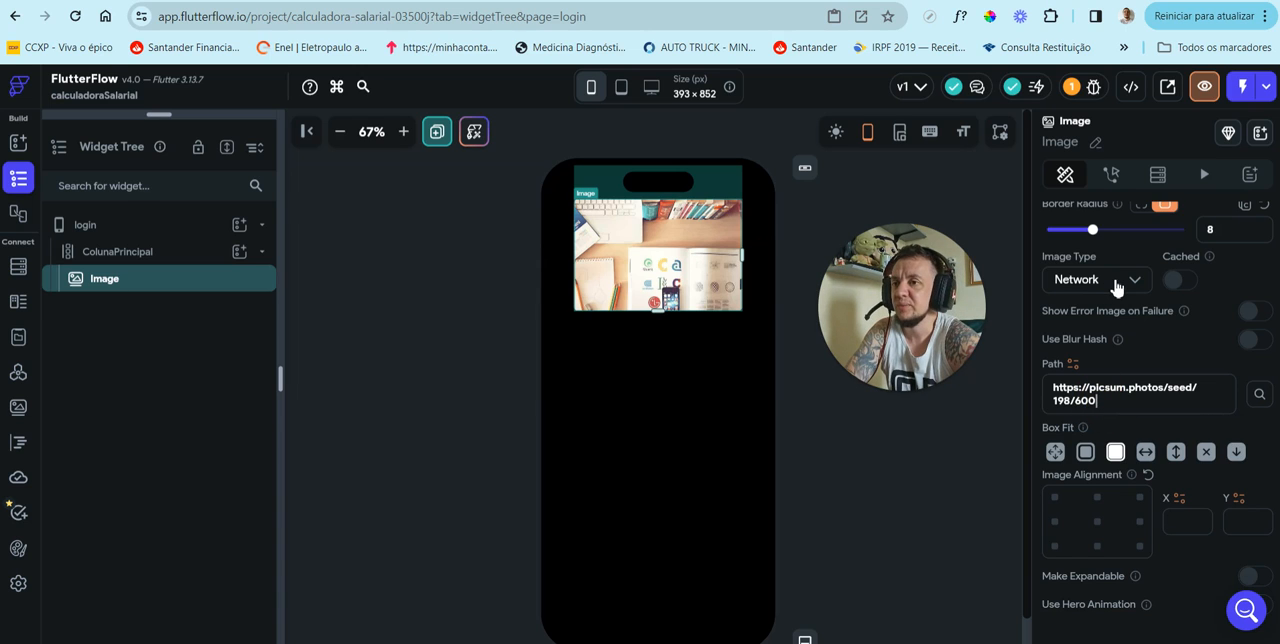
{"action": "left_click", "coordinate": [1116, 285]}
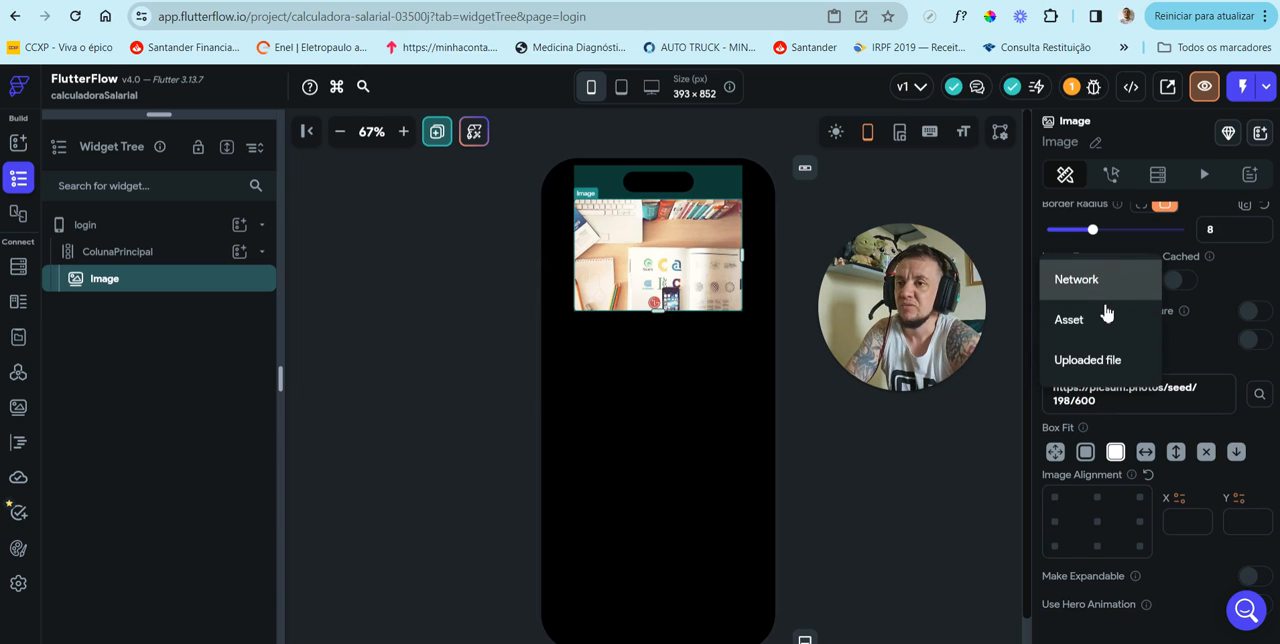
{"action": "left_click", "coordinate": [1103, 322]}
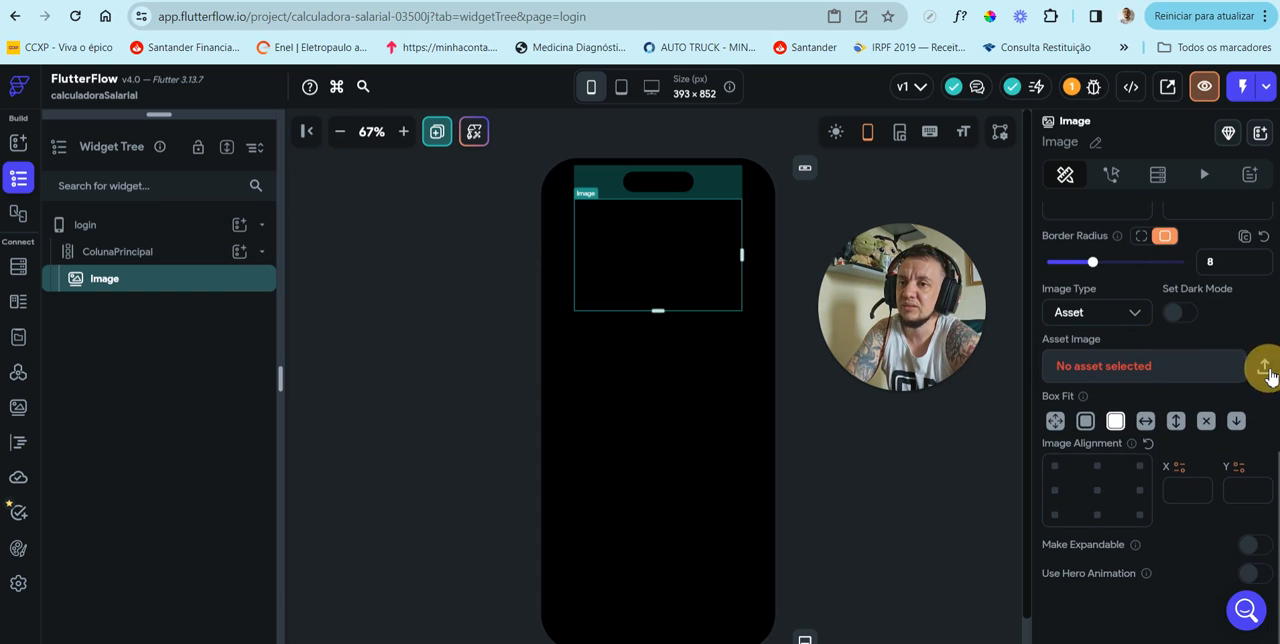
{"action": "left_click", "coordinate": [1149, 361]}
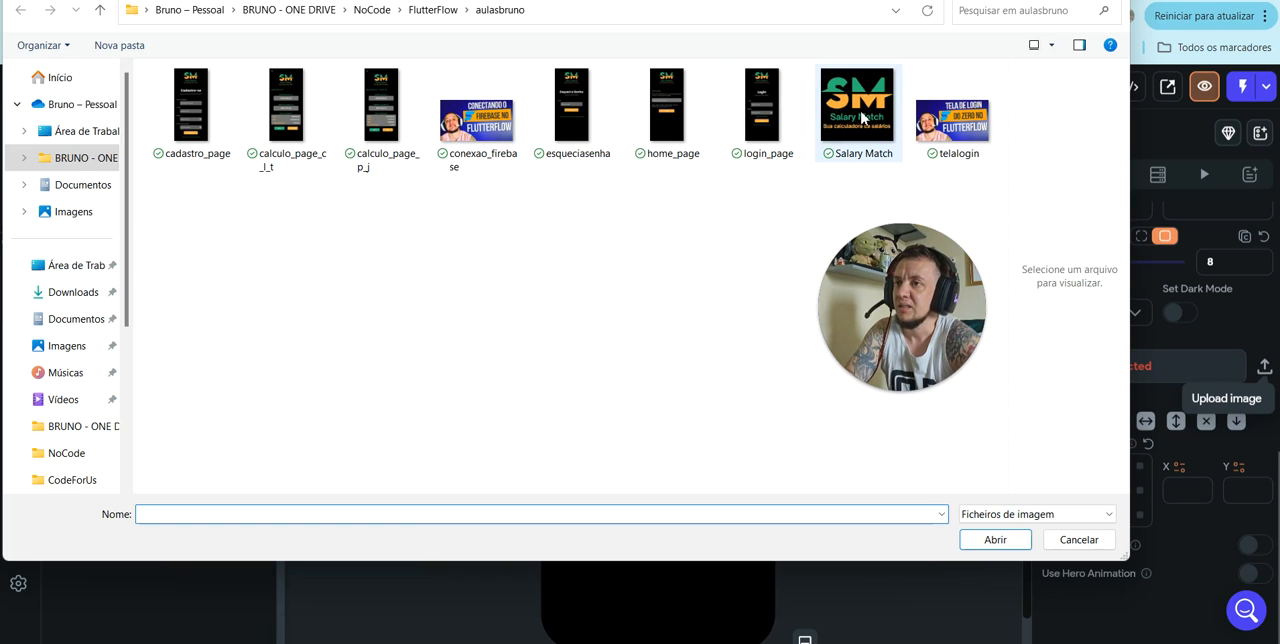
{"action": "double_click", "coordinate": [861, 121]}
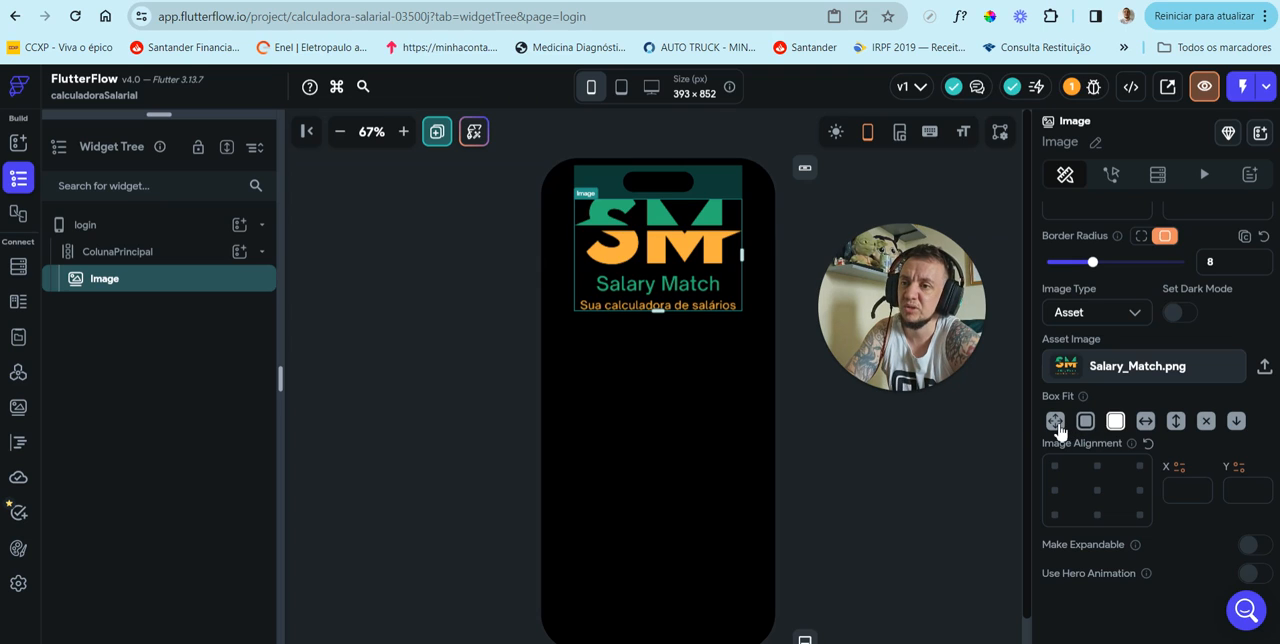
Step: Set the logo image's Box Fit to Fill and its height to 300 px
{"action": "left_click", "coordinate": [1056, 424]}
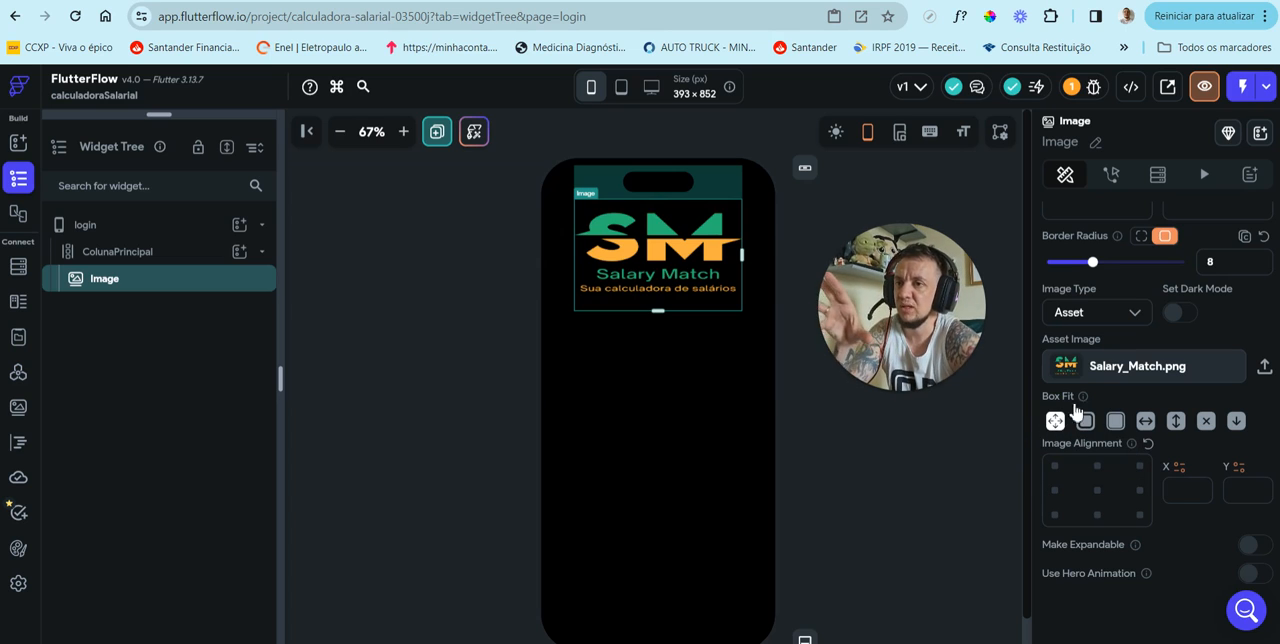
{"action": "mouse_move", "coordinate": [1096, 403]}
{"action": "scroll", "coordinate": [1153, 330], "scroll_direction": "up", "scroll_amount": 3}
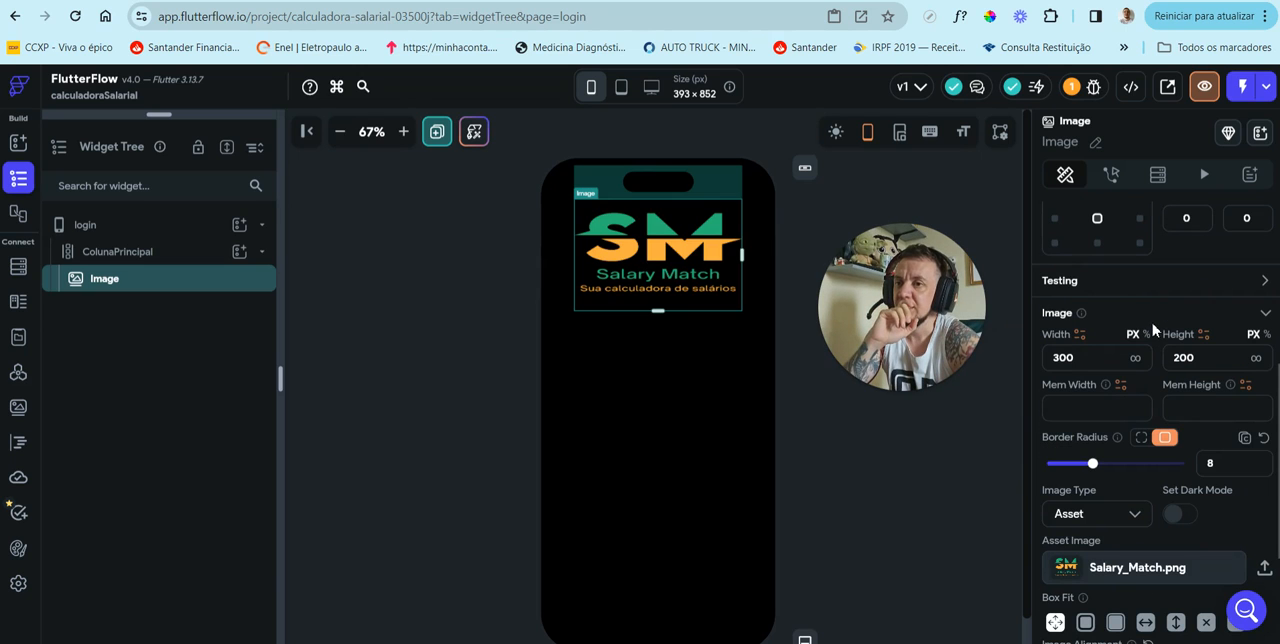
{"action": "left_click_drag", "start_coordinate": [1202, 354], "coordinate": [1146, 356]}
{"action": "type", "text": "300"}
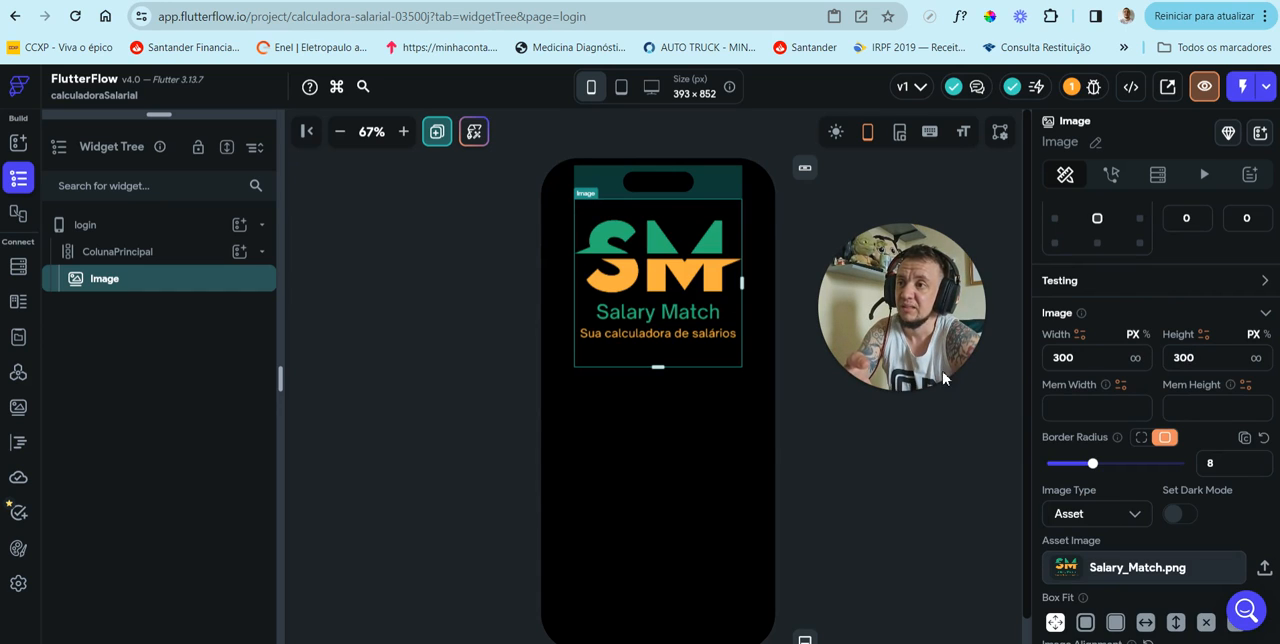
{"action": "left_click", "coordinate": [1103, 357]}
{"action": "left_click", "coordinate": [1216, 357]}
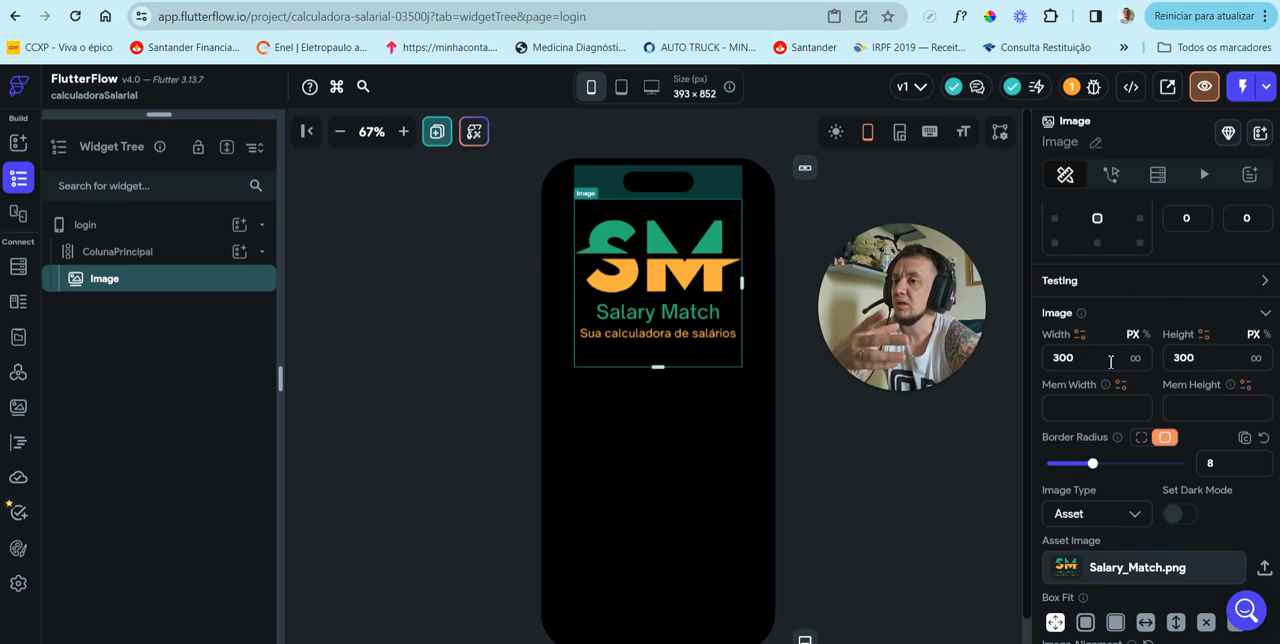
Step: Try the different Box Fit options on the logo image, including Contain, Fit Width, Fit Height, None and Fill
{"action": "scroll", "coordinate": [1133, 430], "scroll_direction": "down", "scroll_amount": 2}
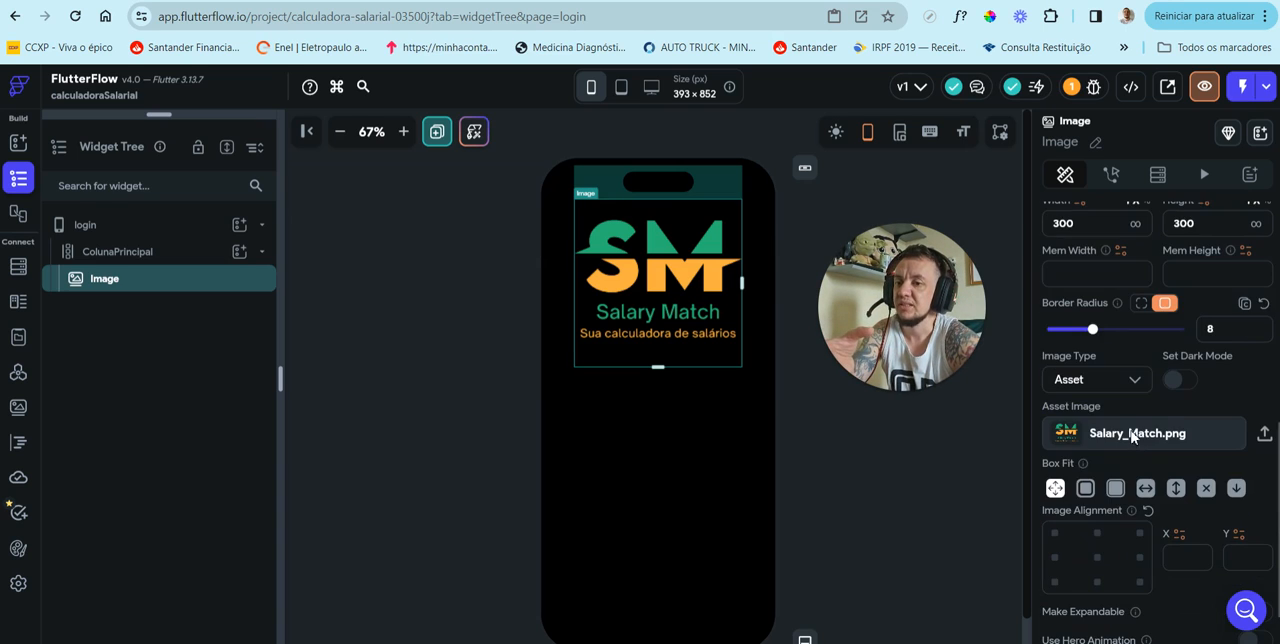
{"action": "left_click", "coordinate": [1086, 489]}
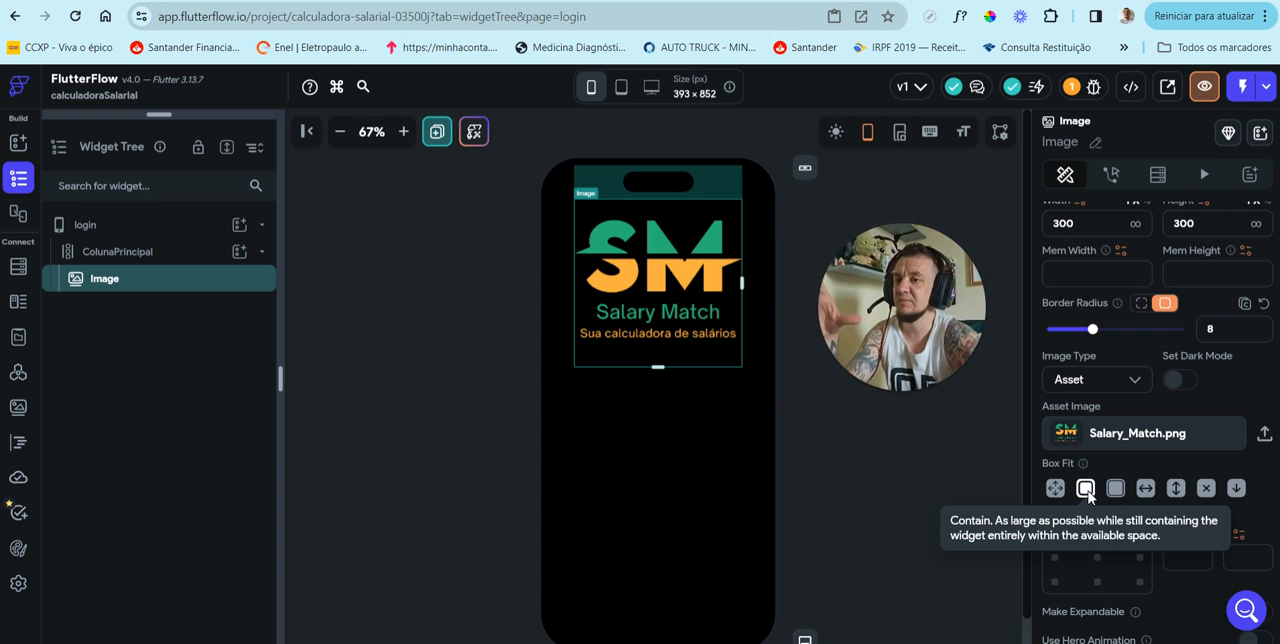
{"action": "left_click", "coordinate": [1148, 490]}
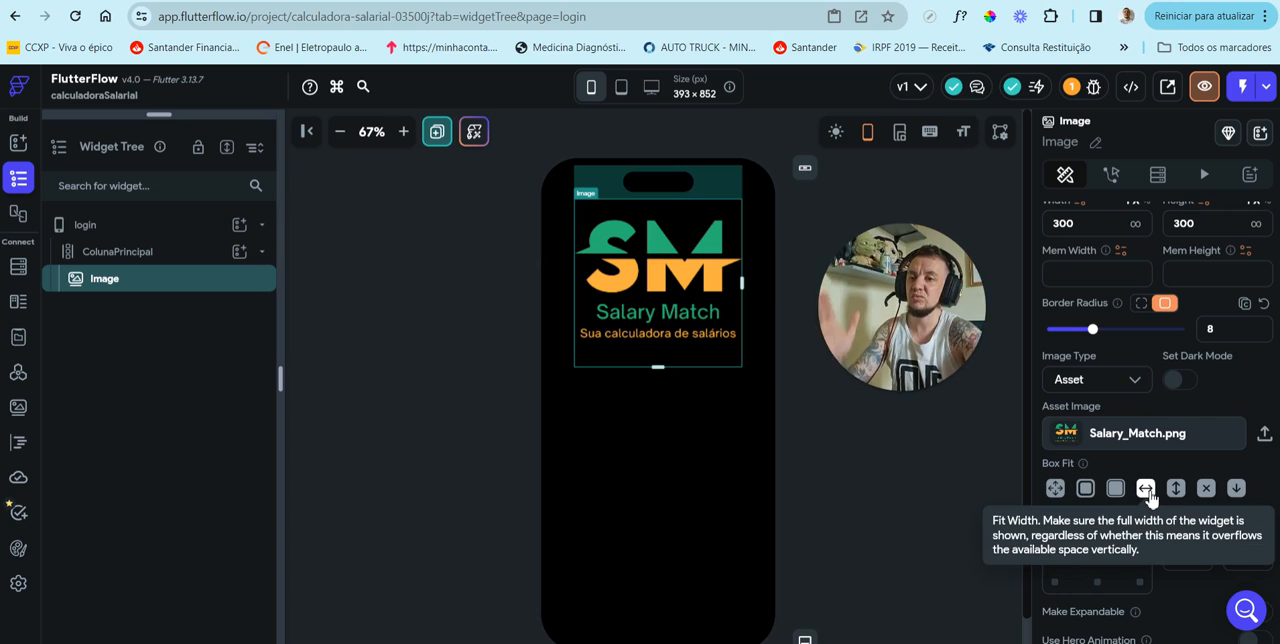
{"action": "left_click", "coordinate": [1176, 490]}
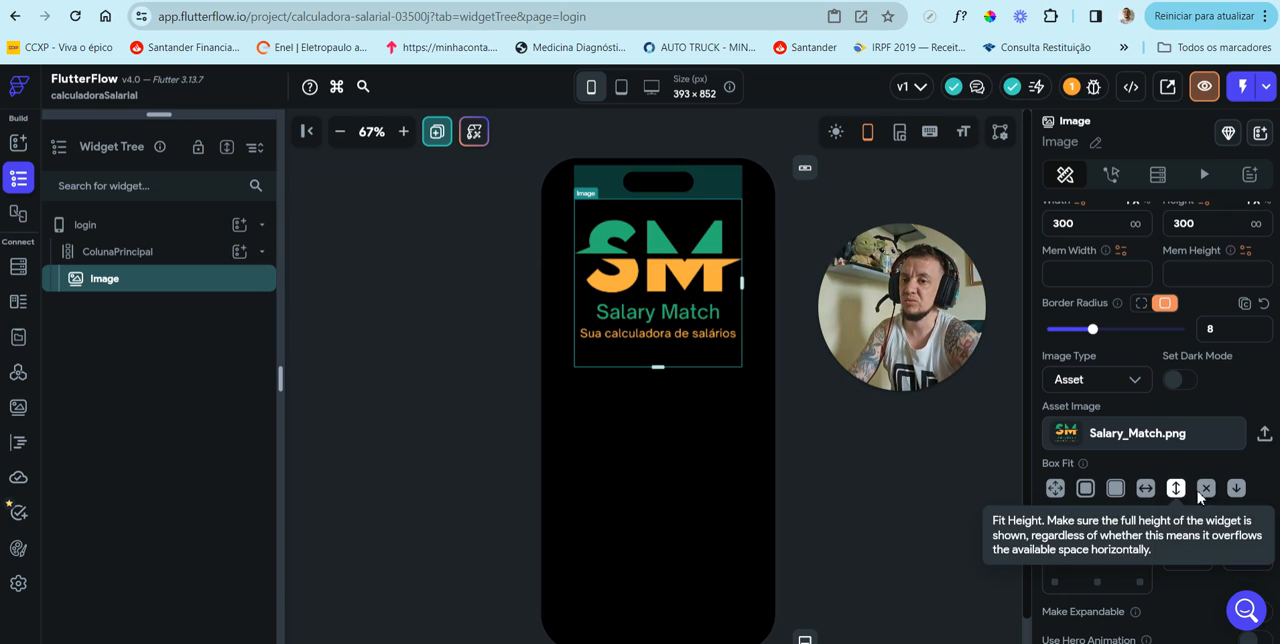
{"action": "left_click", "coordinate": [1205, 490]}
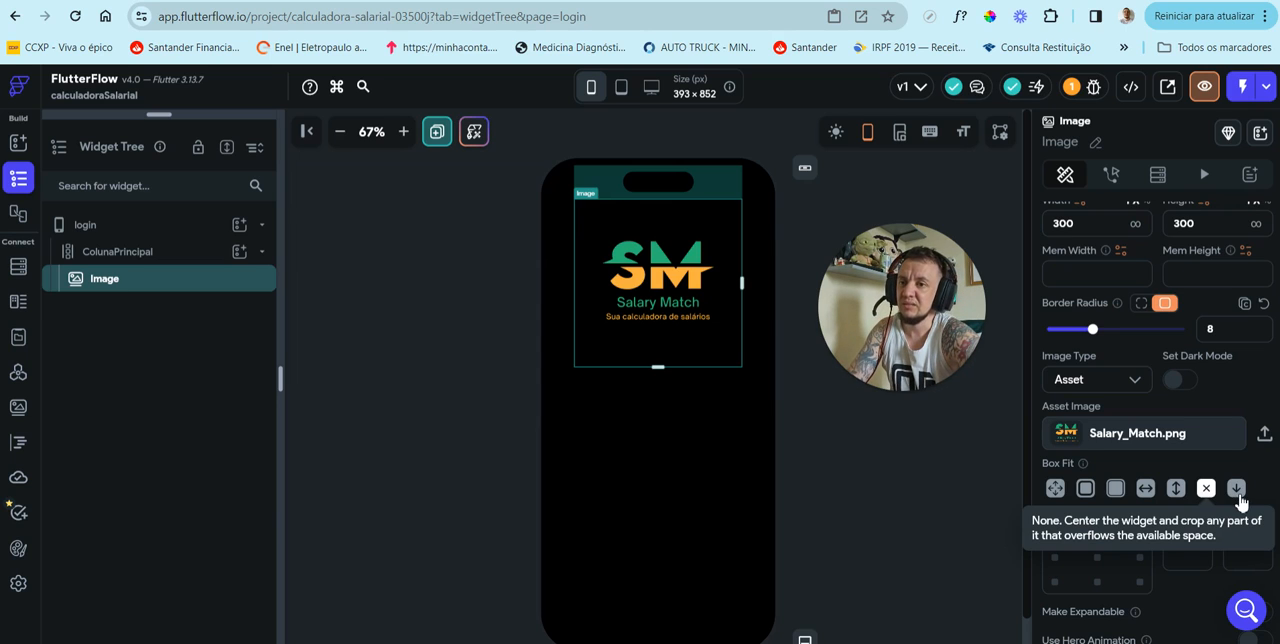
{"action": "left_click", "coordinate": [1236, 490]}
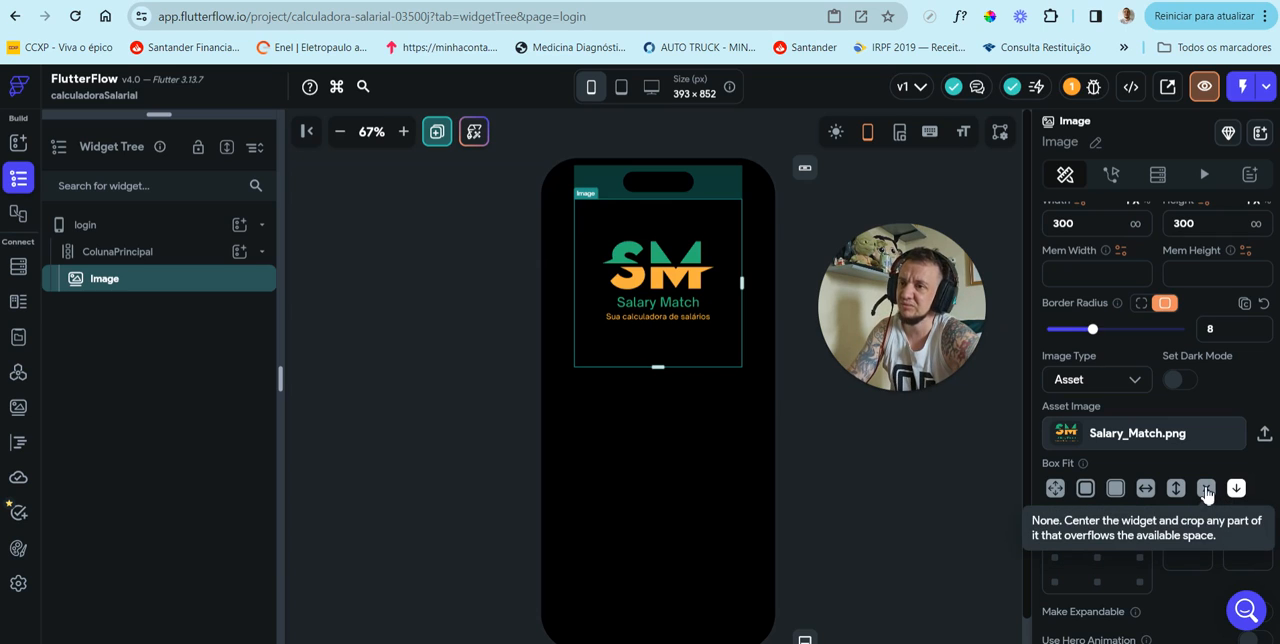
{"action": "left_click", "coordinate": [1055, 490]}
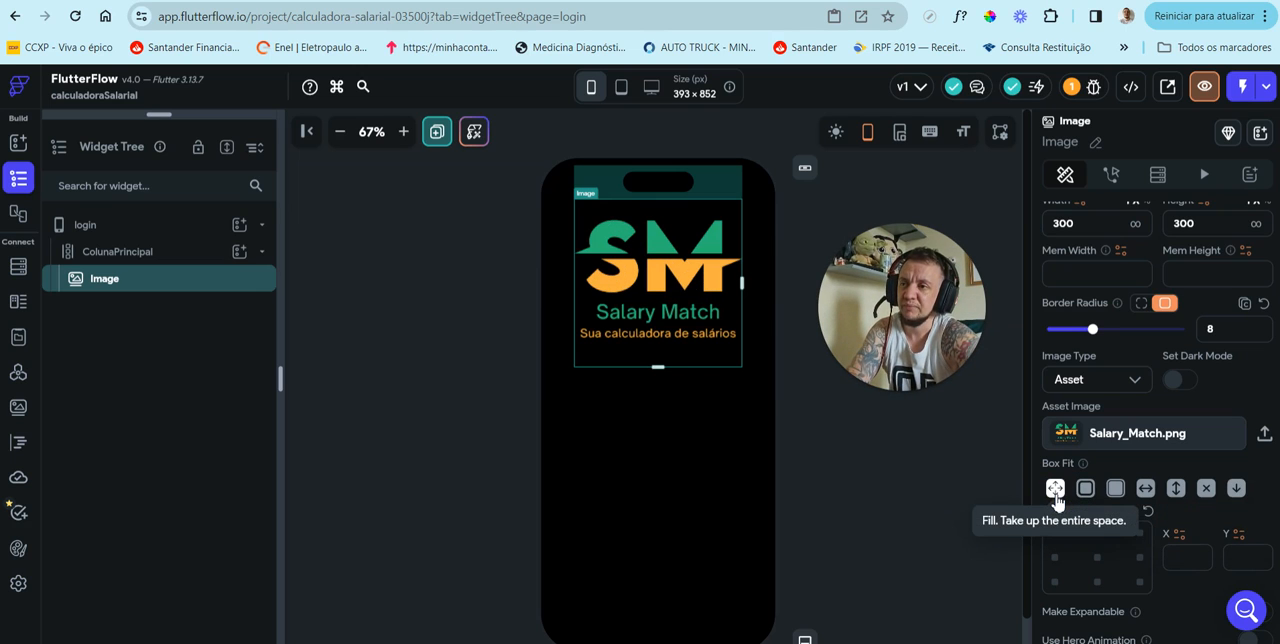
{"action": "left_click", "coordinate": [1087, 491]}
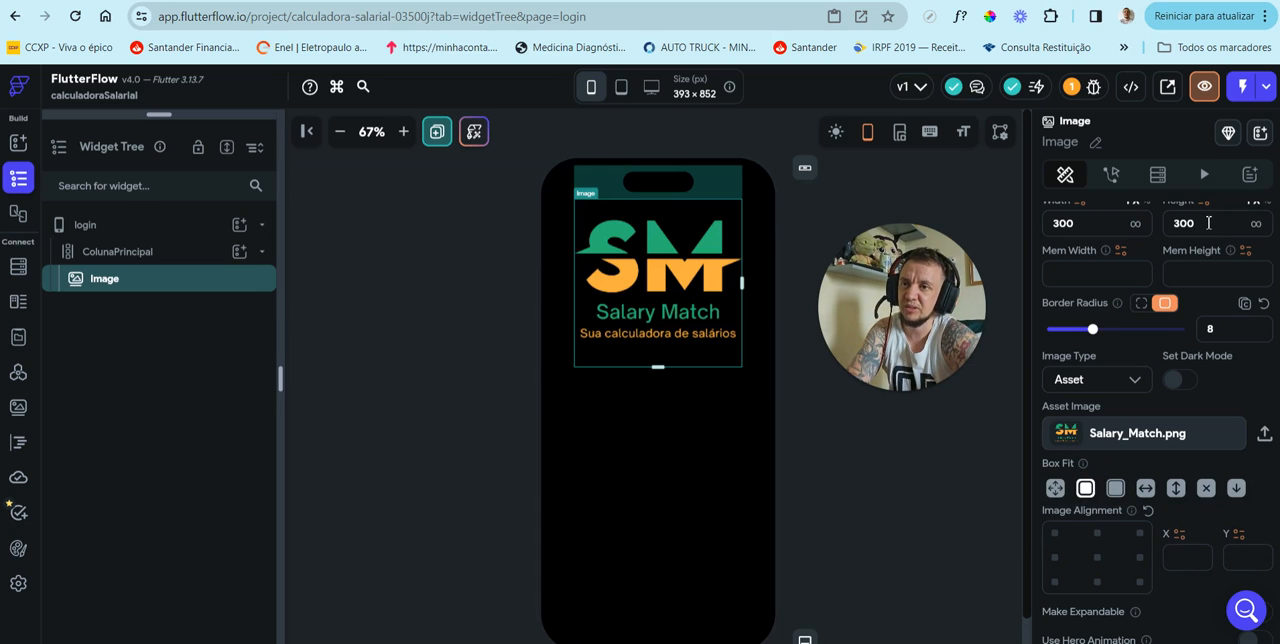
Step: Set the logo image's Box Fit to None and select ColunaPrincipal to view the logo on the login page
{"action": "left_click_drag", "start_coordinate": [1209, 223], "coordinate": [1100, 221]}
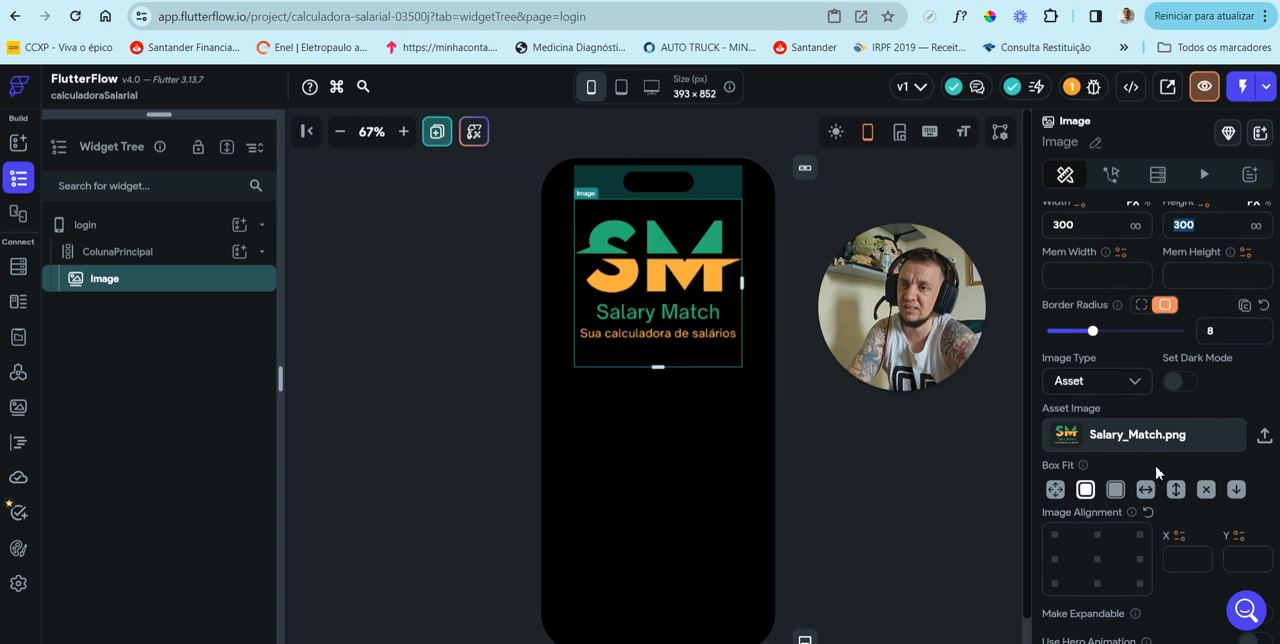
{"action": "left_click", "coordinate": [1206, 495]}
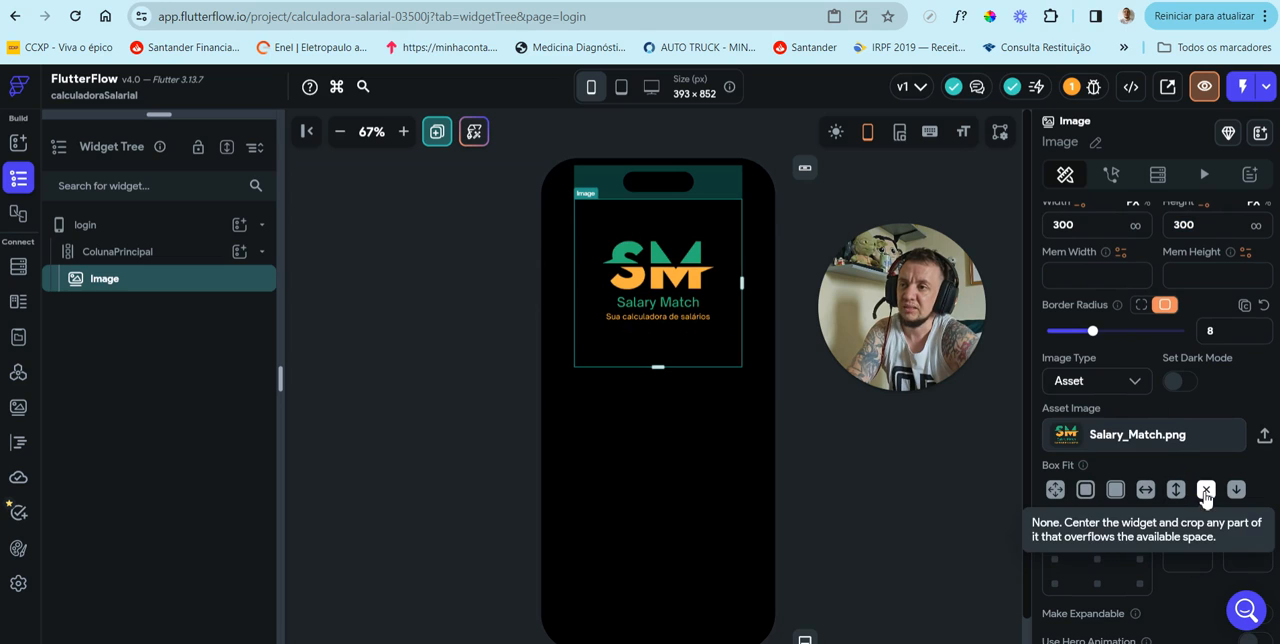
{"action": "left_click", "coordinate": [689, 455]}
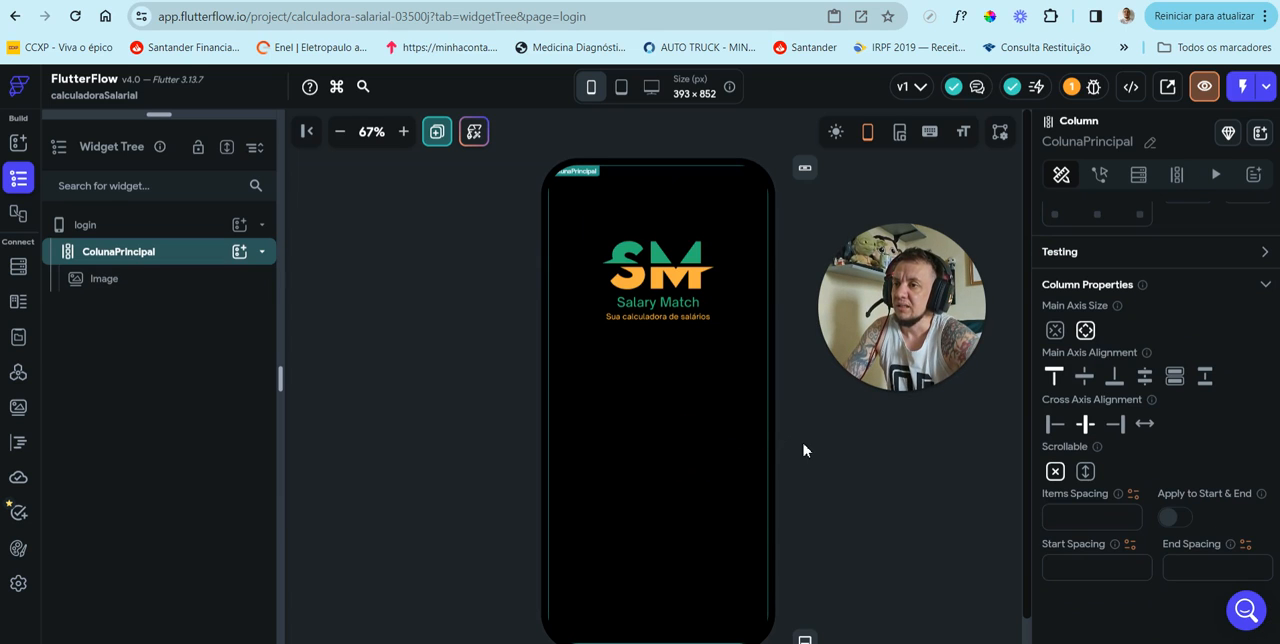
{"action": "scroll", "coordinate": [803, 450], "scroll_direction": "down", "scroll_amount": 1}
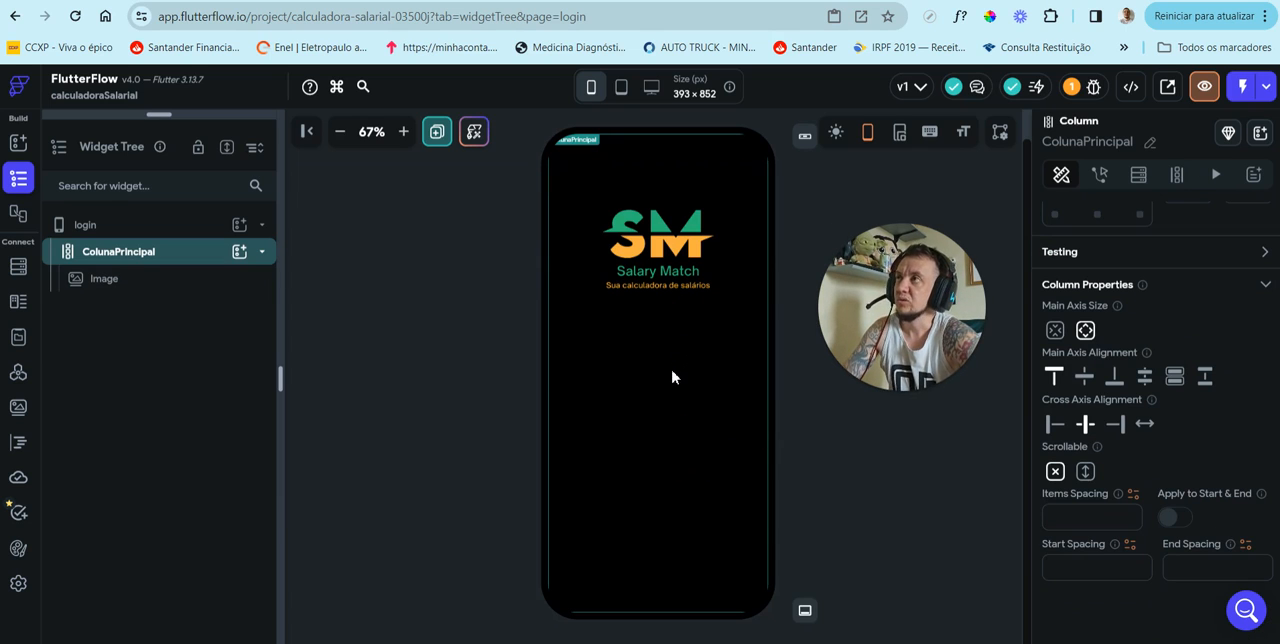
Step: Add a Text widget to ColunaPrincipal below the logo image and set its text to "Login"
{"action": "left_click", "coordinate": [240, 254]}
{"action": "left_click", "coordinate": [337, 365]}
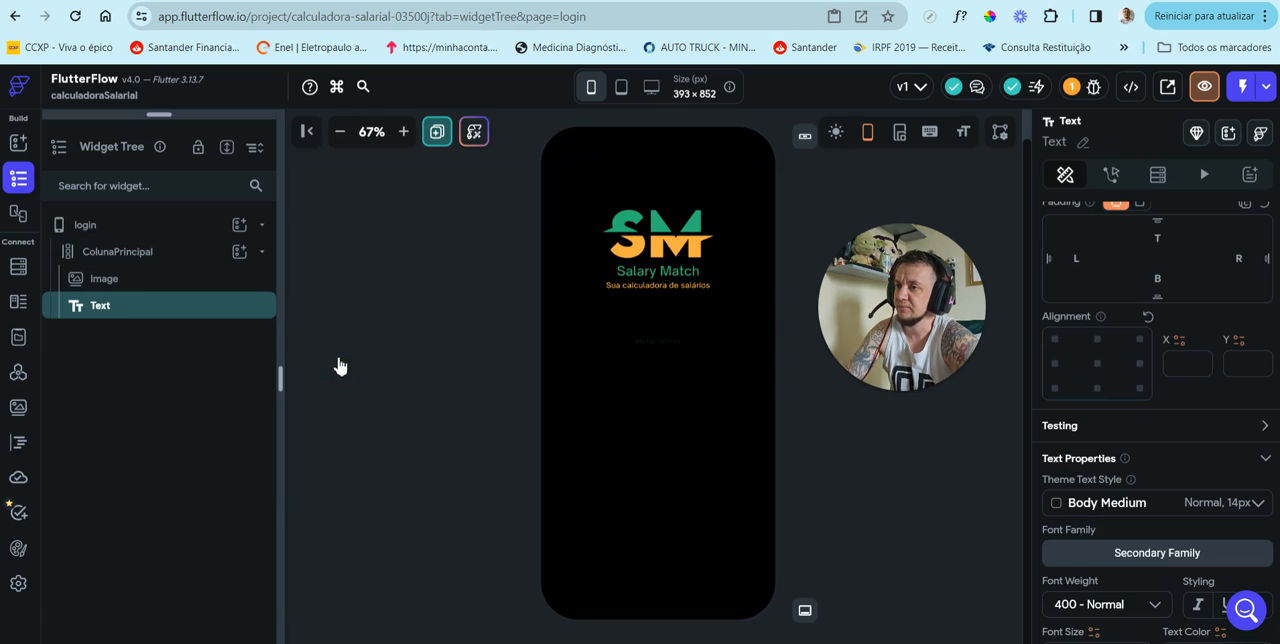
{"action": "scroll", "coordinate": [1208, 472], "scroll_direction": "down", "scroll_amount": 2}
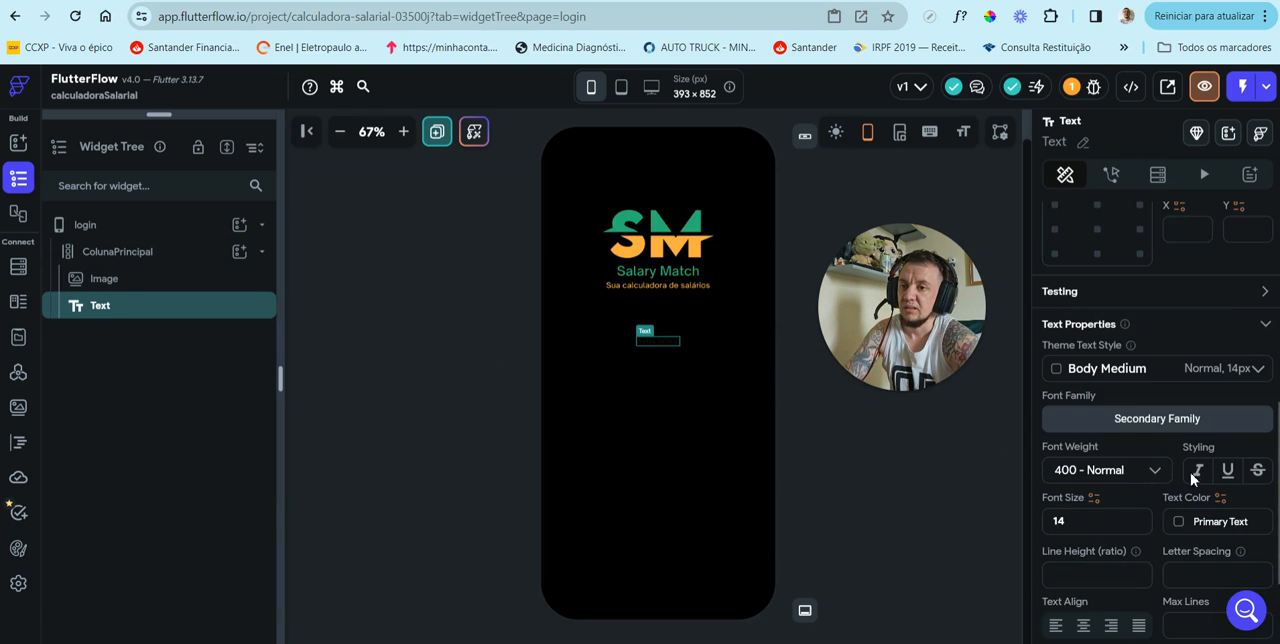
{"action": "scroll", "coordinate": [1192, 477], "scroll_direction": "up", "scroll_amount": 5}
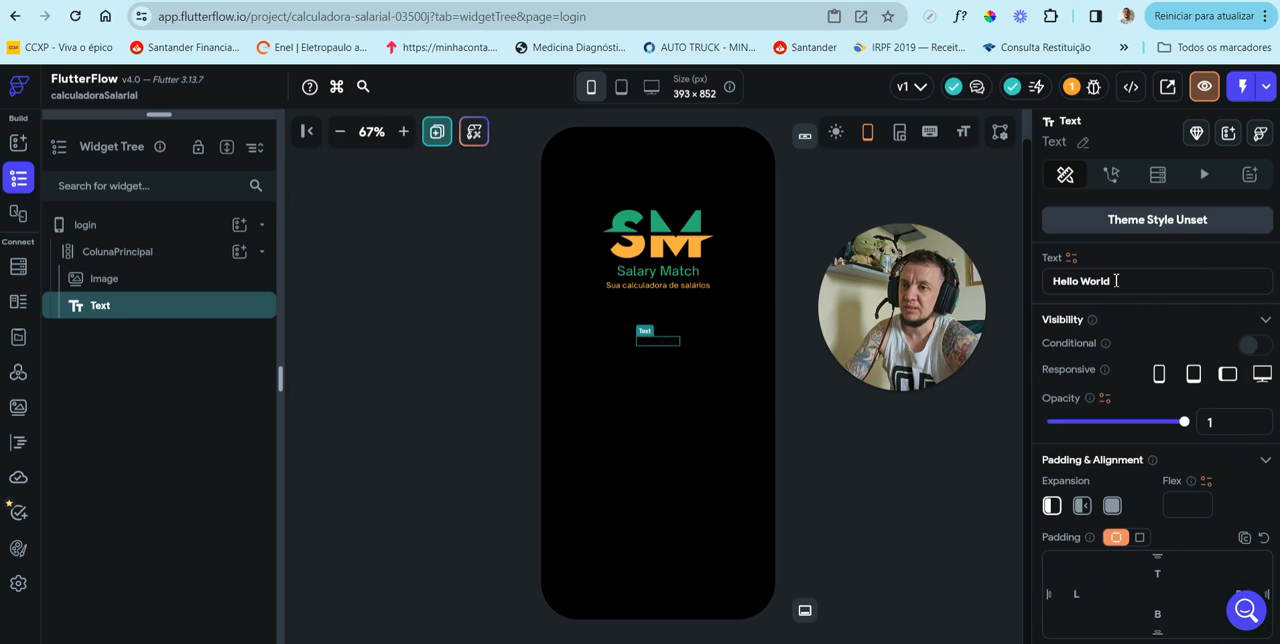
{"action": "left_click_drag", "start_coordinate": [1116, 281], "coordinate": [1046, 281]}
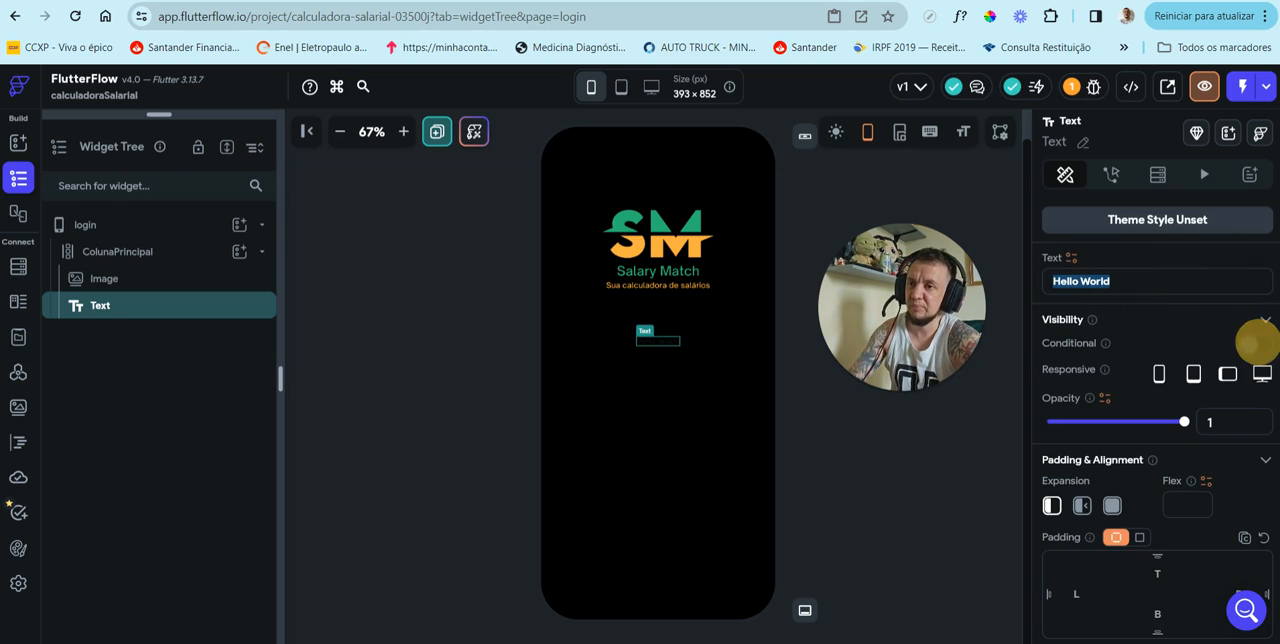
{"action": "key", "text": "BackSpace"}
{"action": "type", "text": "Login"}
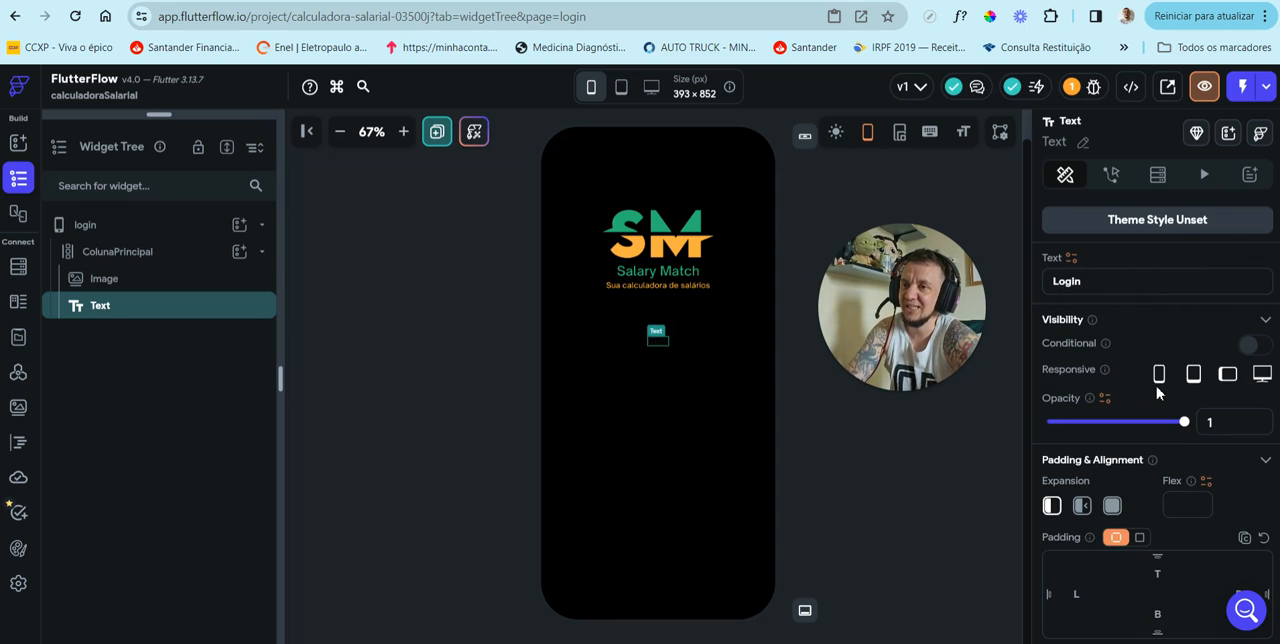
Step: Set the Login text's font size to 42 and its text color to white (ffffff)
{"action": "scroll", "coordinate": [1157, 393], "scroll_direction": "down", "scroll_amount": 5}
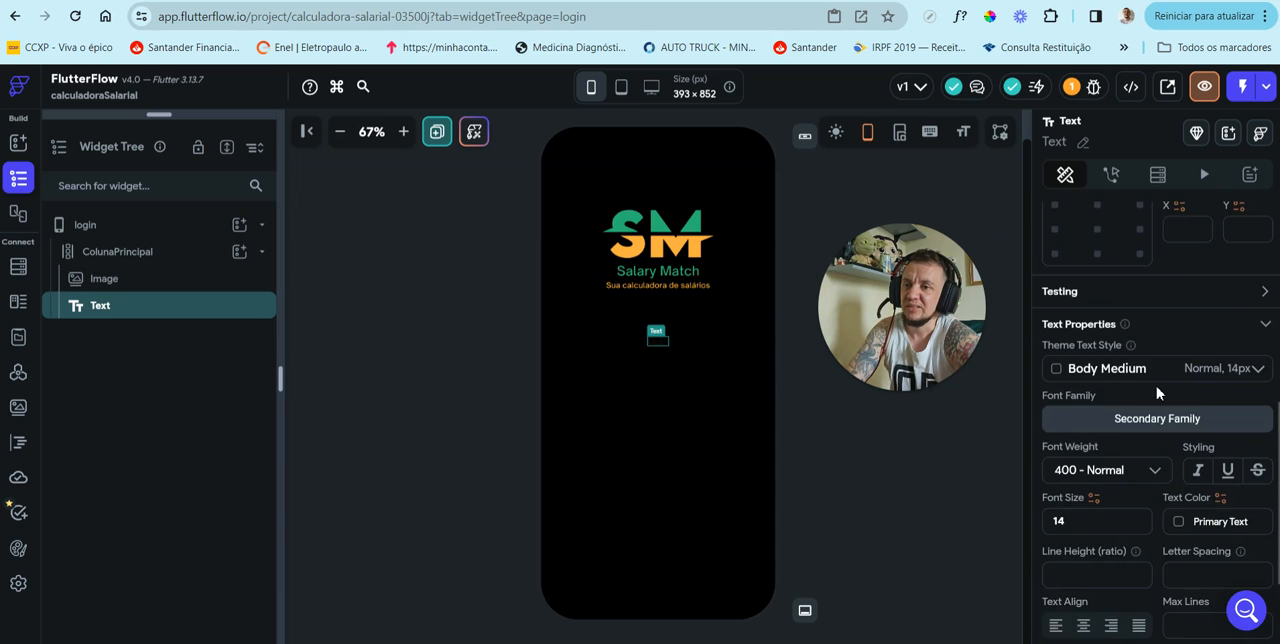
{"action": "scroll", "coordinate": [1157, 392], "scroll_direction": "down", "scroll_amount": 3}
{"action": "left_click", "coordinate": [1075, 364]}
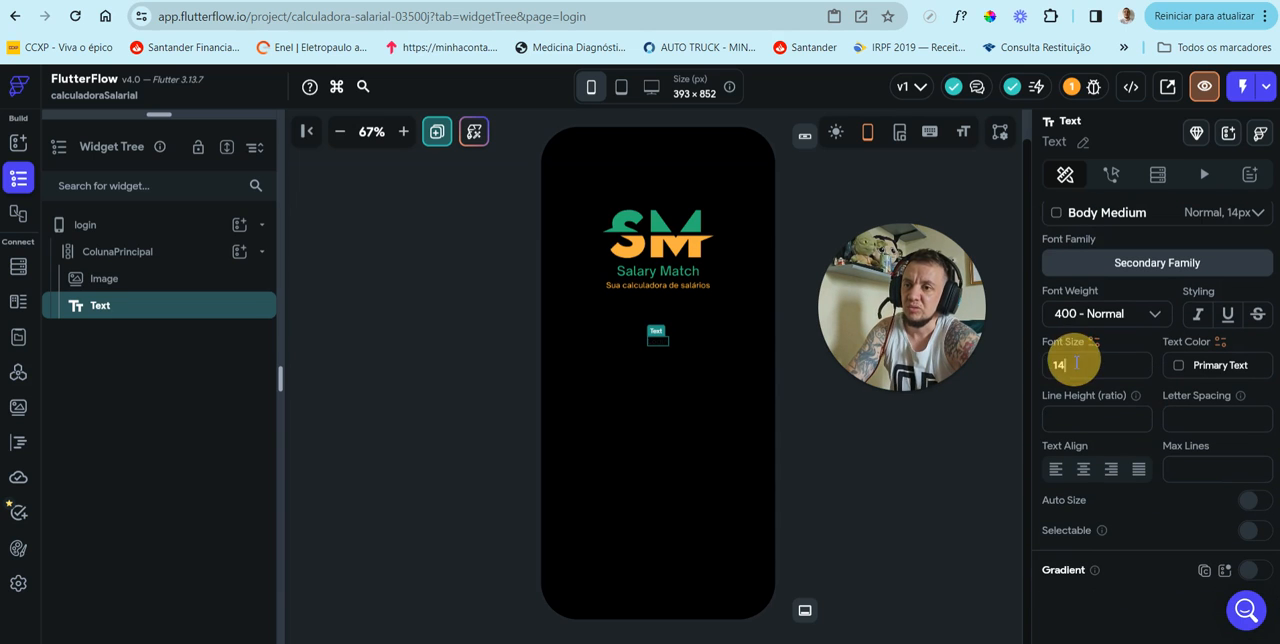
{"action": "key", "text": "BackSpace"}
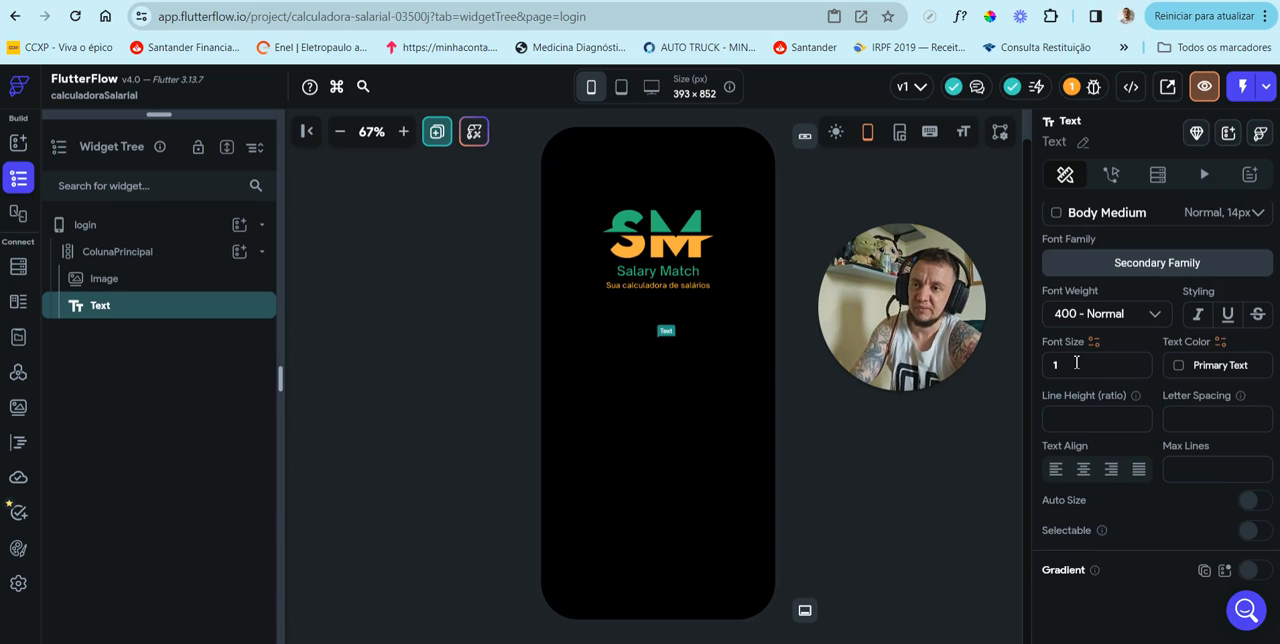
{"action": "key", "text": "BackSpace"}
{"action": "type", "text": "42"}
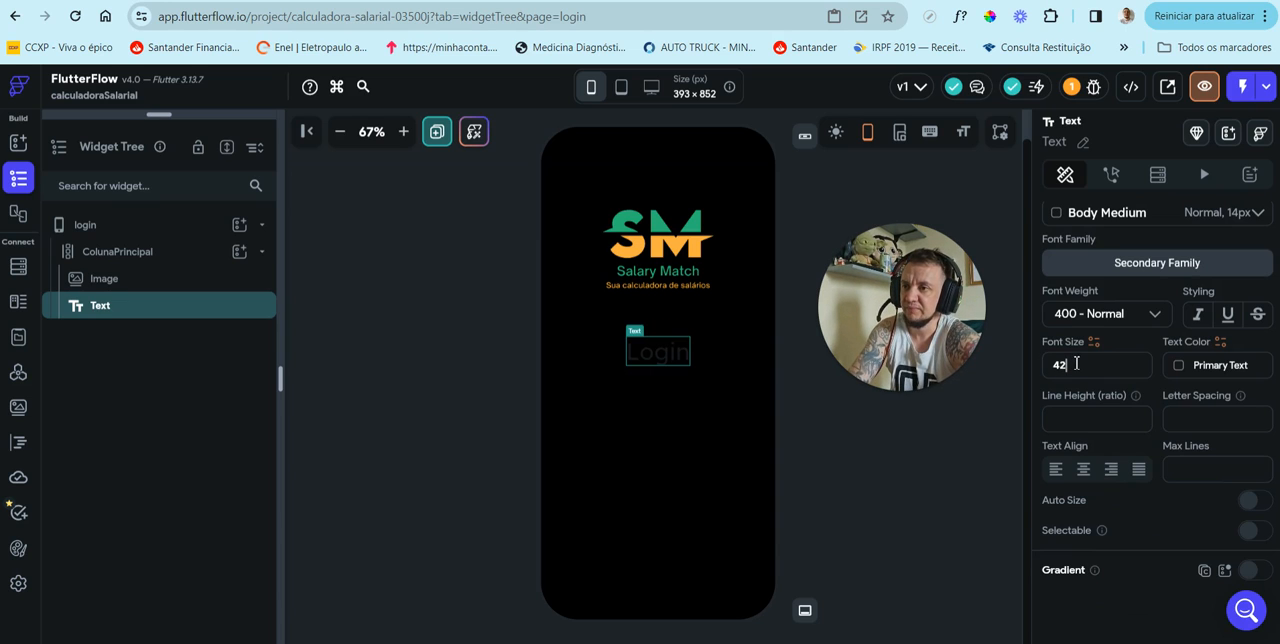
{"action": "left_click", "coordinate": [1210, 365]}
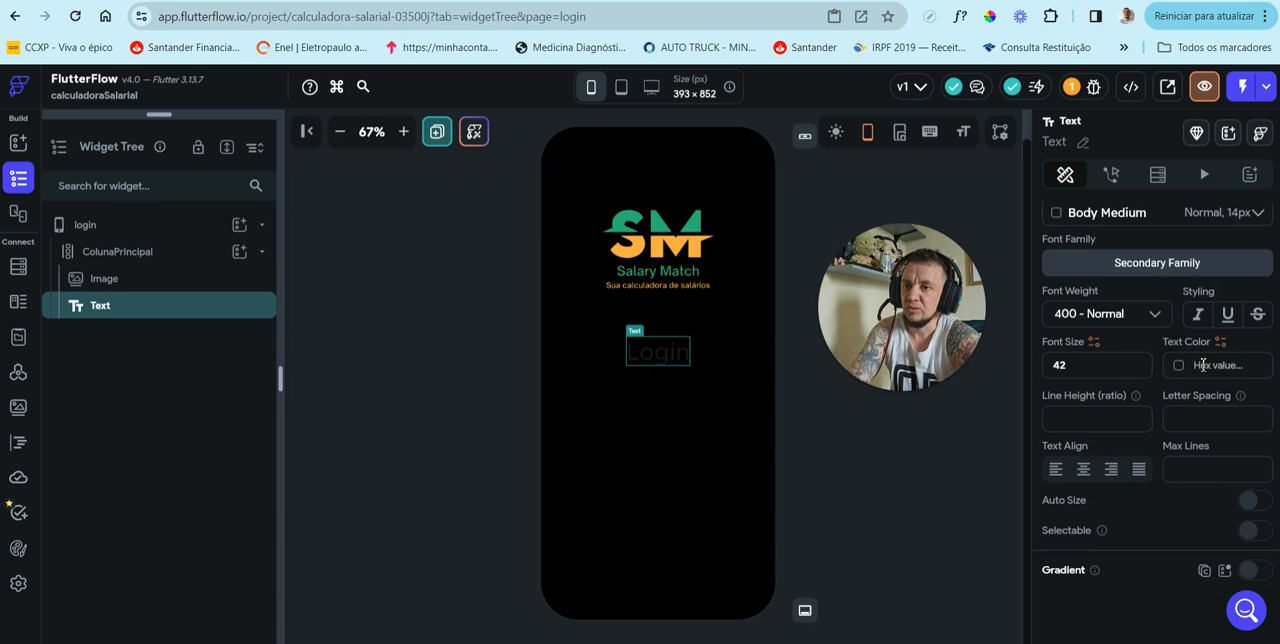
{"action": "type", "text": "fff"}
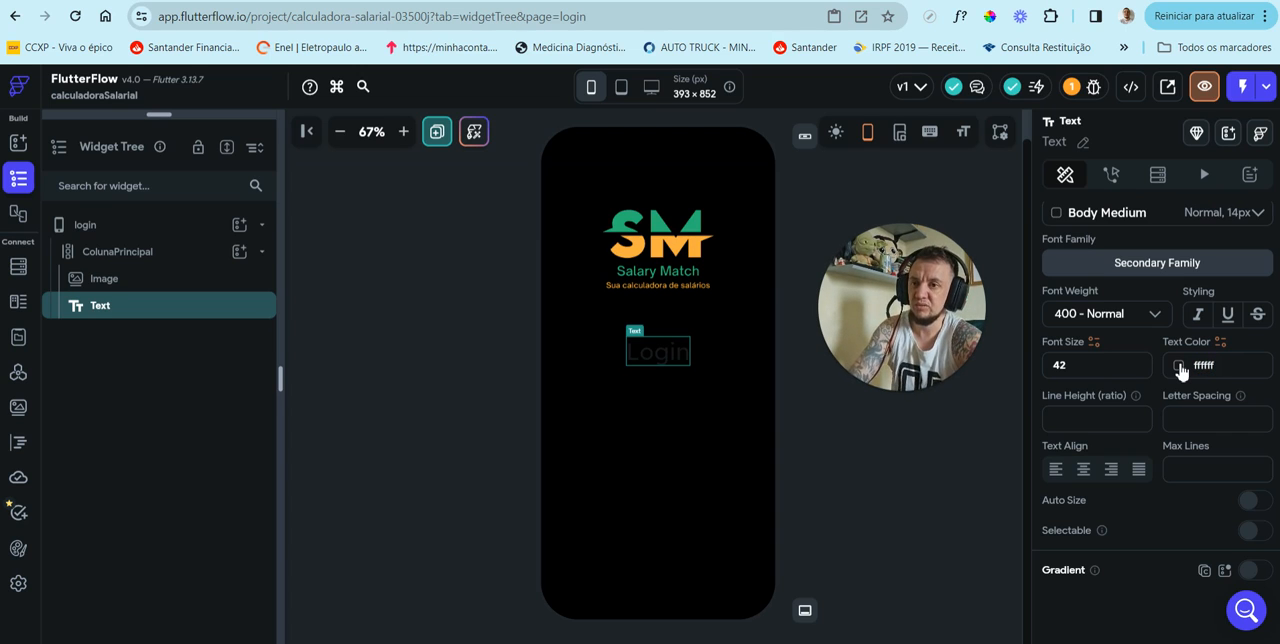
{"action": "type", "text": "fff"}
{"action": "key", "text": "Return"}
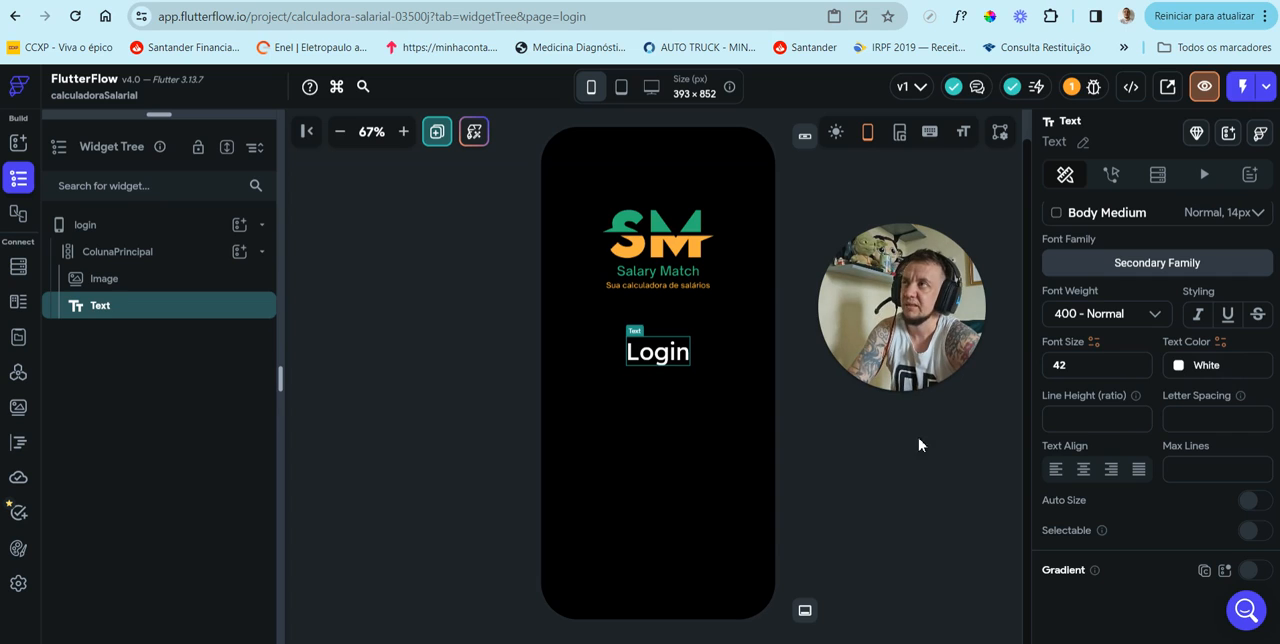
{"action": "left_click", "coordinate": [715, 490]}
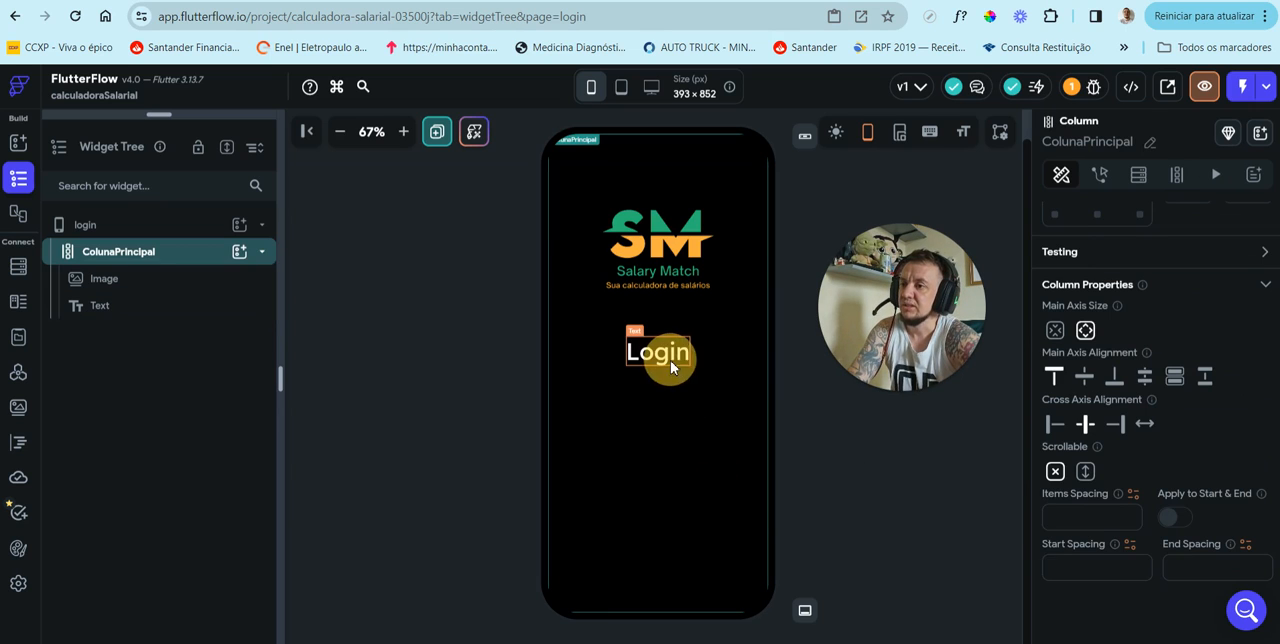
Step: Review the theme text styles available for the Login text, from Display Large to Custom
{"action": "left_click", "coordinate": [670, 362]}
{"action": "scroll", "coordinate": [1152, 447], "scroll_direction": "down", "scroll_amount": 1}
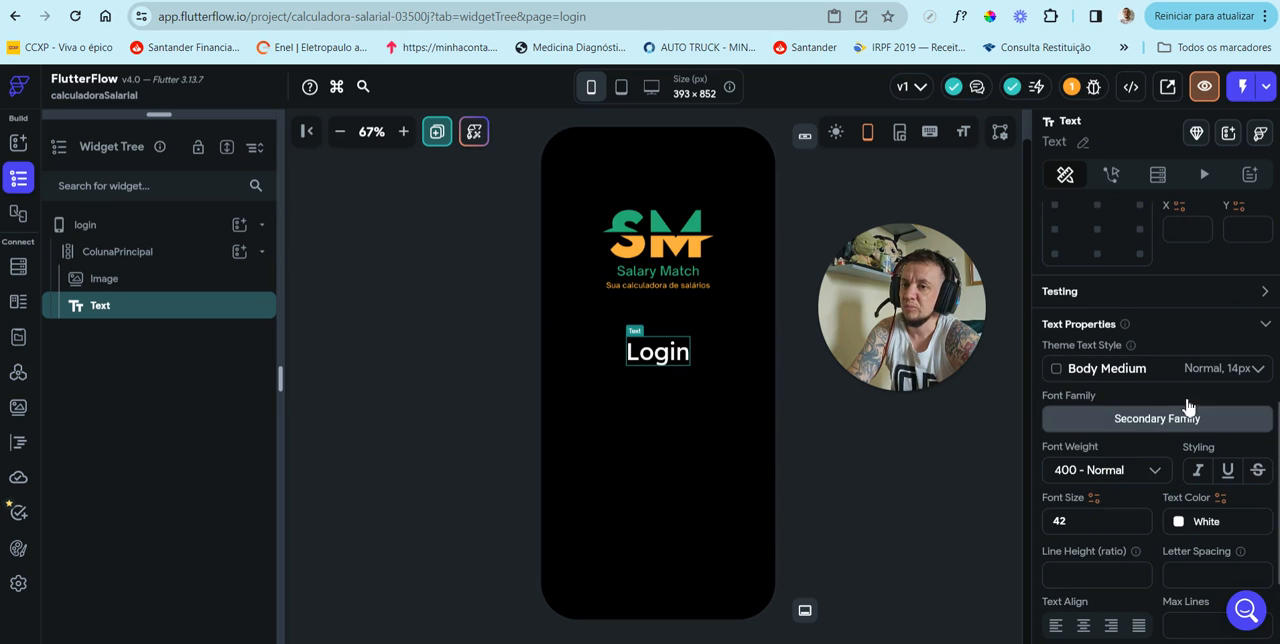
{"action": "left_click", "coordinate": [1212, 376]}
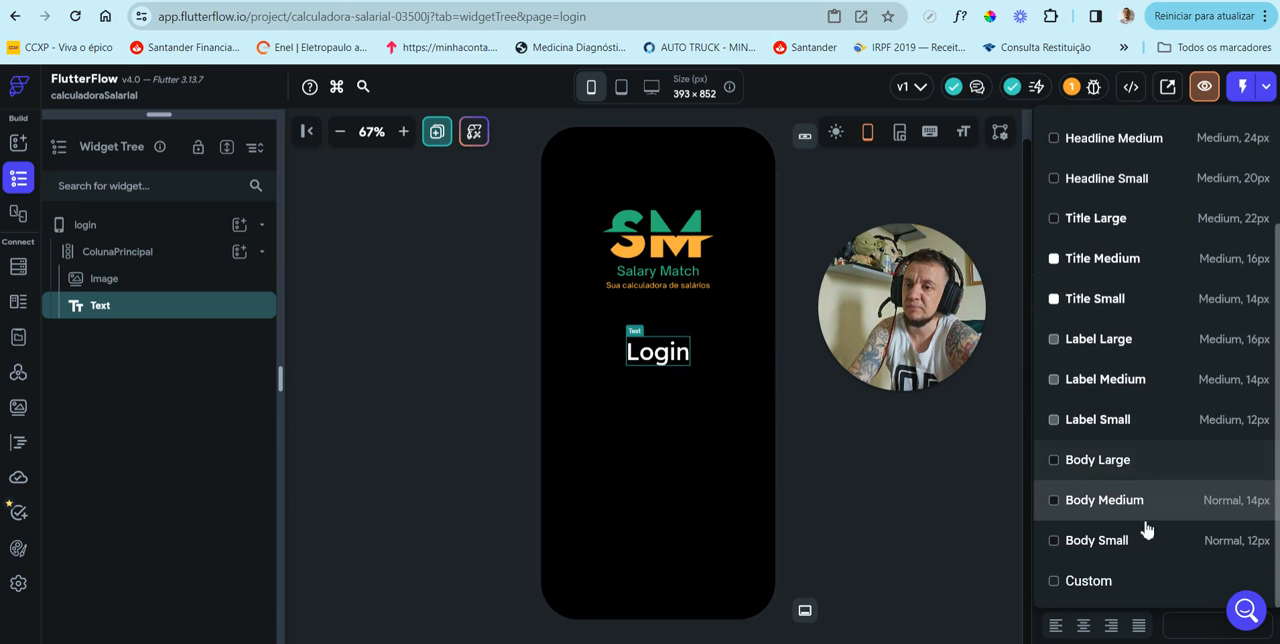
{"action": "scroll", "coordinate": [1148, 520], "scroll_direction": "up", "scroll_amount": 3}
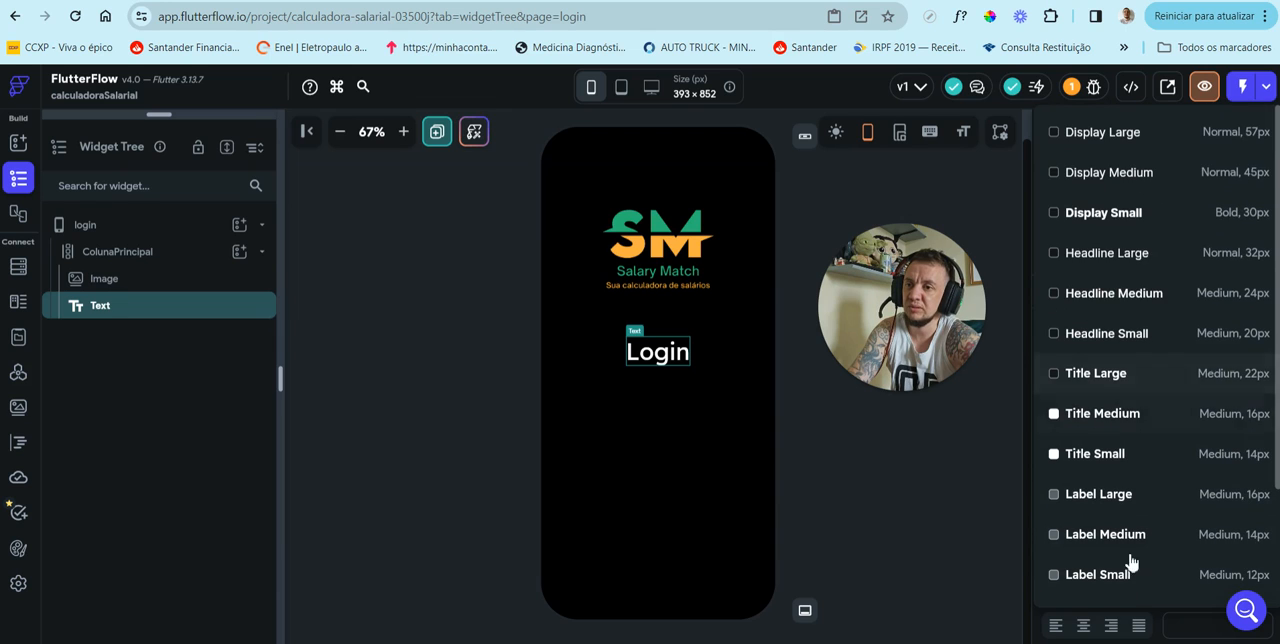
{"action": "left_click", "coordinate": [938, 553]}
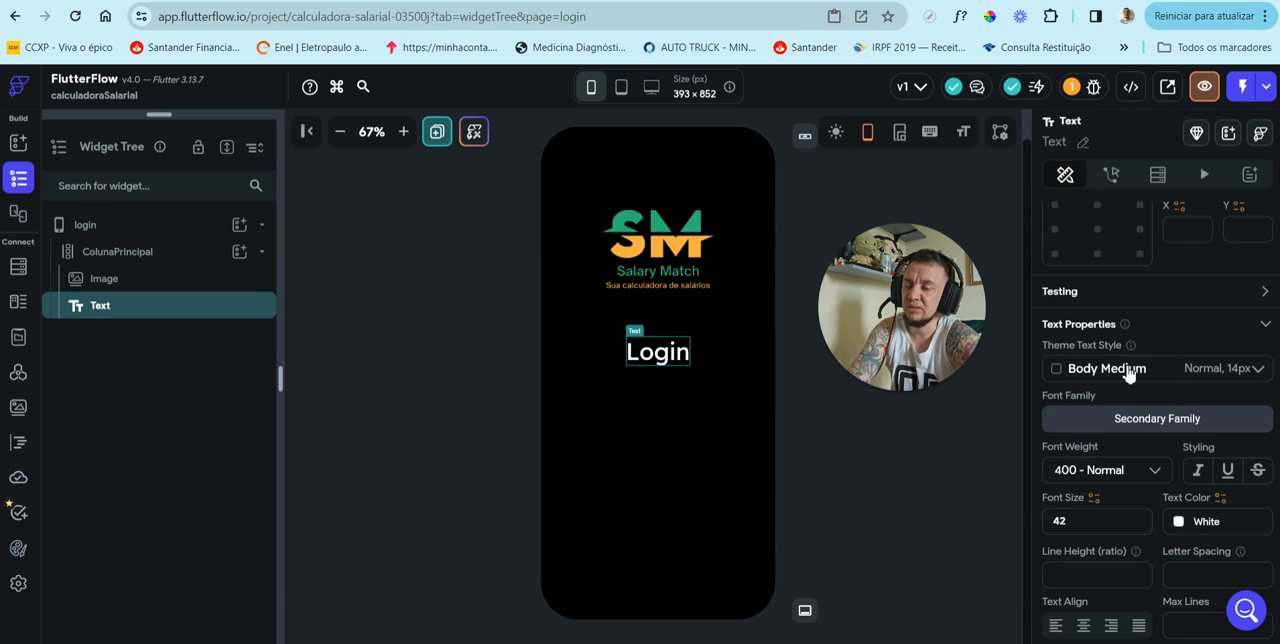
Step: Browse the Google, custom and theme font families available for the Login text without choosing one
{"action": "scroll", "coordinate": [1140, 388], "scroll_direction": "down", "scroll_amount": 1}
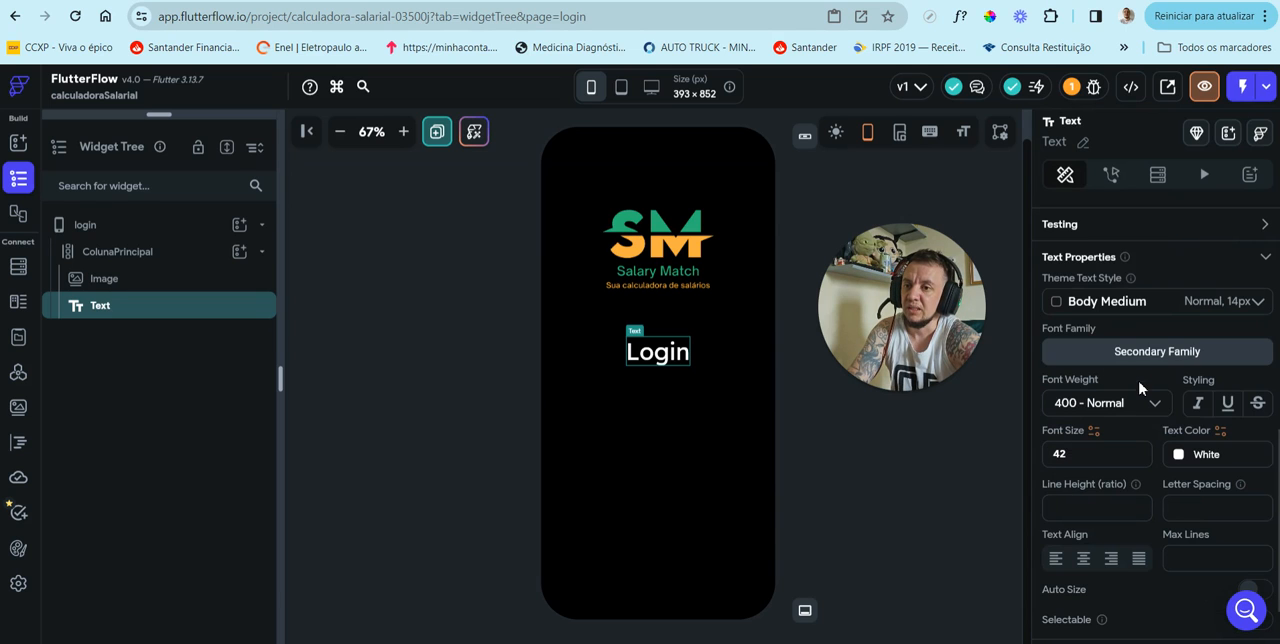
{"action": "left_click", "coordinate": [1157, 355]}
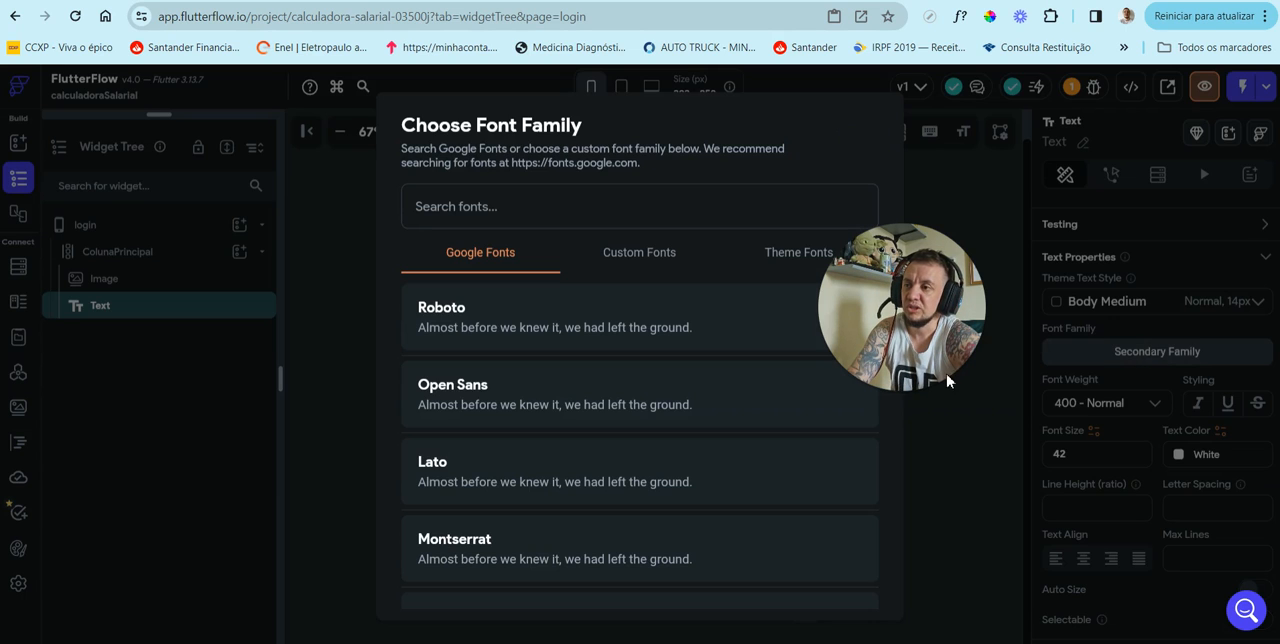
{"action": "scroll", "coordinate": [585, 467], "scroll_direction": "down", "scroll_amount": 5}
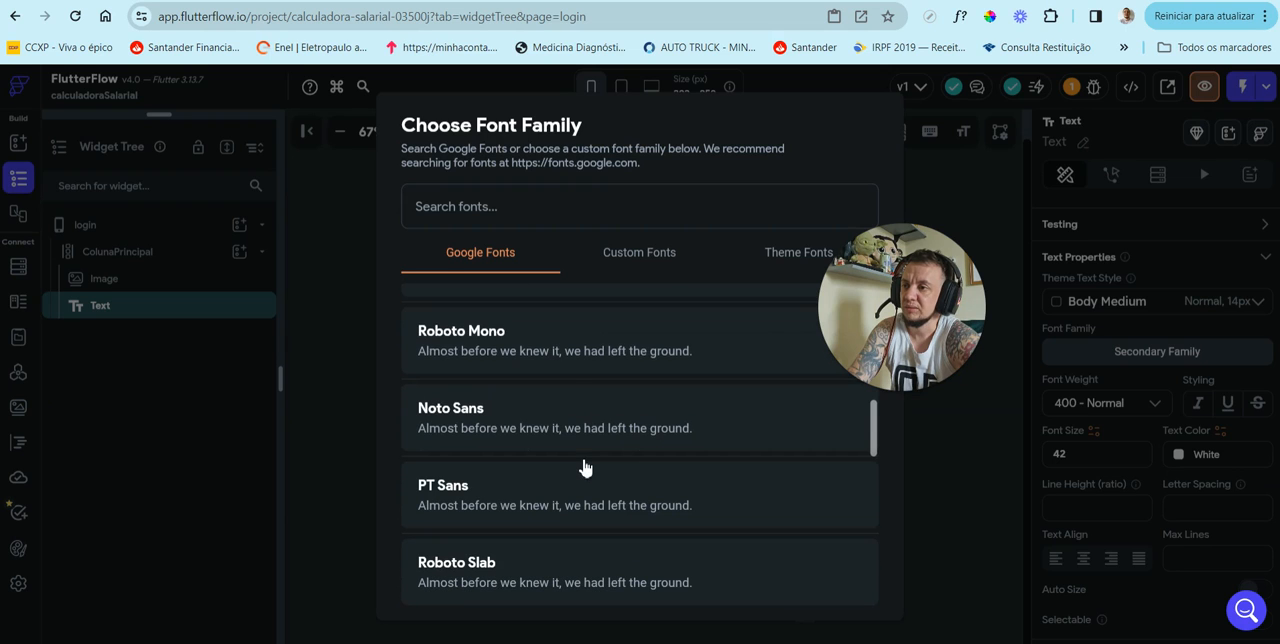
{"action": "scroll", "coordinate": [585, 467], "scroll_direction": "down", "scroll_amount": 10}
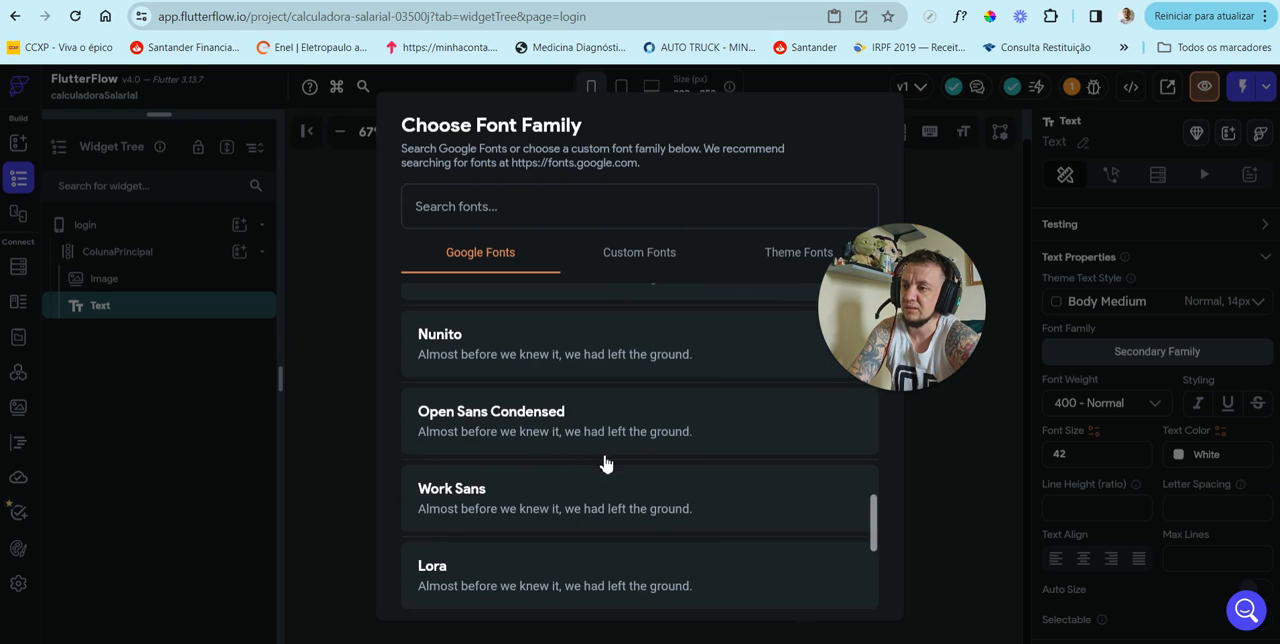
{"action": "left_click", "coordinate": [664, 258]}
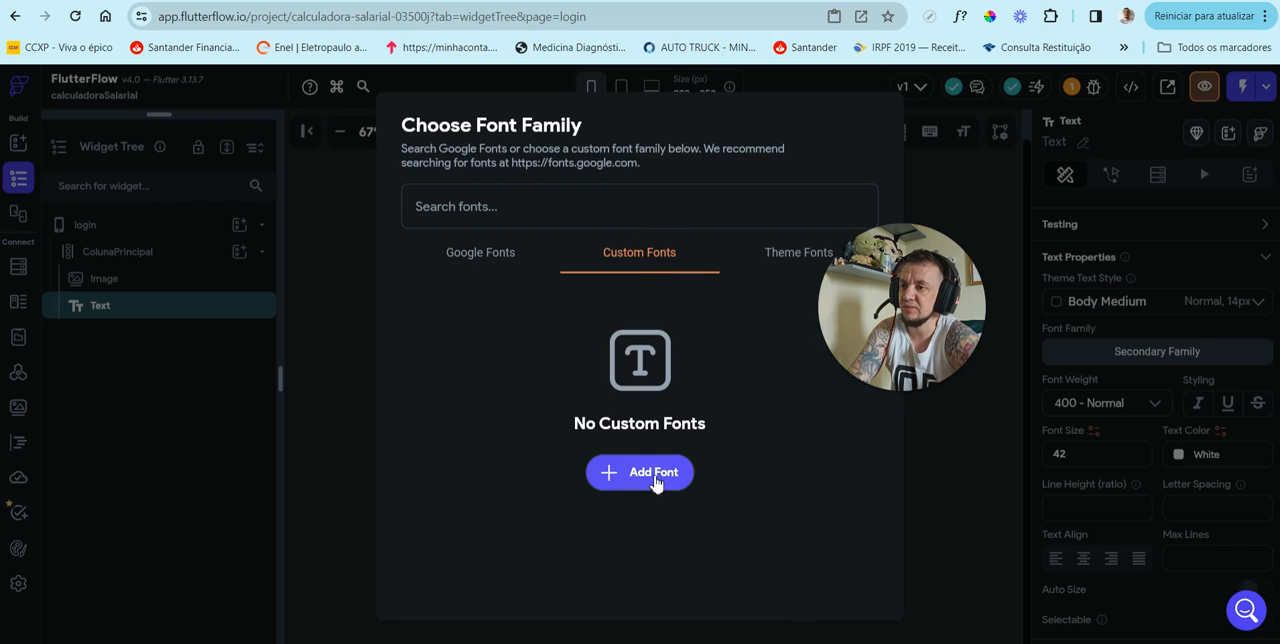
{"action": "left_click", "coordinate": [796, 259]}
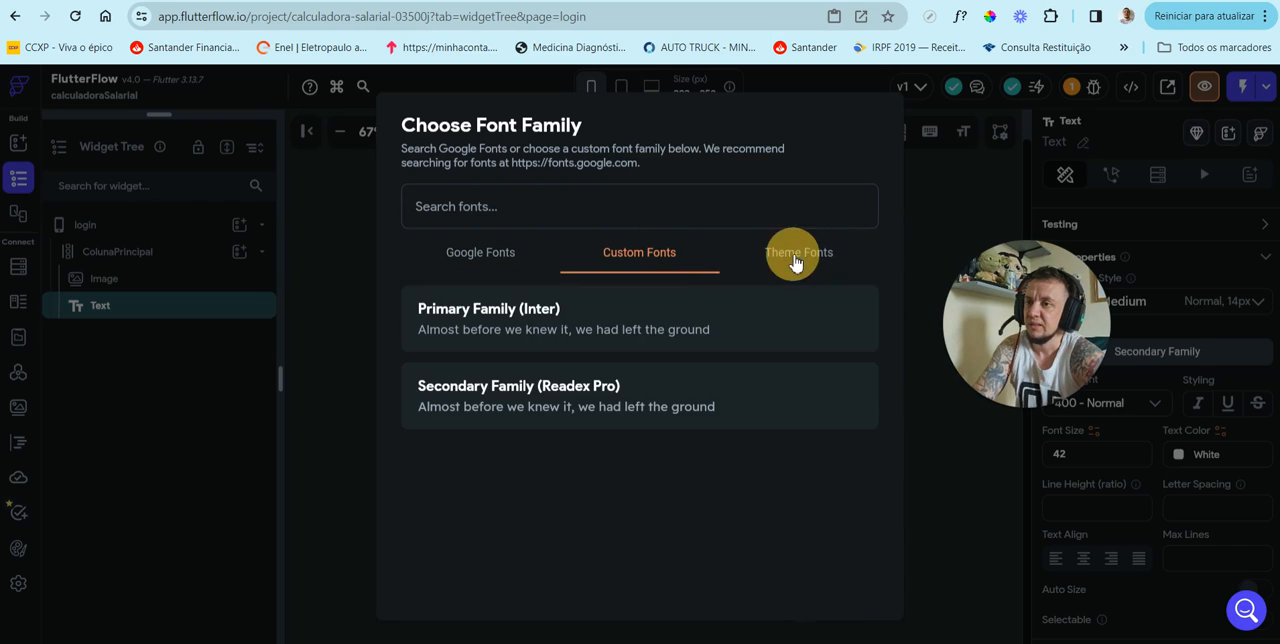
{"action": "left_click", "coordinate": [480, 257]}
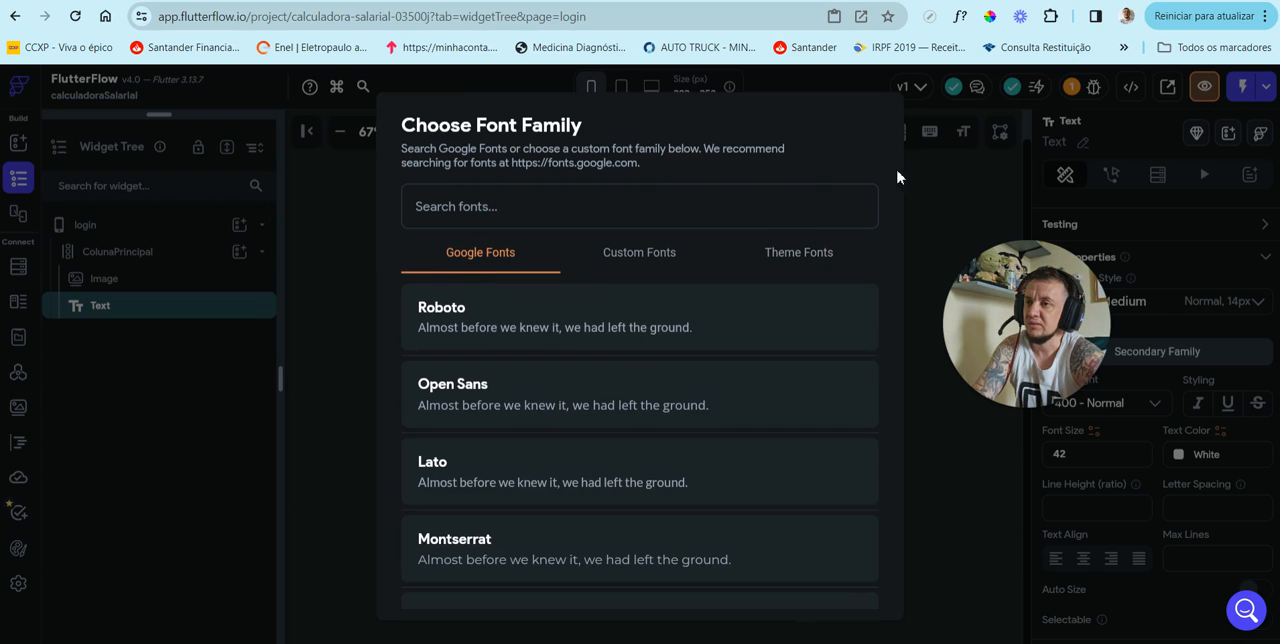
{"action": "left_click", "coordinate": [926, 198]}
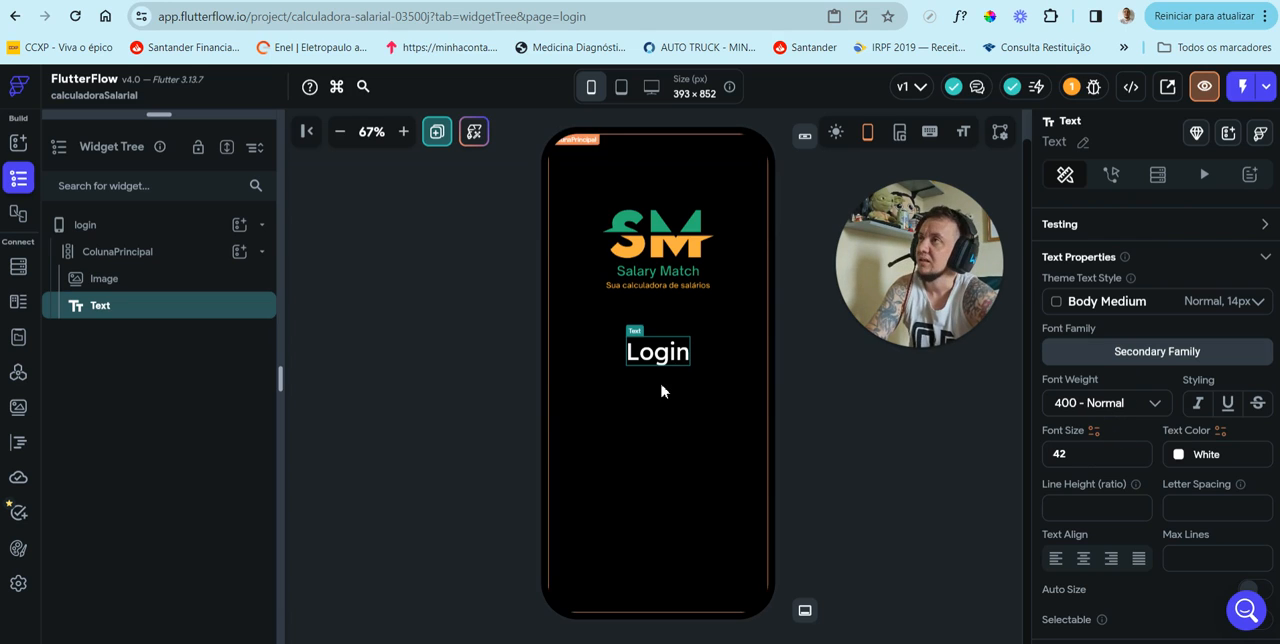
Step: Duplicate the Login text widget inside ColunaPrincipal
{"action": "right_click", "coordinate": [114, 312]}
{"action": "left_click", "coordinate": [421, 331]}
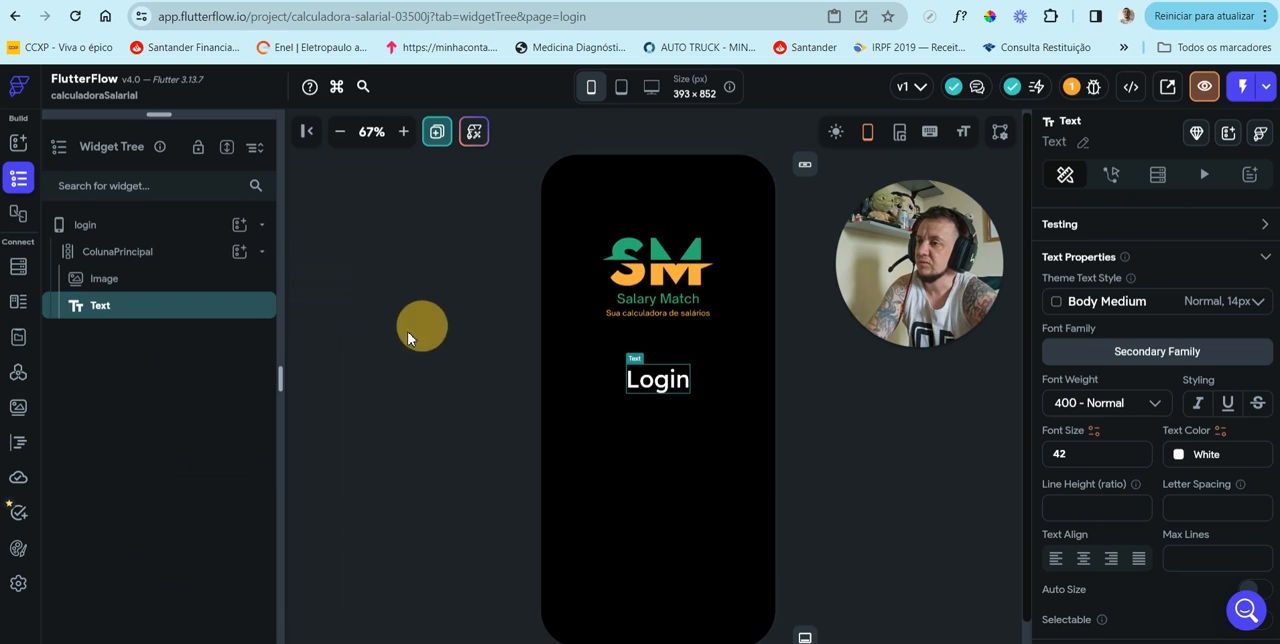
{"action": "right_click", "coordinate": [100, 309]}
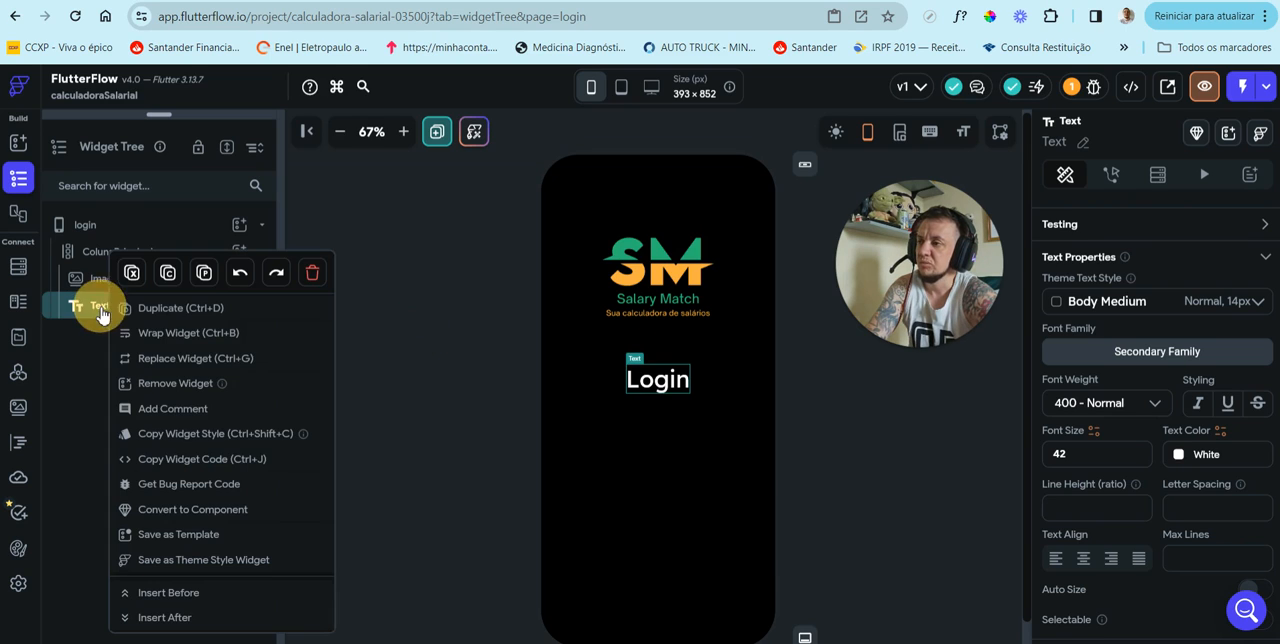
{"action": "left_click", "coordinate": [165, 318]}
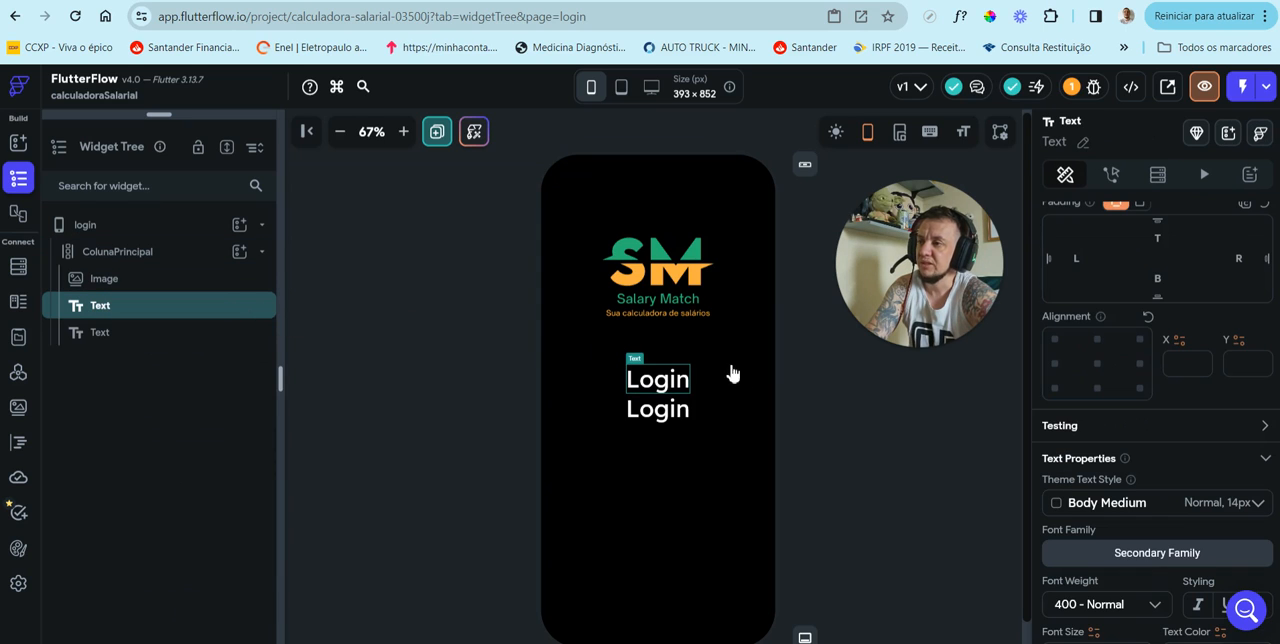
Step: Set the lower Login text's font size to 18 and its font weight to 300 - Light
{"action": "left_click", "coordinate": [677, 410]}
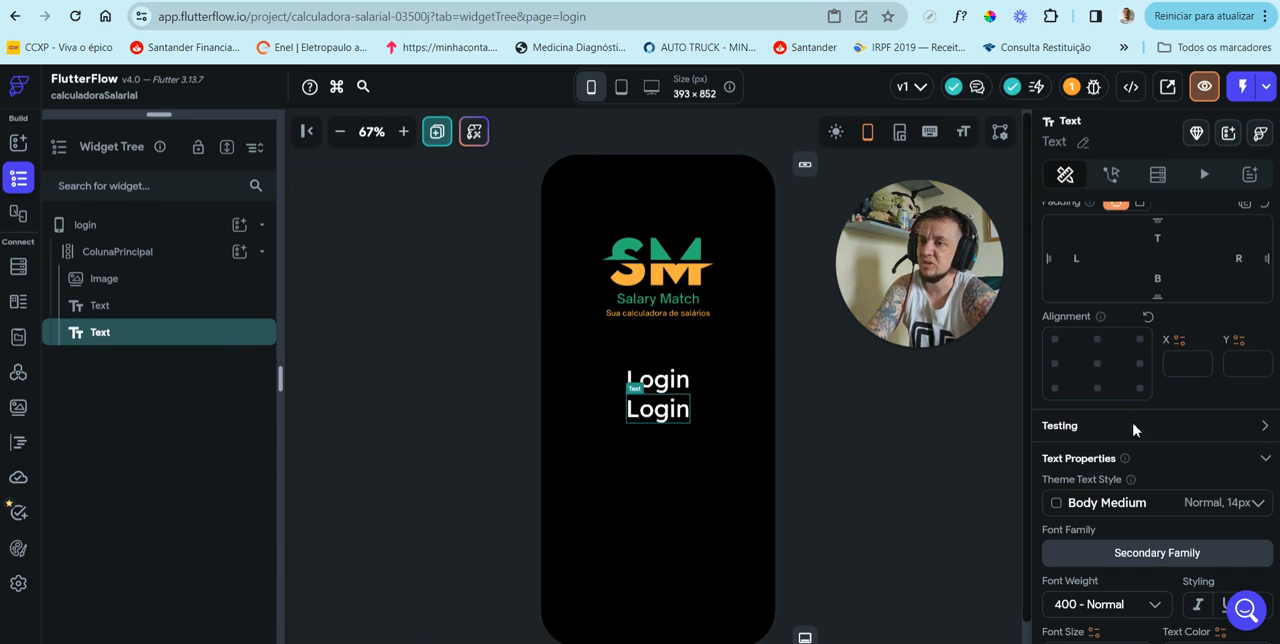
{"action": "scroll", "coordinate": [1140, 440], "scroll_direction": "down", "scroll_amount": 3}
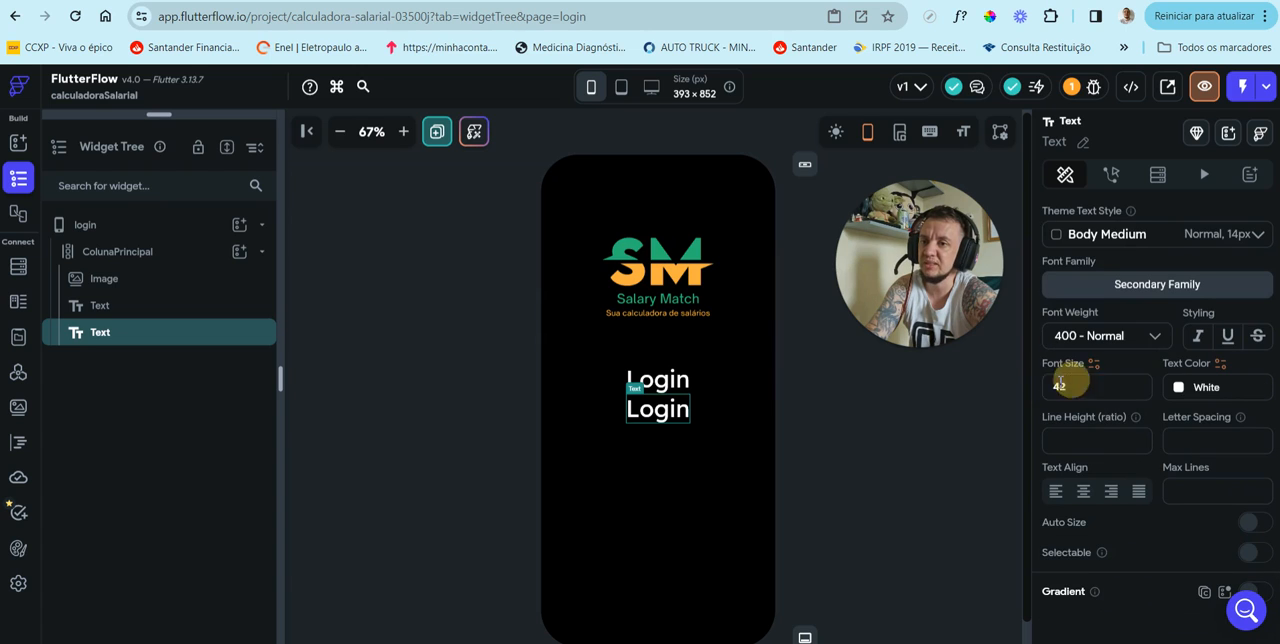
{"action": "double_click", "coordinate": [1058, 386]}
{"action": "key", "text": "BackSpace"}
{"action": "type", "text": "18"}
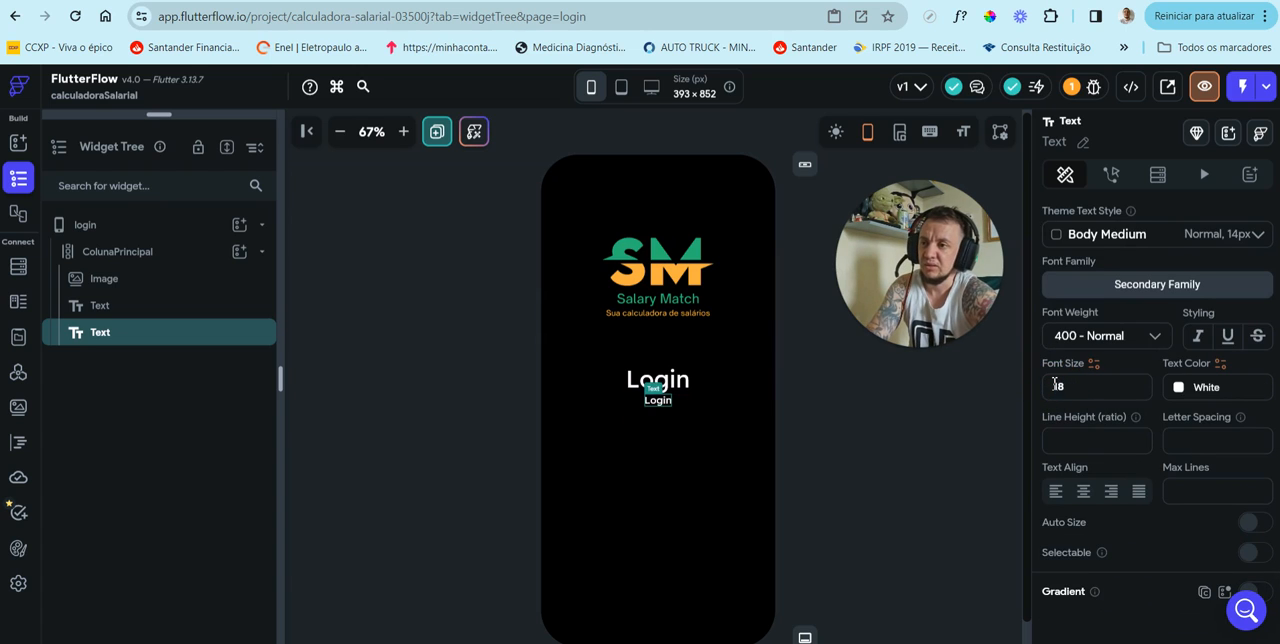
{"action": "left_click", "coordinate": [1122, 349]}
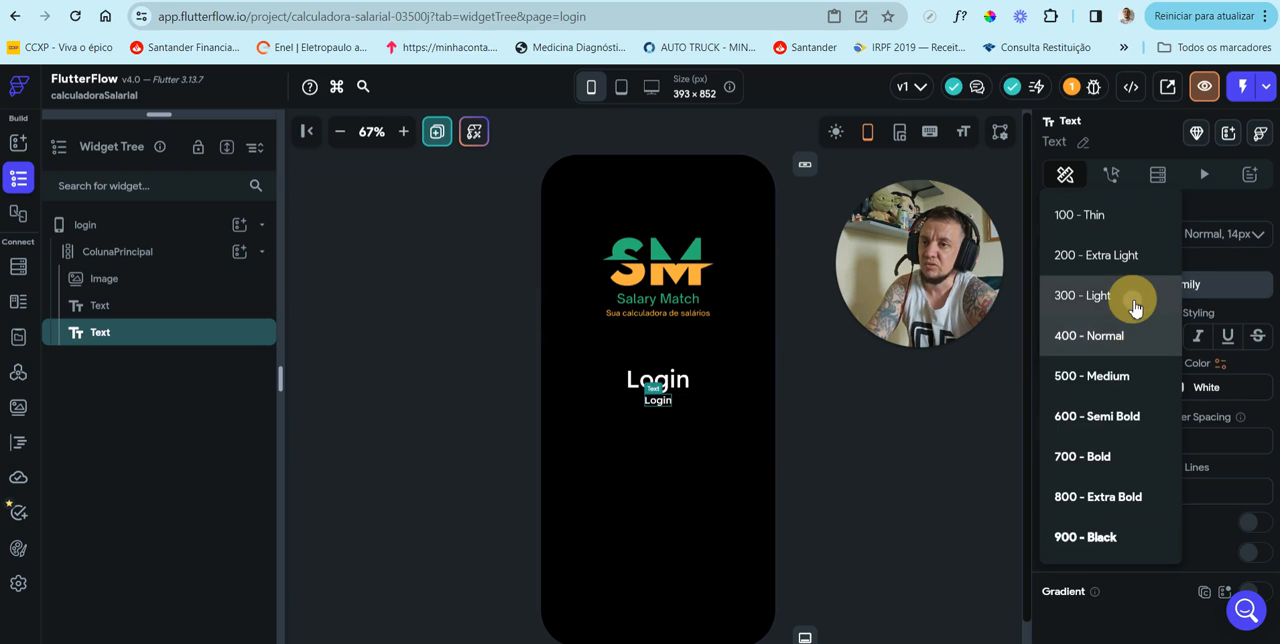
{"action": "left_click", "coordinate": [1130, 300]}
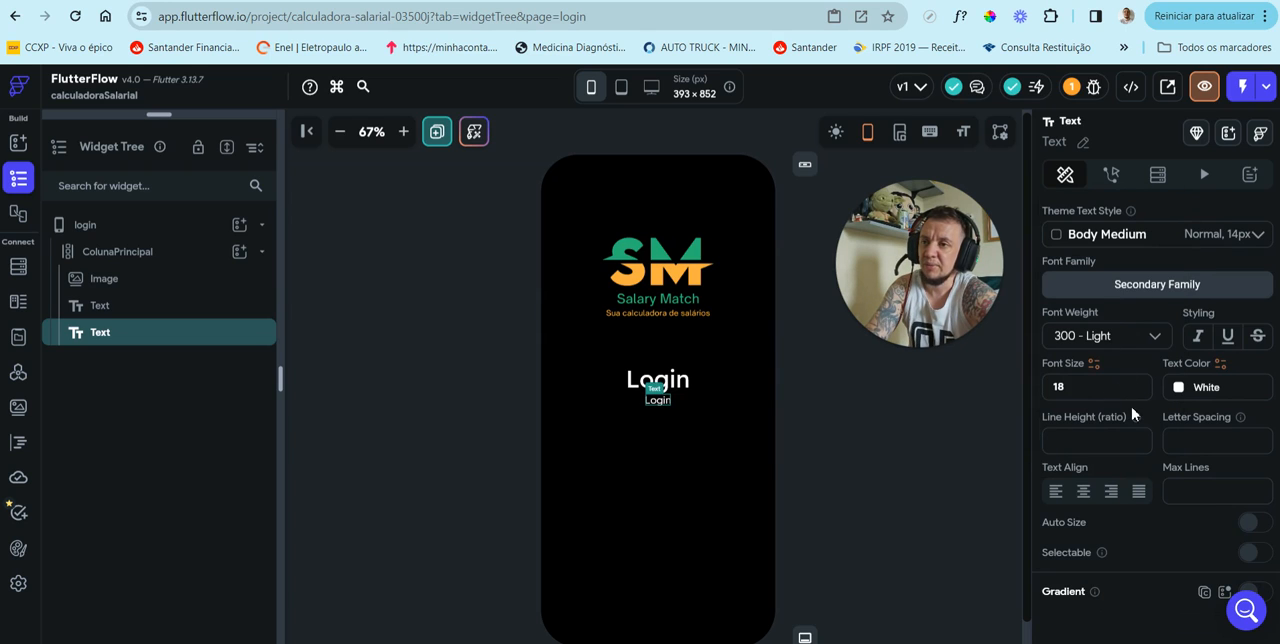
Step: Change the content of the lower Login text to "Entre com as suas credenciais"
{"action": "scroll", "coordinate": [1122, 424], "scroll_direction": "up", "scroll_amount": 5}
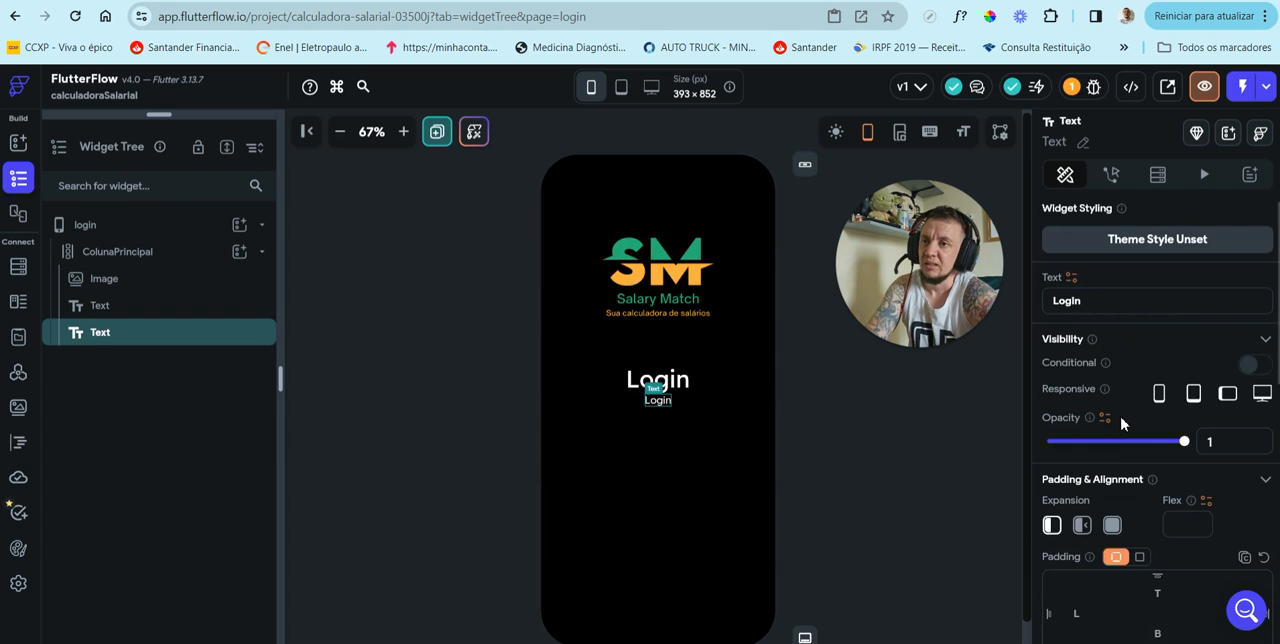
{"action": "left_click_drag", "start_coordinate": [1099, 305], "coordinate": [1036, 296]}
{"action": "key", "text": "BackSpace"}
{"action": "type", "text": "Entre co"}
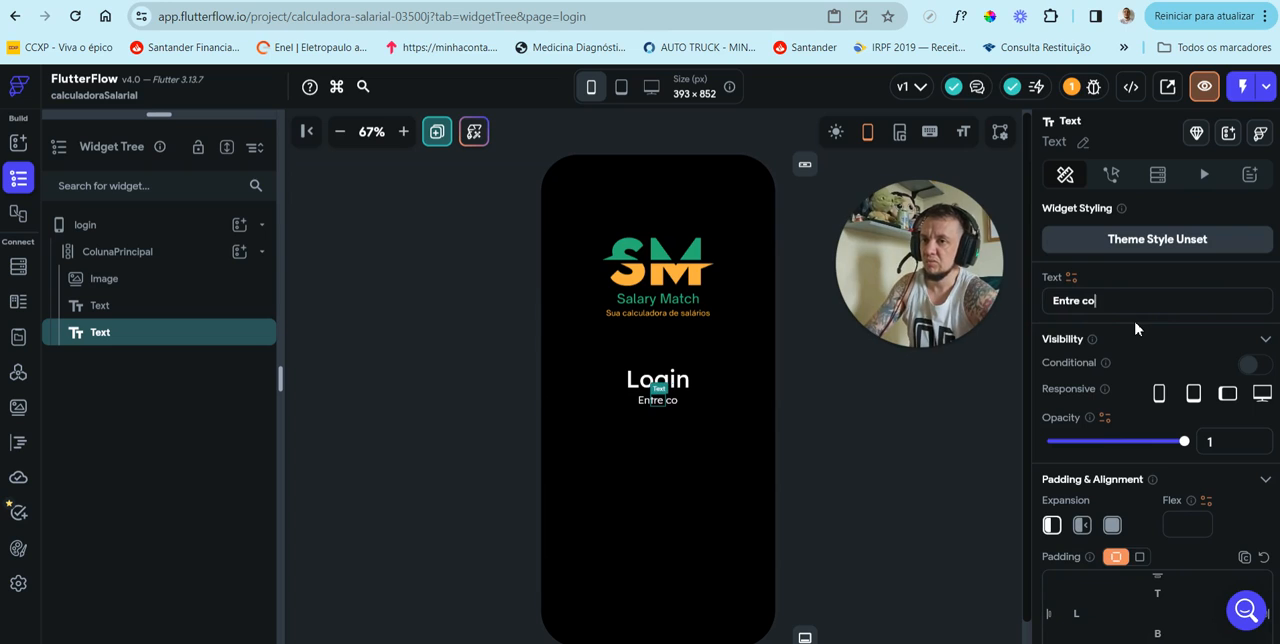
{"action": "type", "text": "m as suas c"}
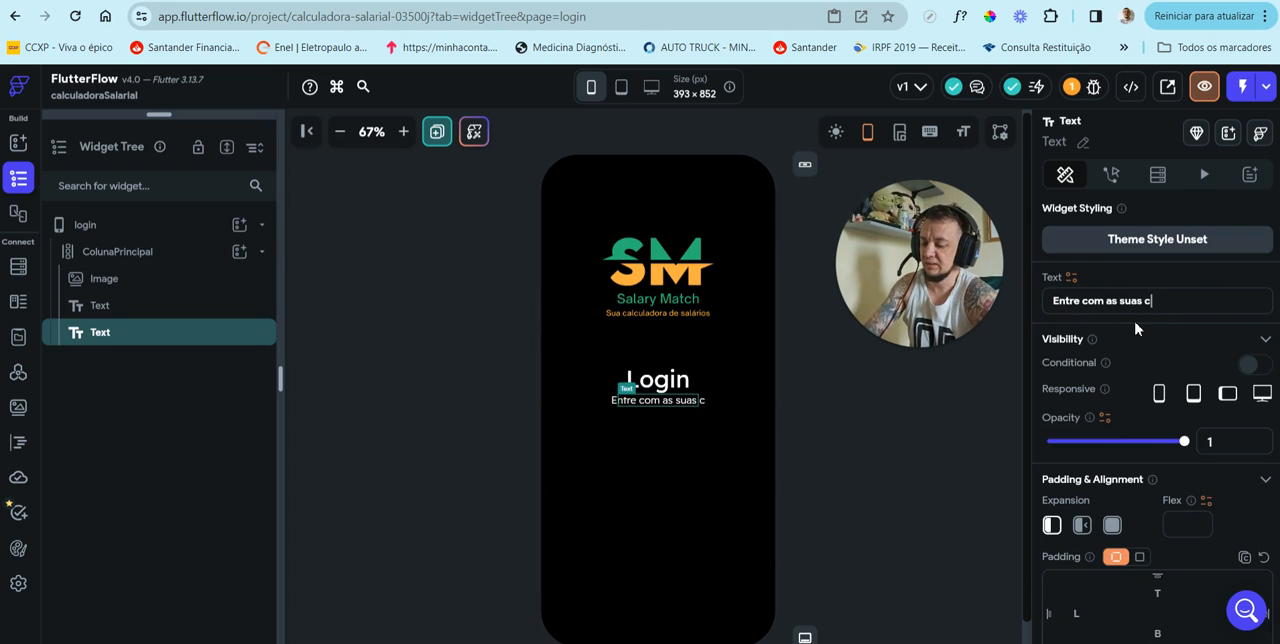
{"action": "type", "text": "redenciais"}
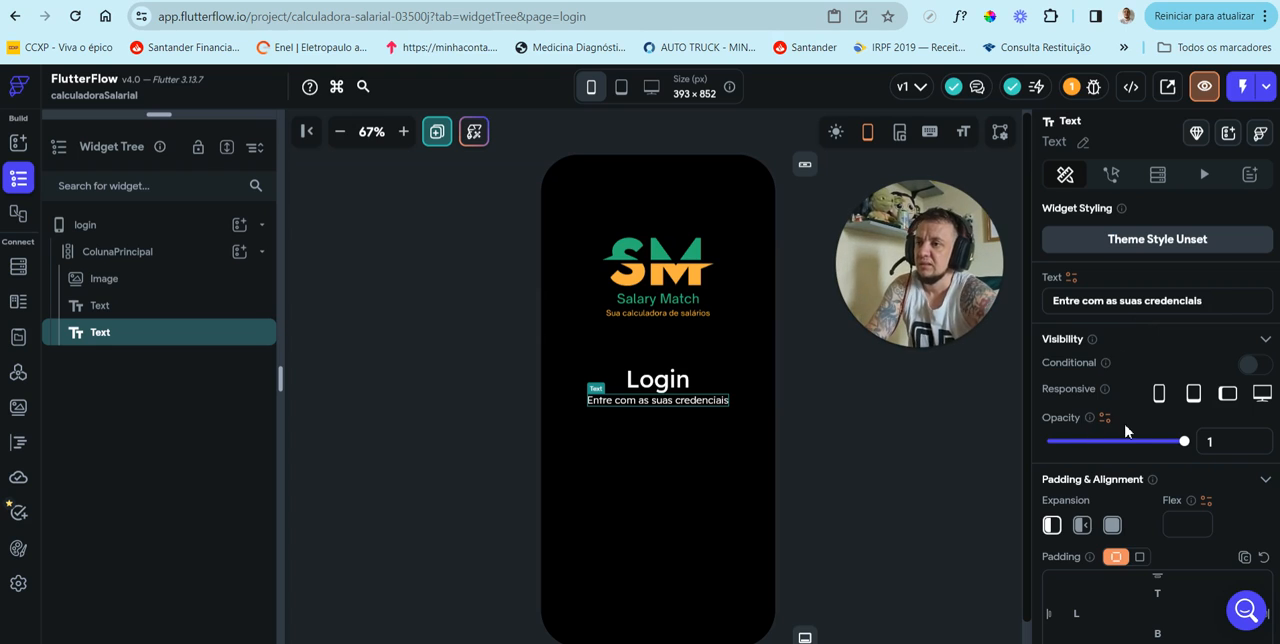
Step: Set the font size of the "Entre com as suas credenciais" text to 14
{"action": "scroll", "coordinate": [1136, 428], "scroll_direction": "down", "scroll_amount": 4}
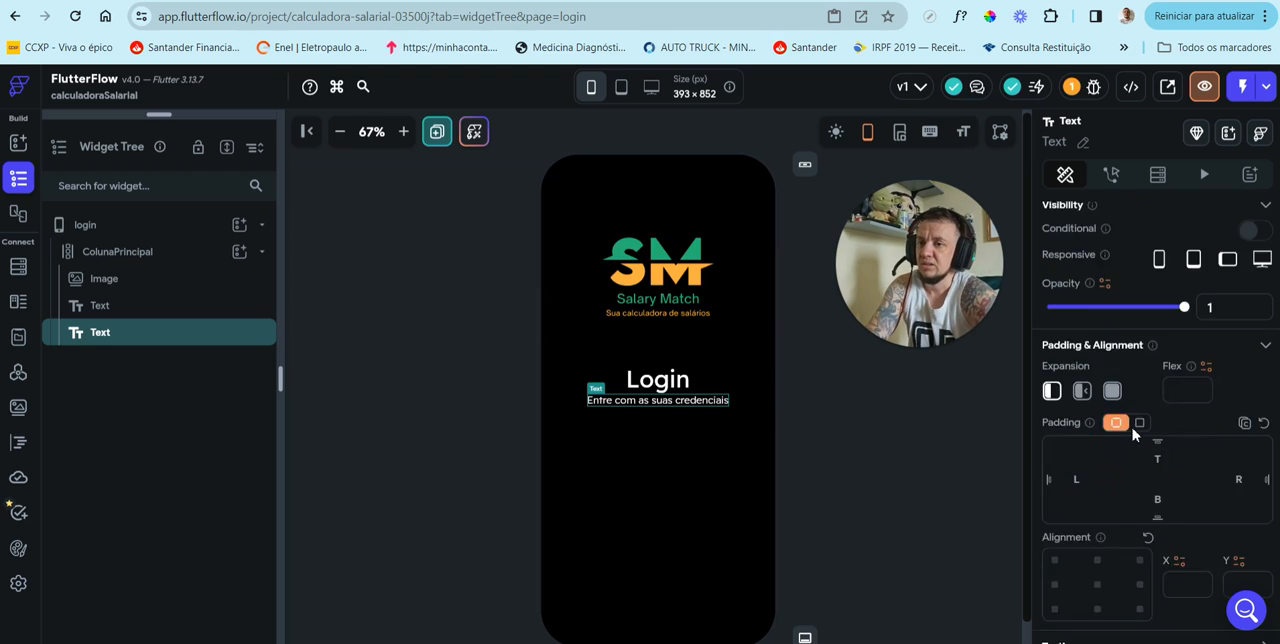
{"action": "scroll", "coordinate": [1133, 433], "scroll_direction": "down", "scroll_amount": 2}
{"action": "left_click_drag", "start_coordinate": [1085, 473], "coordinate": [1009, 471]}
{"action": "type", "text": "14"}
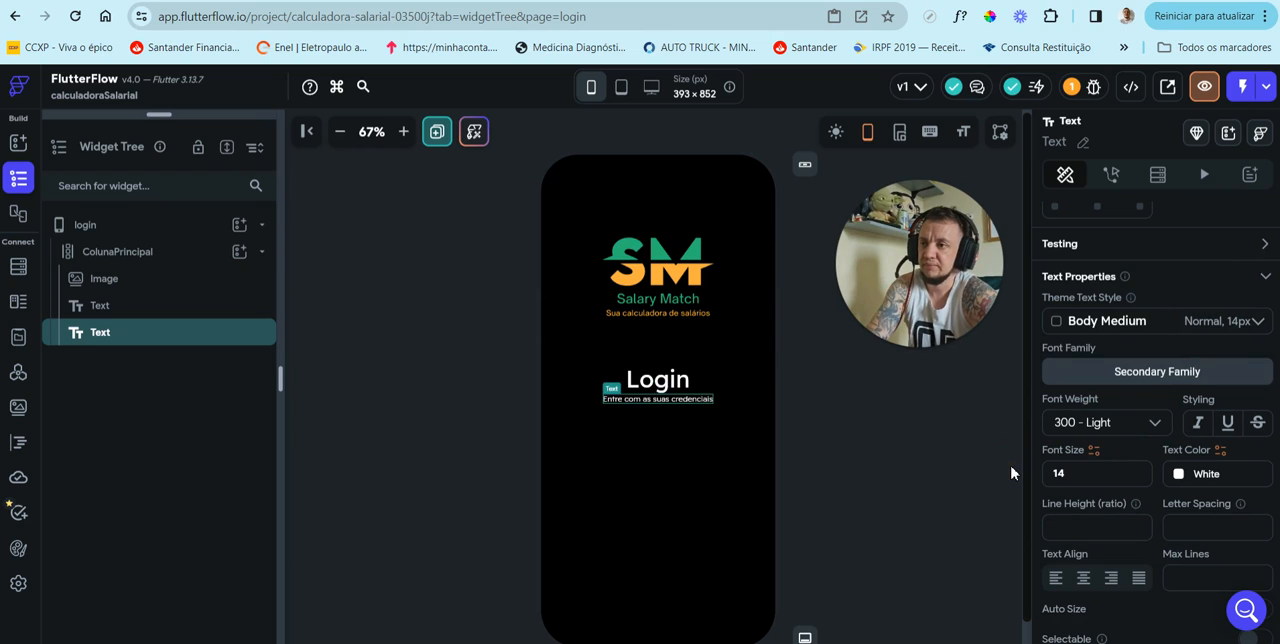
{"action": "left_click", "coordinate": [850, 459]}
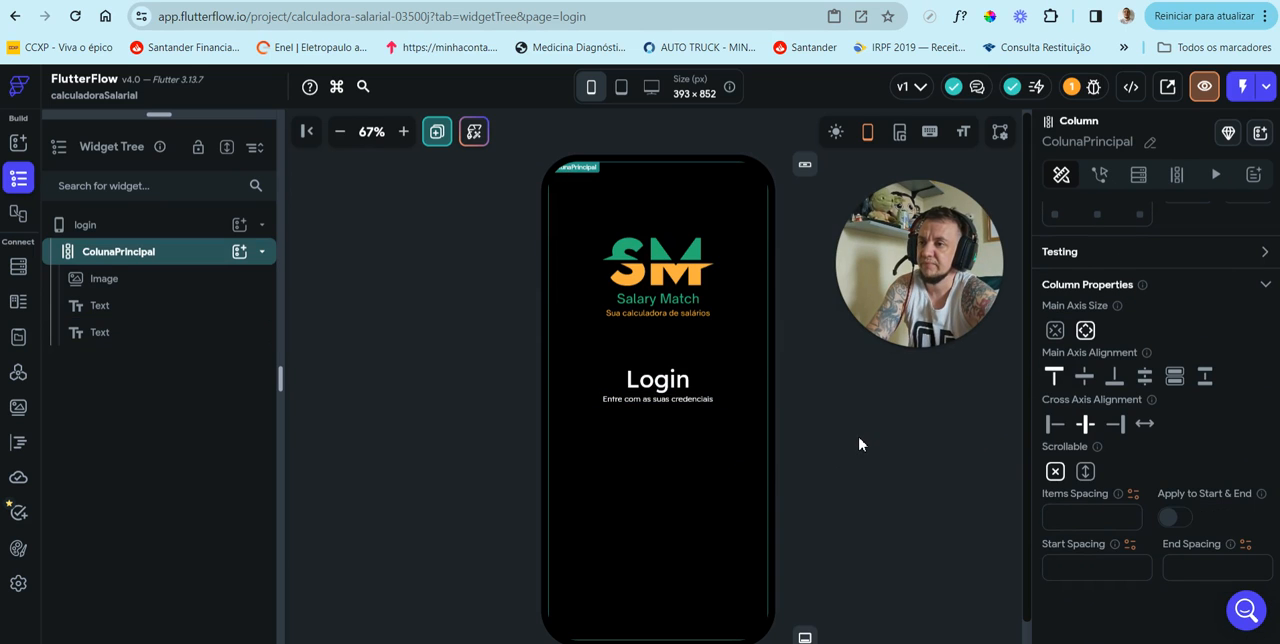
Step: Give the "Entre com as suas credenciais" text a top padding of 10
{"action": "left_click", "coordinate": [148, 336]}
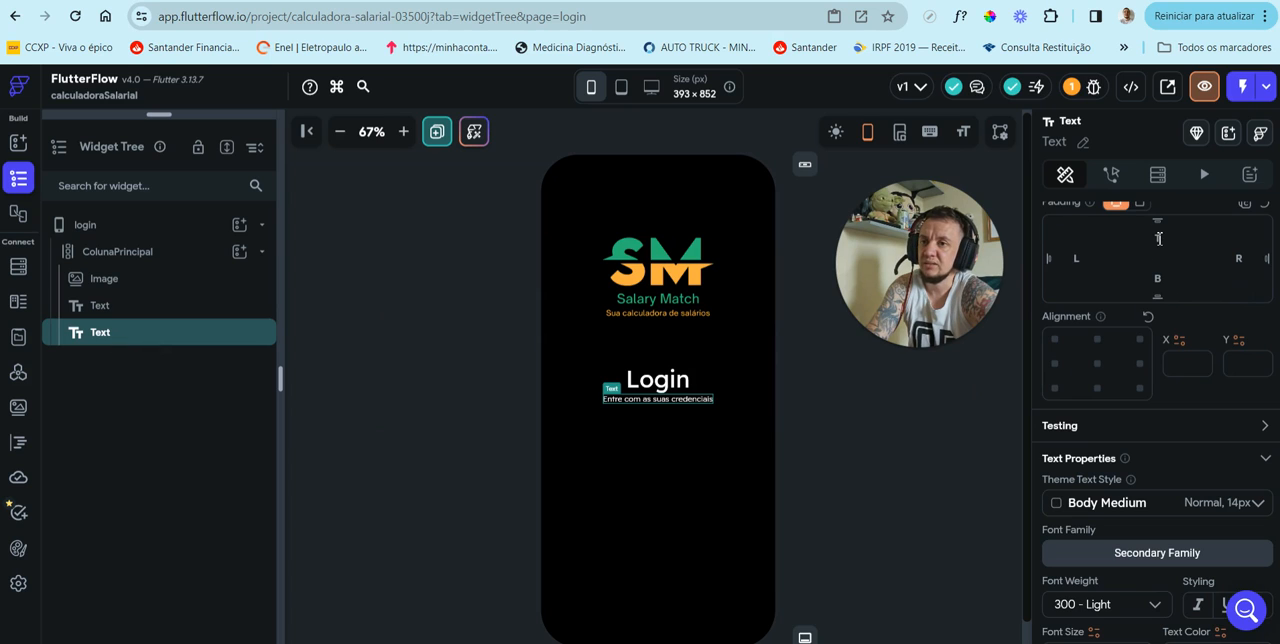
{"action": "scroll", "coordinate": [1163, 246], "scroll_direction": "up", "scroll_amount": 1}
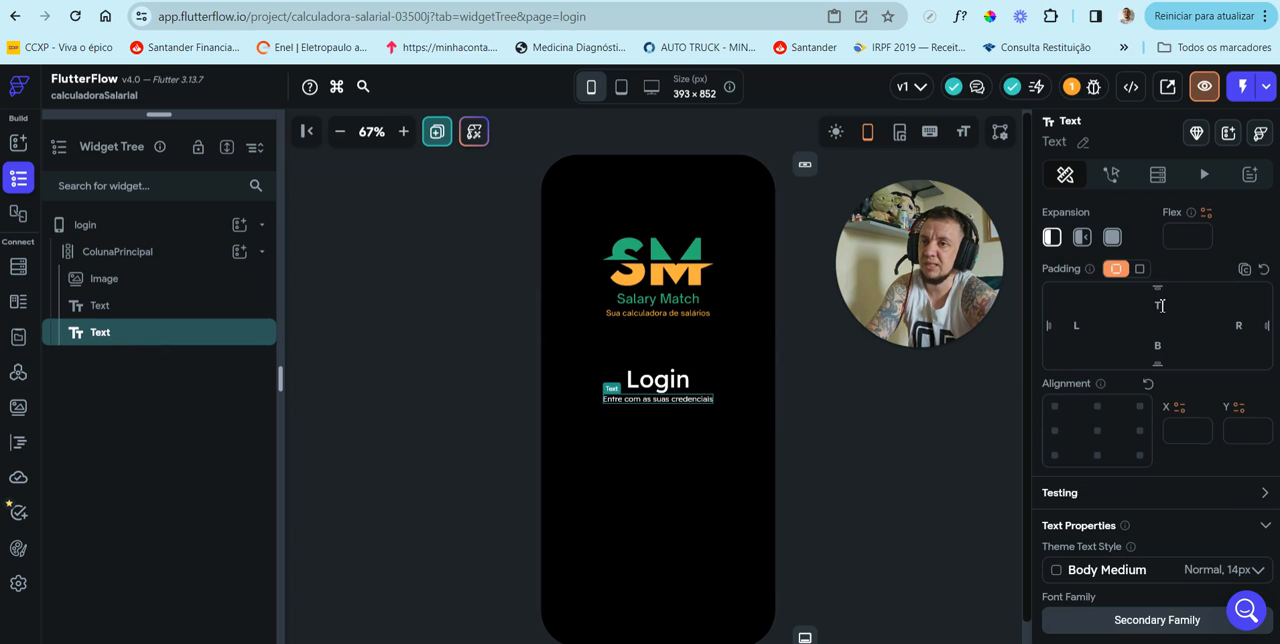
{"action": "left_click", "coordinate": [1160, 305]}
{"action": "type", "text": "10"}
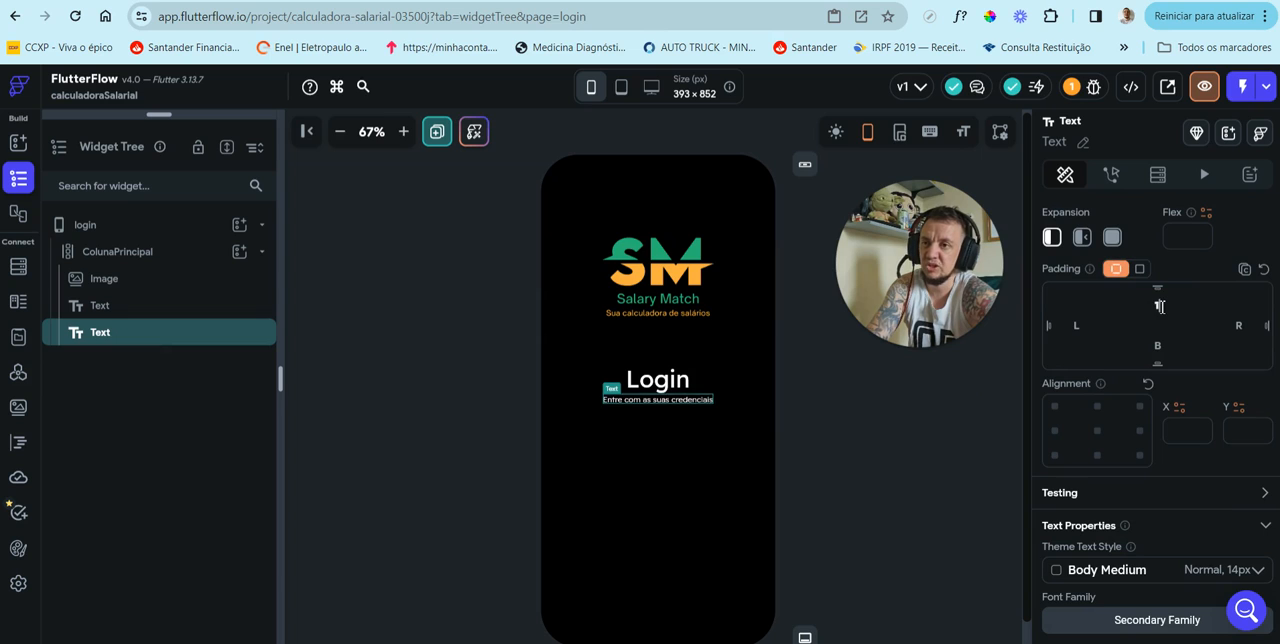
{"action": "left_click", "coordinate": [870, 475]}
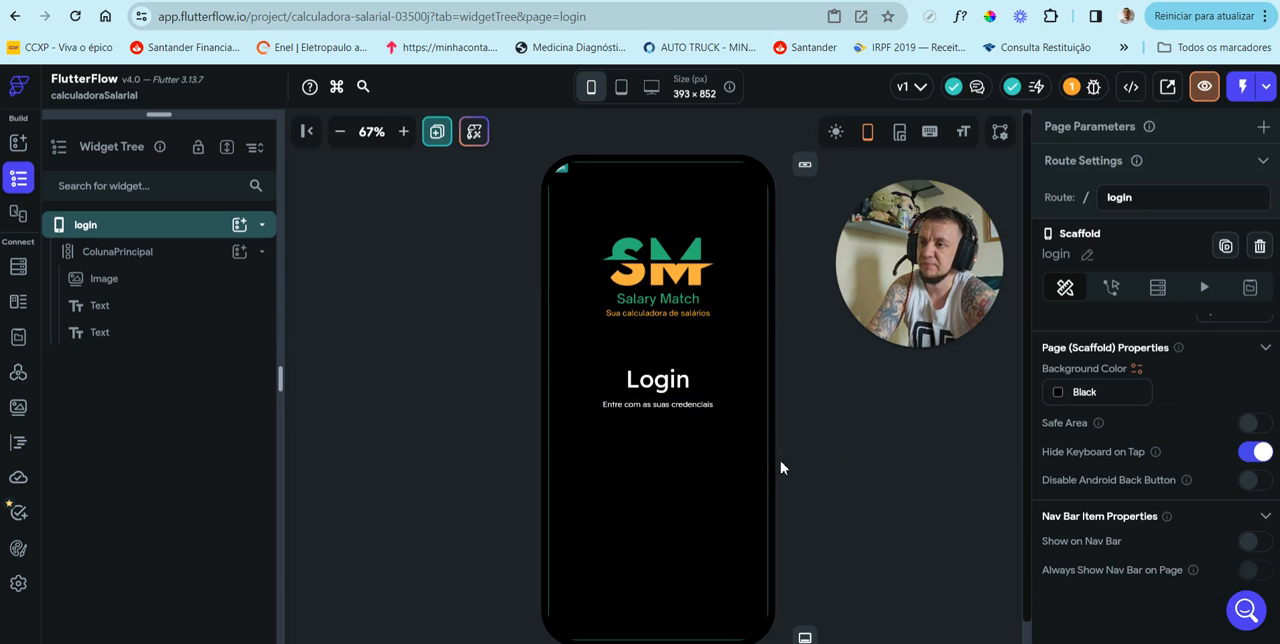
{"action": "scroll", "coordinate": [646, 485], "scroll_direction": "down", "scroll_amount": 1}
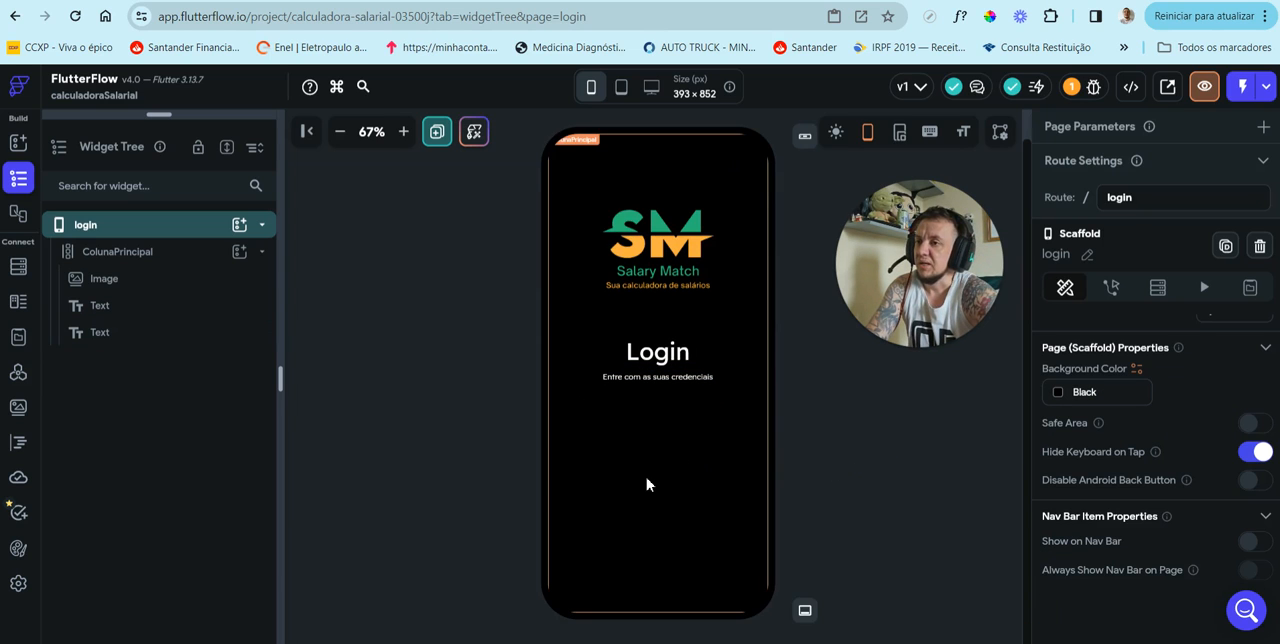
Step: Duplicate the "Entre com as suas credenciais" text widget inside ColunaPrincipal
{"action": "left_click", "coordinate": [179, 258]}
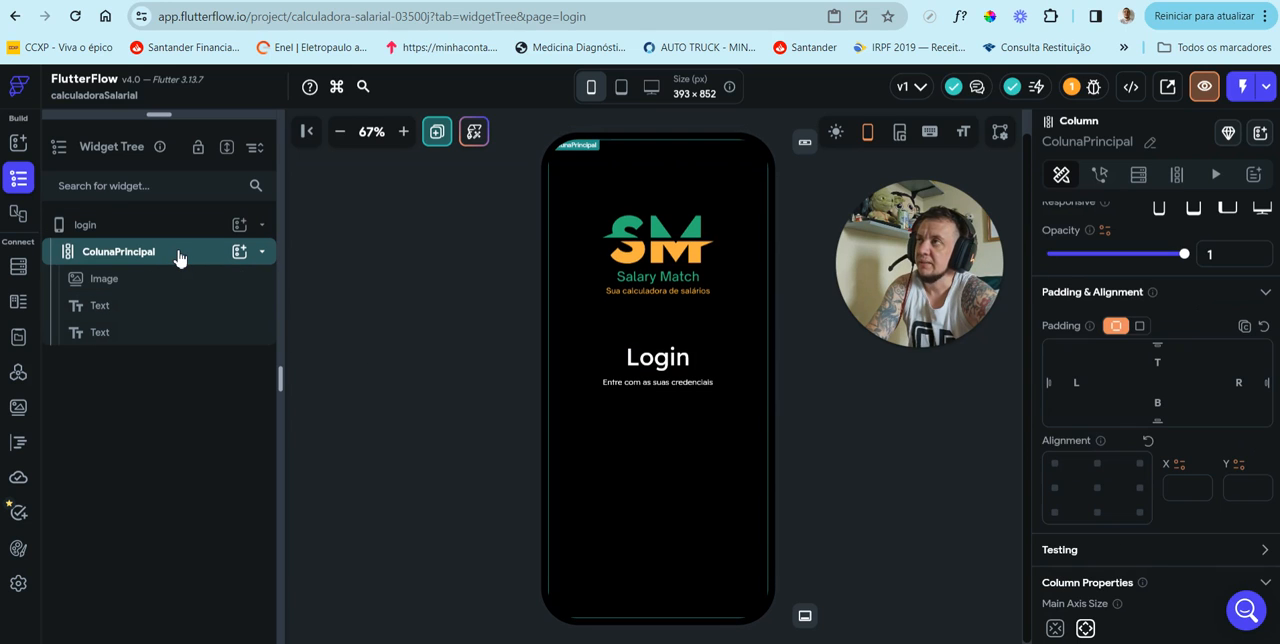
{"action": "left_click", "coordinate": [128, 340]}
{"action": "right_click", "coordinate": [128, 336]}
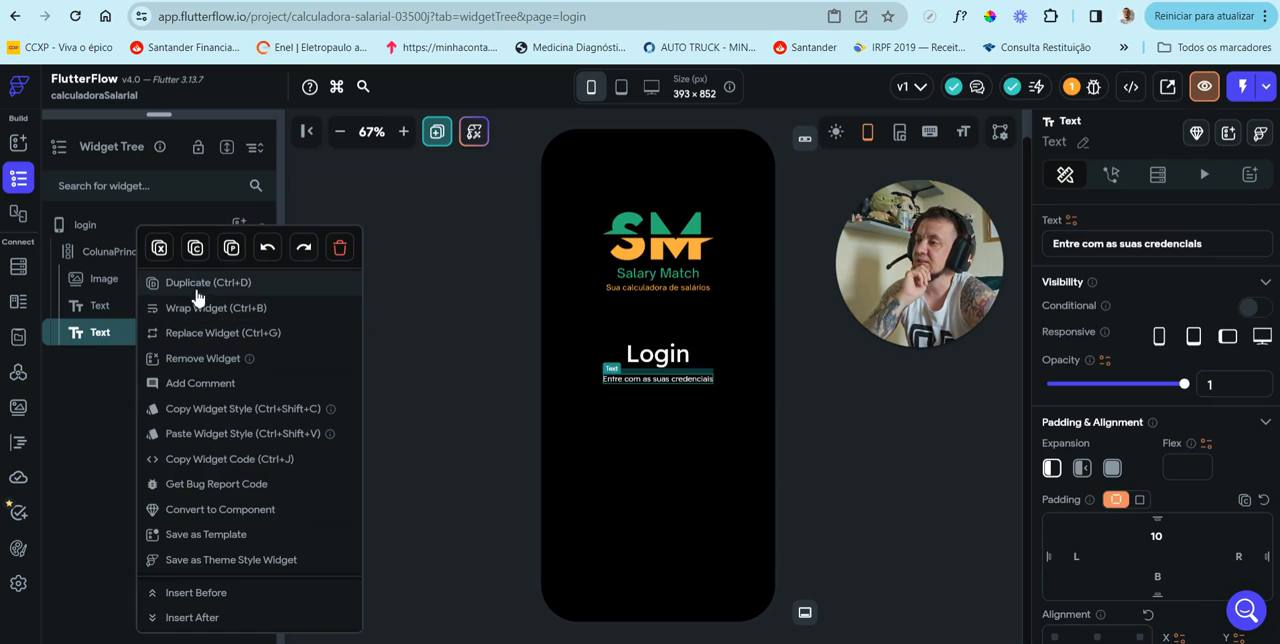
{"action": "key", "text": "Escape"}
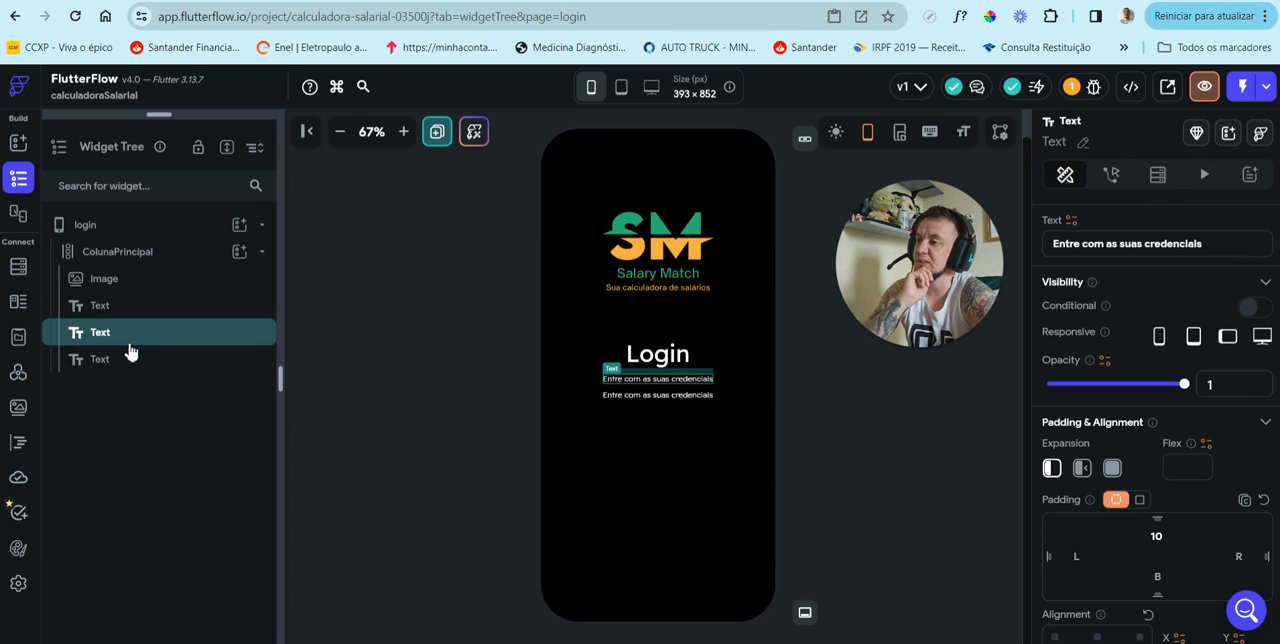
Step: Change the content of the lowest duplicated text in ColunaPrincipal to "E-mail"
{"action": "left_click", "coordinate": [135, 363]}
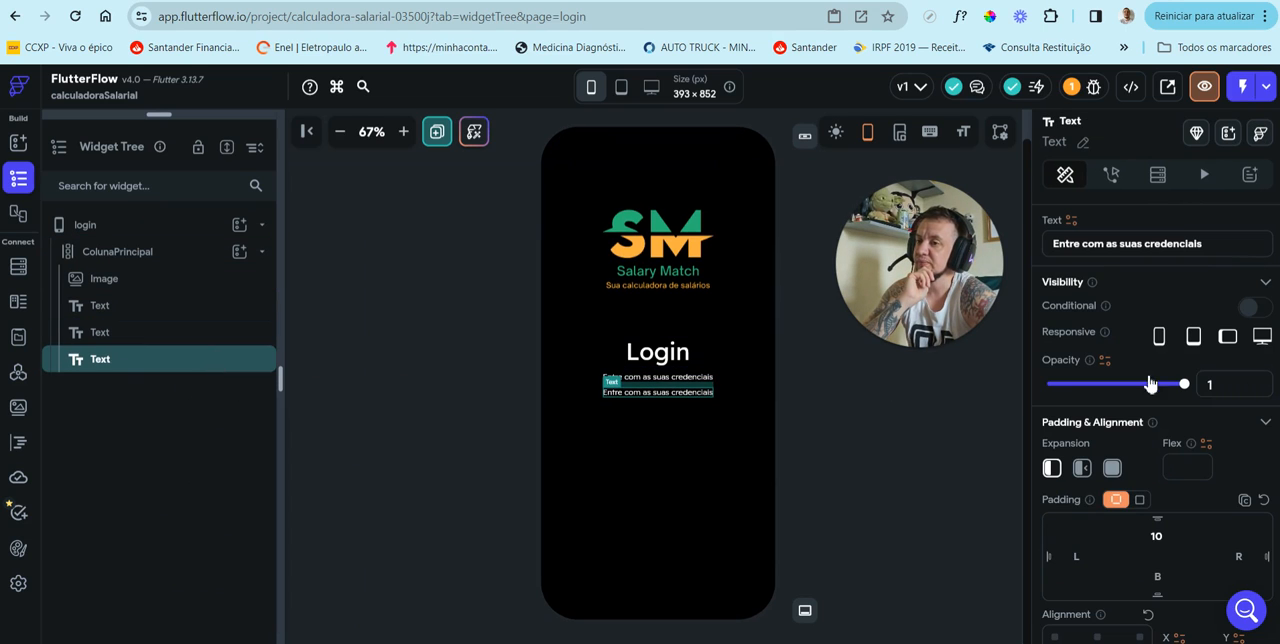
{"action": "left_click", "coordinate": [1211, 245]}
{"action": "left_click_drag", "start_coordinate": [1215, 247], "coordinate": [1050, 243]}
{"action": "key", "text": "BackSpace"}
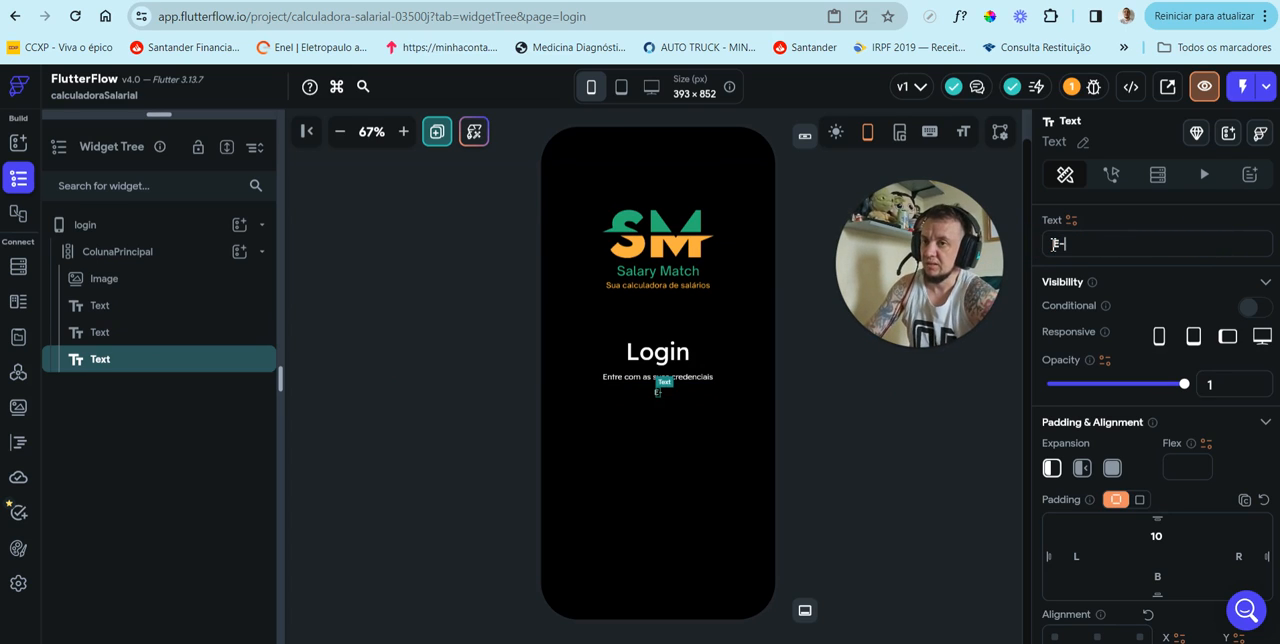
{"action": "type", "text": "E-mail"}
{"action": "left_click", "coordinate": [192, 253]}
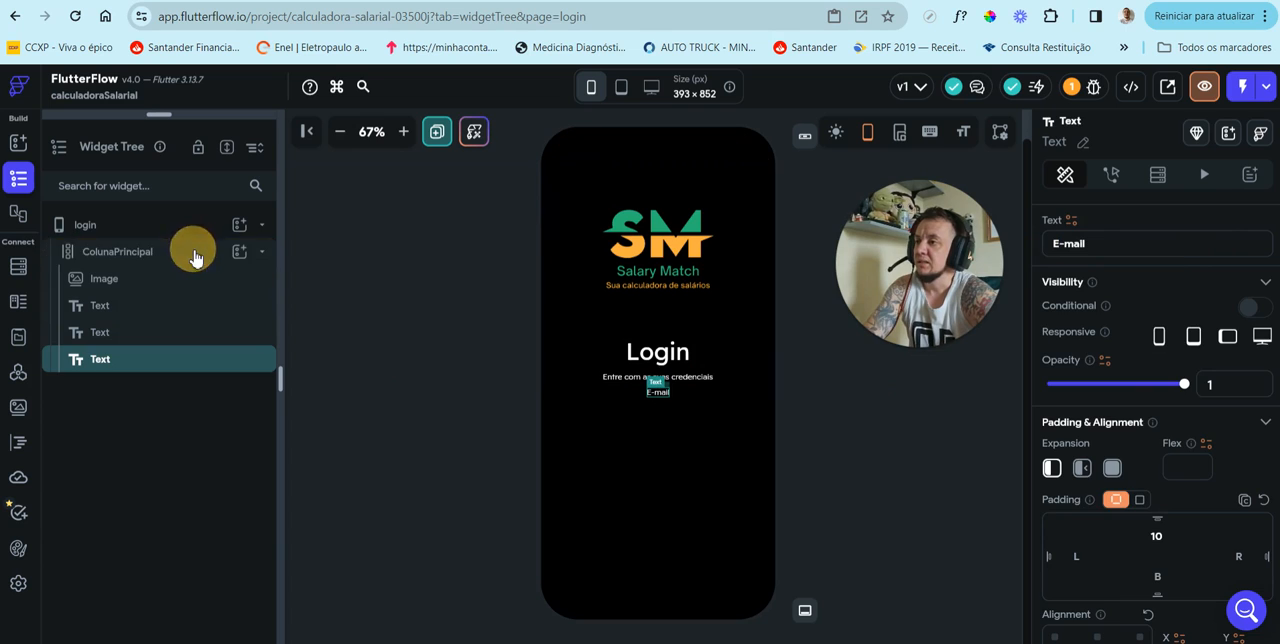
Step: Set the E-mail text's top padding to 40
{"action": "left_click", "coordinate": [175, 362]}
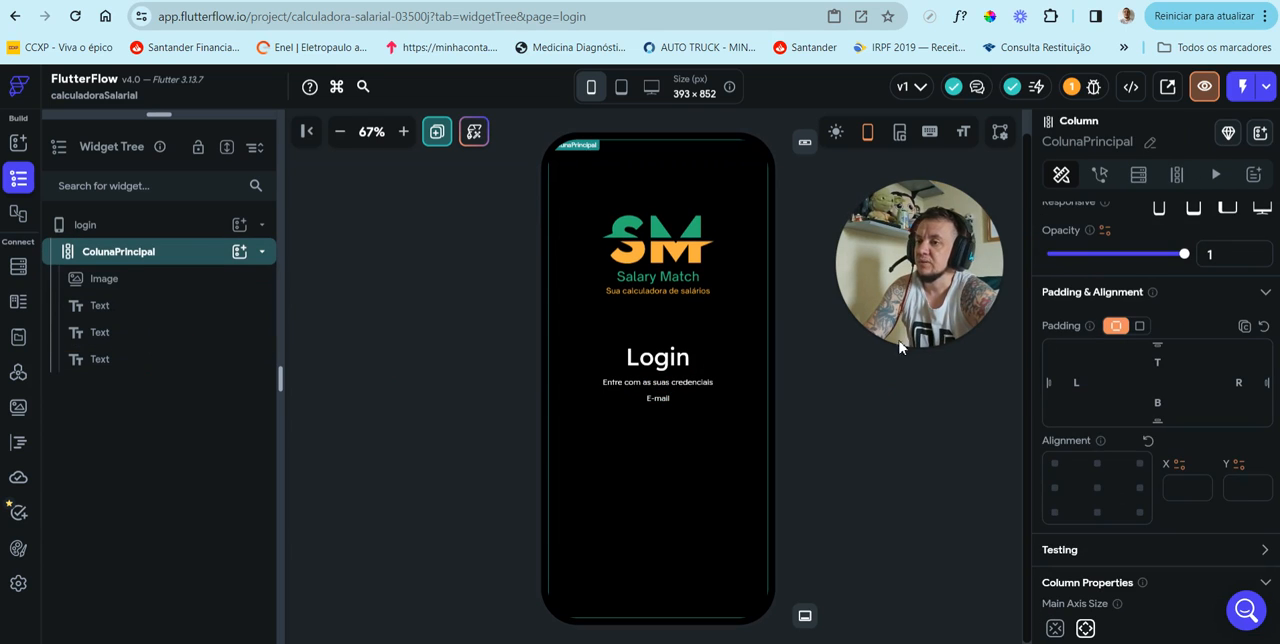
{"action": "scroll", "coordinate": [1139, 437], "scroll_direction": "down", "scroll_amount": 1}
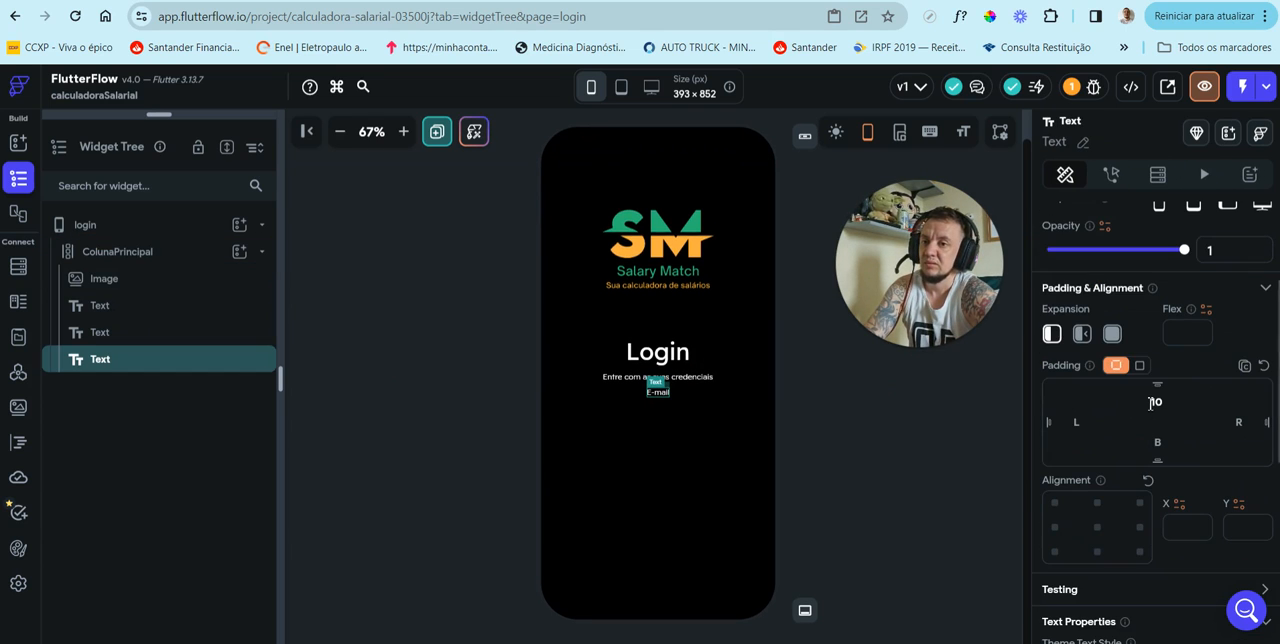
{"action": "left_click", "coordinate": [1157, 401]}
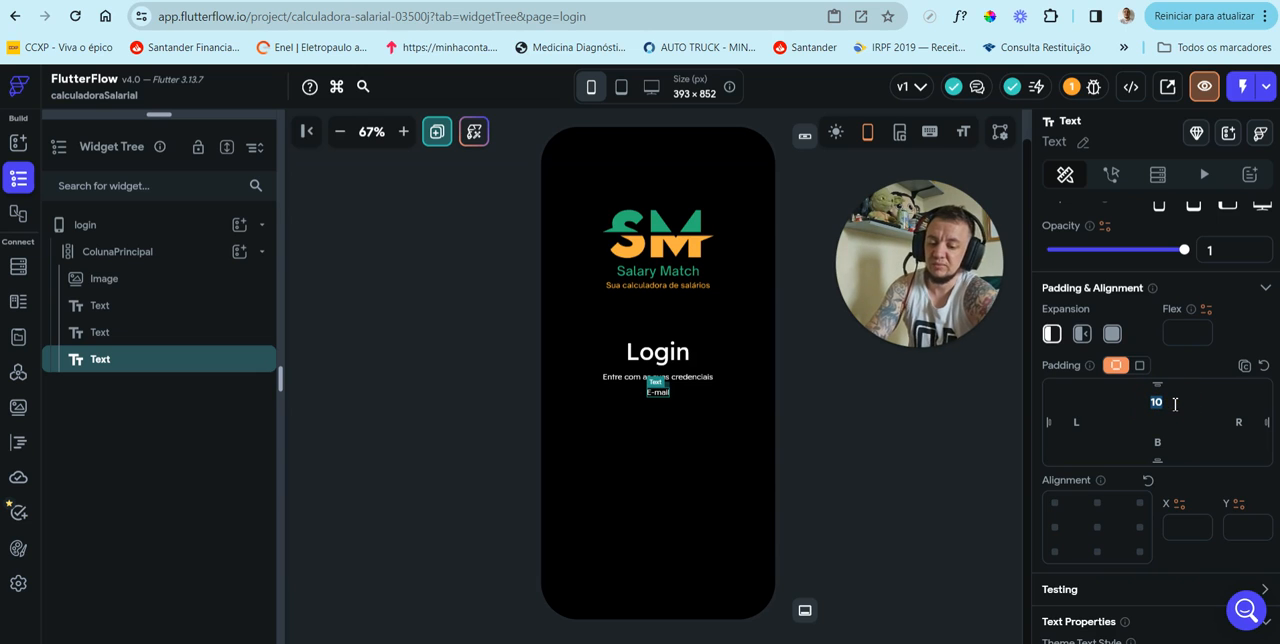
{"action": "type", "text": "40"}
{"action": "left_click", "coordinate": [150, 225]}
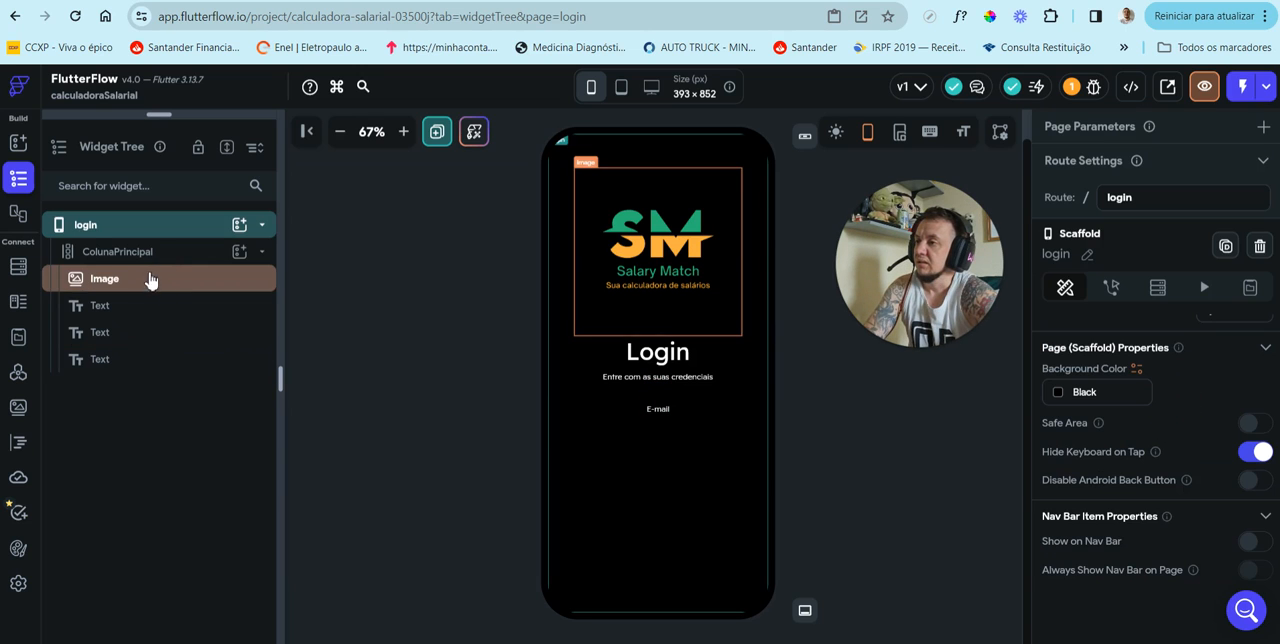
Step: Search the widgets for "text" and add a TextField as a child of ColunaPrincipal
{"action": "left_click", "coordinate": [170, 260]}
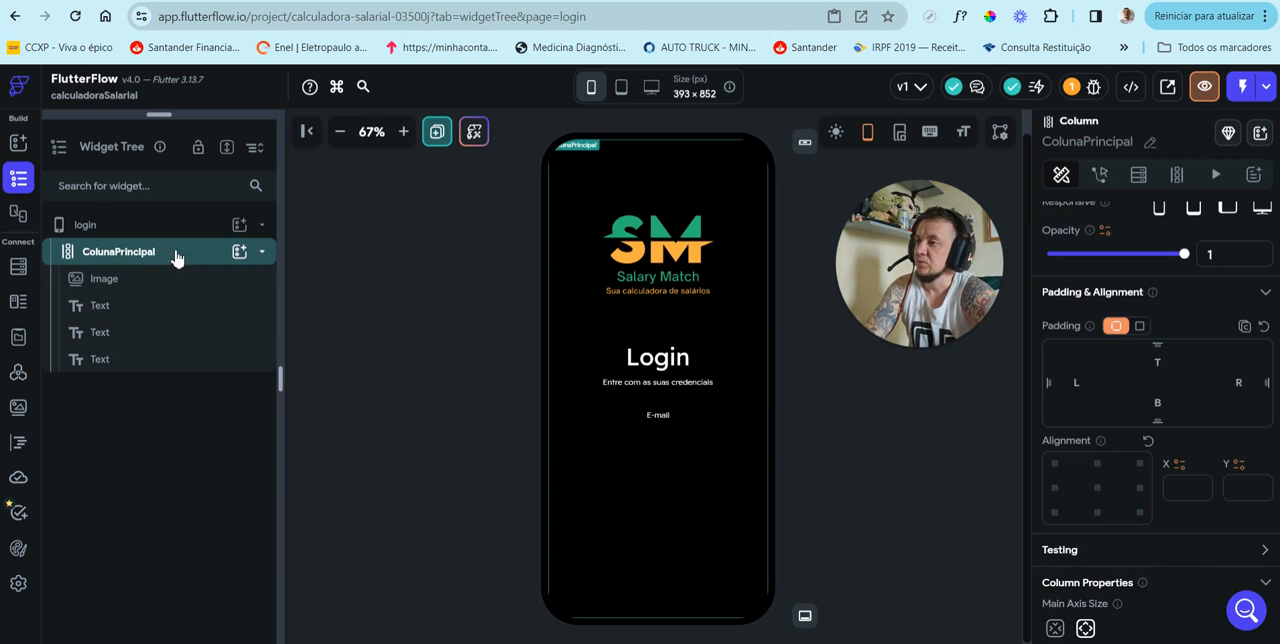
{"action": "left_click", "coordinate": [240, 254]}
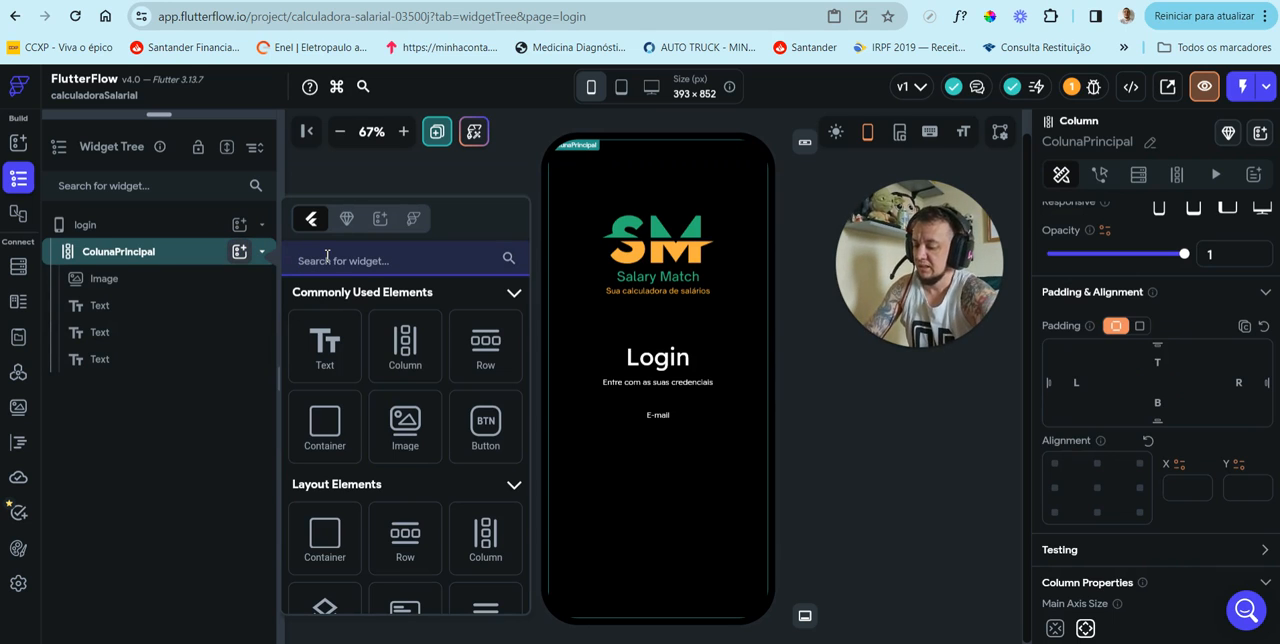
{"action": "type", "text": "text"}
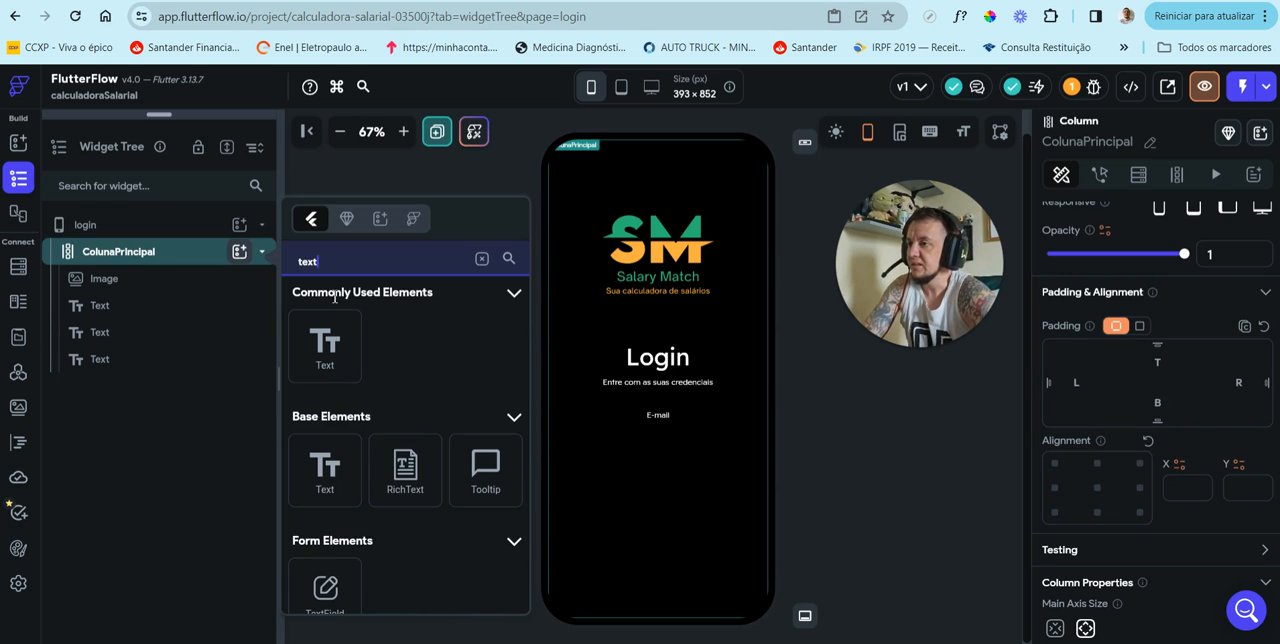
{"action": "scroll", "coordinate": [330, 460], "scroll_direction": "down", "scroll_amount": 3}
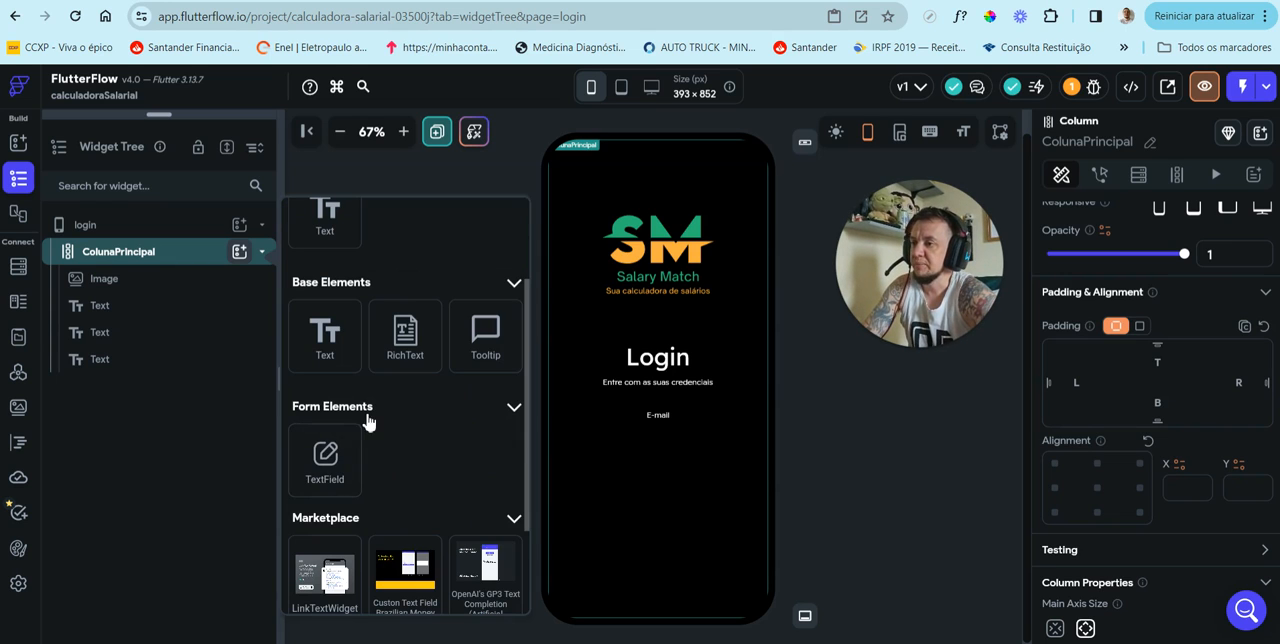
{"action": "left_click", "coordinate": [326, 468]}
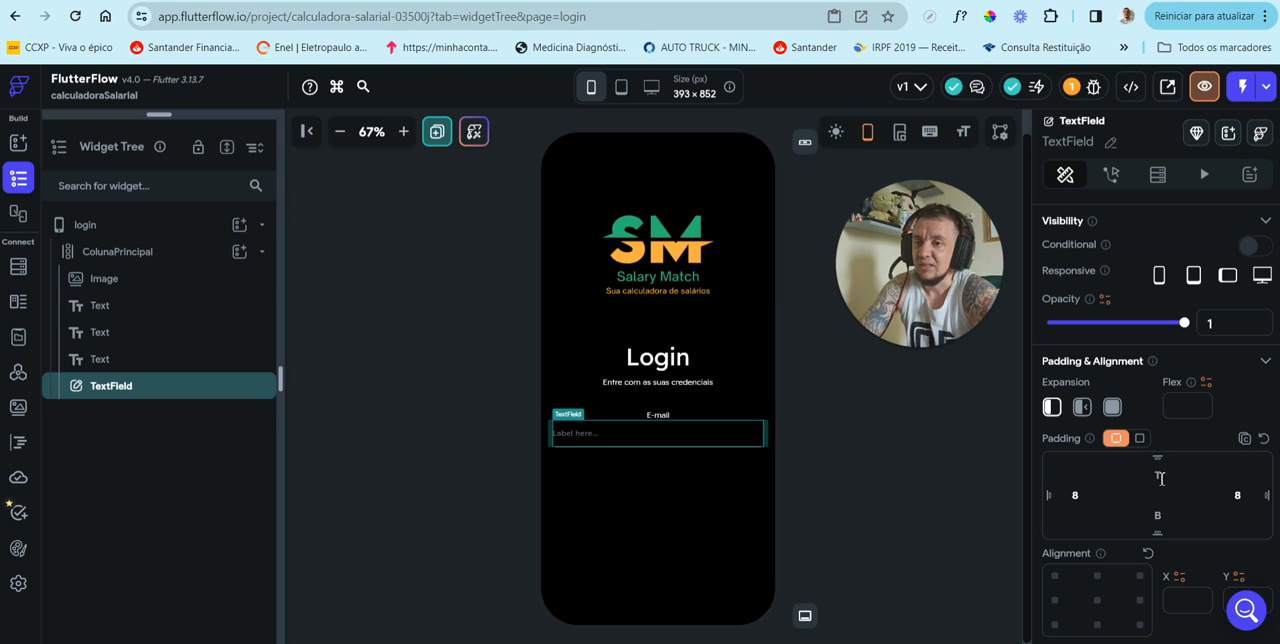
Step: Clear the TextField's left and right padding and set its top padding to 10
{"action": "left_click", "coordinate": [1086, 497]}
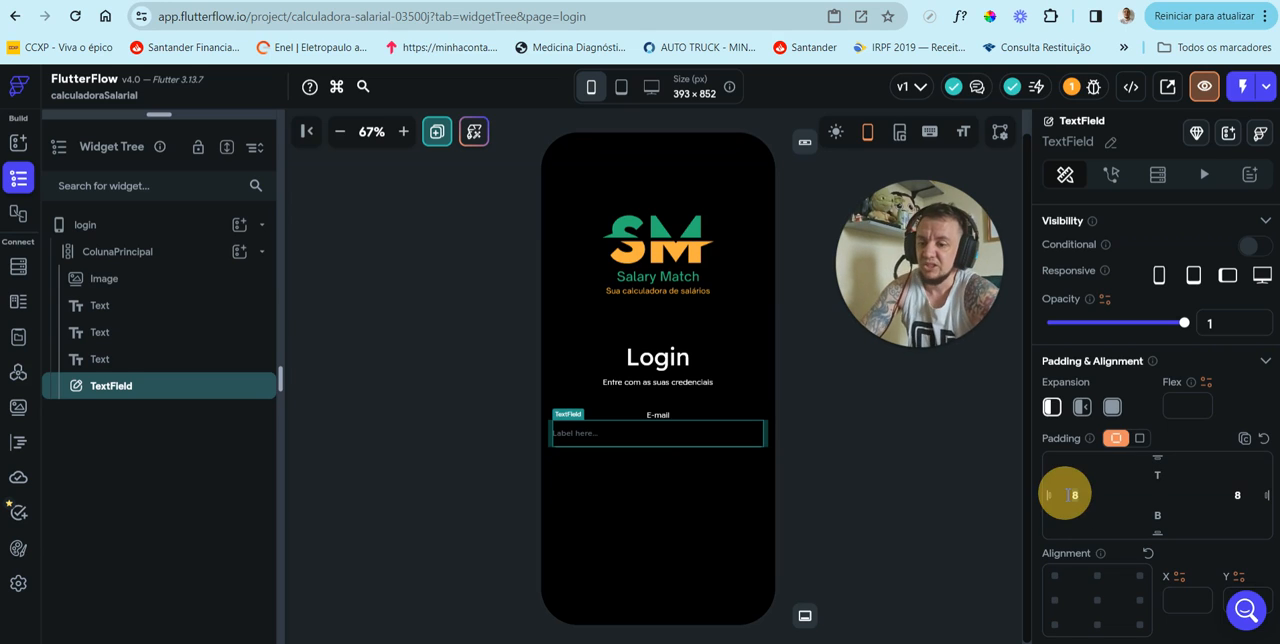
{"action": "key", "text": "BackSpace"}
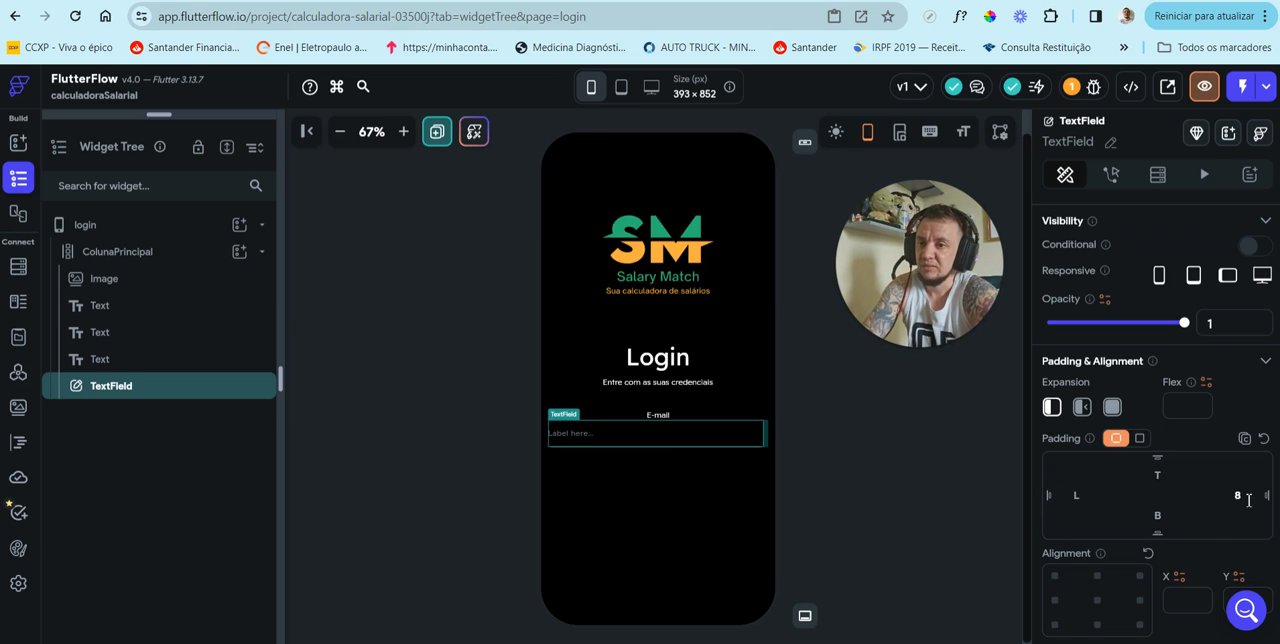
{"action": "left_click", "coordinate": [1236, 495]}
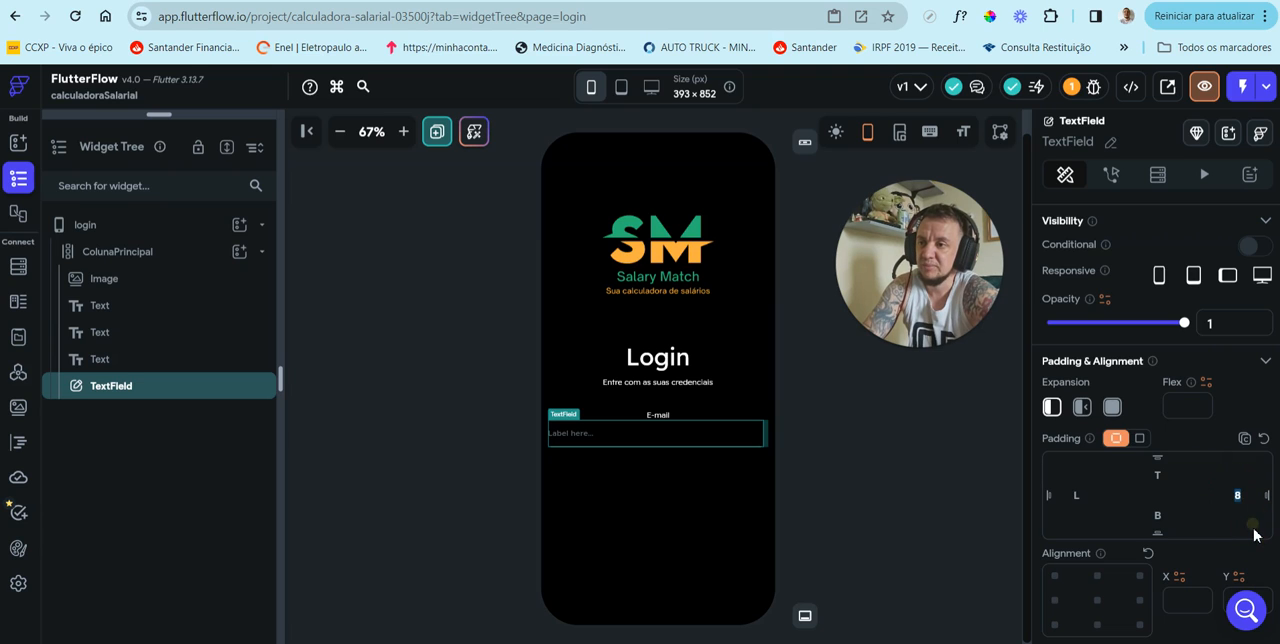
{"action": "key", "text": "BackSpace"}
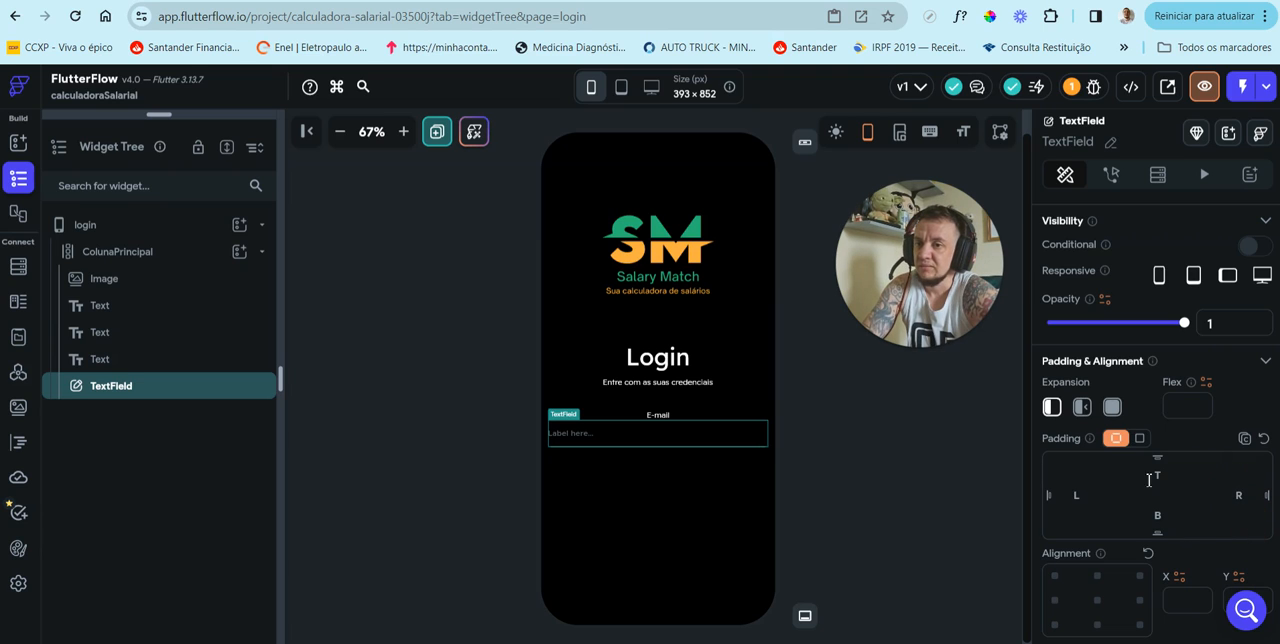
{"action": "left_click", "coordinate": [1157, 479]}
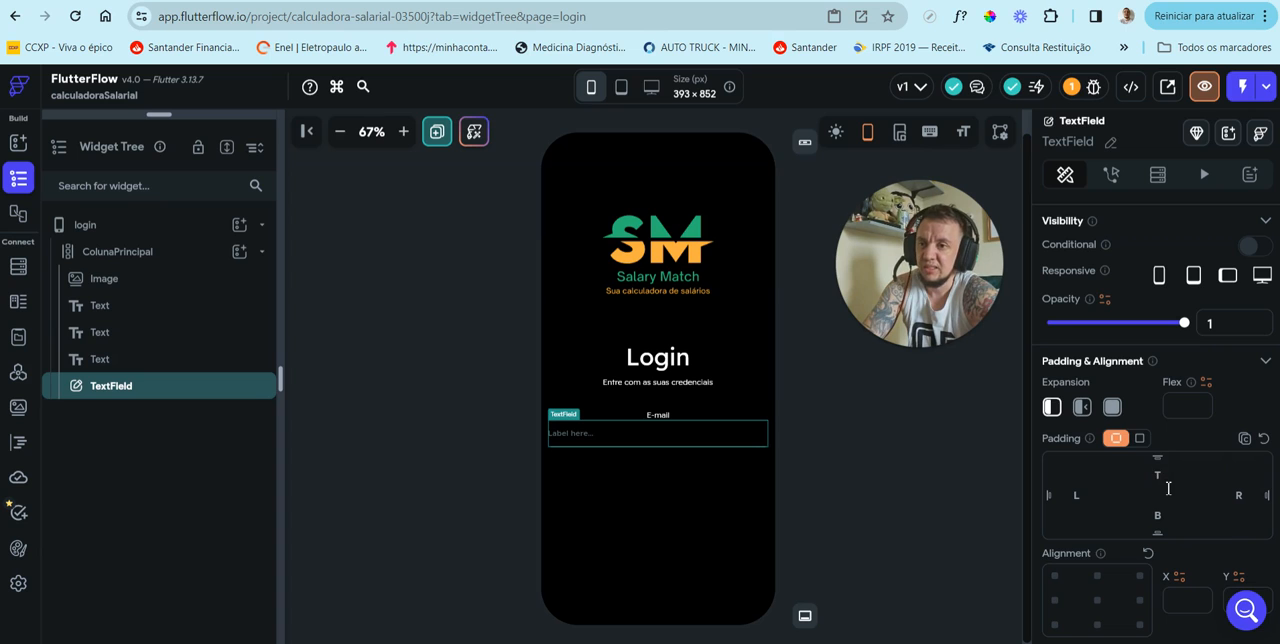
{"action": "left_click", "coordinate": [1163, 479]}
{"action": "type", "text": "10"}
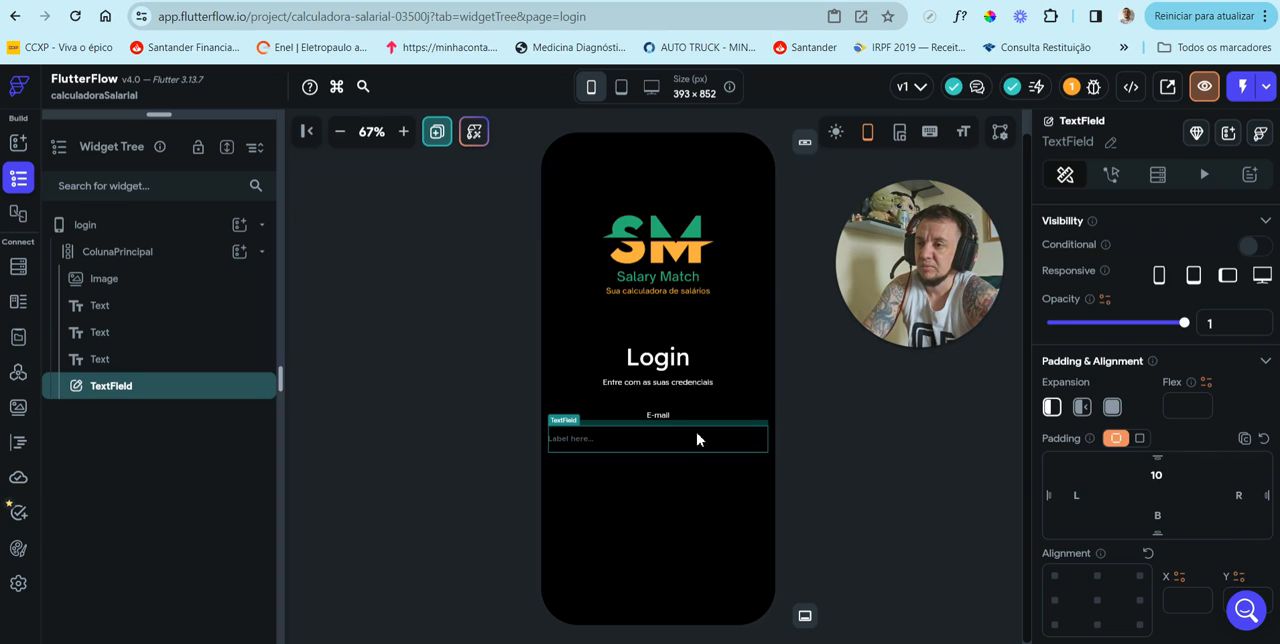
{"action": "scroll", "coordinate": [1180, 478], "scroll_direction": "down", "scroll_amount": 4}
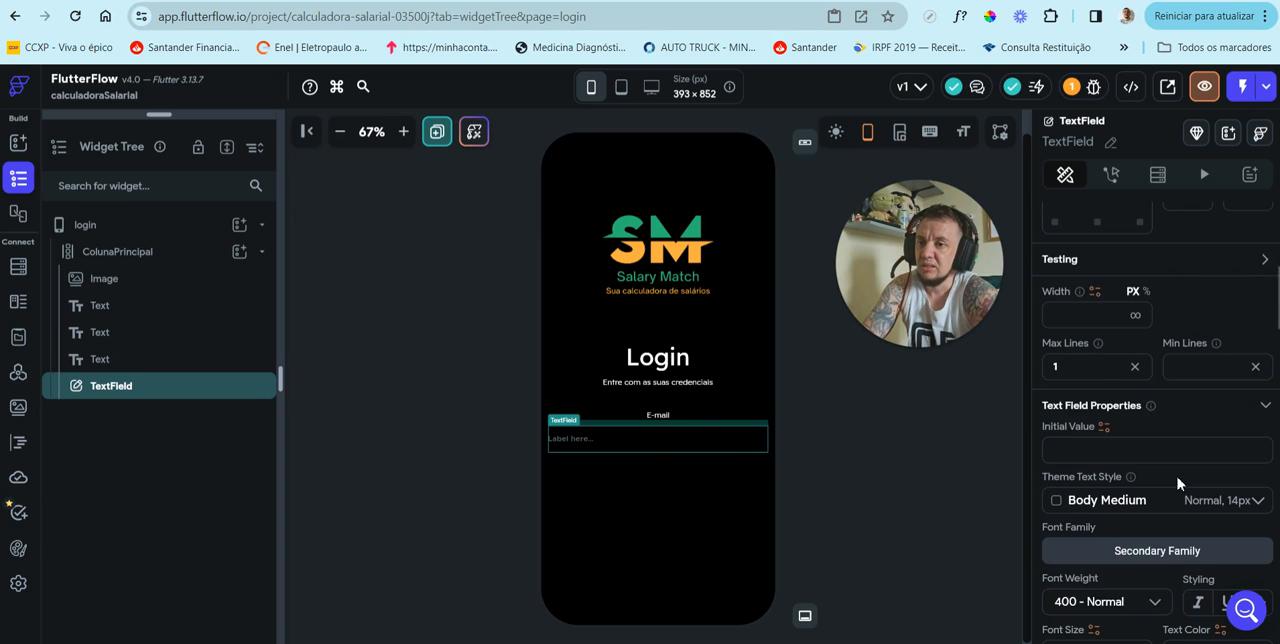
{"action": "scroll", "coordinate": [1180, 484], "scroll_direction": "down", "scroll_amount": 2}
{"action": "scroll", "coordinate": [1180, 484], "scroll_direction": "up", "scroll_amount": 6}
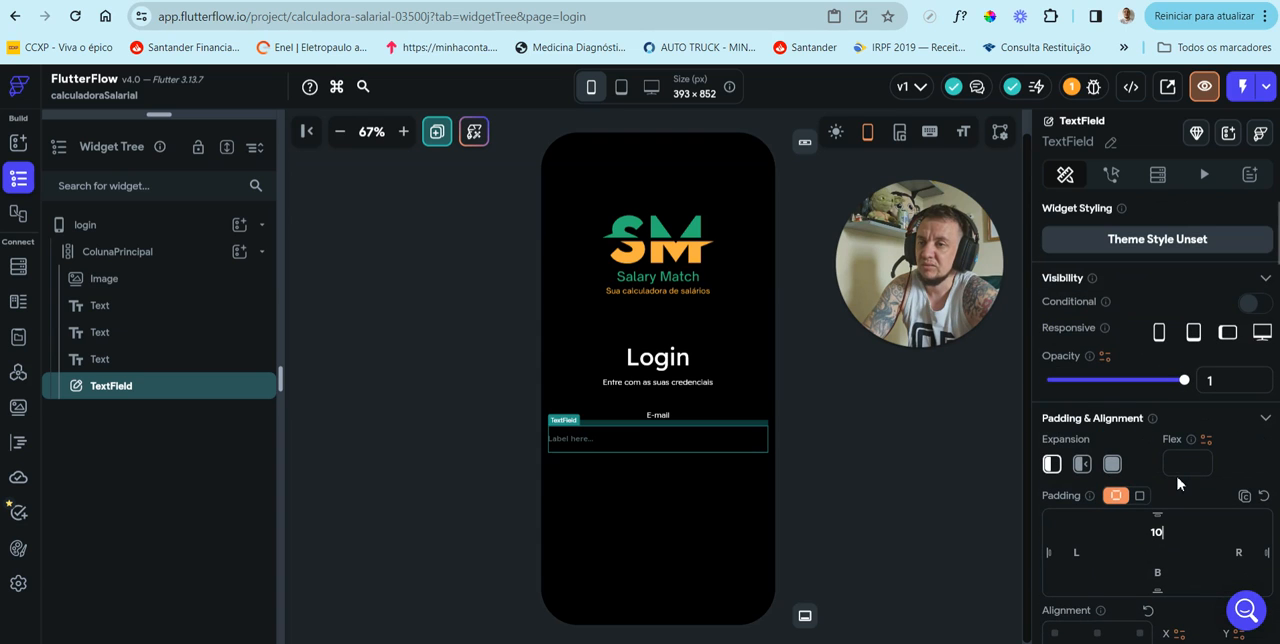
Step: Set the width of the TextField below the E-mail label to 350 px
{"action": "scroll", "coordinate": [1178, 484], "scroll_direction": "down", "scroll_amount": 4}
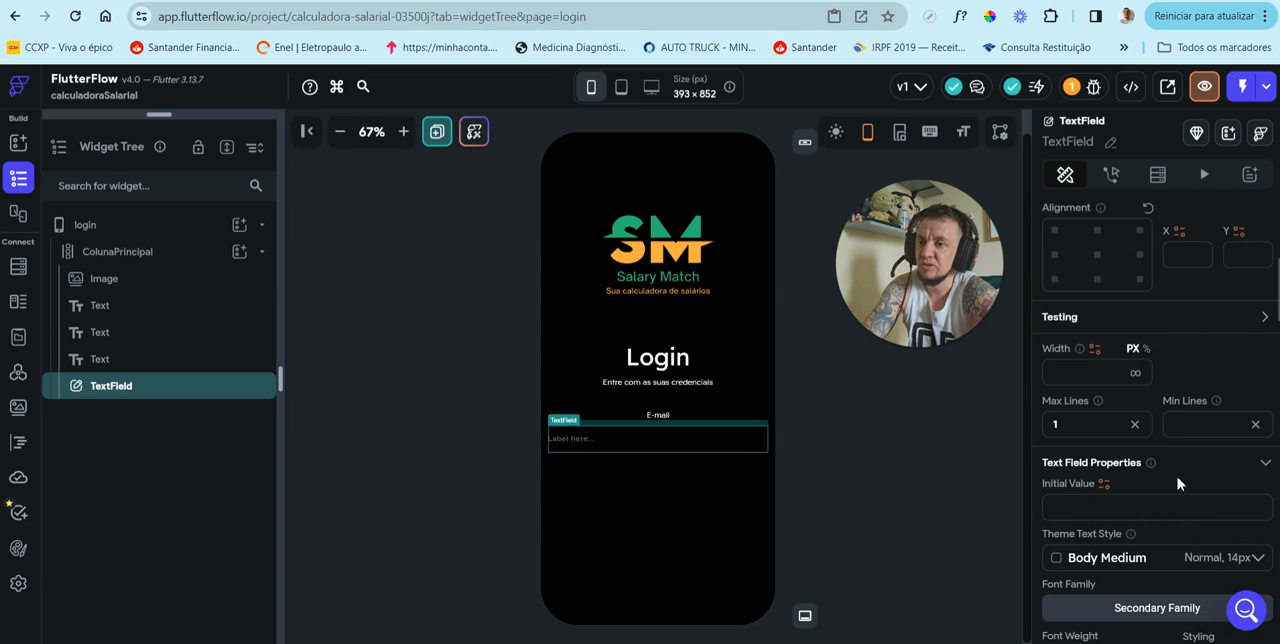
{"action": "scroll", "coordinate": [1178, 484], "scroll_direction": "down", "scroll_amount": 1}
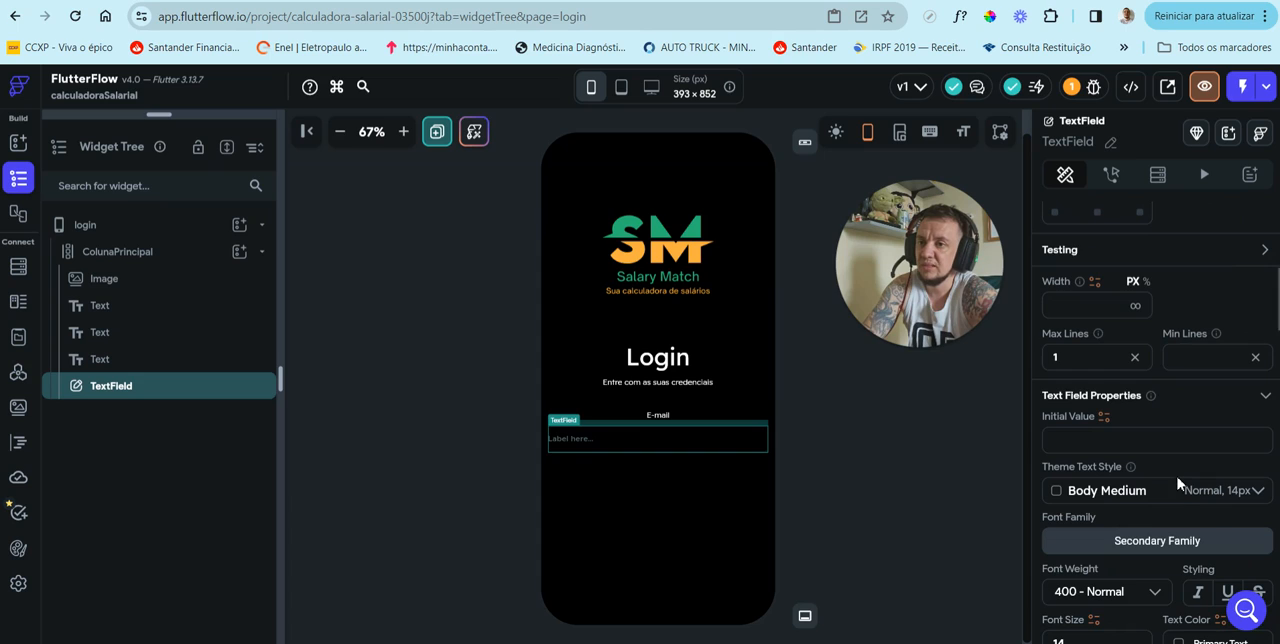
{"action": "left_click", "coordinate": [1092, 307]}
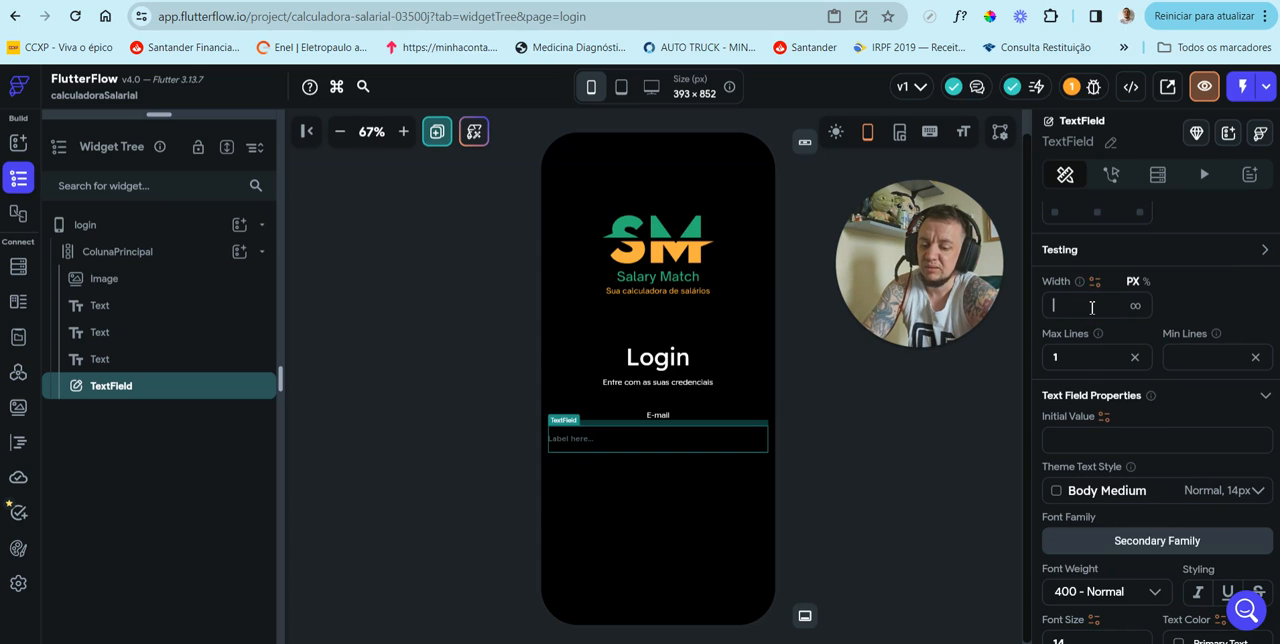
{"action": "type", "text": "400"}
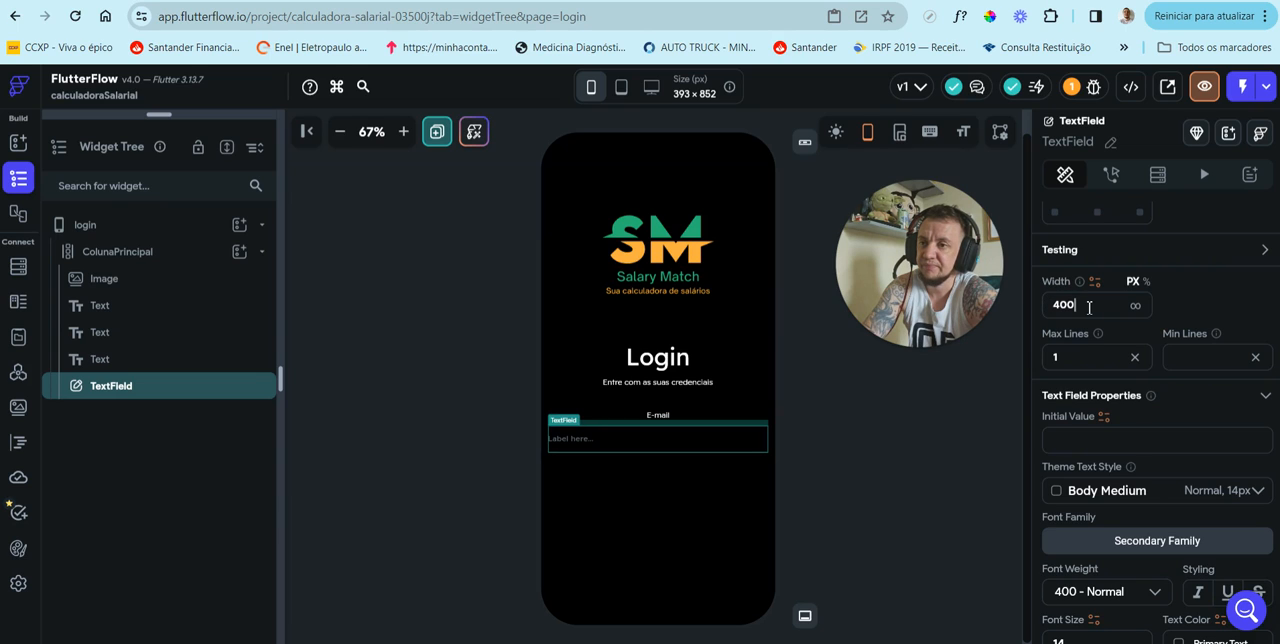
{"action": "left_click_drag", "start_coordinate": [1090, 307], "coordinate": [1049, 312]}
{"action": "type", "text": "380"}
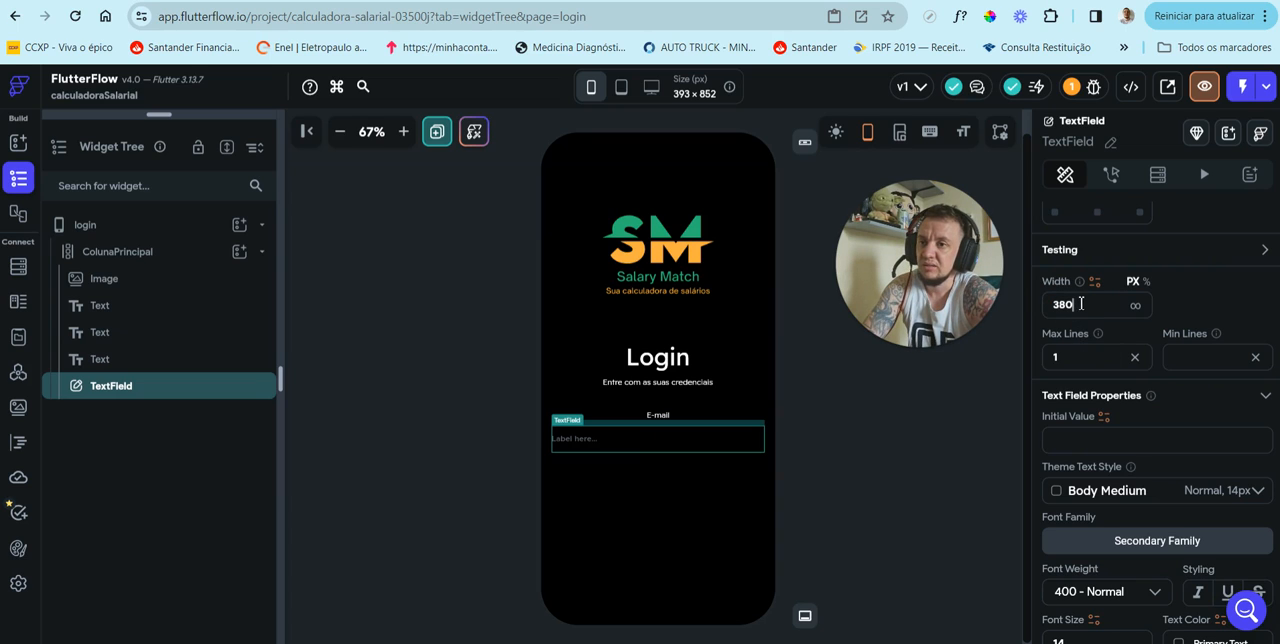
{"action": "left_click_drag", "start_coordinate": [1080, 304], "coordinate": [1031, 301]}
{"action": "type", "text": "350"}
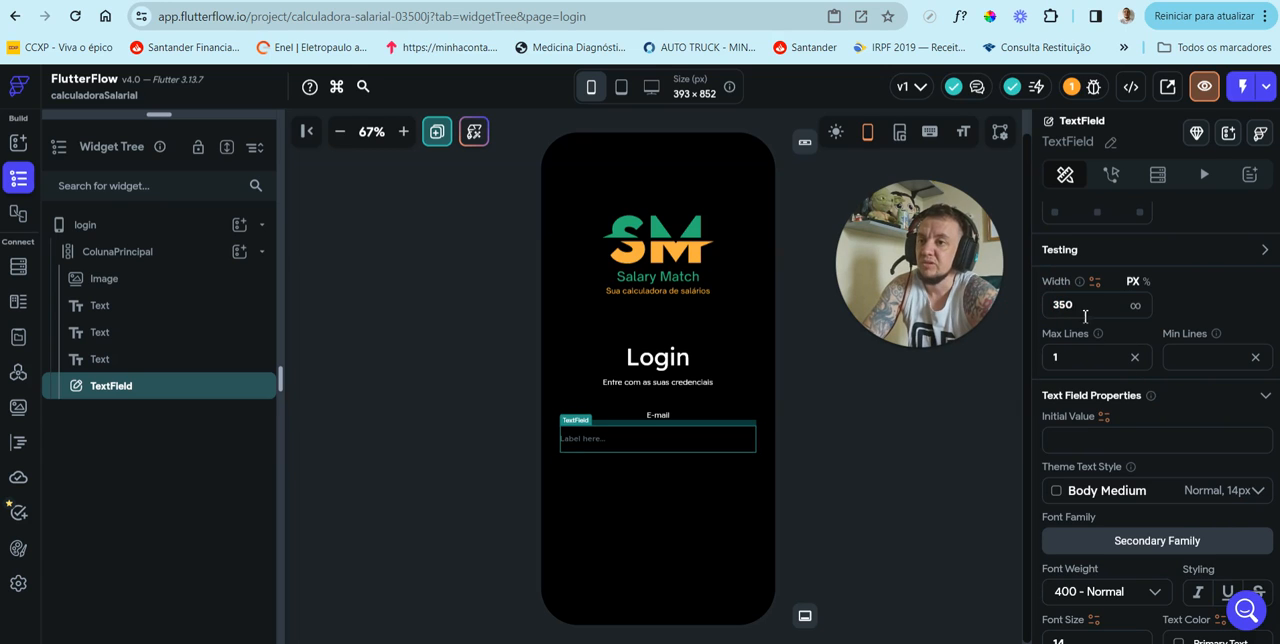
{"action": "left_click", "coordinate": [709, 498]}
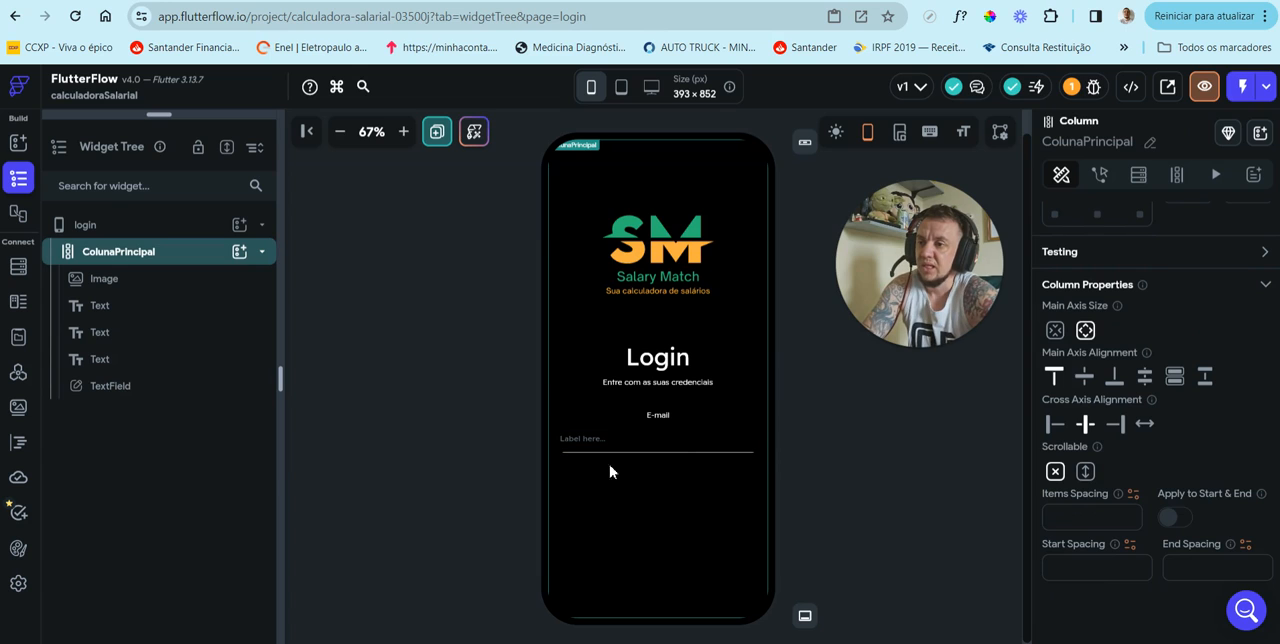
Step: Replace the TextField's label text with a sample e-mail address as placeholder
{"action": "left_click", "coordinate": [637, 438]}
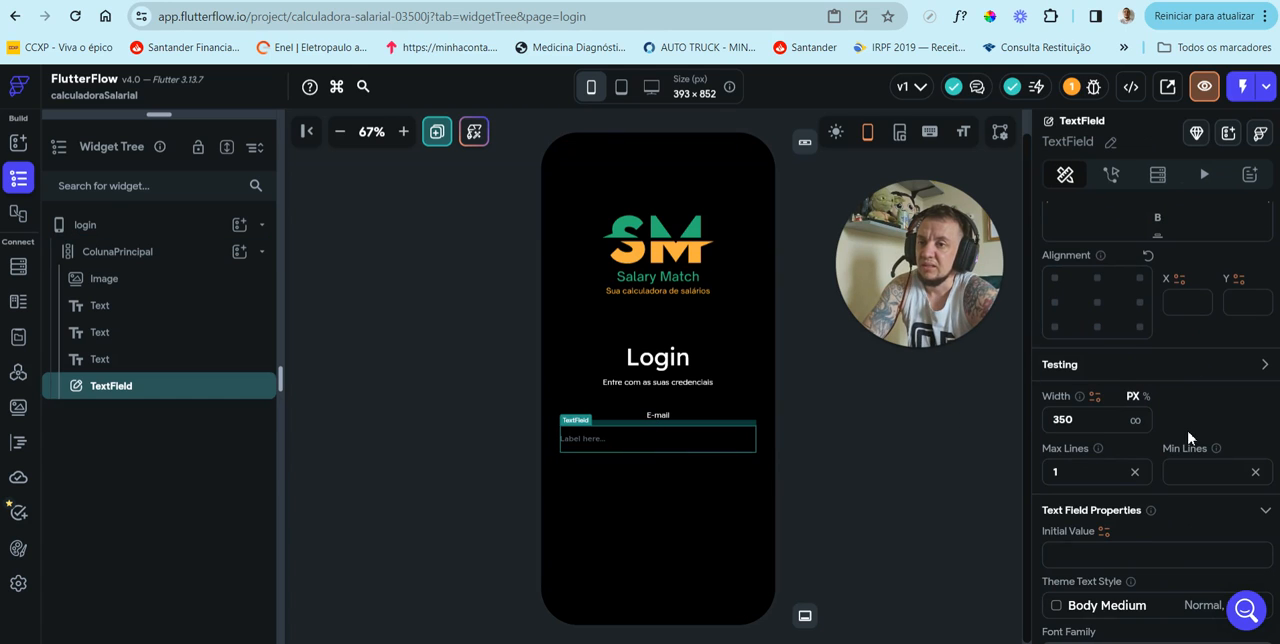
{"action": "scroll", "coordinate": [1190, 432], "scroll_direction": "down", "scroll_amount": 4}
{"action": "scroll", "coordinate": [1190, 432], "scroll_direction": "down", "scroll_amount": 5}
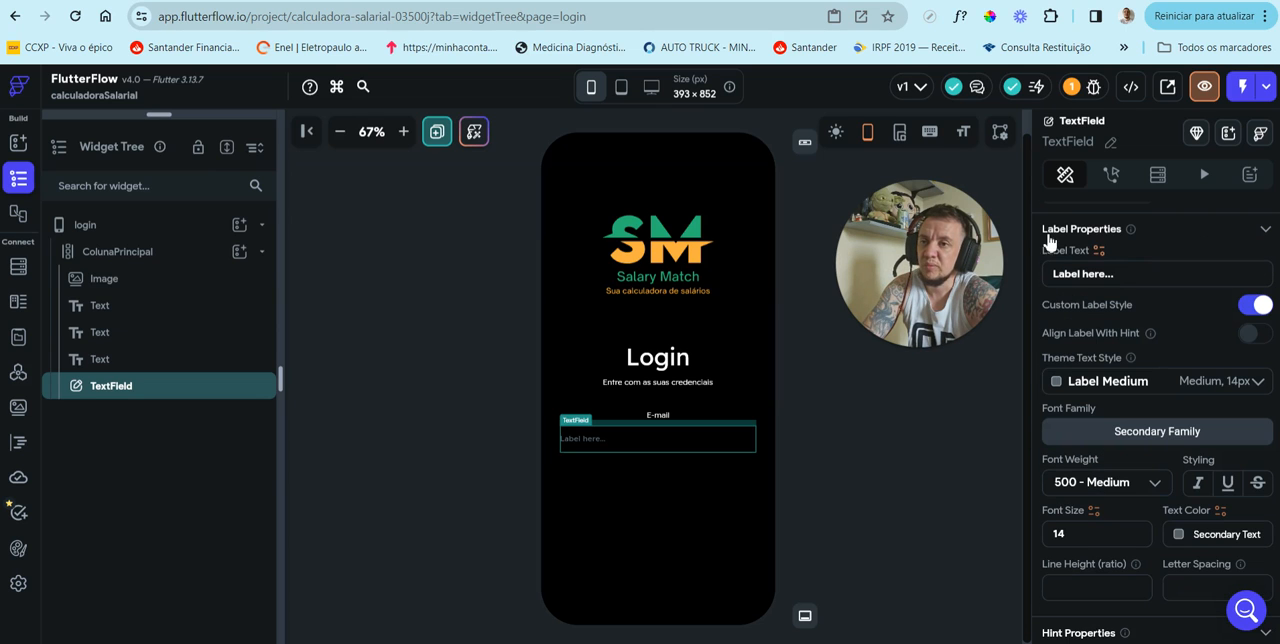
{"action": "left_click", "coordinate": [1035, 275]}
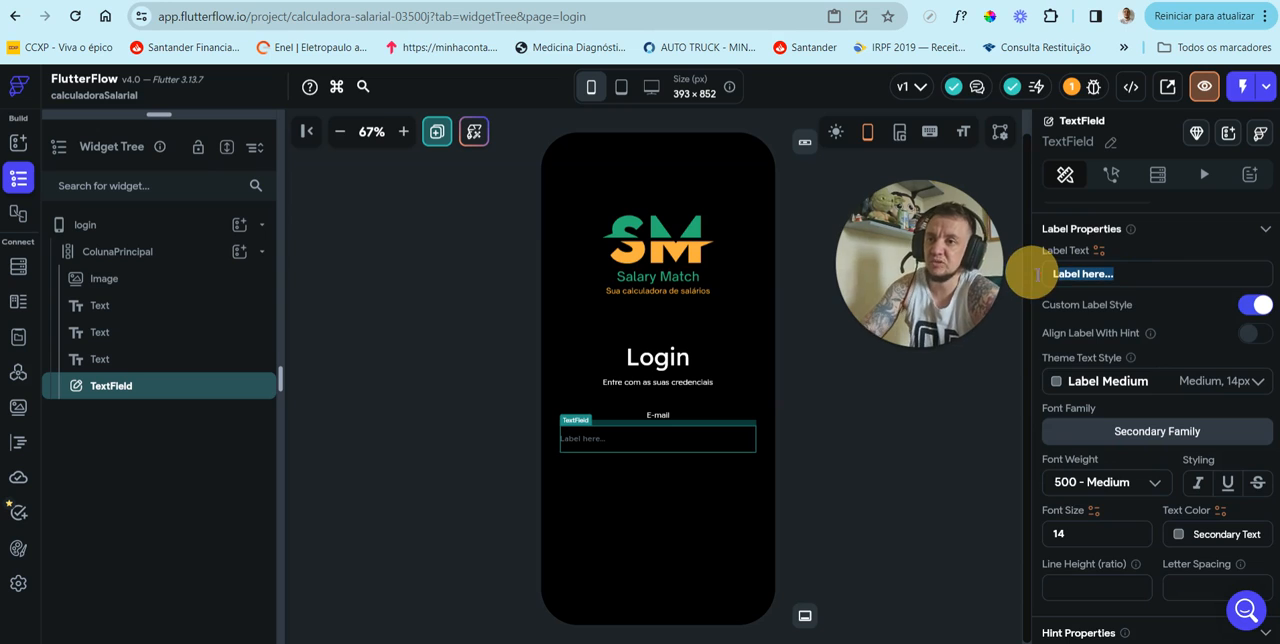
{"action": "key", "text": "ctrl+a"}
{"action": "key", "text": "BackSpace"}
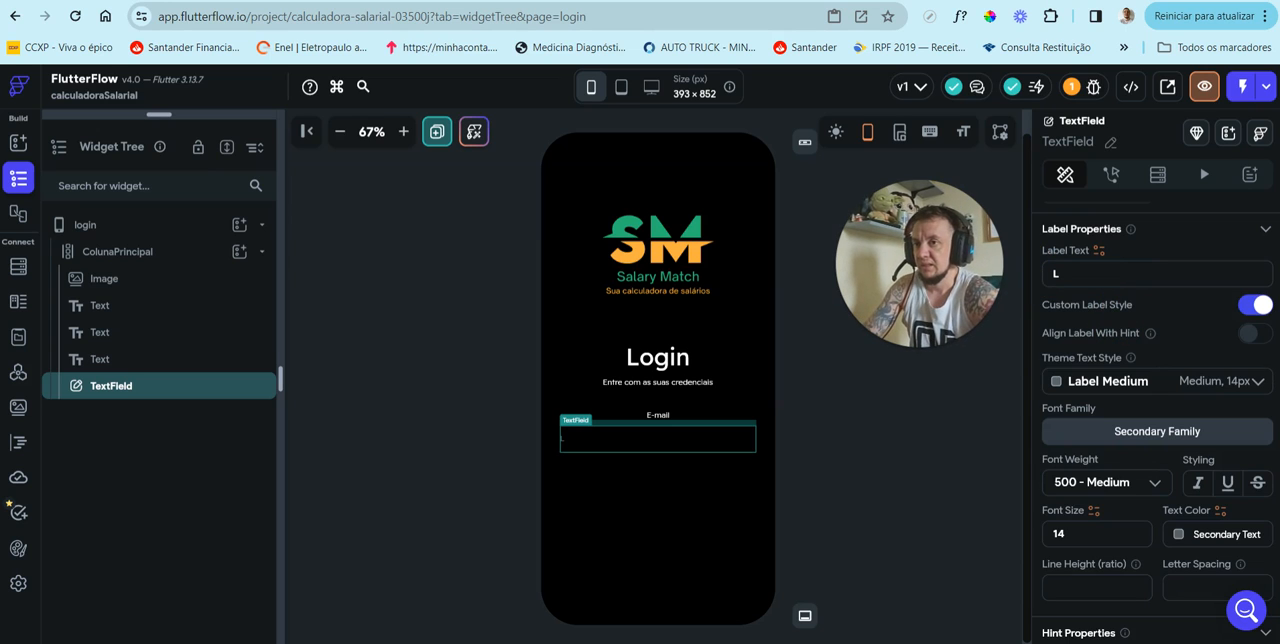
{"action": "type", "text": "e"}
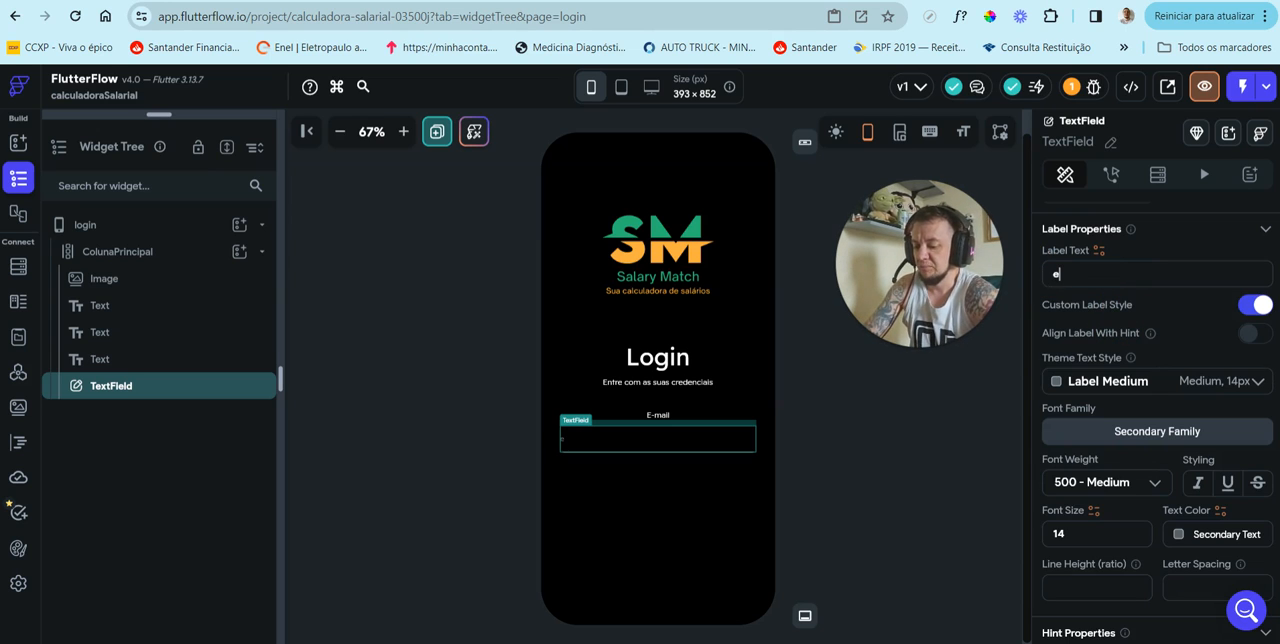
{"action": "type", "text": "-mail@"}
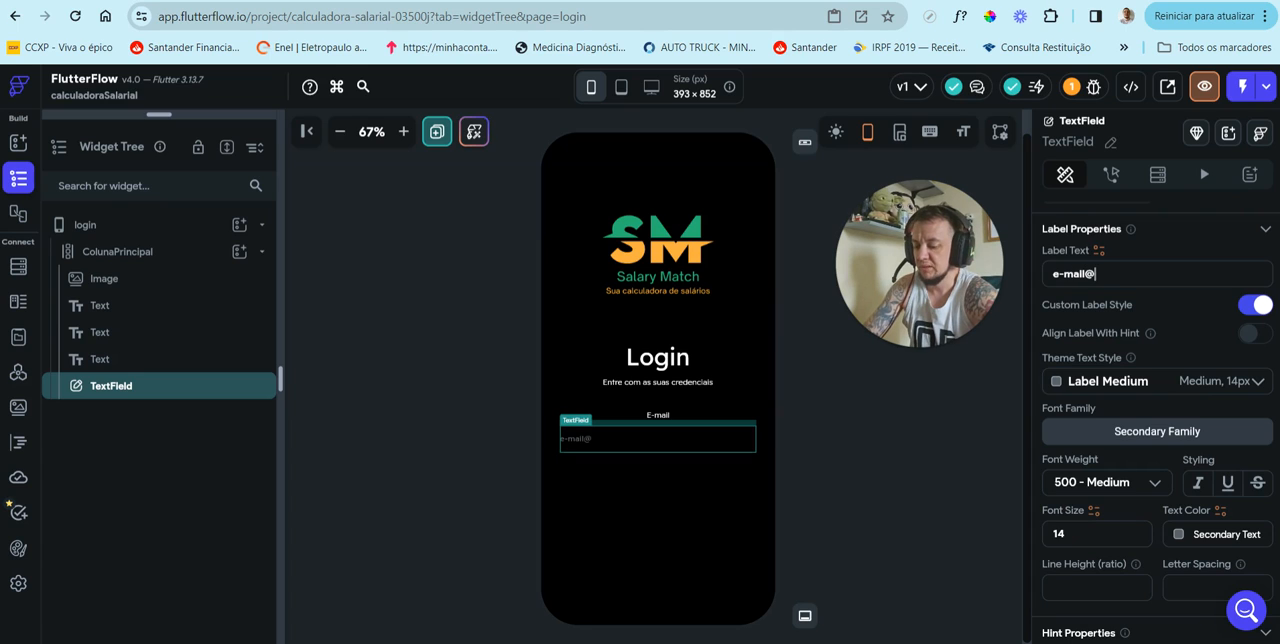
{"action": "key", "text": "BackSpace"}
{"action": "key", "text": "BackSpace"}
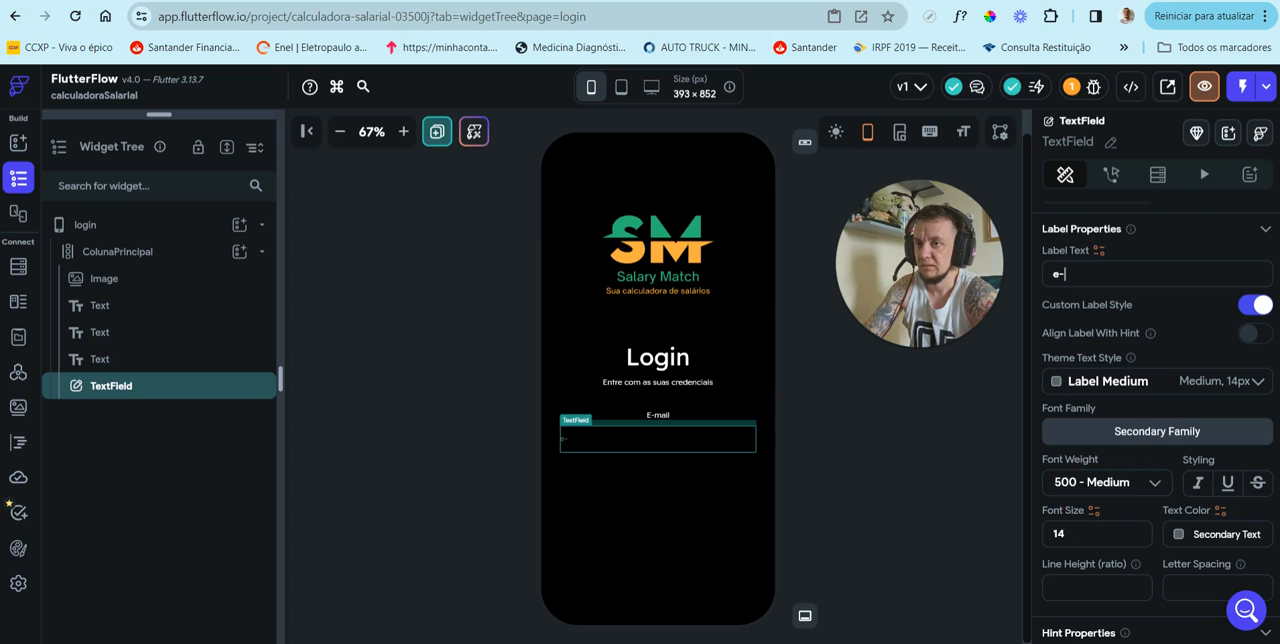
{"action": "key", "text": "BackSpace"}
{"action": "type", "text": "ma"}
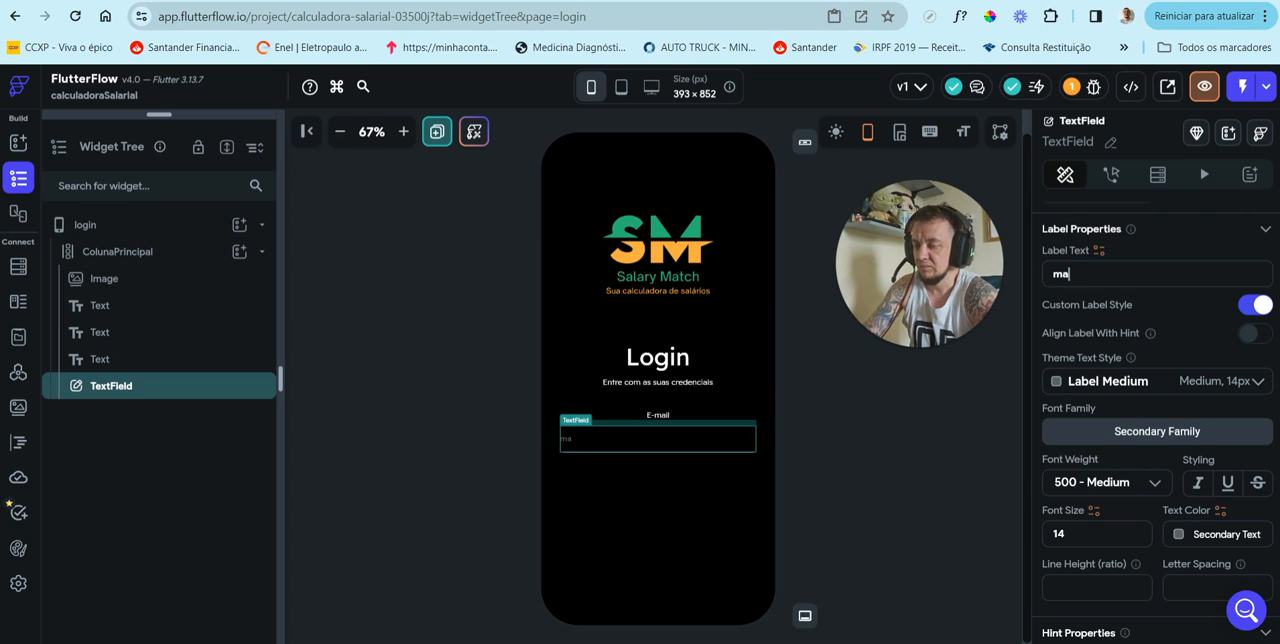
{"action": "type", "text": "il@"}
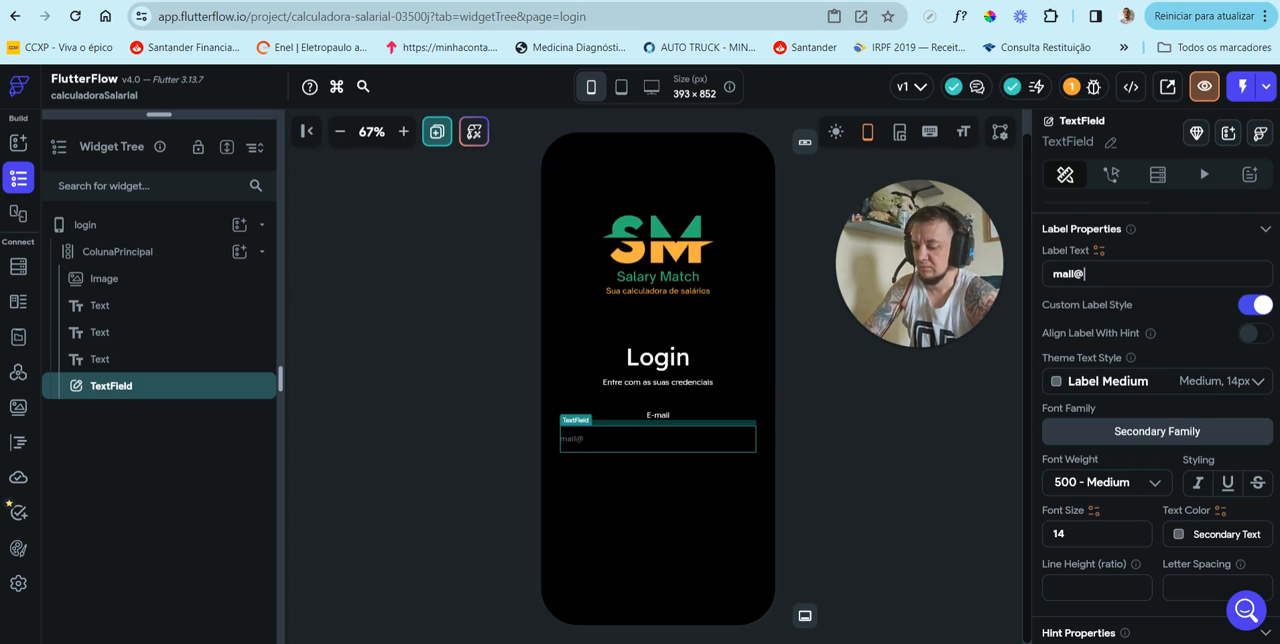
{"action": "type", "text": "email.com"}
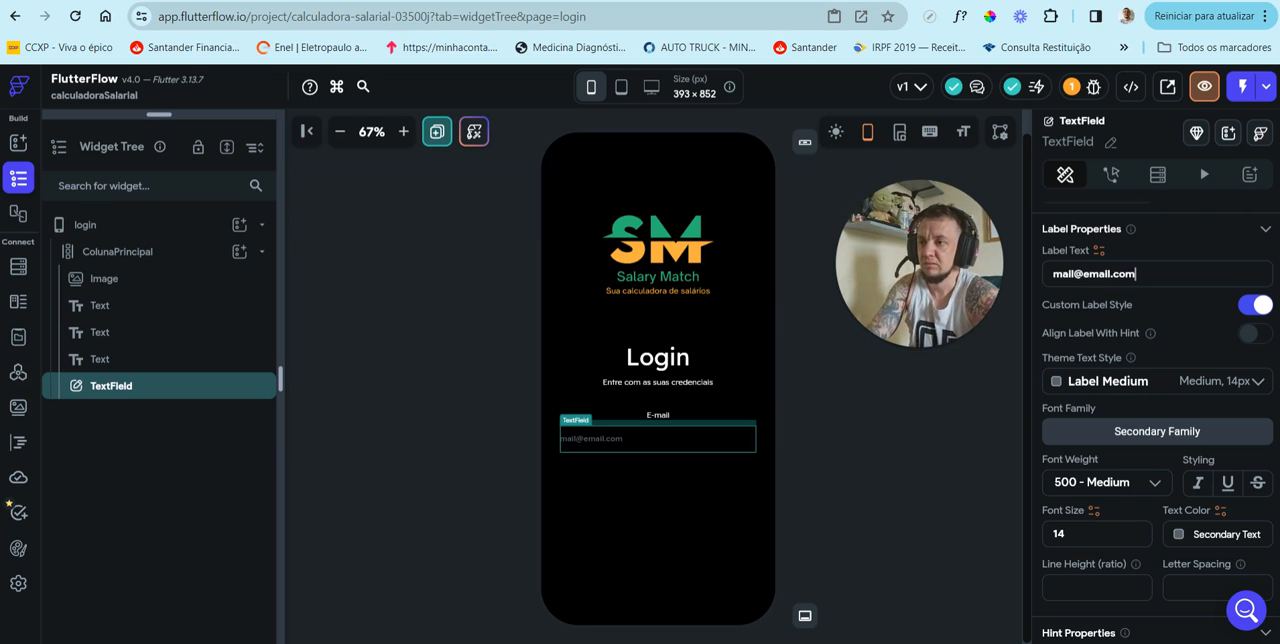
{"action": "left_click", "coordinate": [1055, 277]}
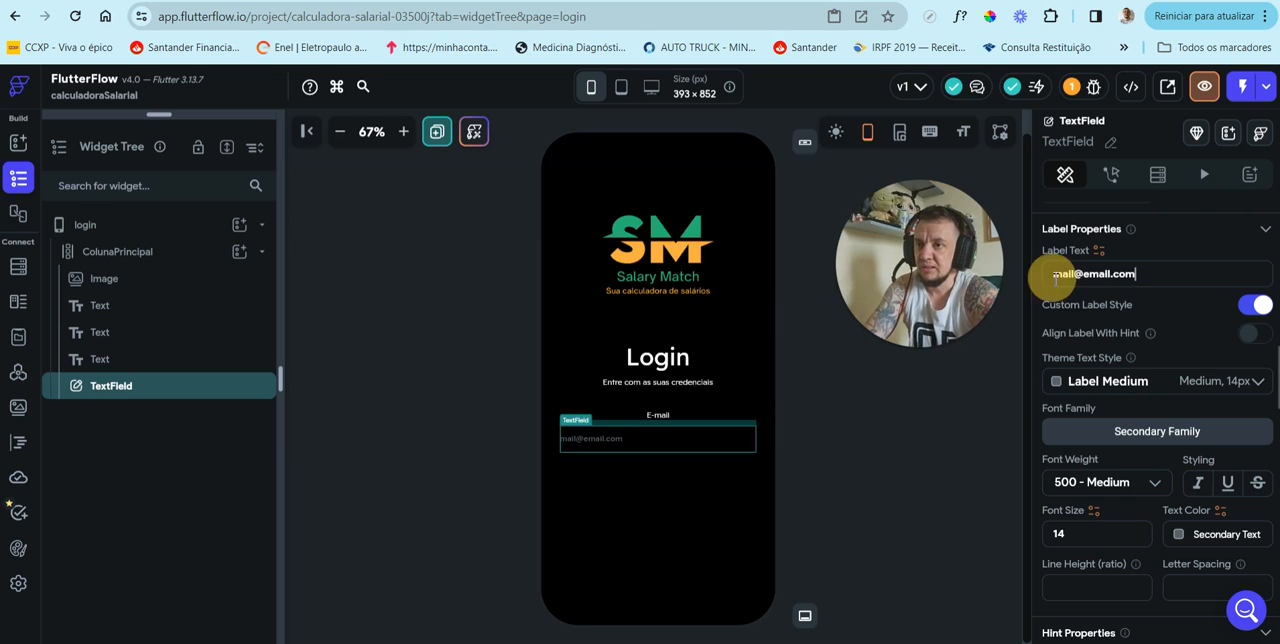
{"action": "type", "text": "e"}
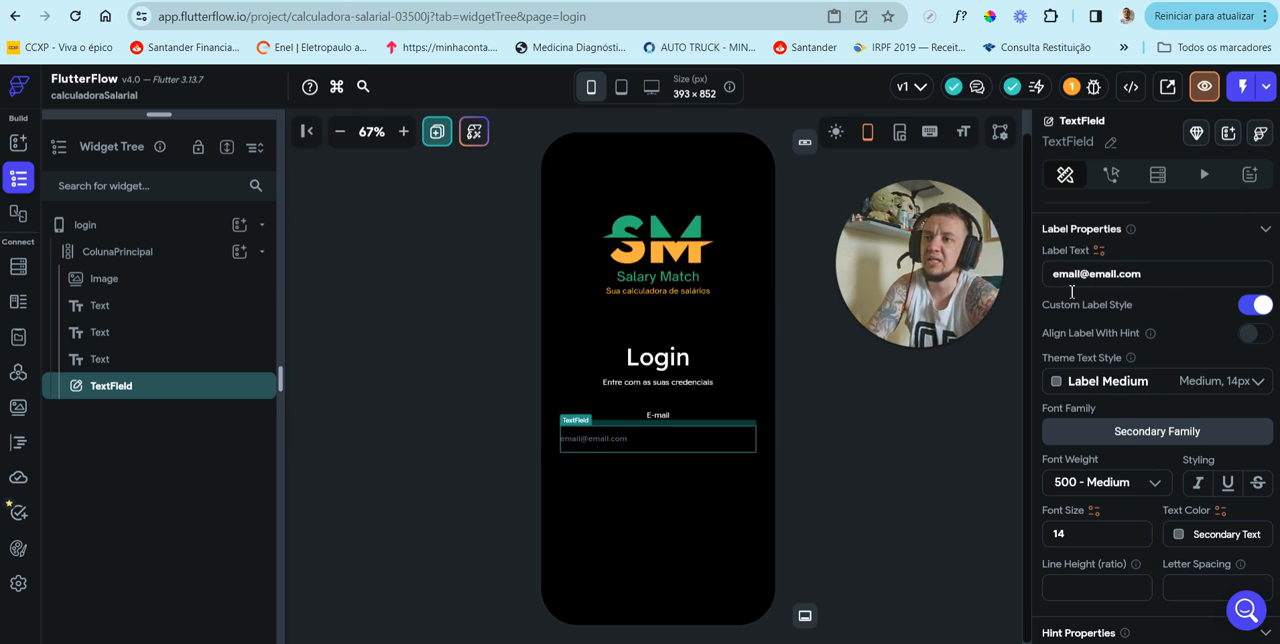
Step: Set the TextField's input border type to Outline
{"action": "scroll", "coordinate": [1150, 410], "scroll_direction": "down", "scroll_amount": 5}
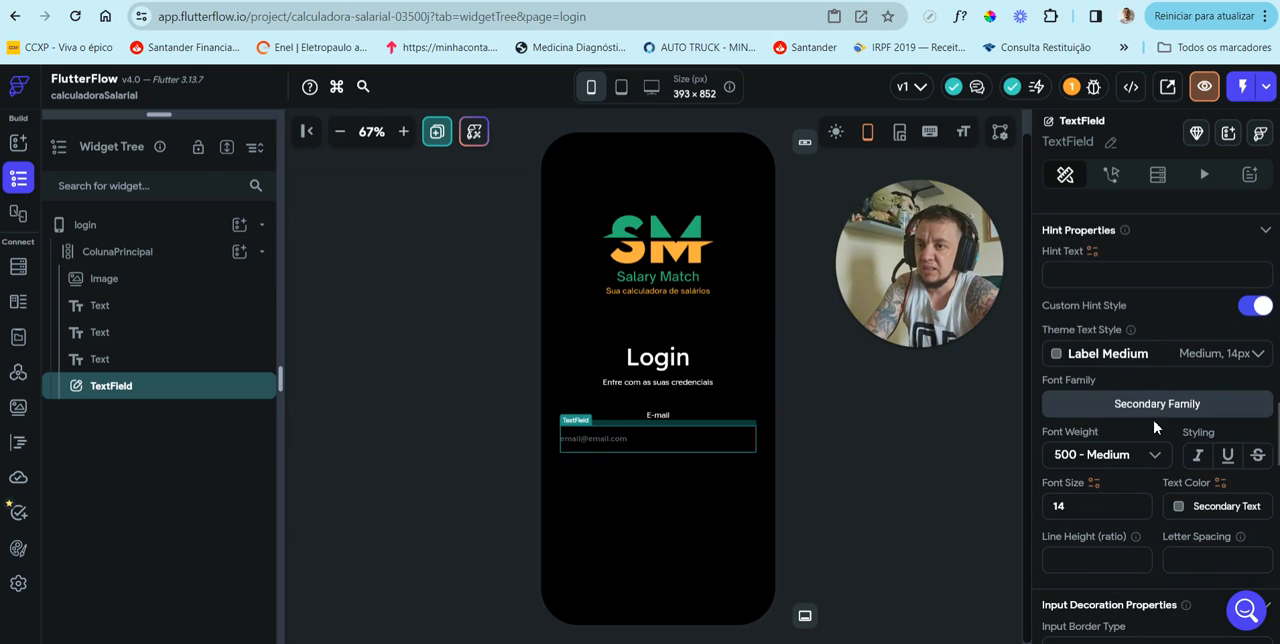
{"action": "scroll", "coordinate": [1154, 428], "scroll_direction": "down", "scroll_amount": 3}
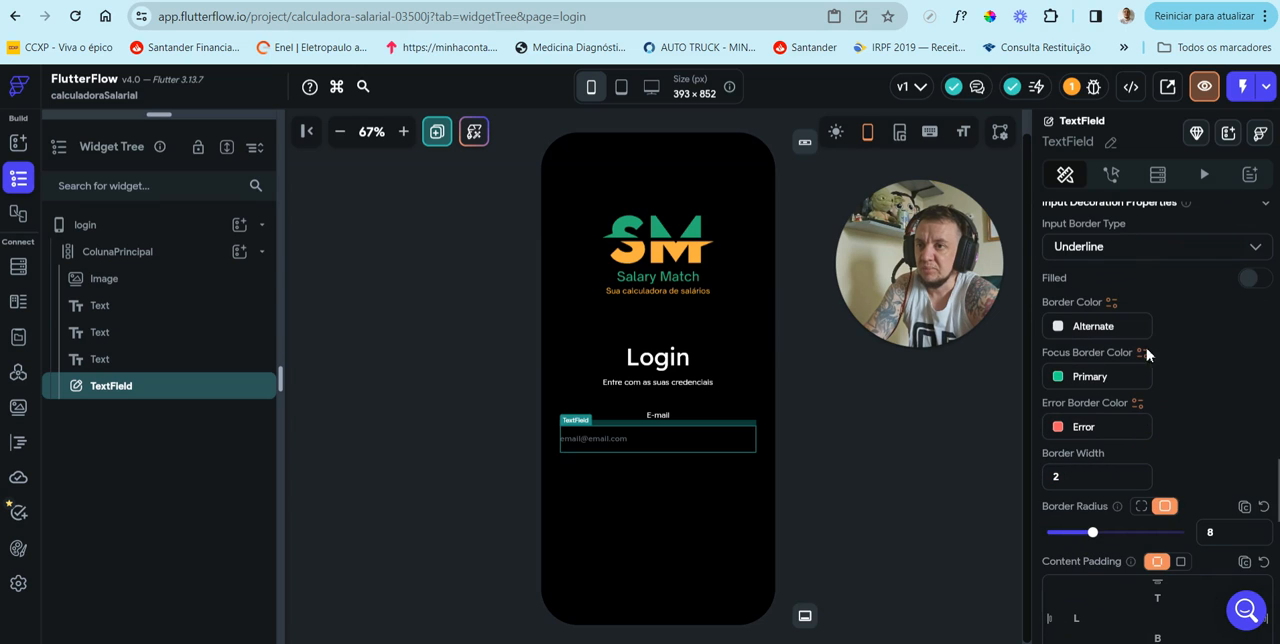
{"action": "scroll", "coordinate": [1152, 280], "scroll_direction": "up", "scroll_amount": 1}
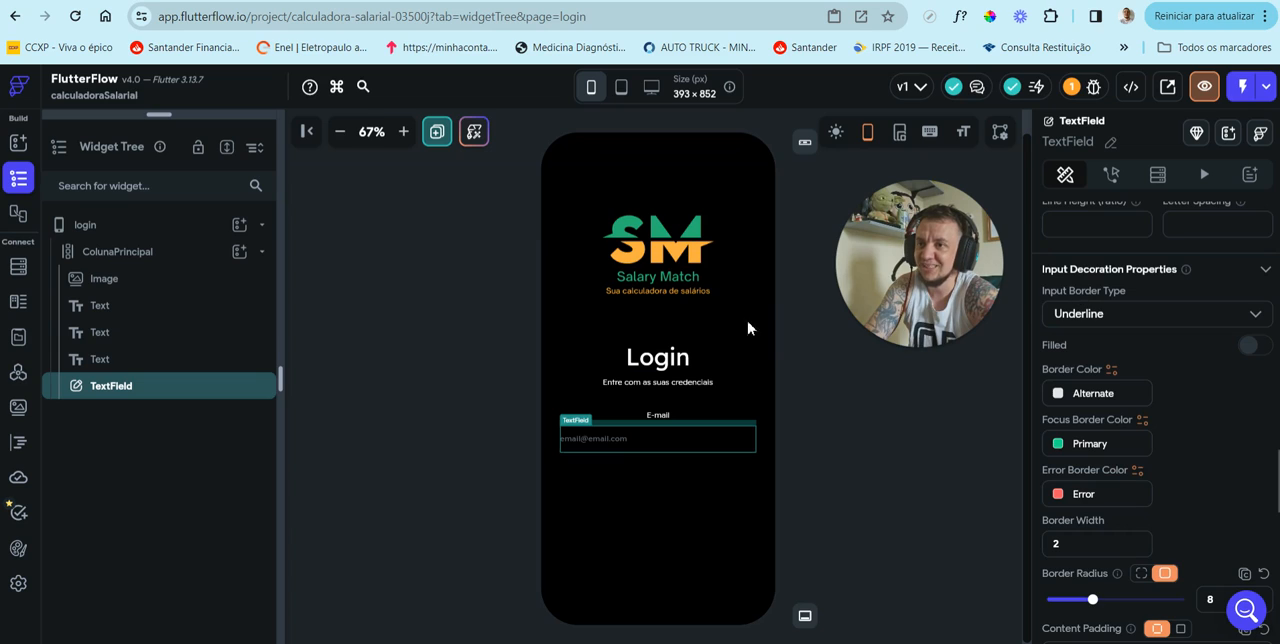
{"action": "left_click", "coordinate": [1117, 320]}
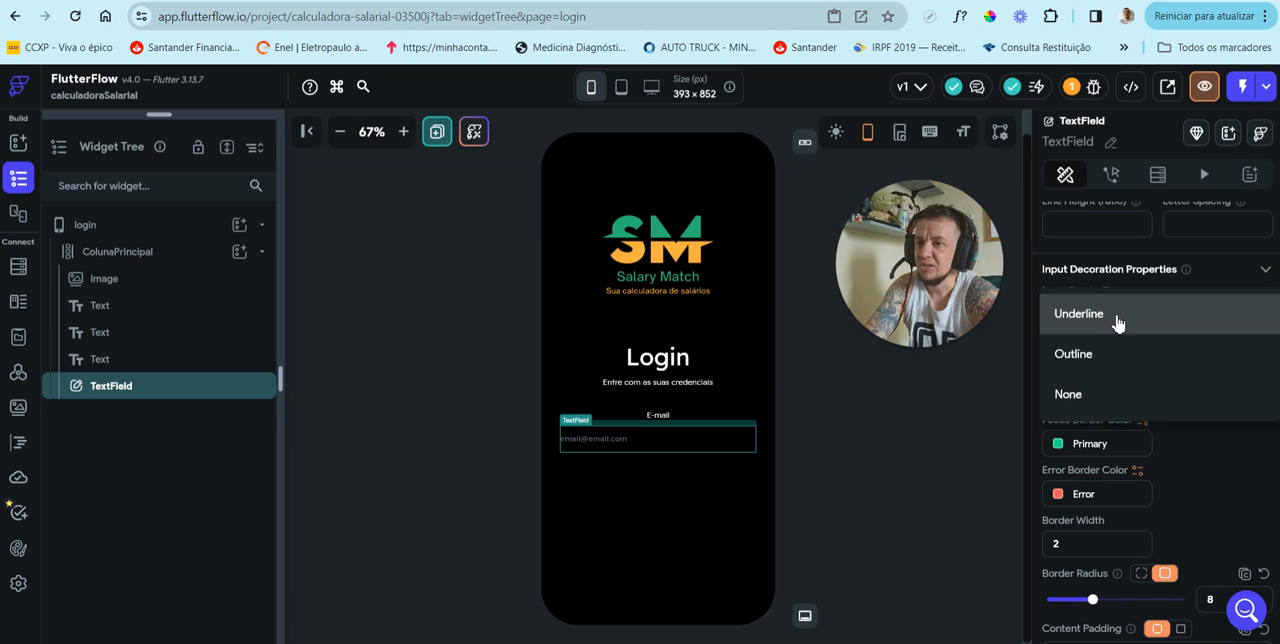
{"action": "left_click", "coordinate": [1102, 398]}
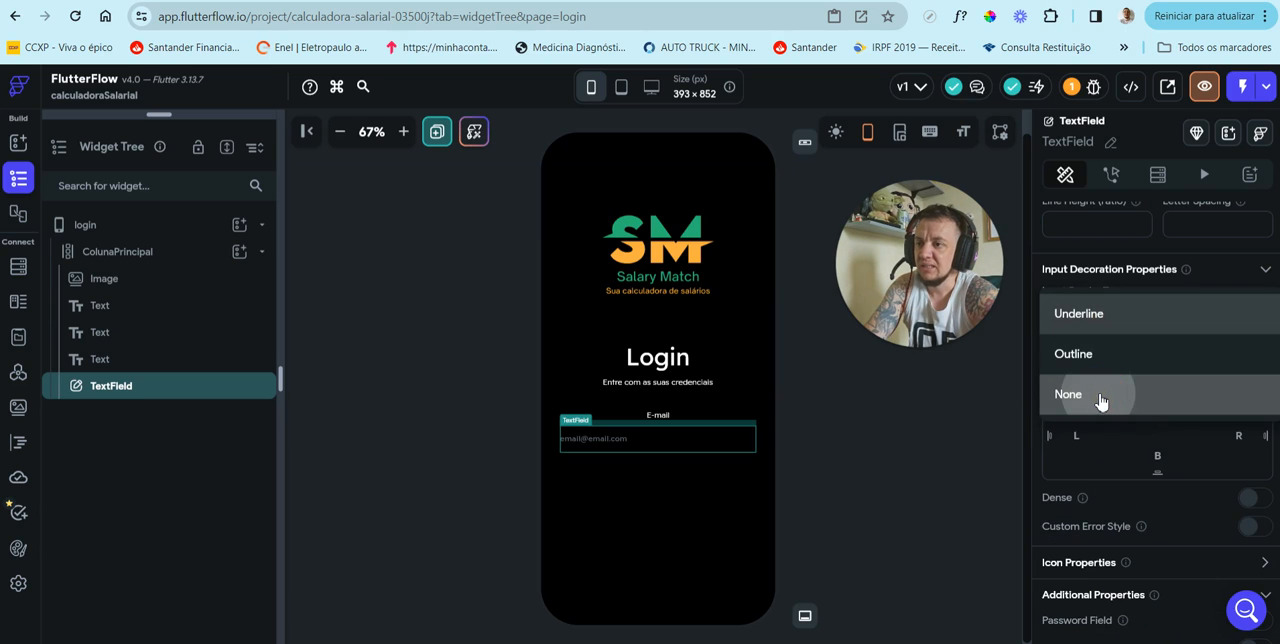
{"action": "left_click", "coordinate": [1115, 318]}
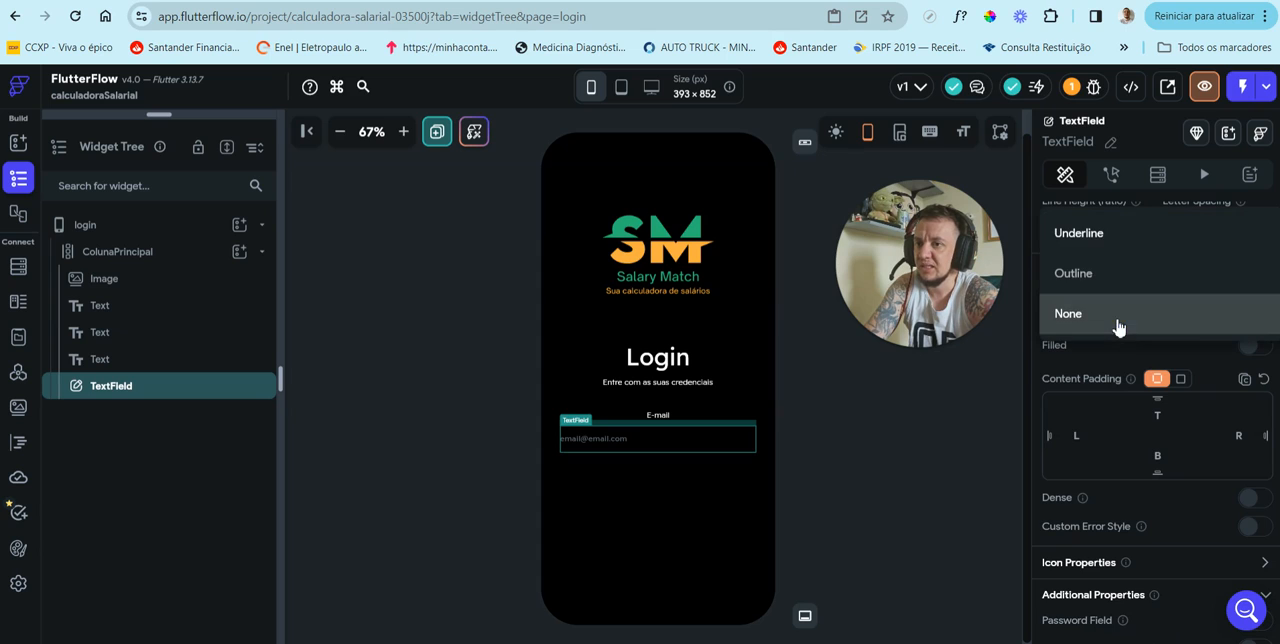
{"action": "left_click", "coordinate": [1123, 286]}
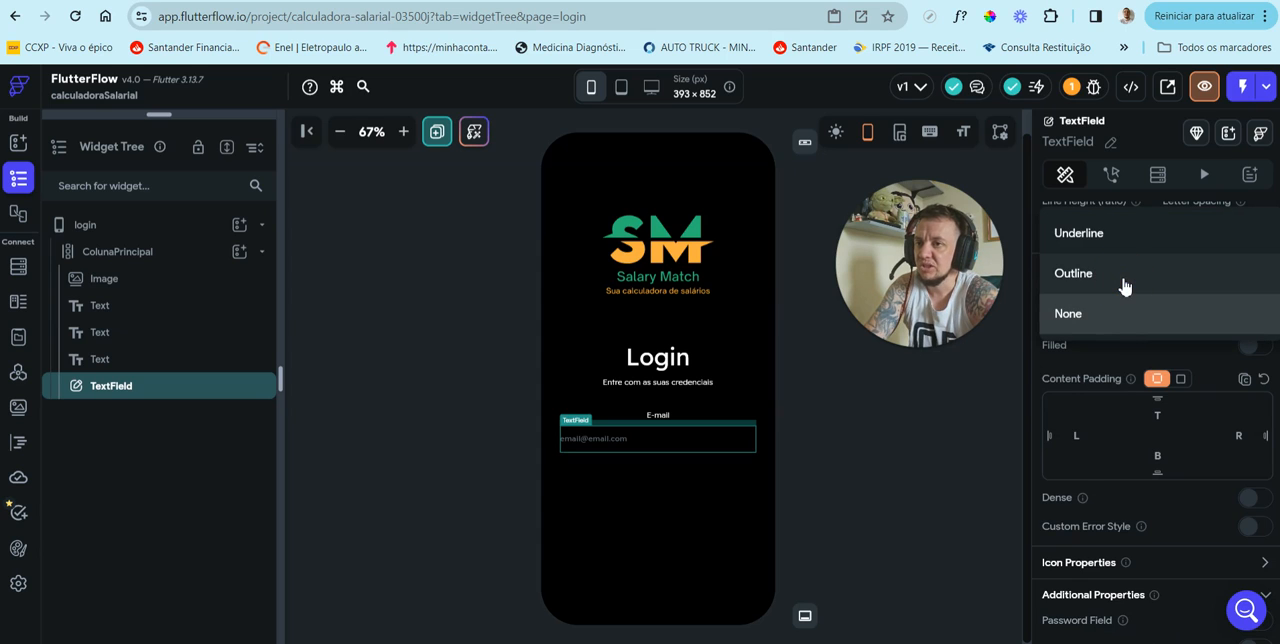
{"action": "left_click", "coordinate": [698, 518]}
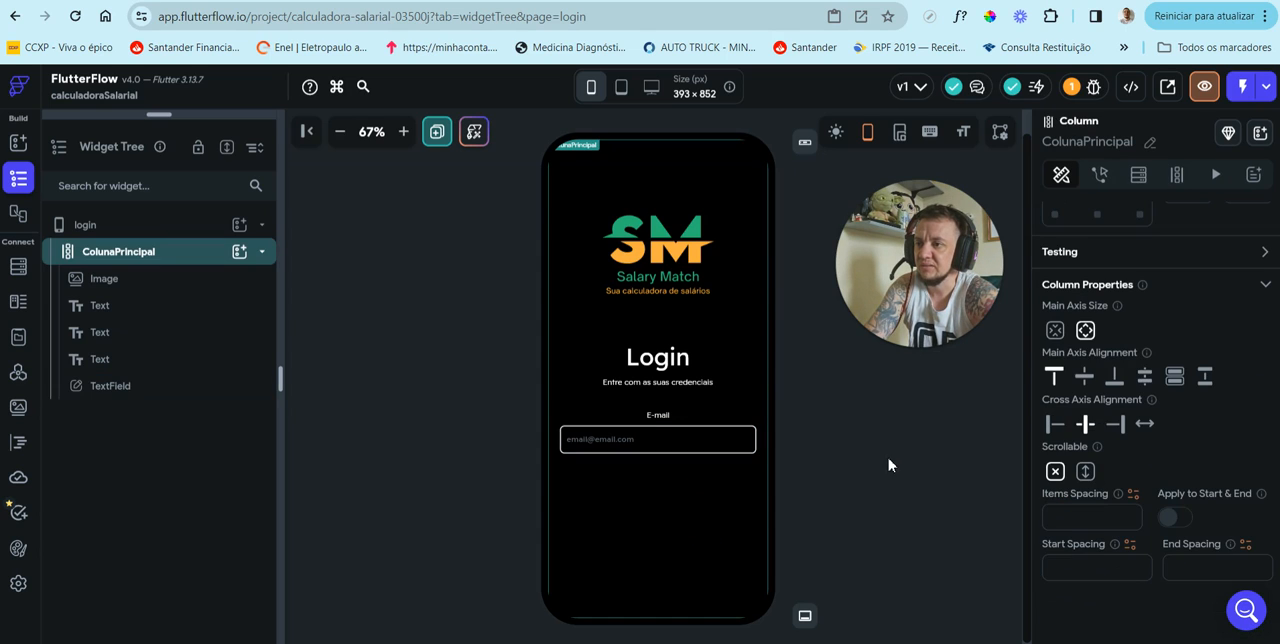
Step: Turn on Filled for the TextField and set its fill color to the recent light gray #DBE2E7
{"action": "left_click", "coordinate": [658, 439]}
{"action": "scroll", "coordinate": [1153, 437], "scroll_direction": "down", "scroll_amount": 6}
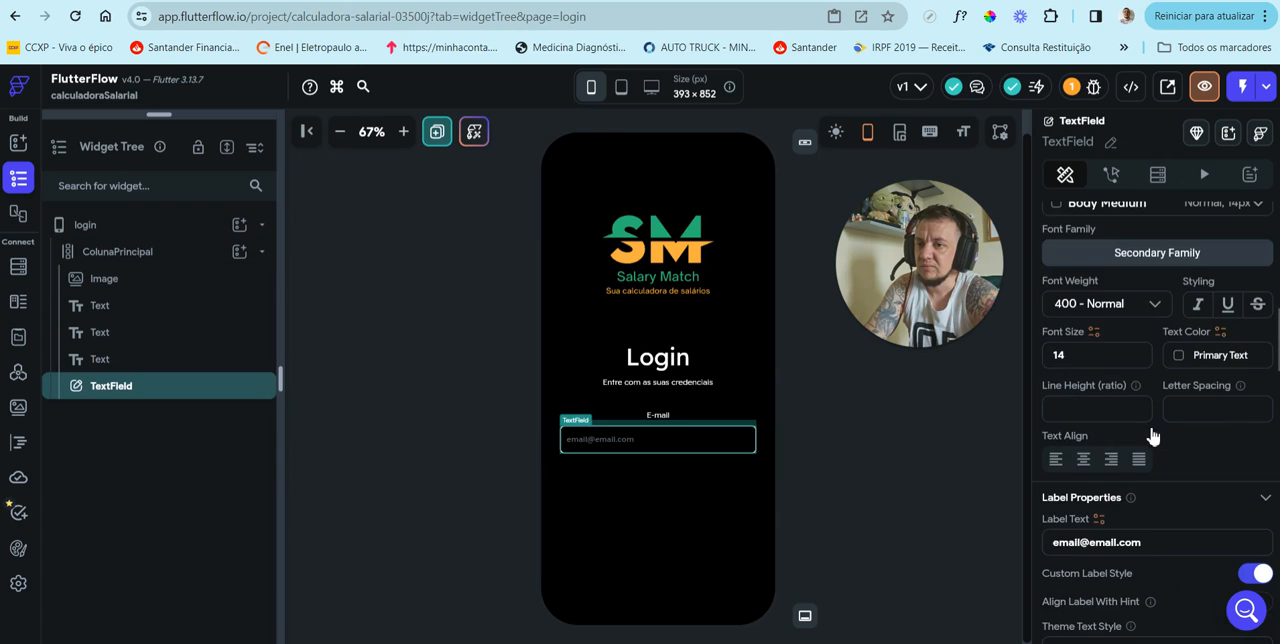
{"action": "scroll", "coordinate": [1153, 437], "scroll_direction": "down", "scroll_amount": 6}
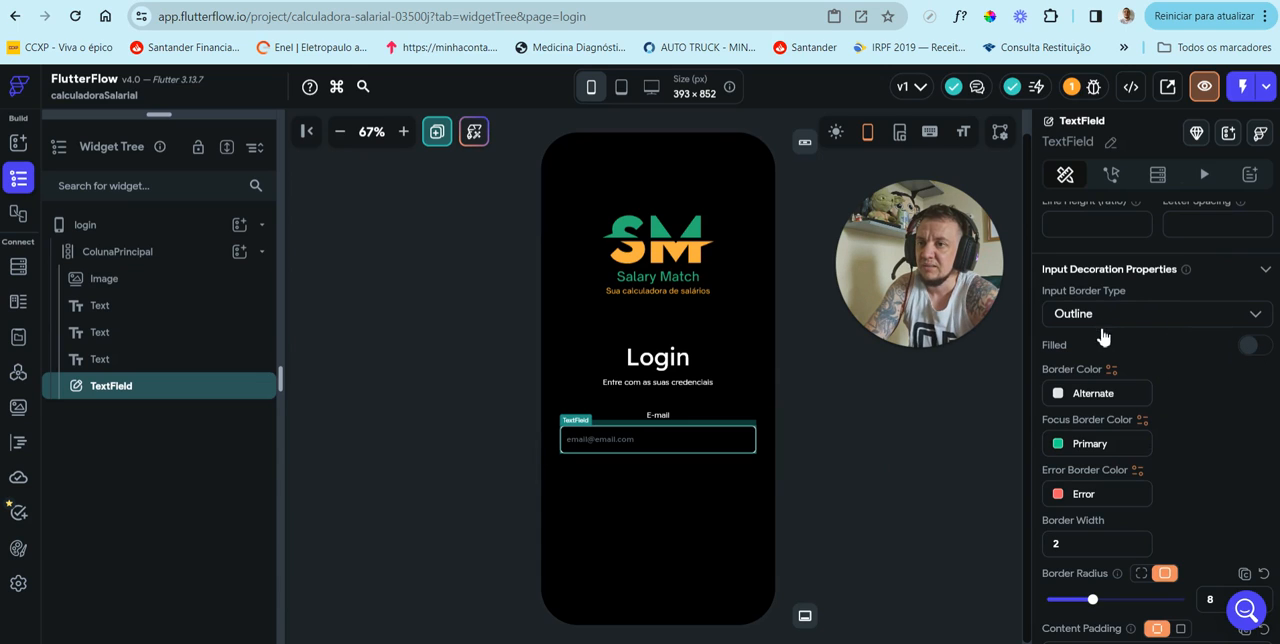
{"action": "left_click", "coordinate": [1258, 347]}
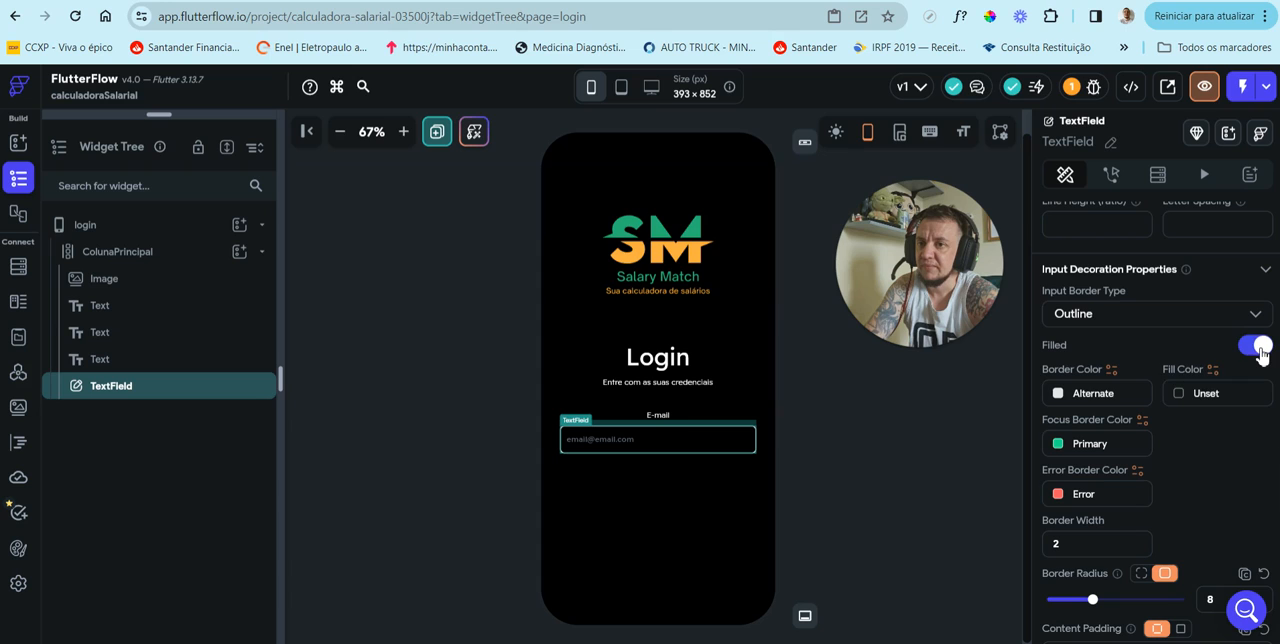
{"action": "left_click", "coordinate": [1180, 393]}
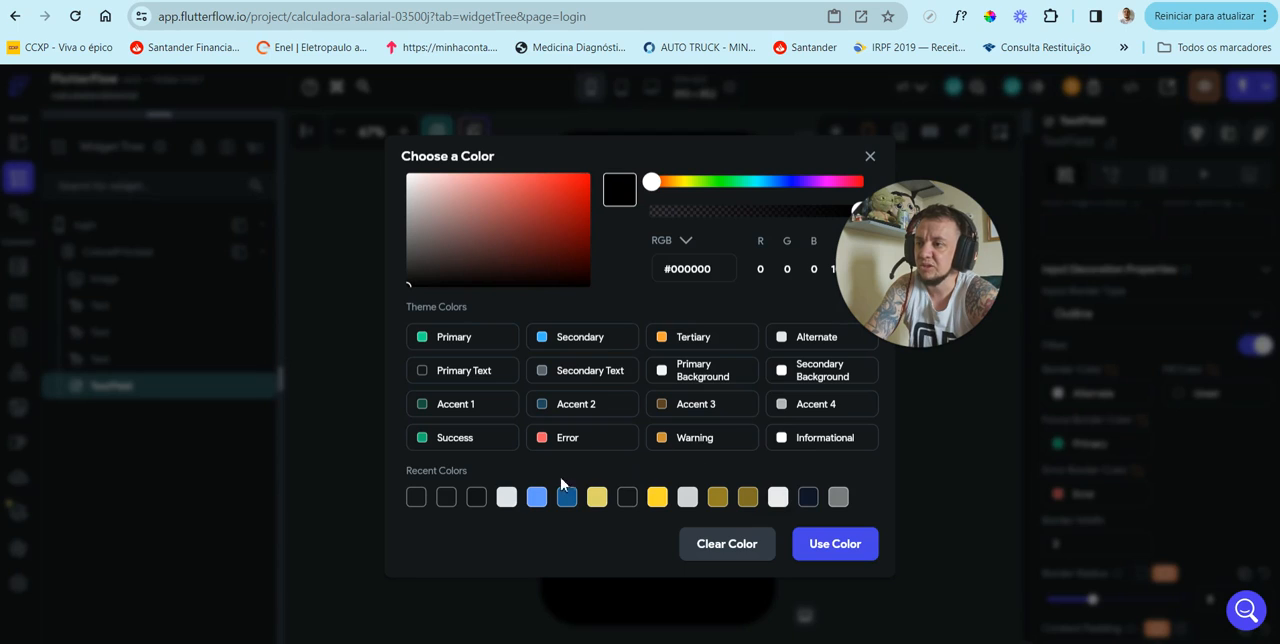
{"action": "left_click", "coordinate": [506, 497]}
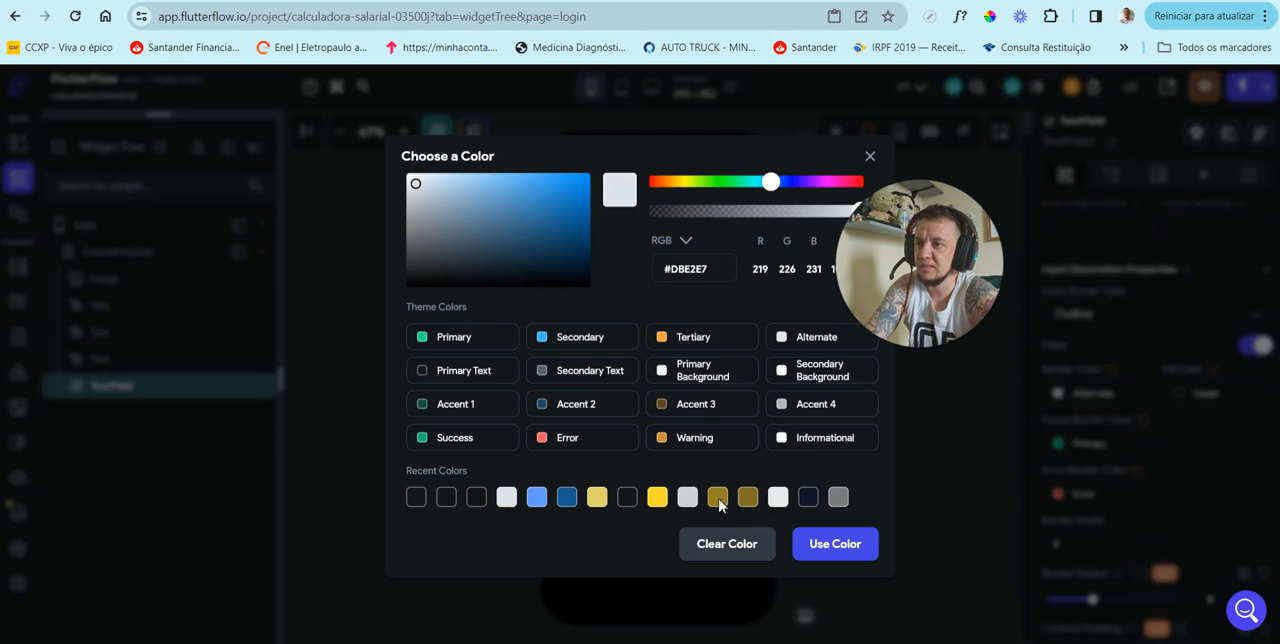
{"action": "left_click", "coordinate": [835, 545]}
{"action": "left_click", "coordinate": [720, 515]}
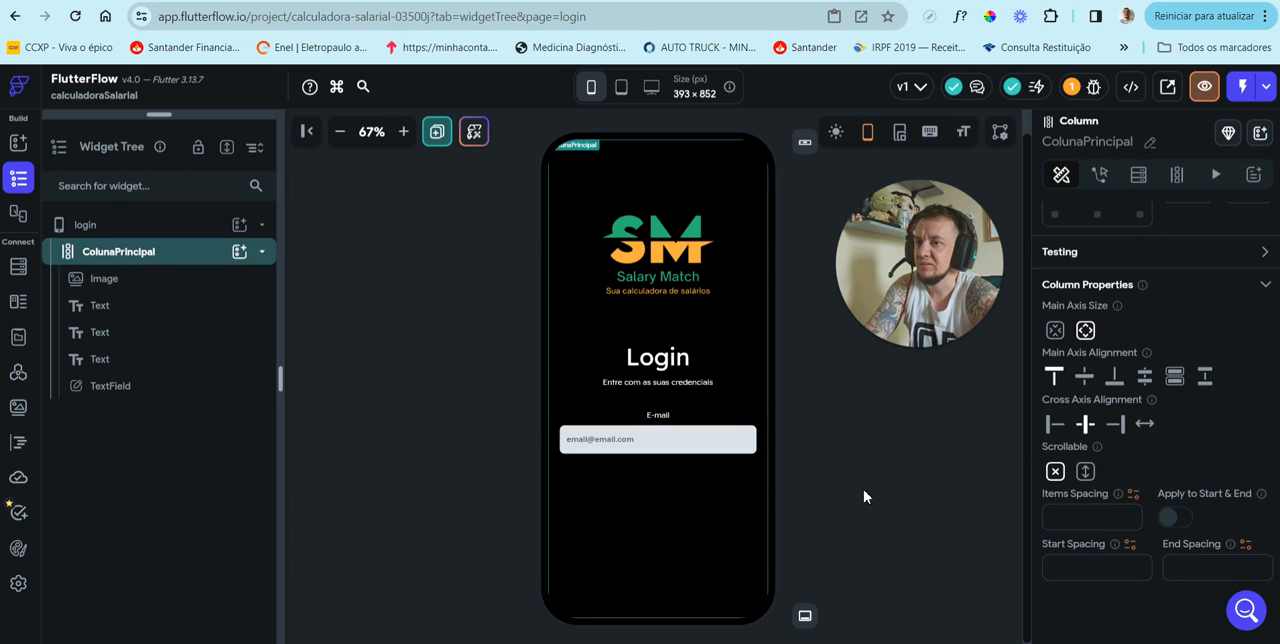
Step: Set the border color of the TextField below the E-mail label to the recent transparent color #0000FFFF
{"action": "left_click", "coordinate": [728, 444]}
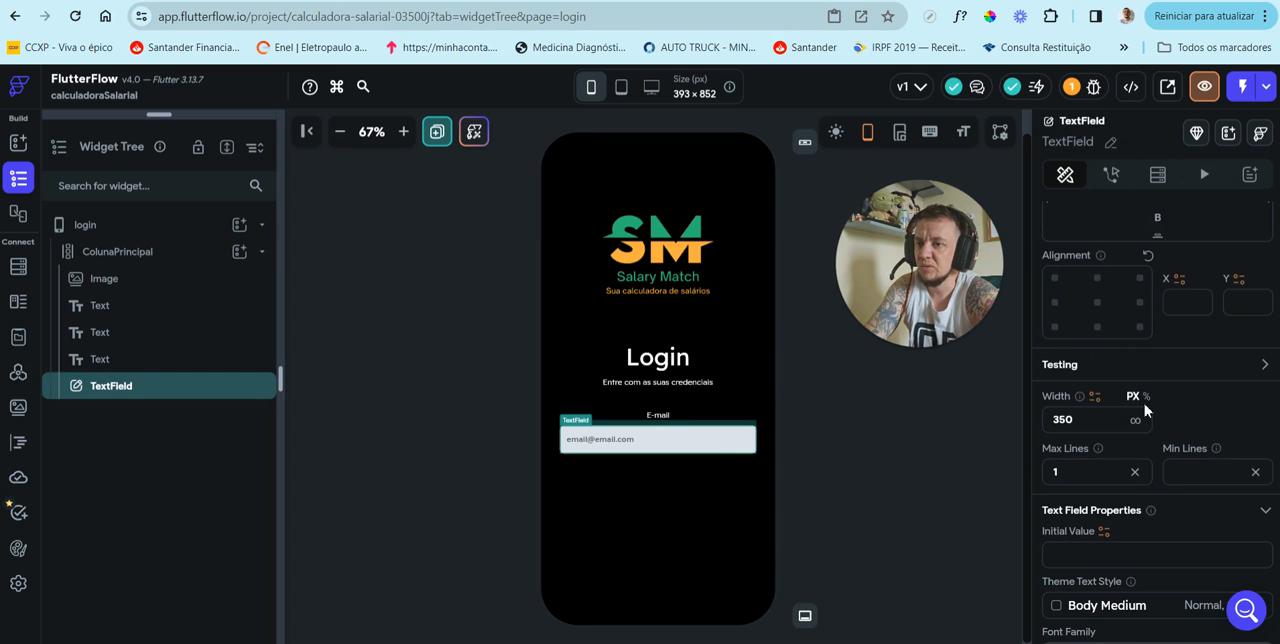
{"action": "scroll", "coordinate": [1148, 445], "scroll_direction": "down", "scroll_amount": 10}
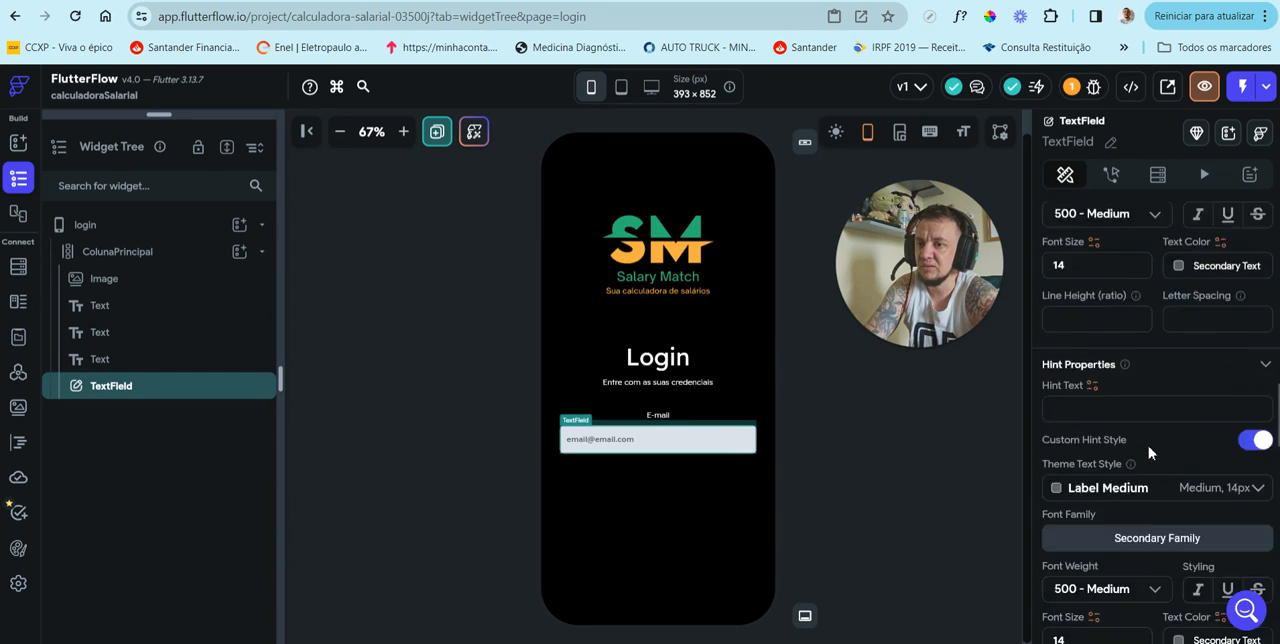
{"action": "scroll", "coordinate": [1148, 453], "scroll_direction": "down", "scroll_amount": 5}
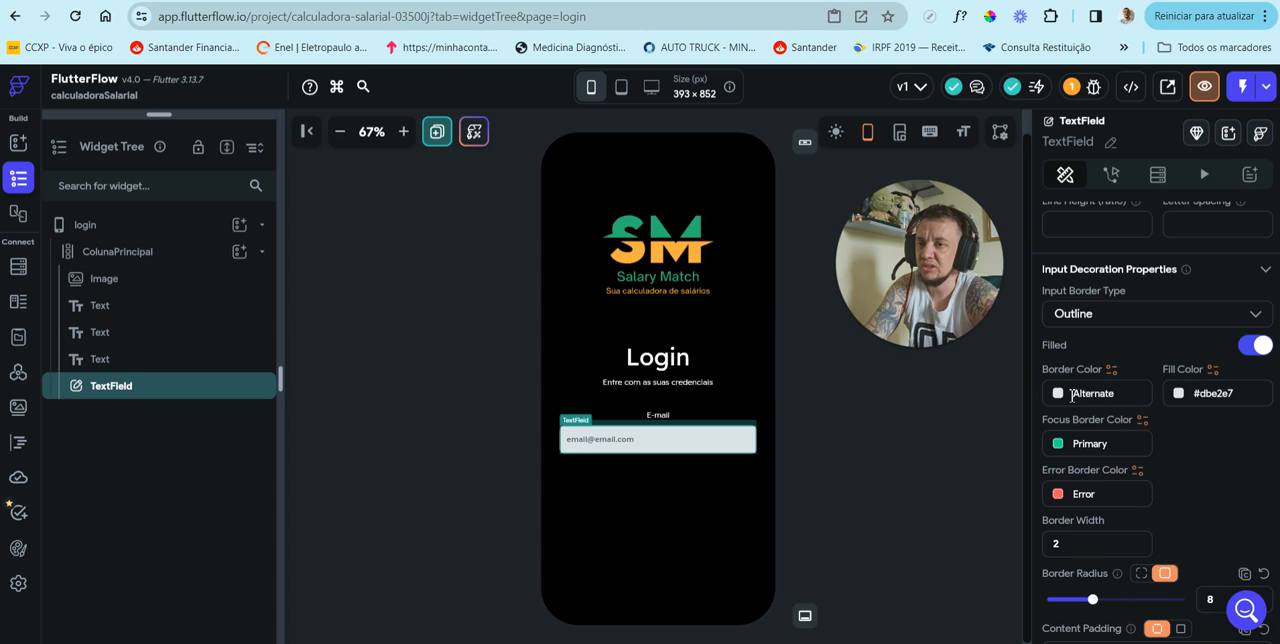
{"action": "left_click", "coordinate": [1063, 396]}
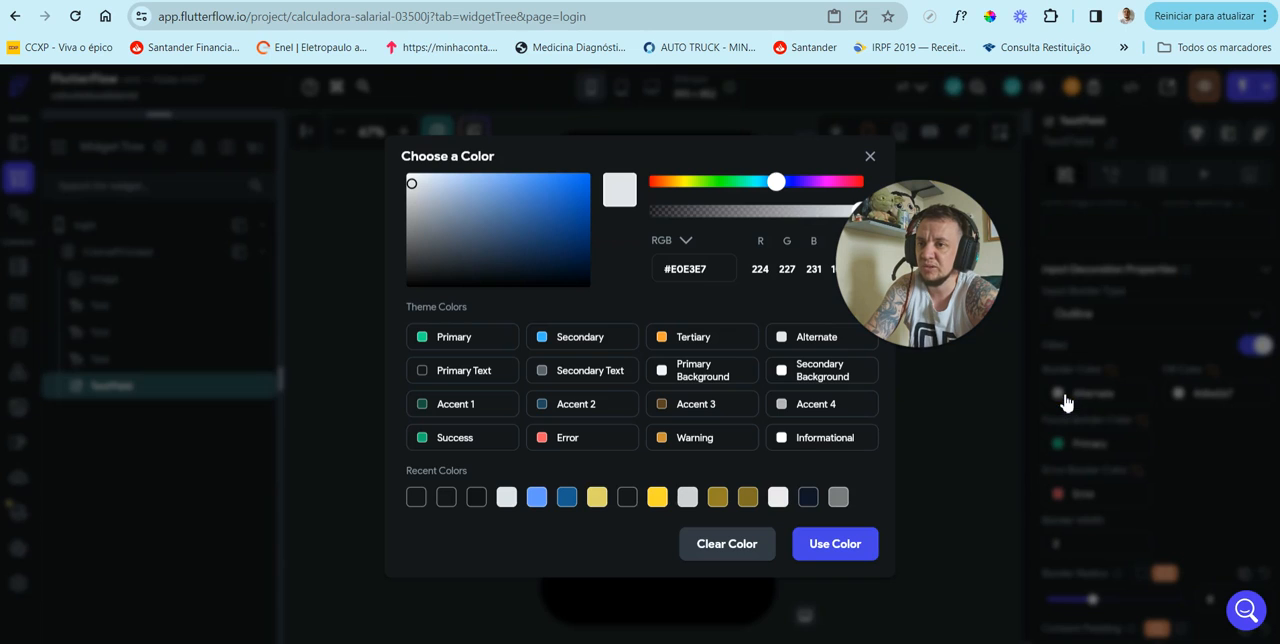
{"action": "left_click", "coordinate": [417, 500]}
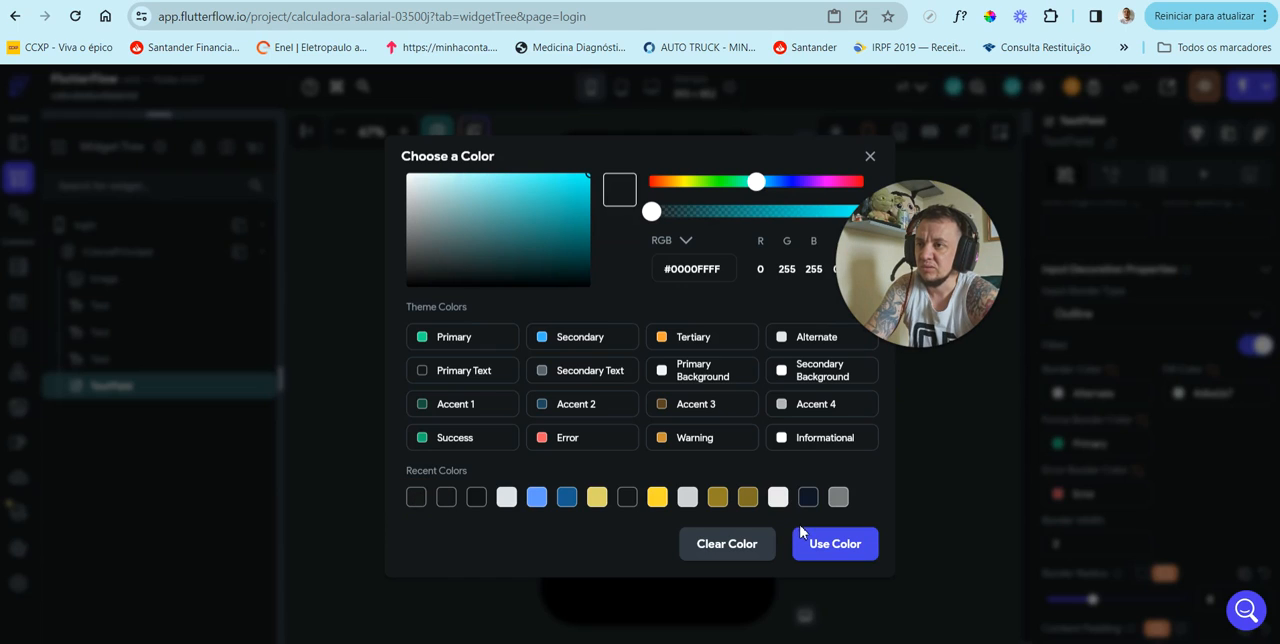
{"action": "left_click", "coordinate": [828, 545]}
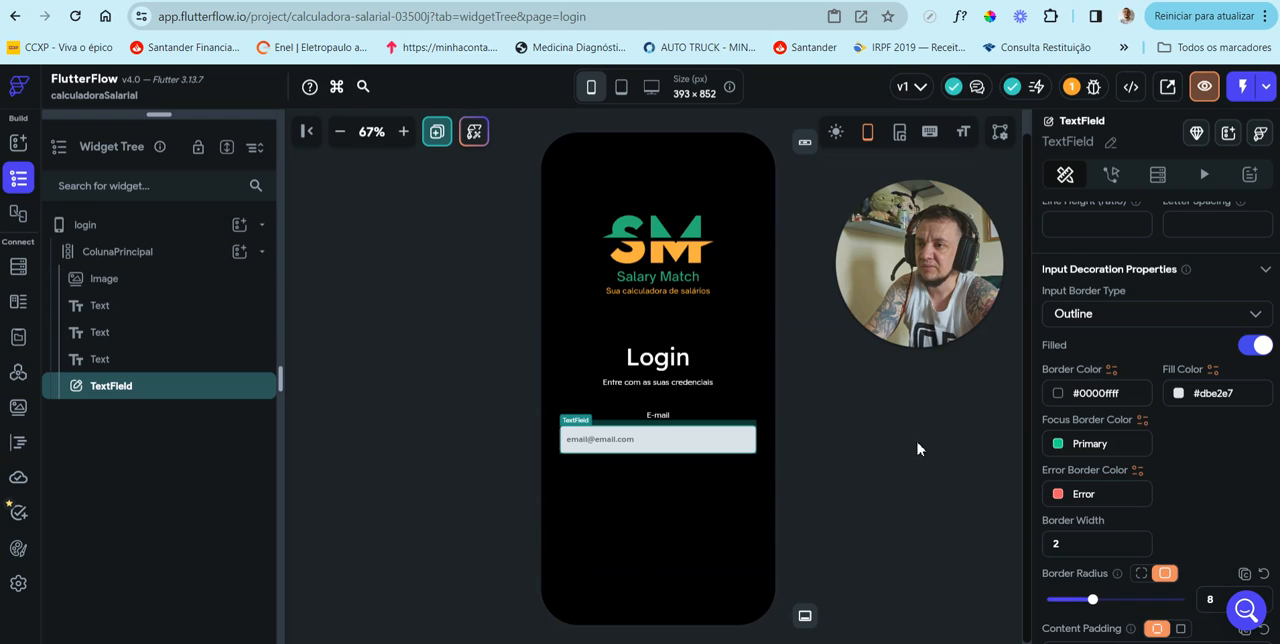
{"action": "left_click", "coordinate": [866, 486]}
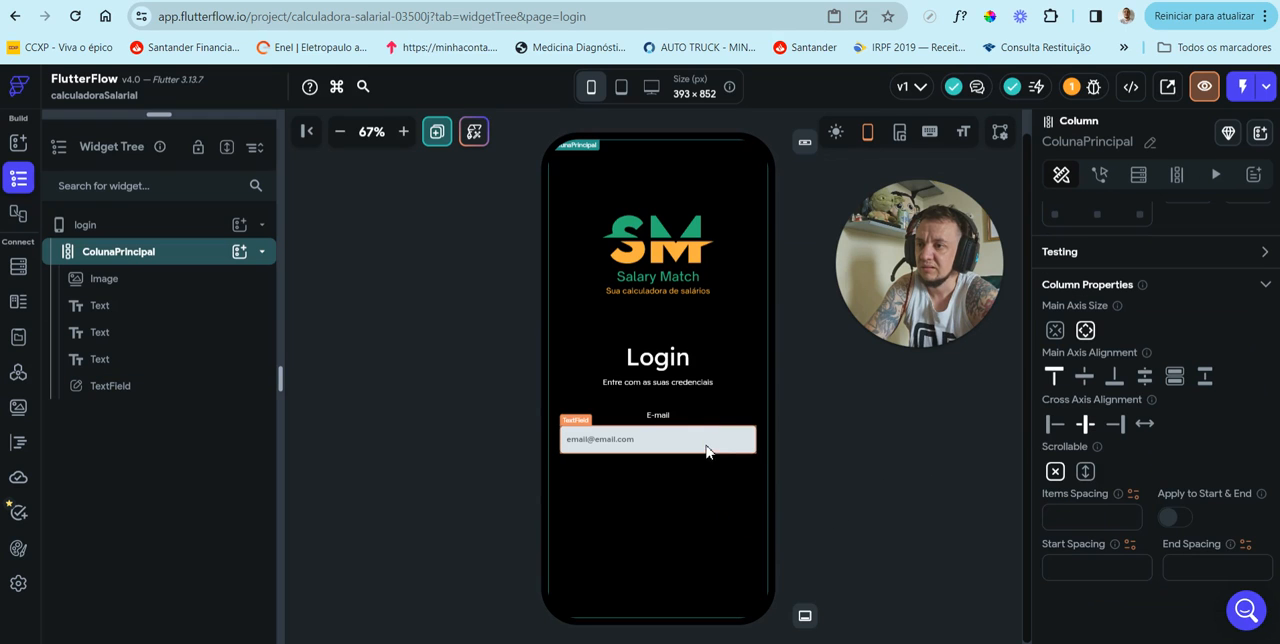
Step: Set the e-mail TextField's border color to the theme color Error
{"action": "scroll", "coordinate": [1111, 448], "scroll_direction": "down", "scroll_amount": 14}
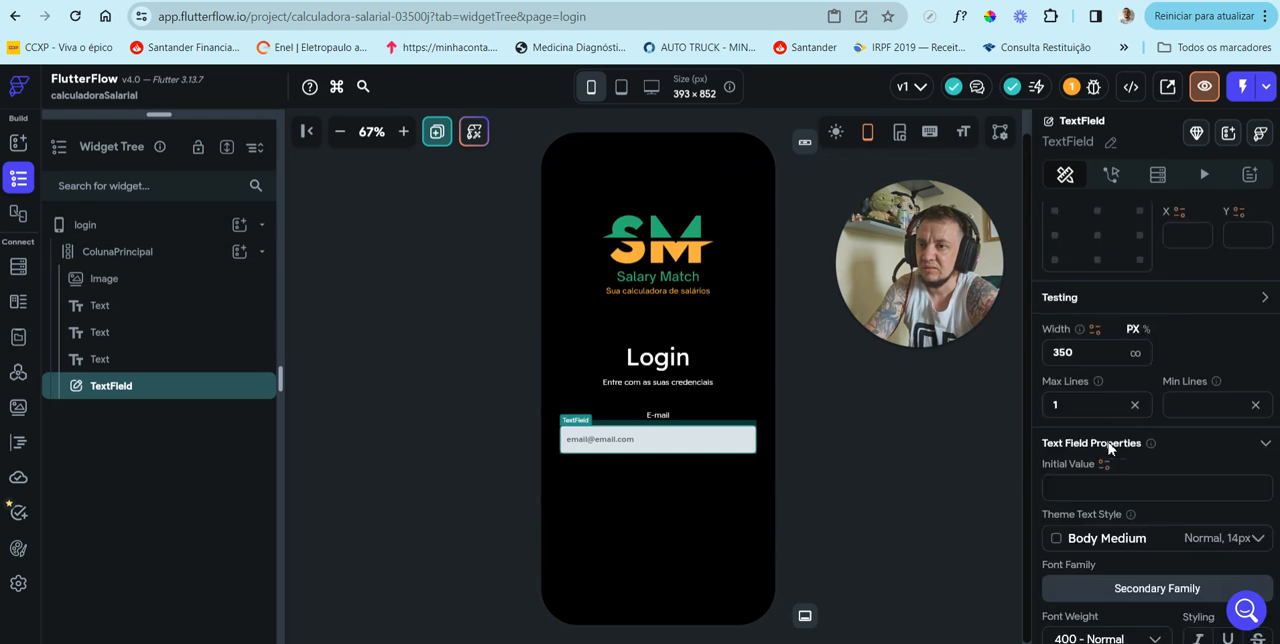
{"action": "scroll", "coordinate": [1110, 443], "scroll_direction": "down", "scroll_amount": 5}
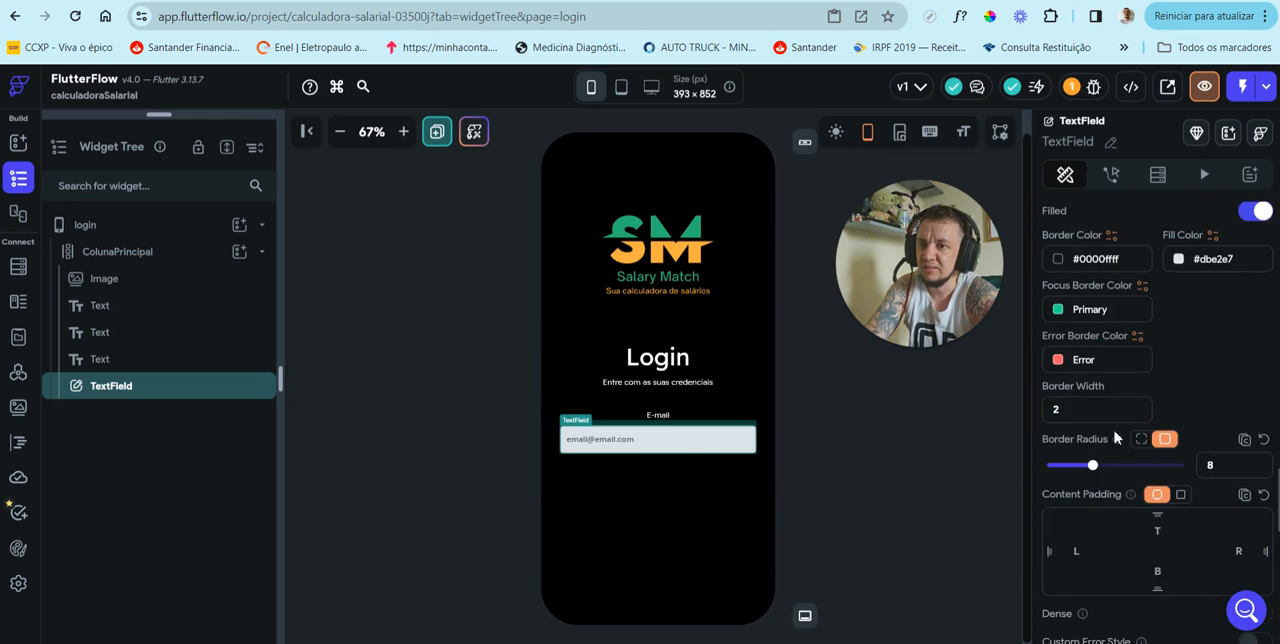
{"action": "left_click", "coordinate": [1112, 445]}
{"action": "left_click", "coordinate": [558, 445]}
{"action": "left_click", "coordinate": [846, 545]}
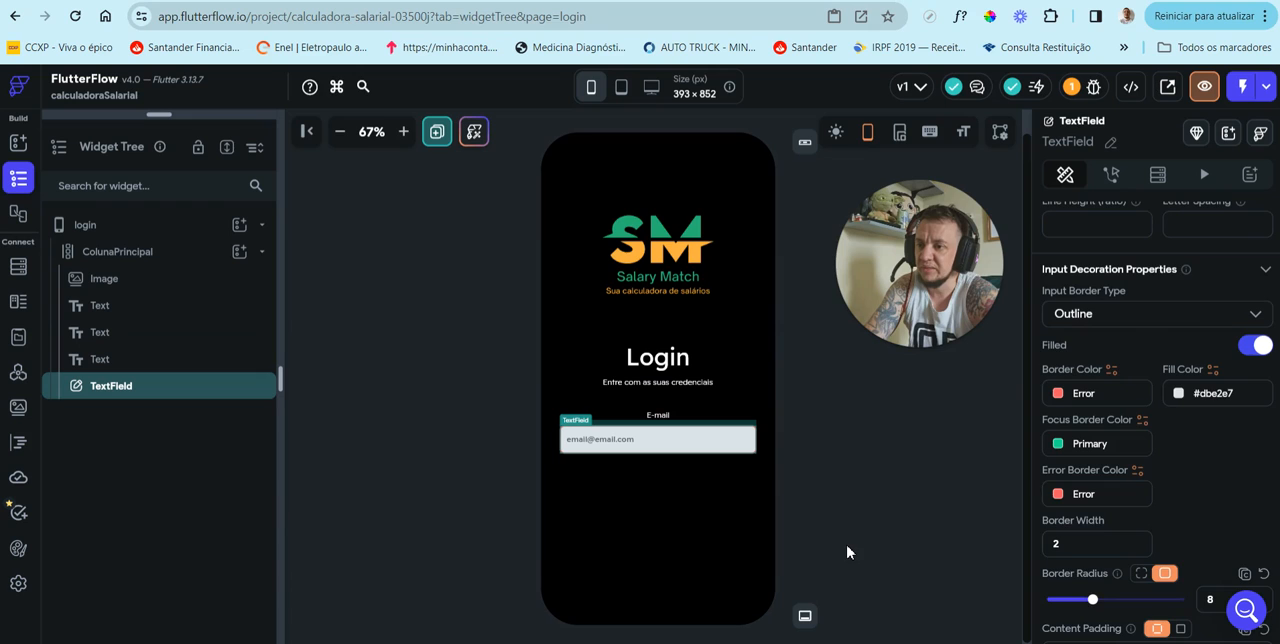
Step: Set the e-mail TextField's border color to the recent light gray #DBE2E7, matching its fill
{"action": "scroll", "coordinate": [1120, 425], "scroll_direction": "up", "scroll_amount": 10}
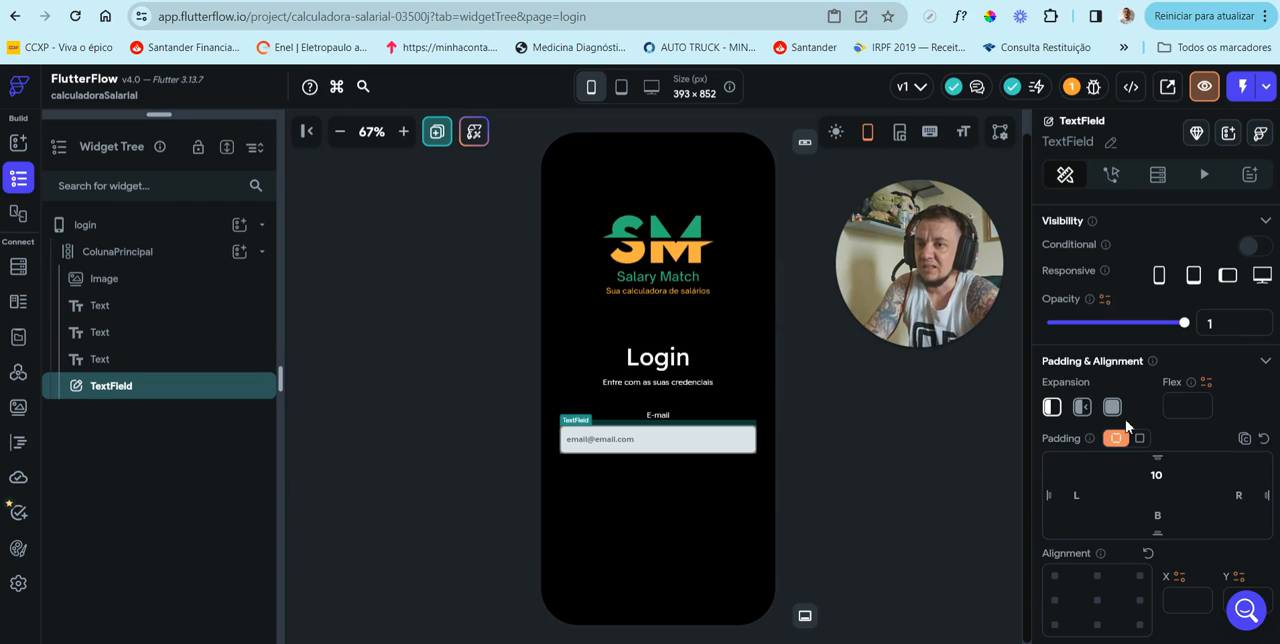
{"action": "scroll", "coordinate": [1125, 427], "scroll_direction": "down", "scroll_amount": 3}
{"action": "scroll", "coordinate": [1125, 427], "scroll_direction": "down", "scroll_amount": 8}
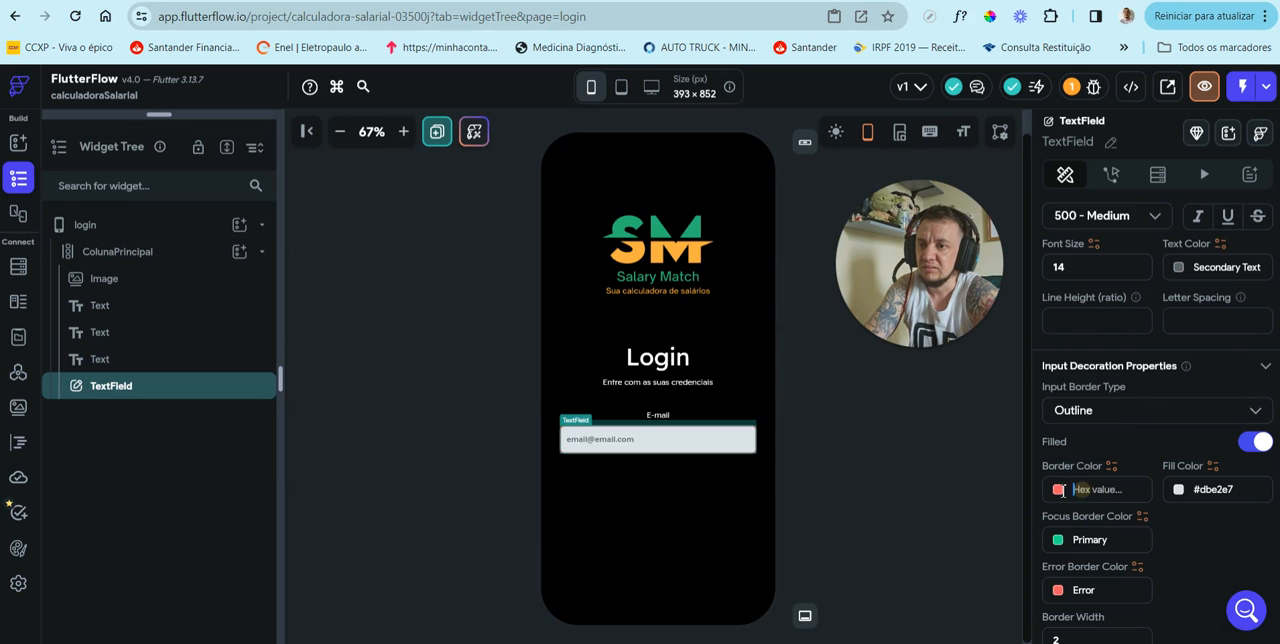
{"action": "left_click", "coordinate": [1059, 490]}
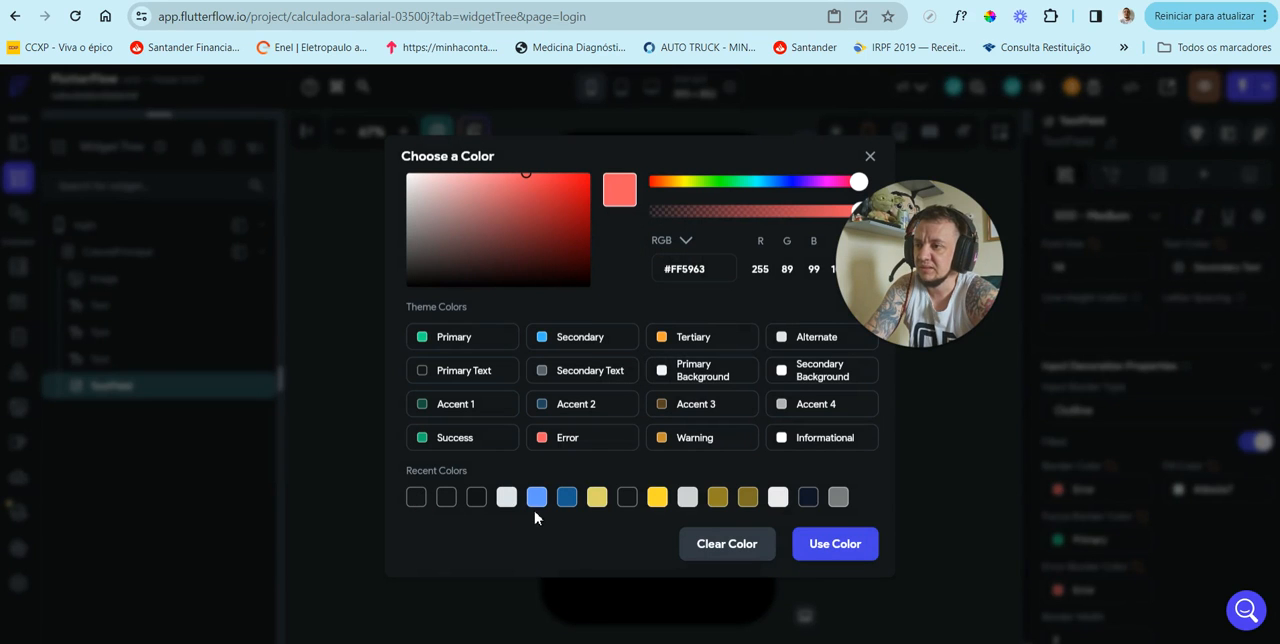
{"action": "left_click", "coordinate": [507, 497]}
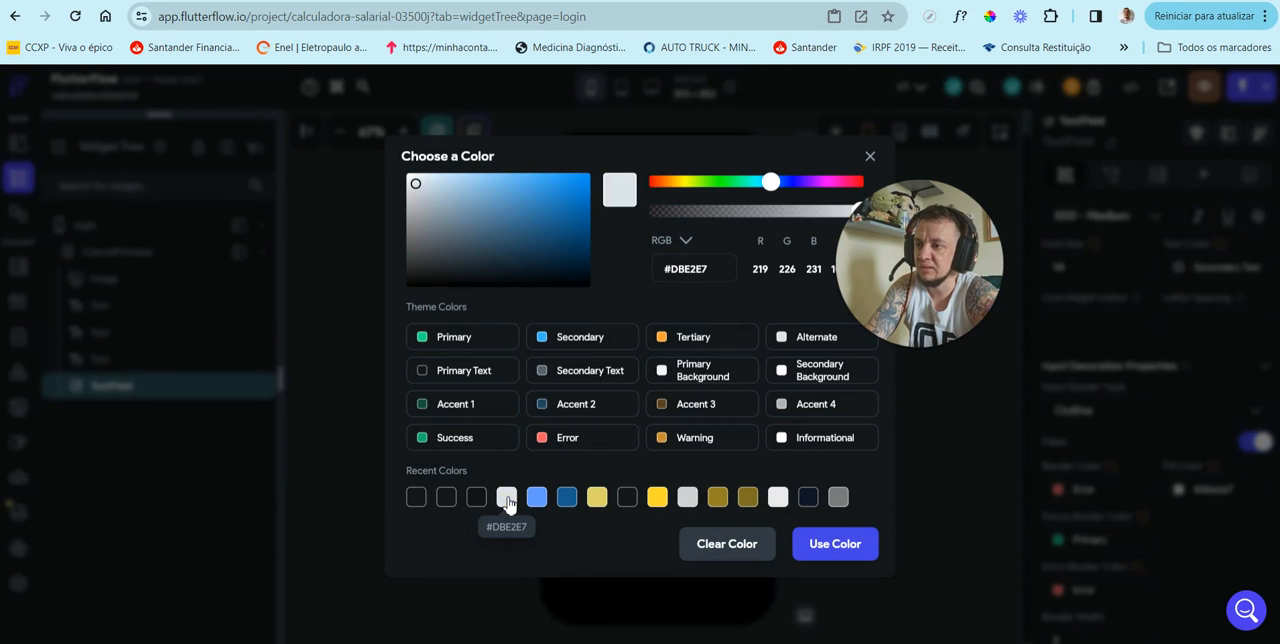
{"action": "left_click", "coordinate": [848, 548]}
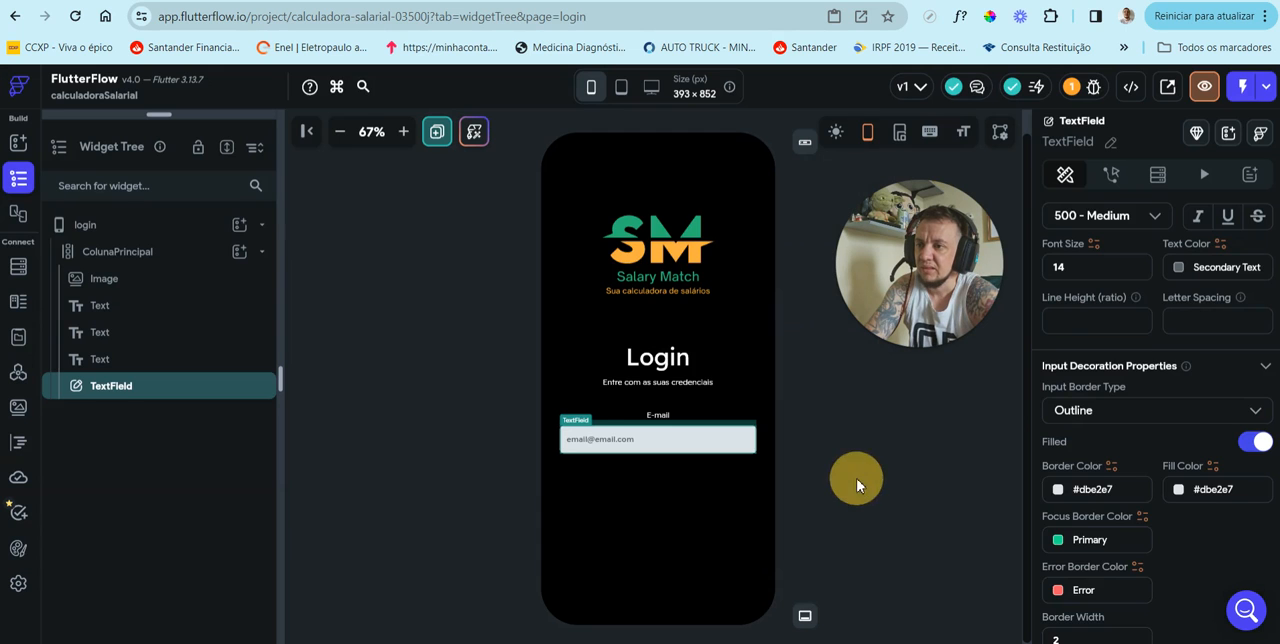
{"action": "left_click", "coordinate": [856, 478]}
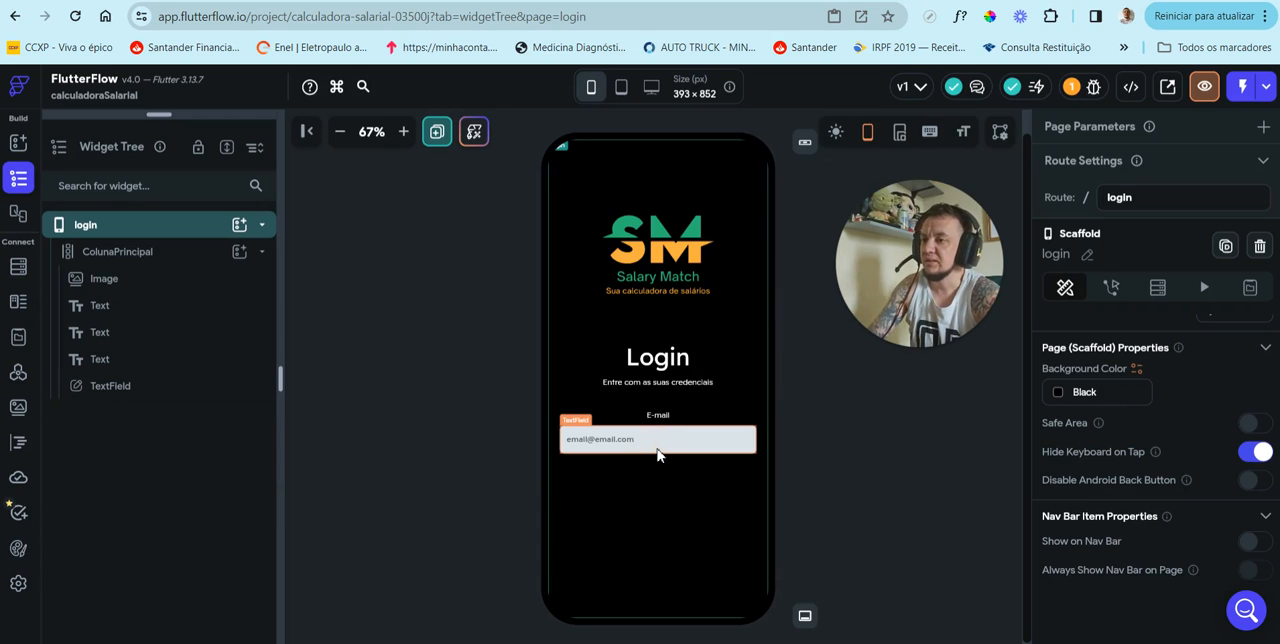
Step: Rename the e-mail TextField widget as TextFieldEmailLogin
{"action": "left_click", "coordinate": [598, 449]}
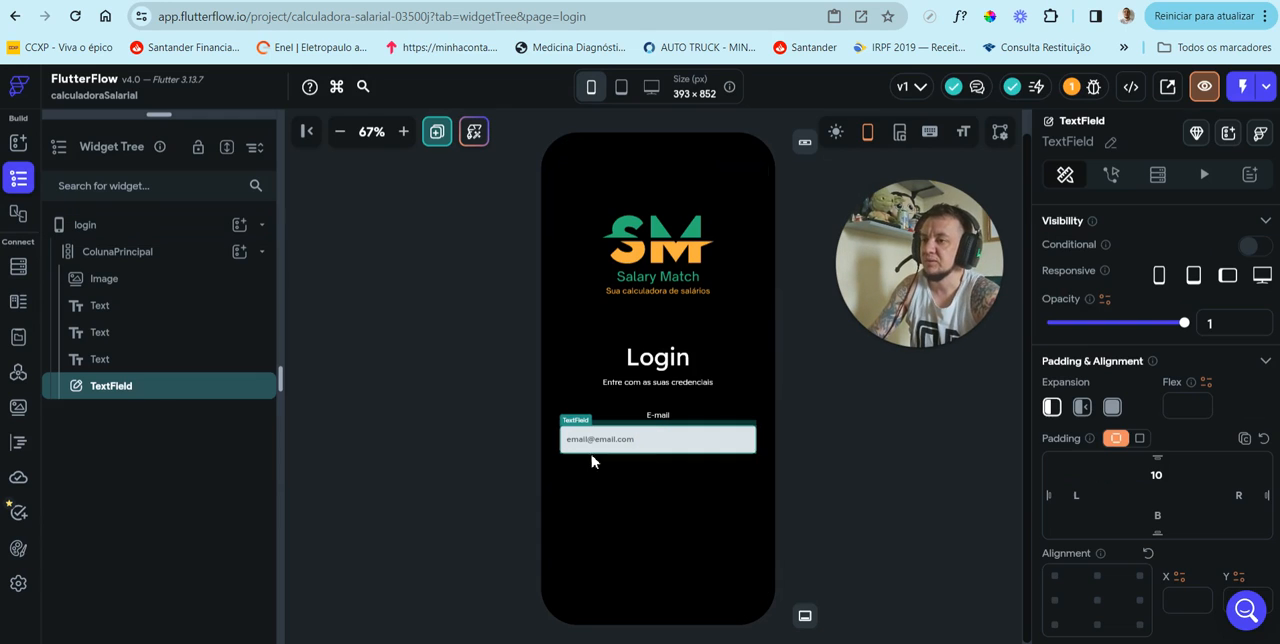
{"action": "left_click", "coordinate": [1110, 142]}
{"action": "left_click", "coordinate": [1111, 142]}
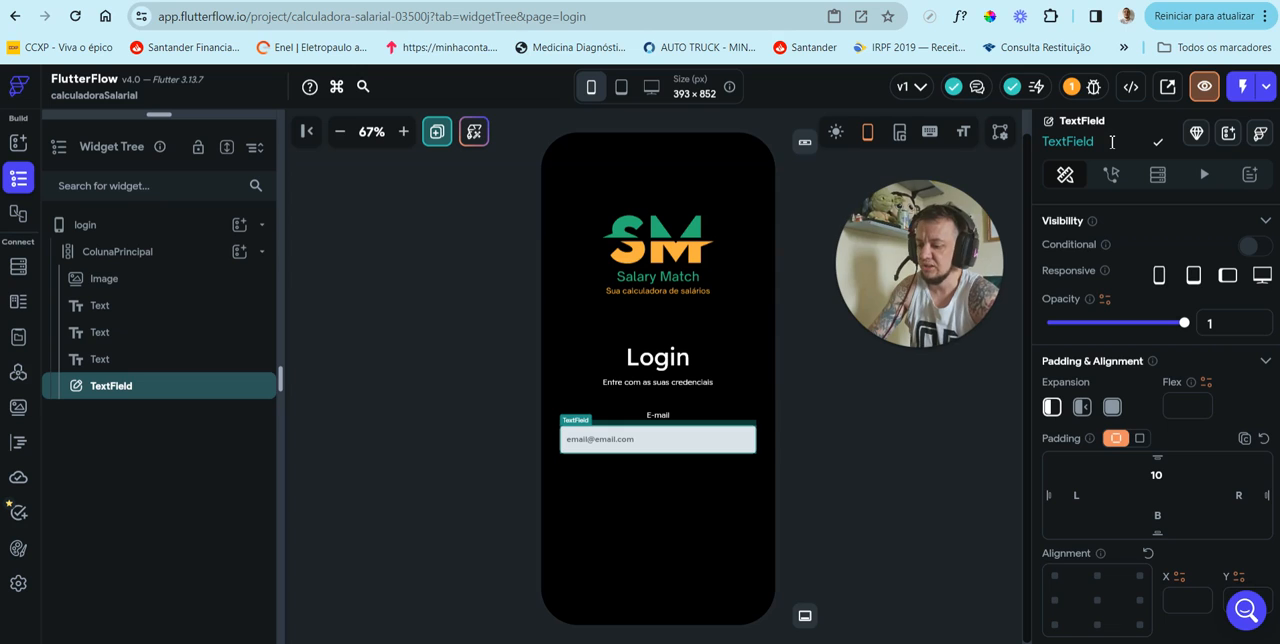
{"action": "type", "text": "Email"}
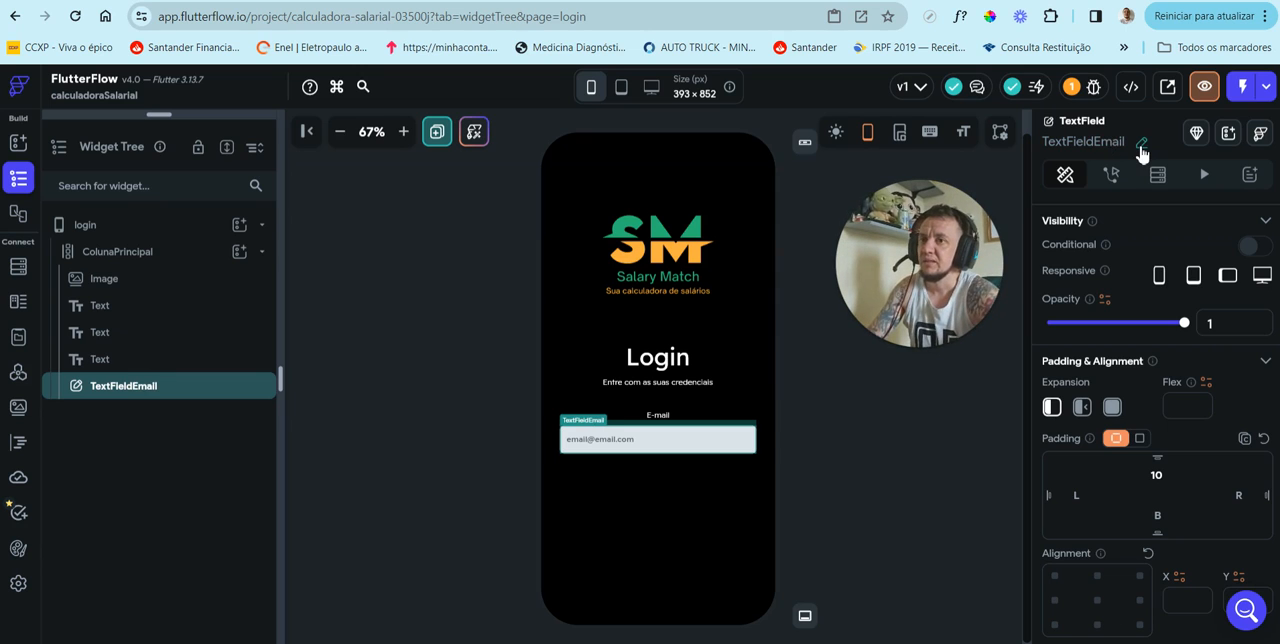
{"action": "left_click", "coordinate": [1141, 146]}
{"action": "left_click", "coordinate": [1128, 143]}
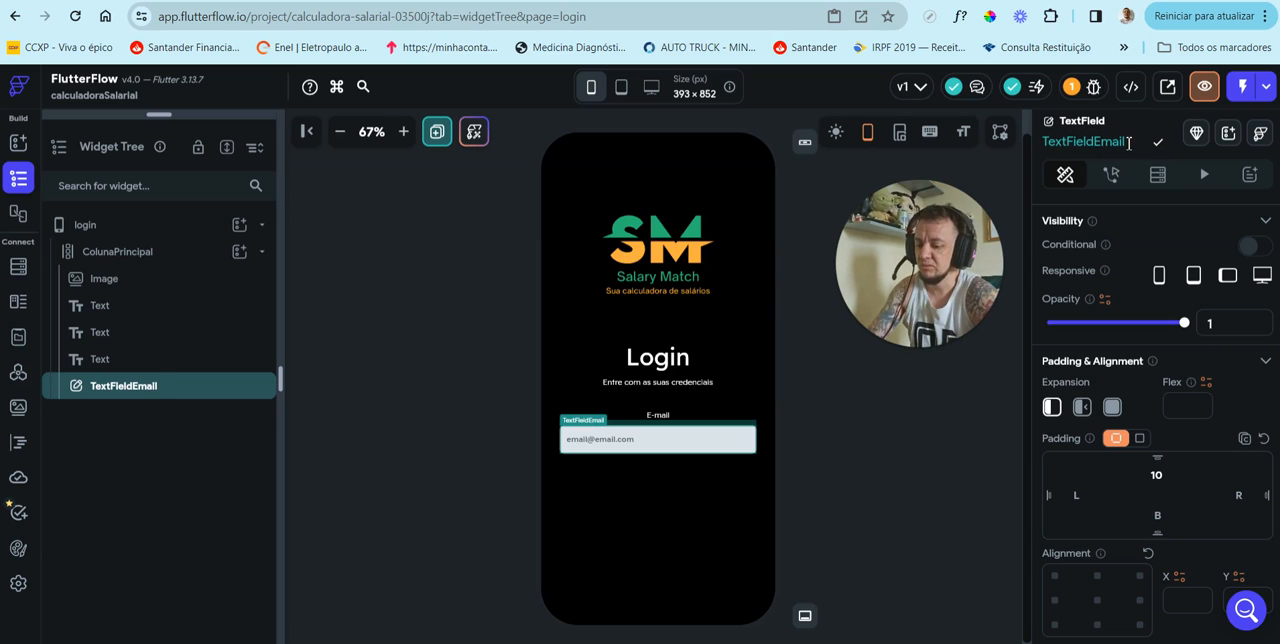
{"action": "type", "text": "Login"}
{"action": "key", "text": "Return"}
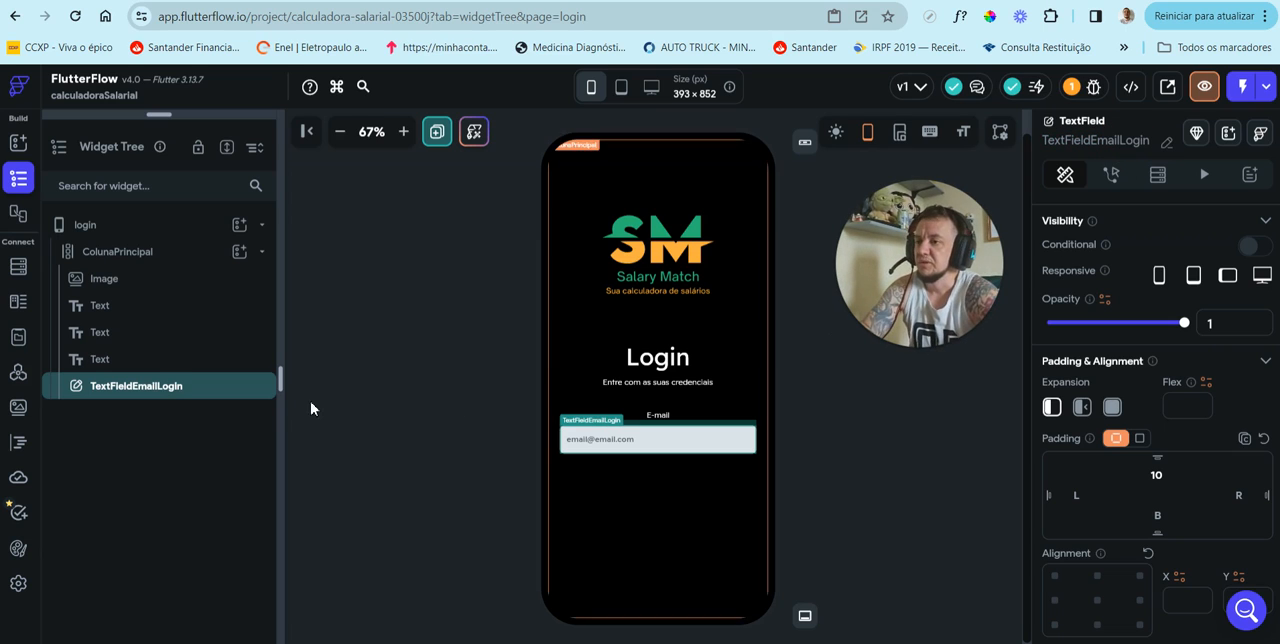
Step: Duplicate the E-mail label and place the copy below the e-mail input field
{"action": "left_click", "coordinate": [140, 362]}
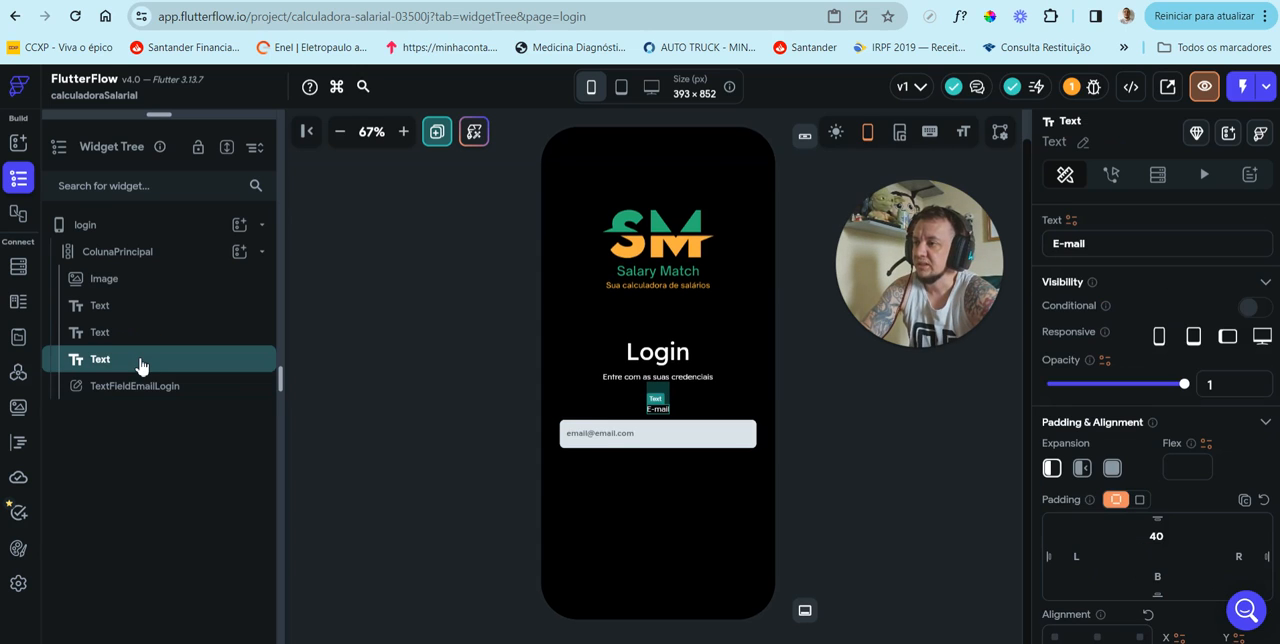
{"action": "right_click", "coordinate": [141, 365]}
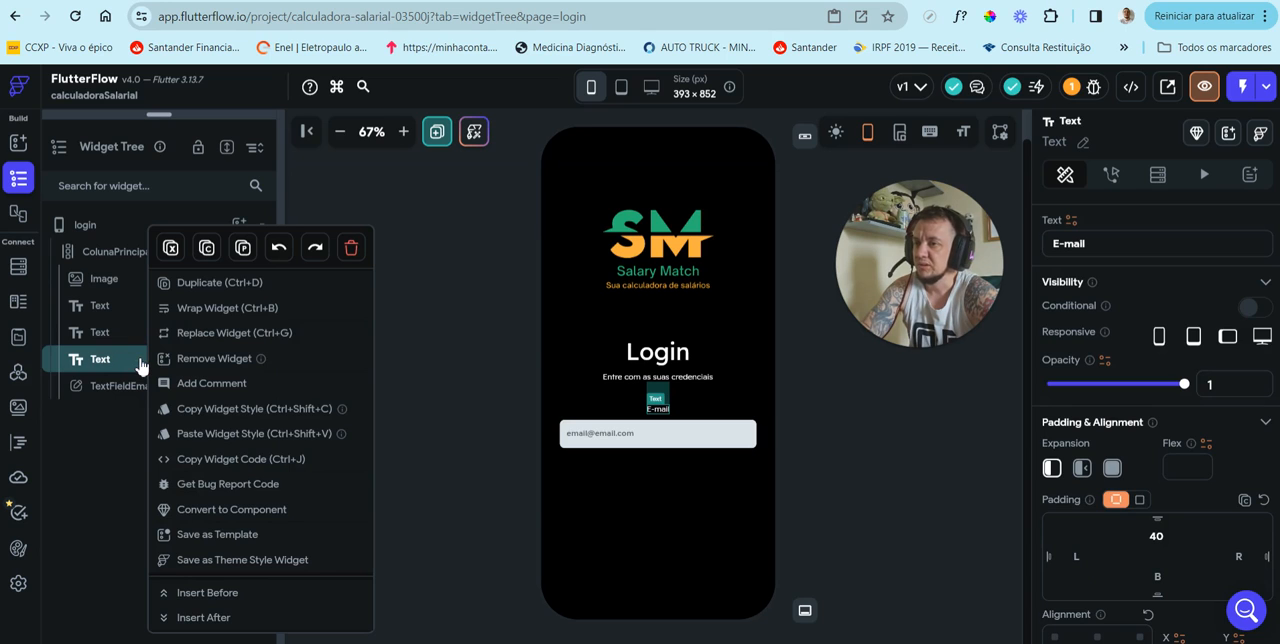
{"action": "left_click", "coordinate": [202, 292]}
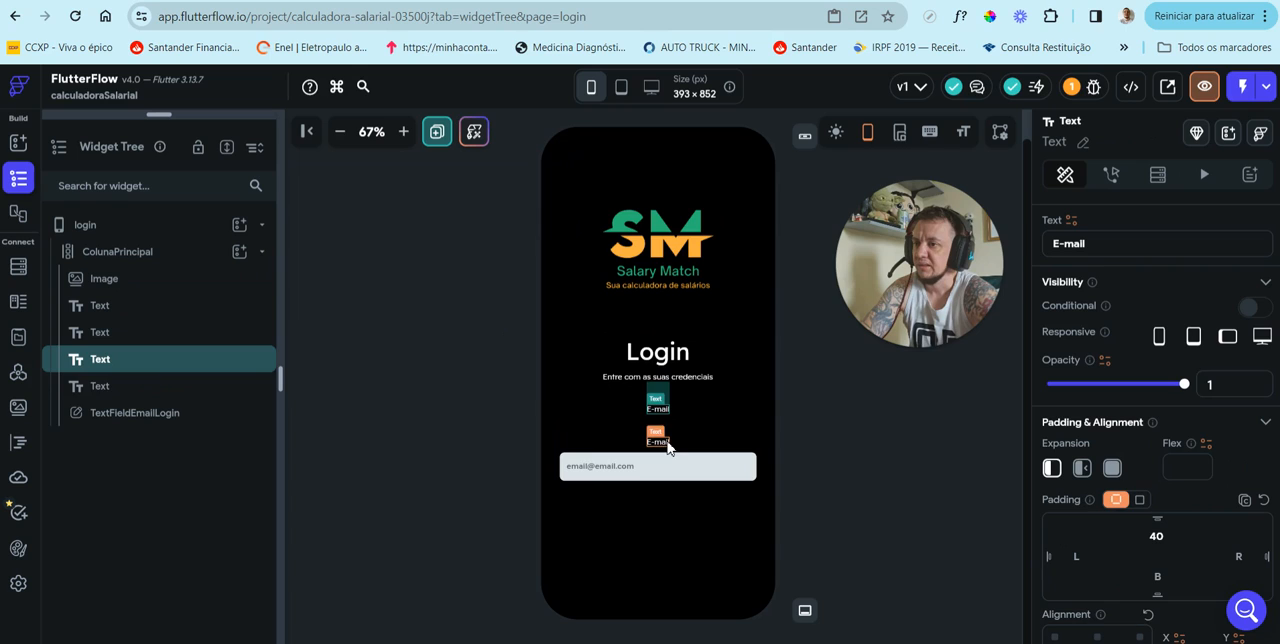
{"action": "left_click_drag", "start_coordinate": [666, 445], "coordinate": [656, 503]}
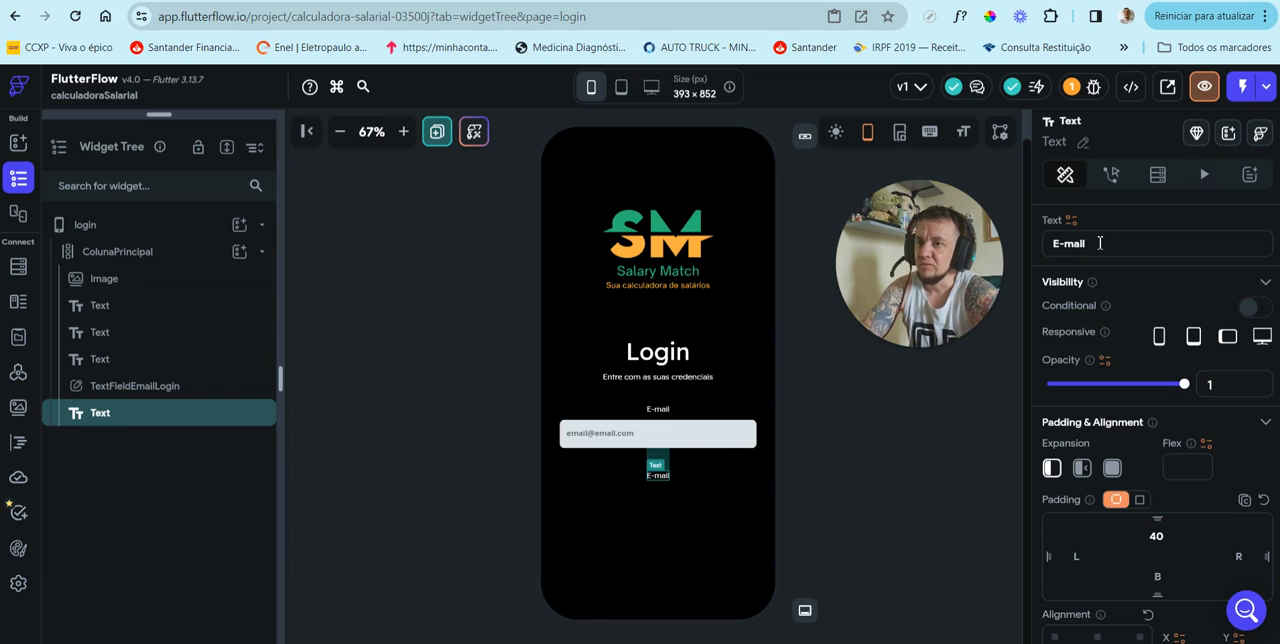
Step: Change the duplicated label's text to Senha and set its top padding to 20
{"action": "left_click_drag", "start_coordinate": [1100, 243], "coordinate": [1056, 243]}
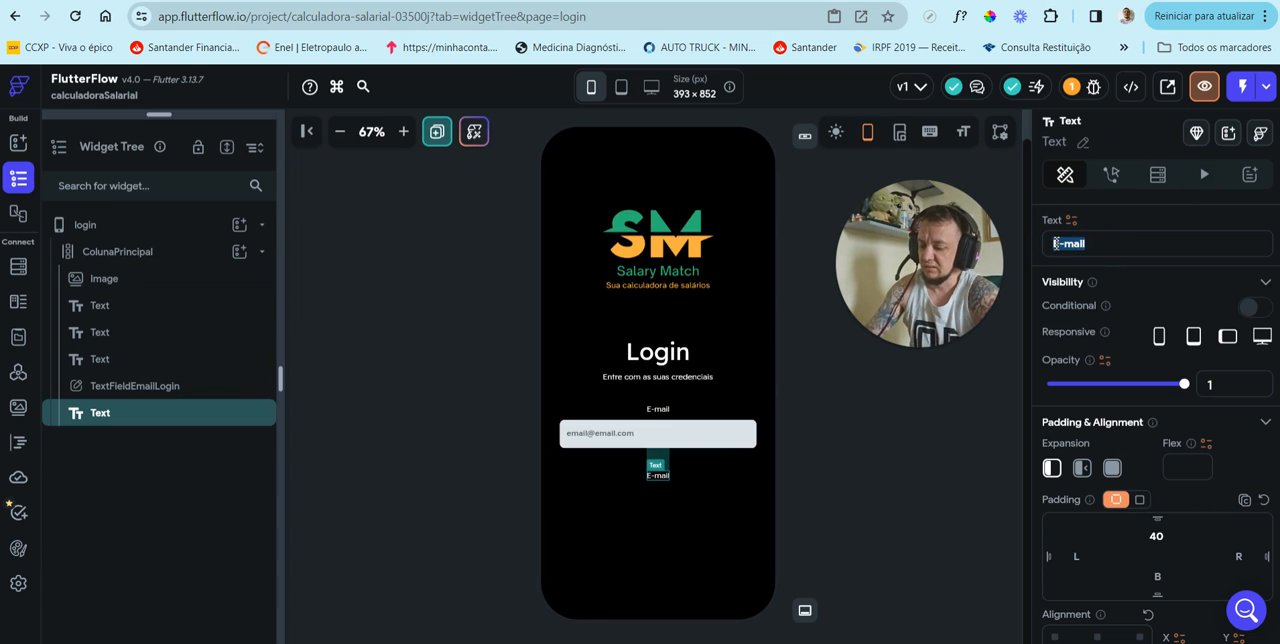
{"action": "type", "text": "Senha"}
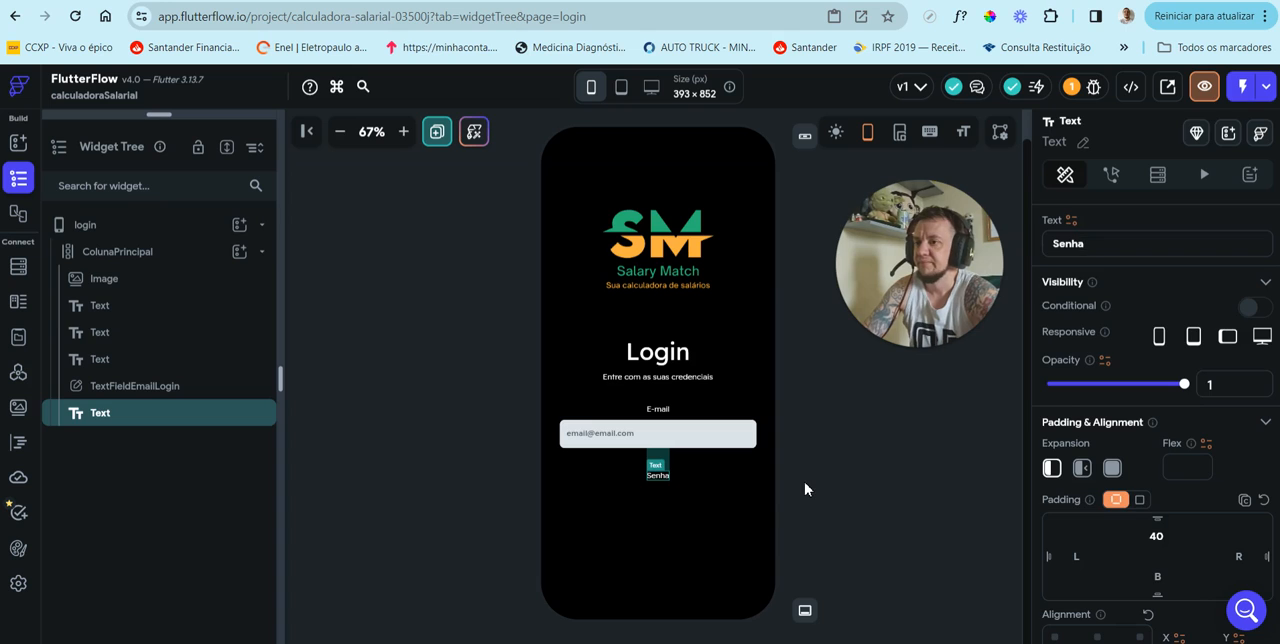
{"action": "left_click", "coordinate": [809, 483]}
{"action": "left_click", "coordinate": [655, 476]}
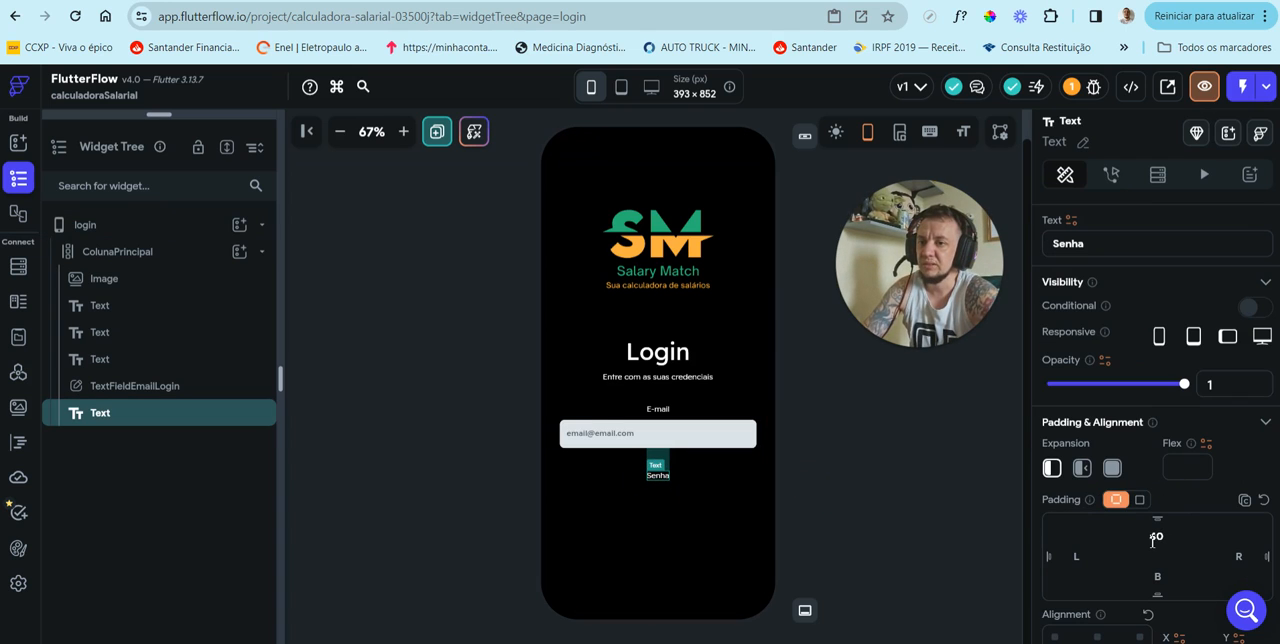
{"action": "left_click_drag", "start_coordinate": [1153, 538], "coordinate": [1255, 561]}
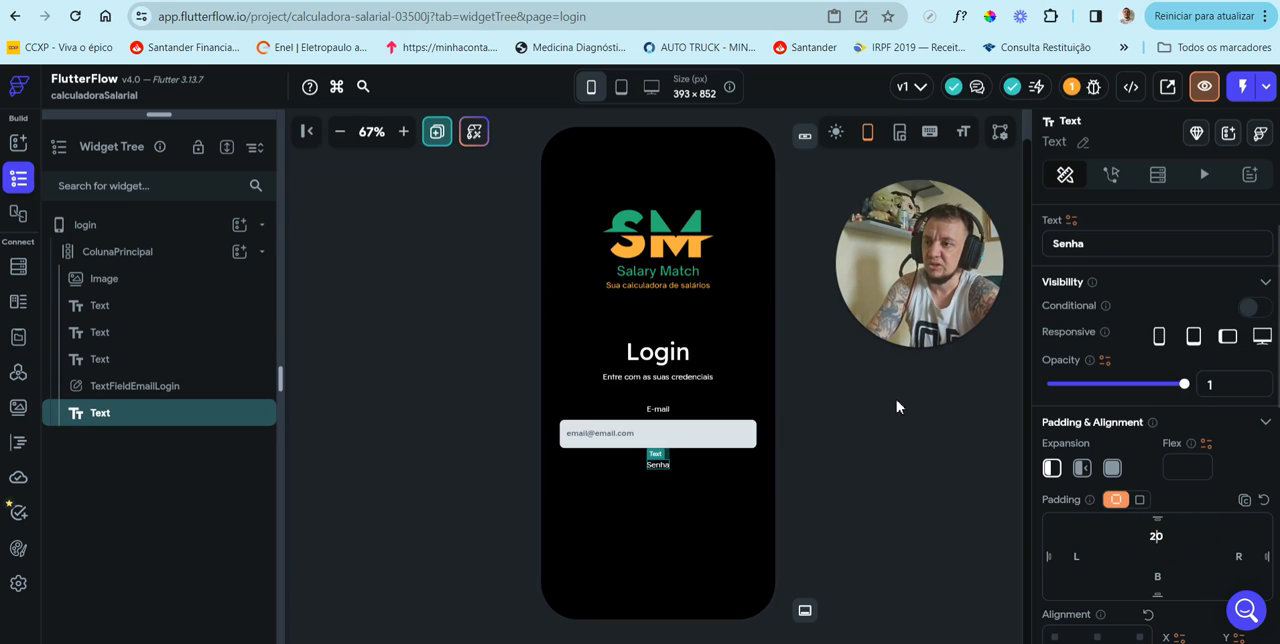
{"action": "left_click", "coordinate": [875, 423]}
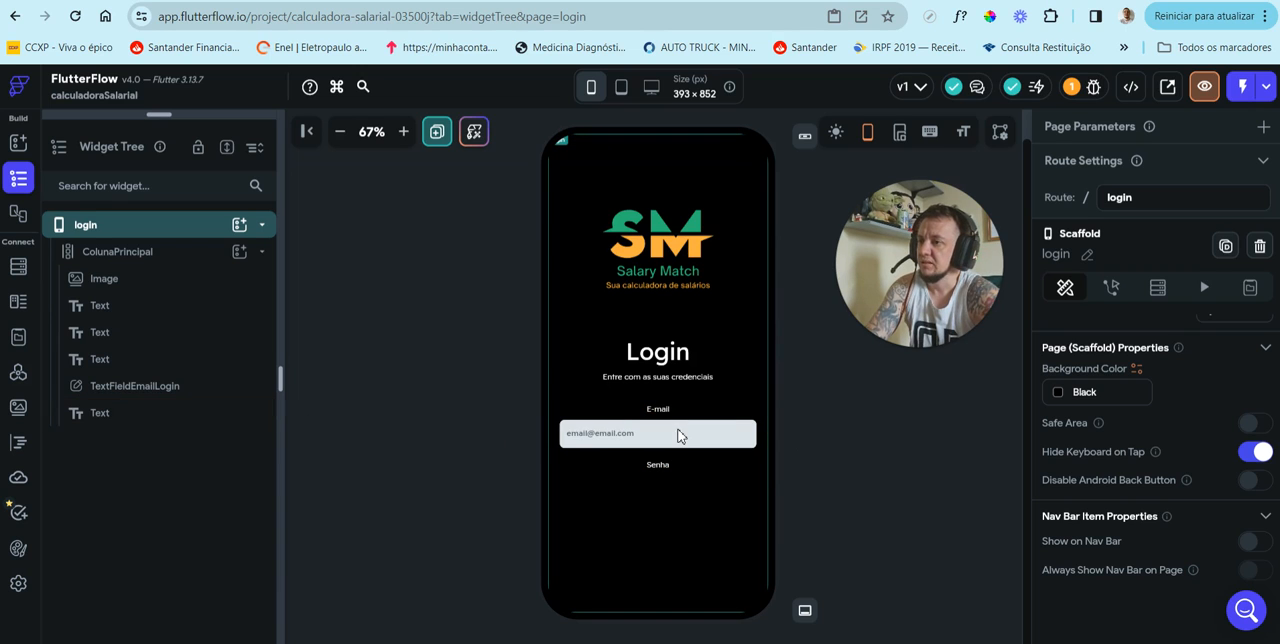
Step: Add a TextField to ColunaPrincipal below the Senha label
{"action": "left_click", "coordinate": [679, 436]}
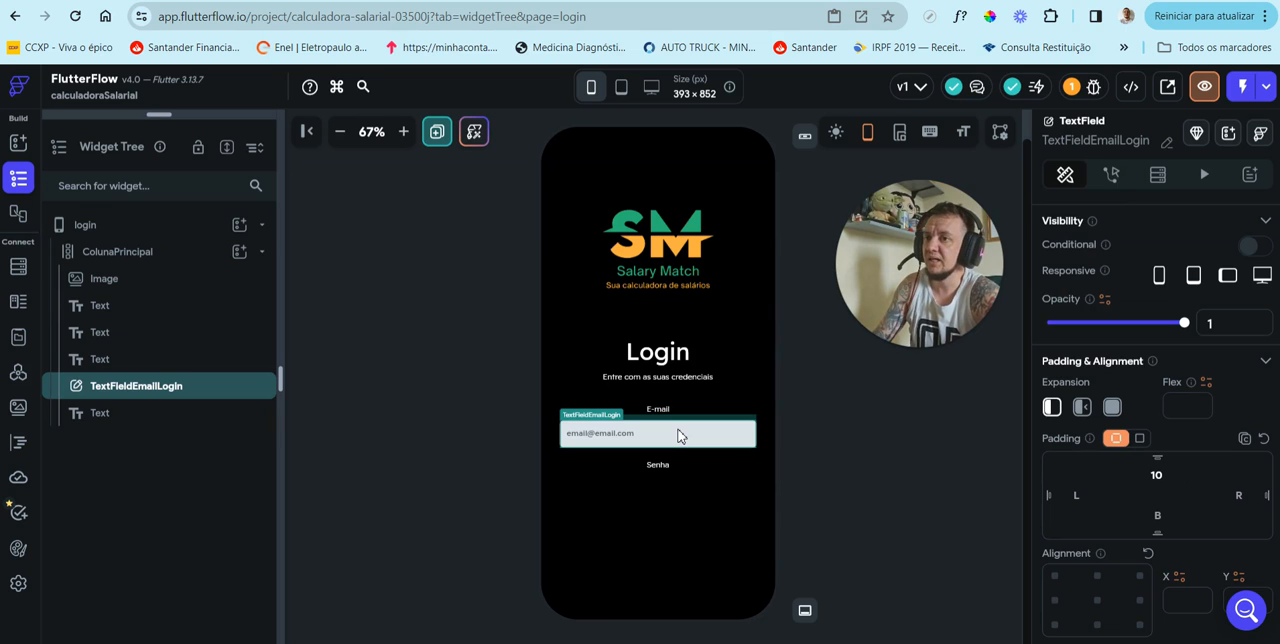
{"action": "left_click", "coordinate": [170, 255]}
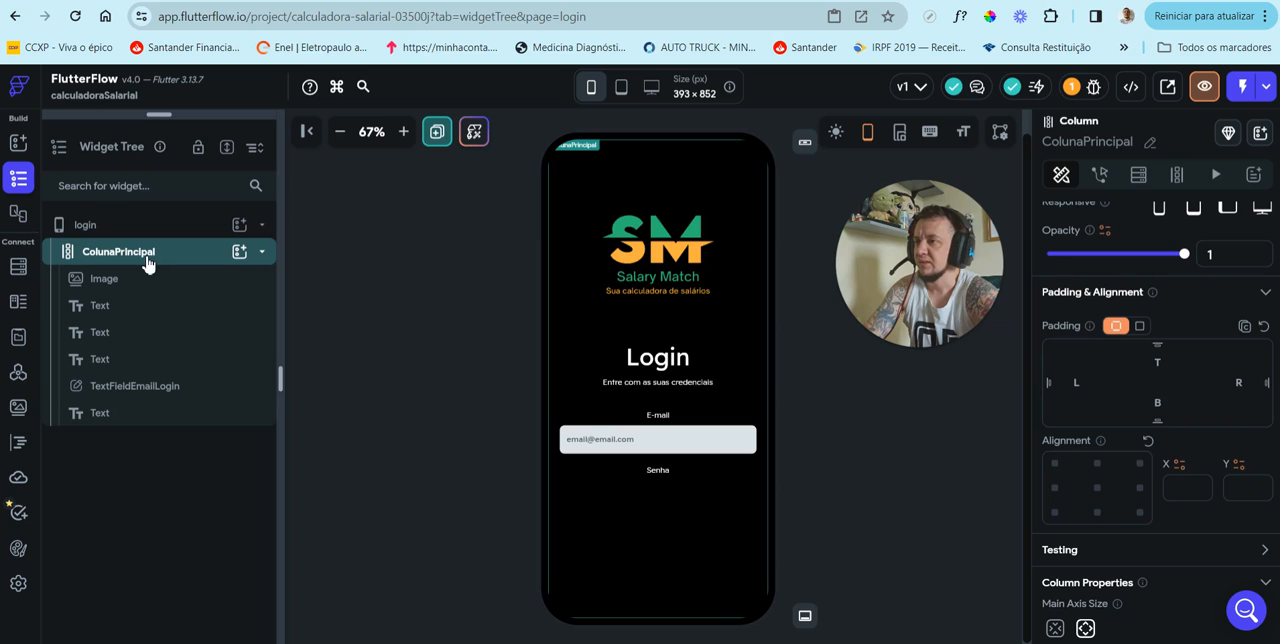
{"action": "left_click", "coordinate": [243, 254]}
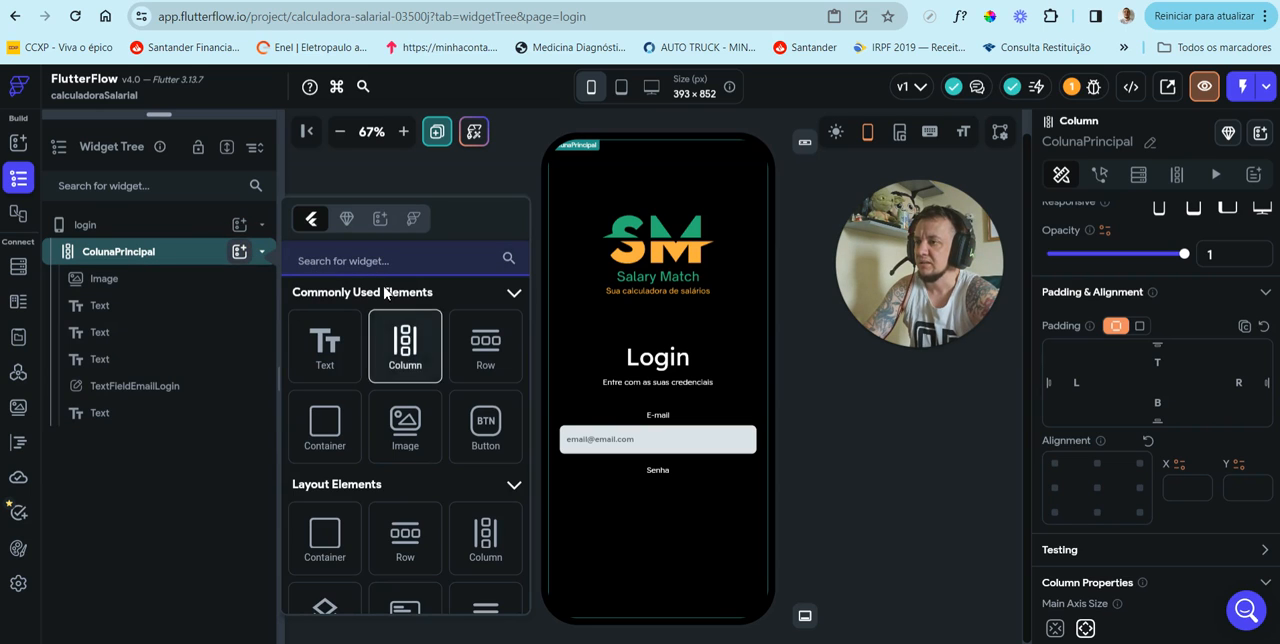
{"action": "left_click", "coordinate": [393, 261]}
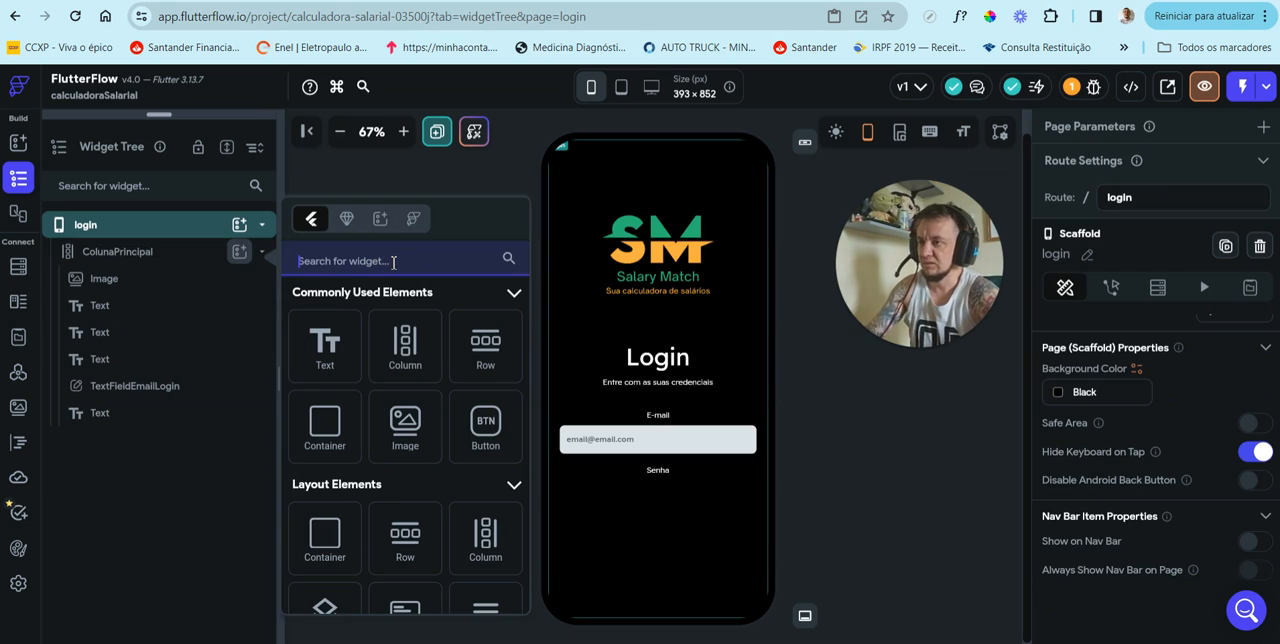
{"action": "type", "text": "text"}
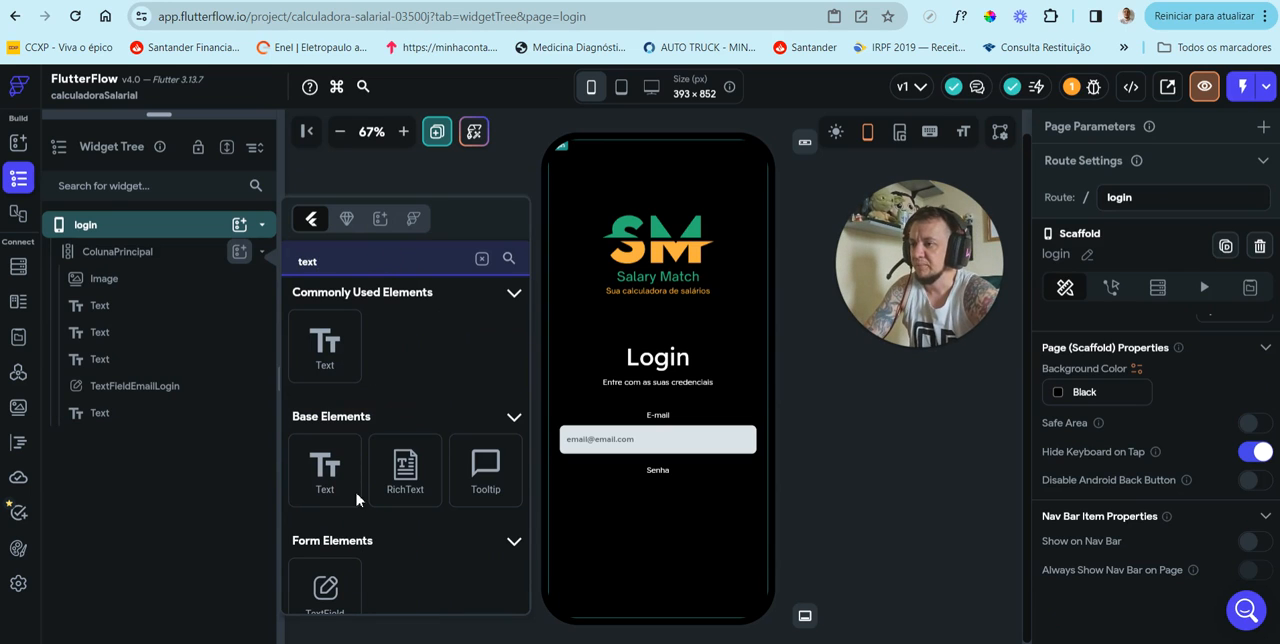
{"action": "scroll", "coordinate": [357, 500], "scroll_direction": "down", "scroll_amount": 3}
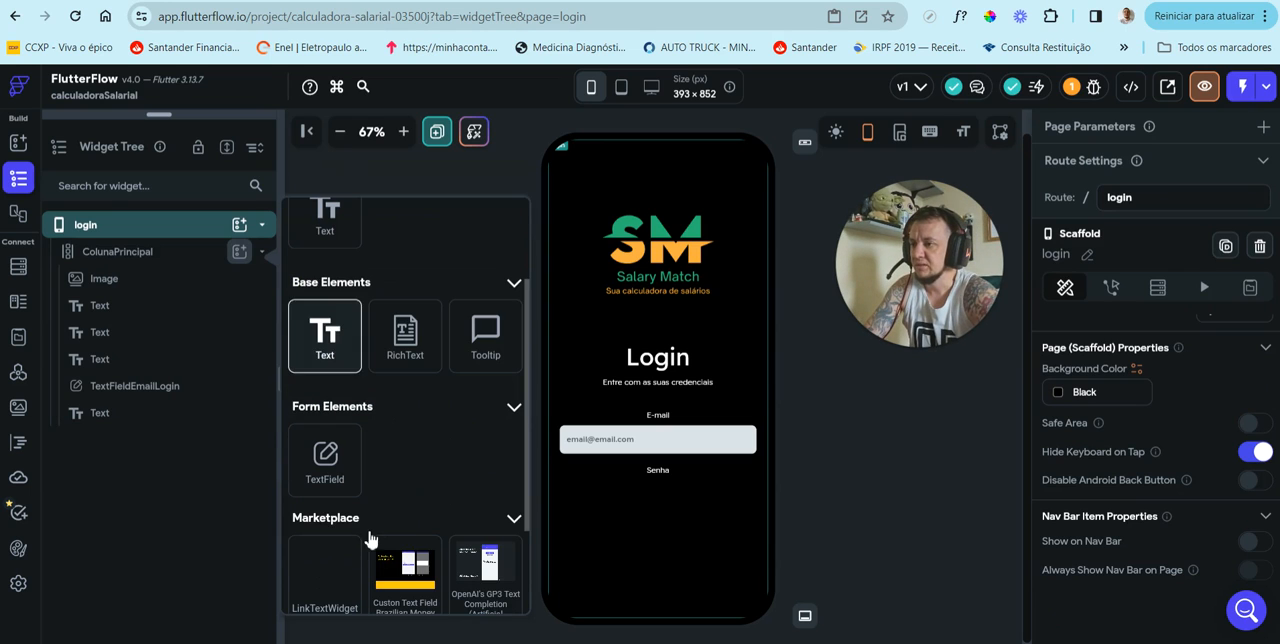
{"action": "left_click", "coordinate": [334, 478]}
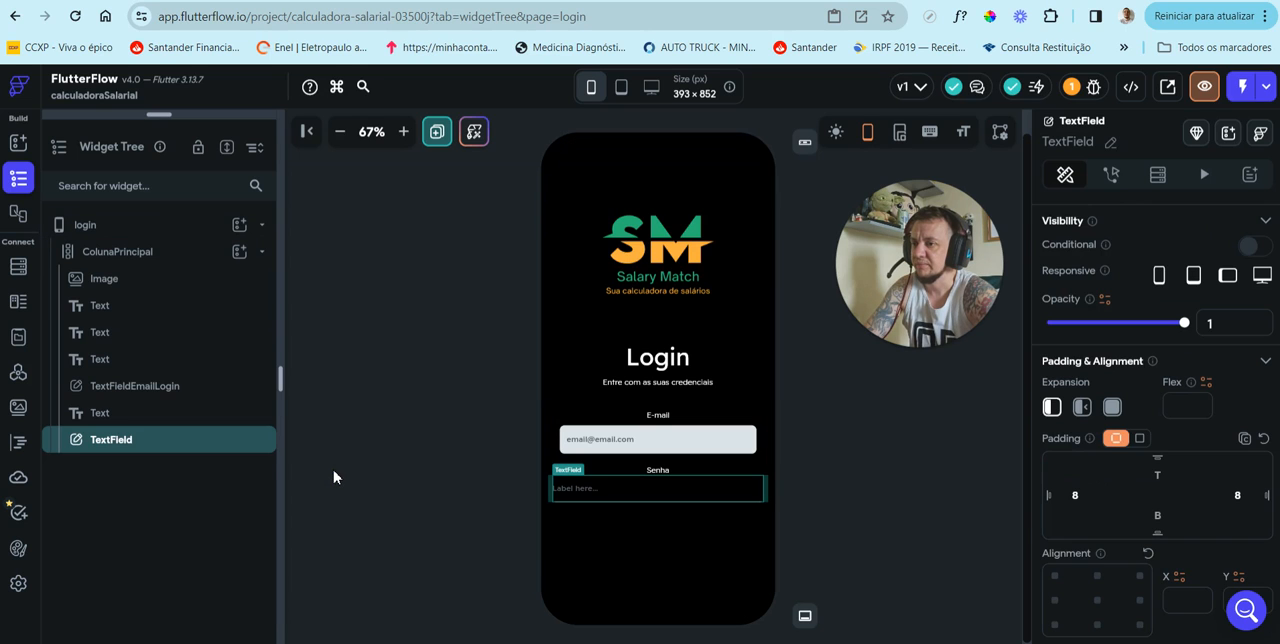
Step: Rename the new TextField widget as TextFieldSenhaLogin
{"action": "left_click", "coordinate": [1112, 143]}
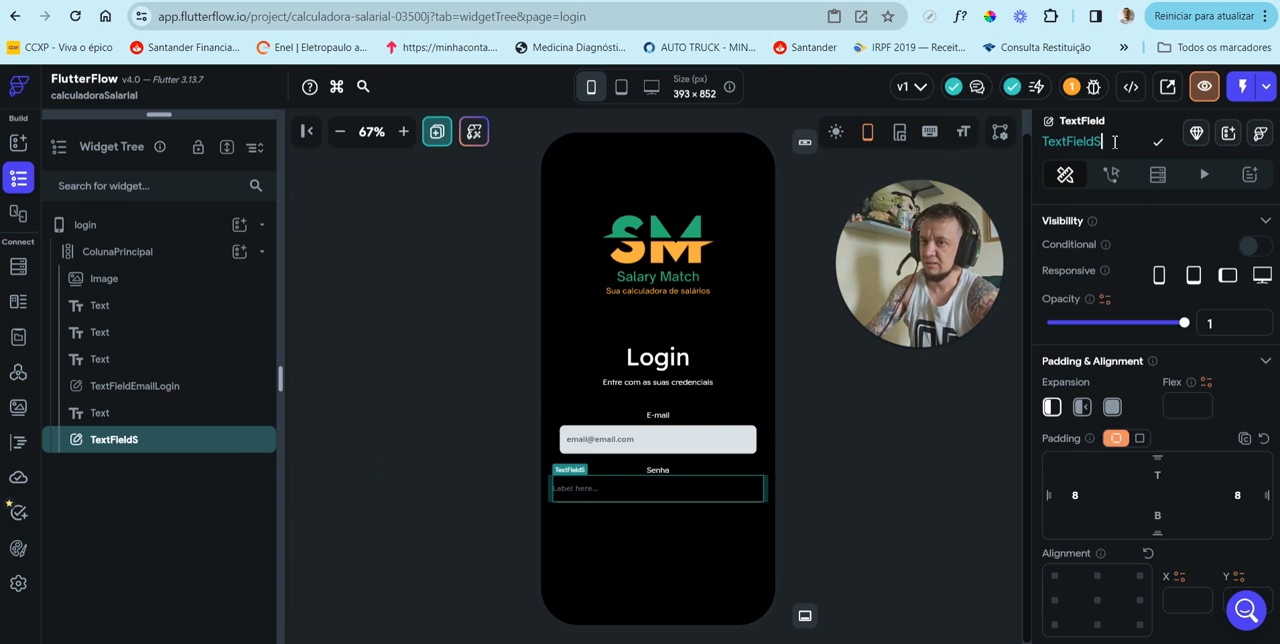
{"action": "type", "text": "SenhaLogin"}
{"action": "key", "text": "Return"}
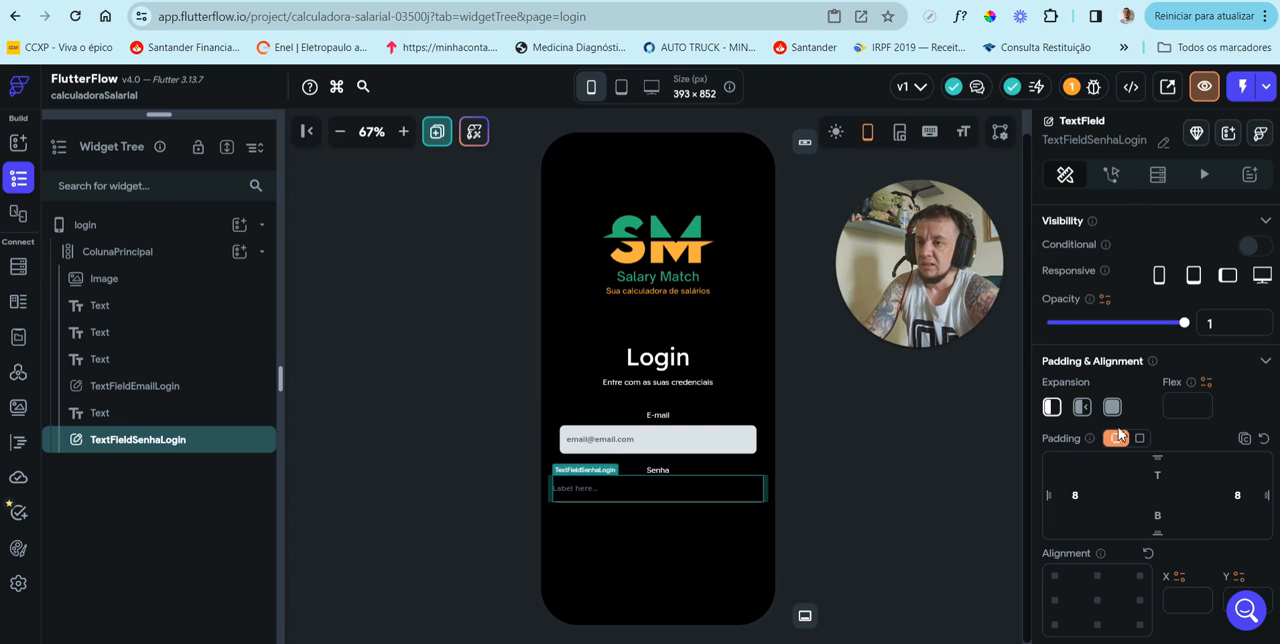
Step: Clear the left and right padding of the password TextField
{"action": "left_click", "coordinate": [1076, 494]}
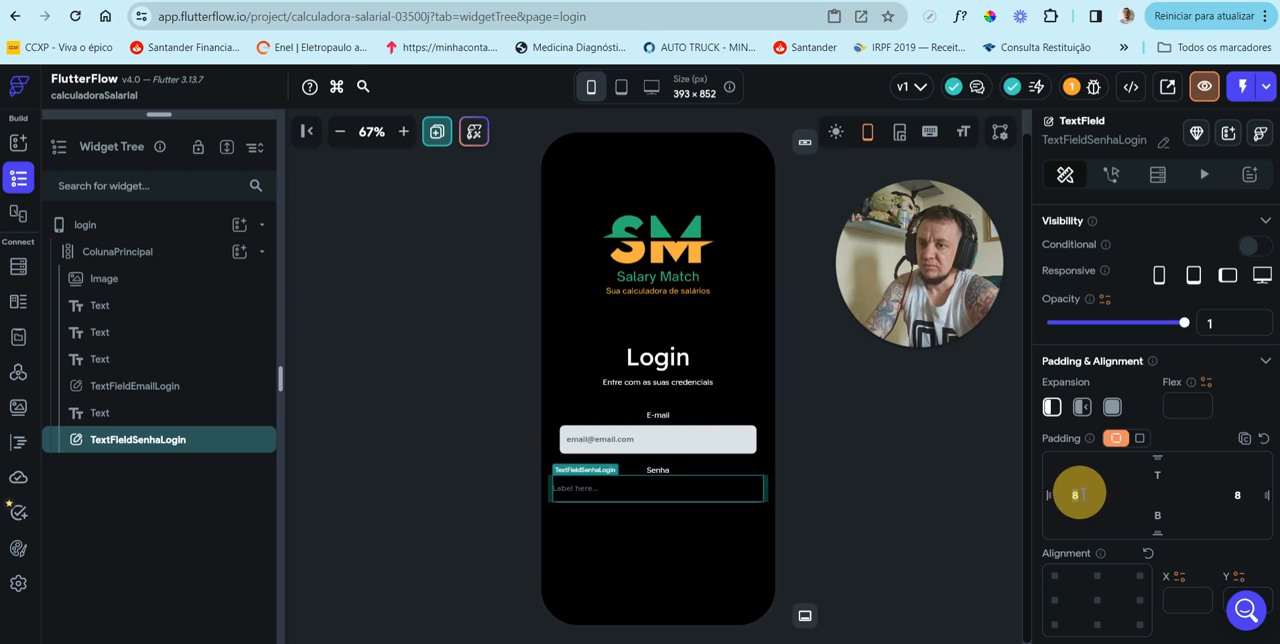
{"action": "key", "text": "BackSpace"}
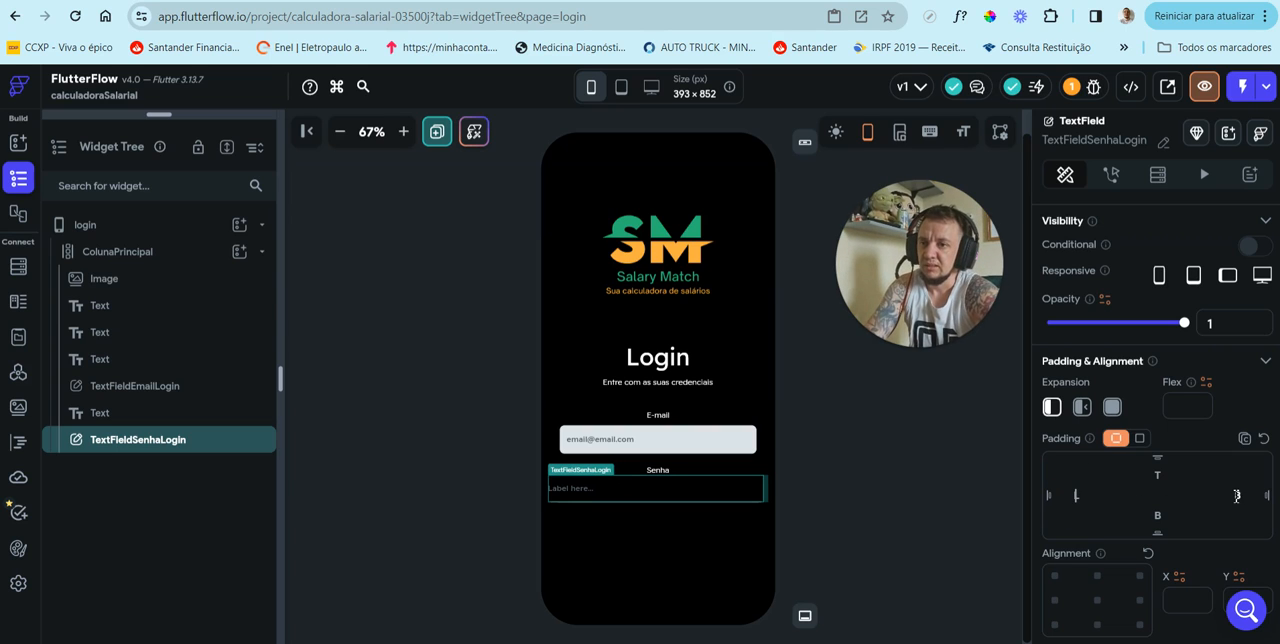
{"action": "left_click", "coordinate": [1237, 496]}
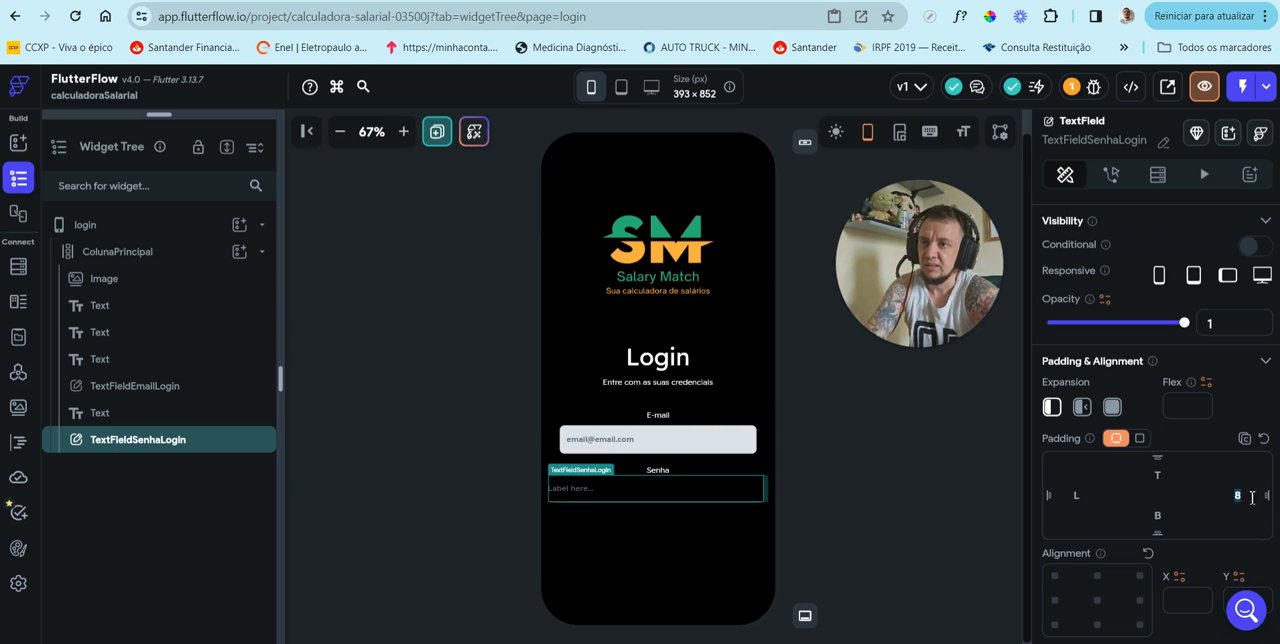
{"action": "key", "text": "BackSpace"}
Step: Set the password TextField's width to 350 px and its top padding to 10
{"action": "scroll", "coordinate": [1179, 503], "scroll_direction": "down", "scroll_amount": 3}
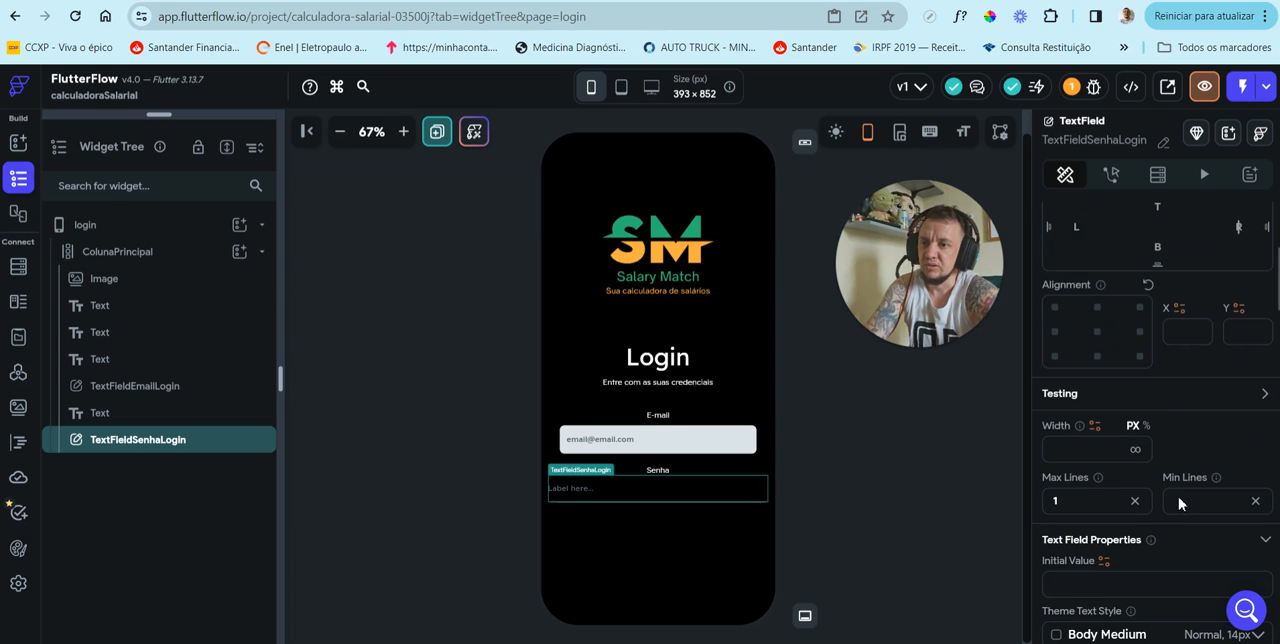
{"action": "left_click", "coordinate": [1080, 449]}
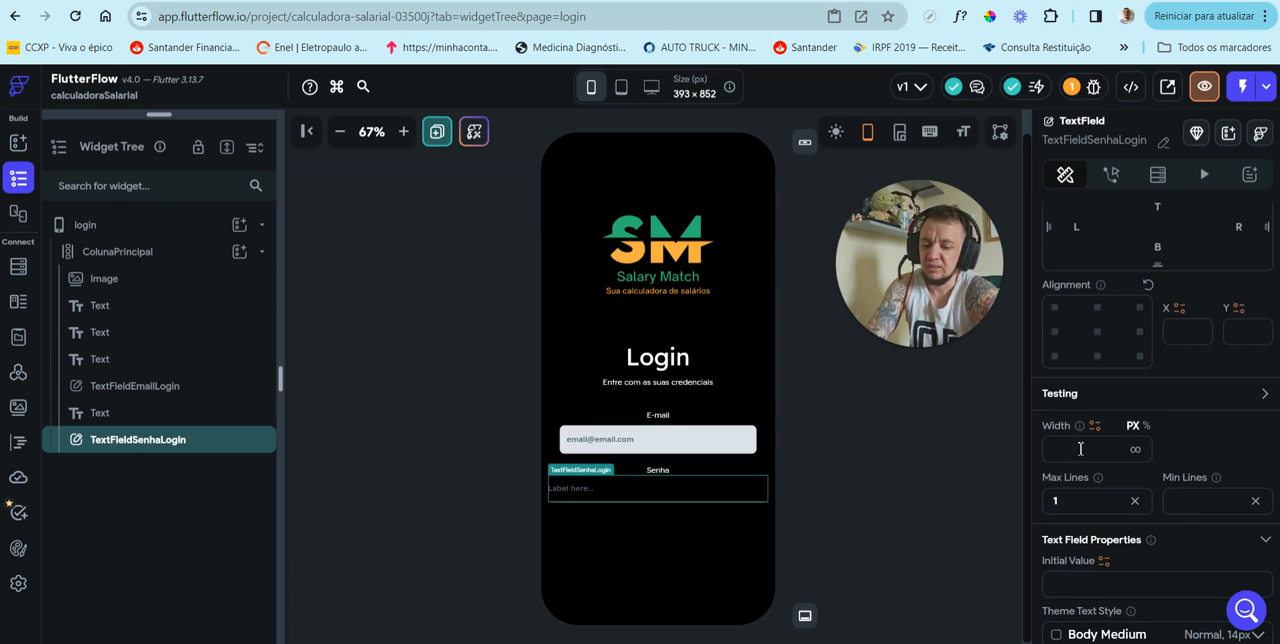
{"action": "type", "text": "350"}
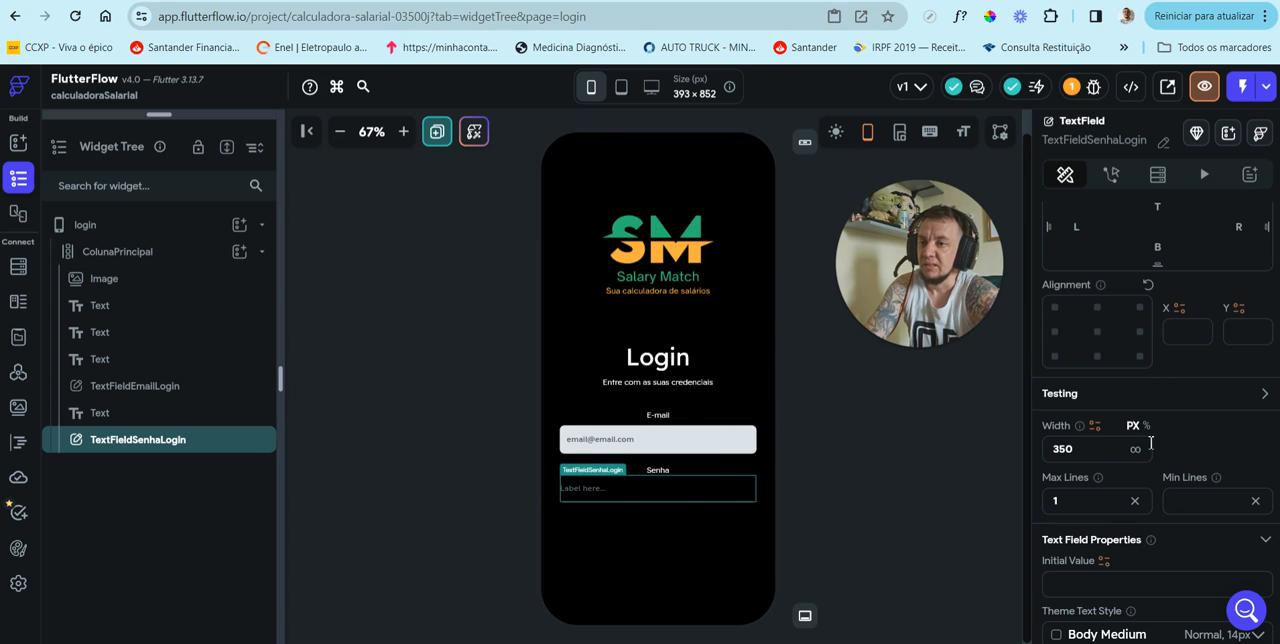
{"action": "scroll", "coordinate": [1153, 404], "scroll_direction": "up", "scroll_amount": 2}
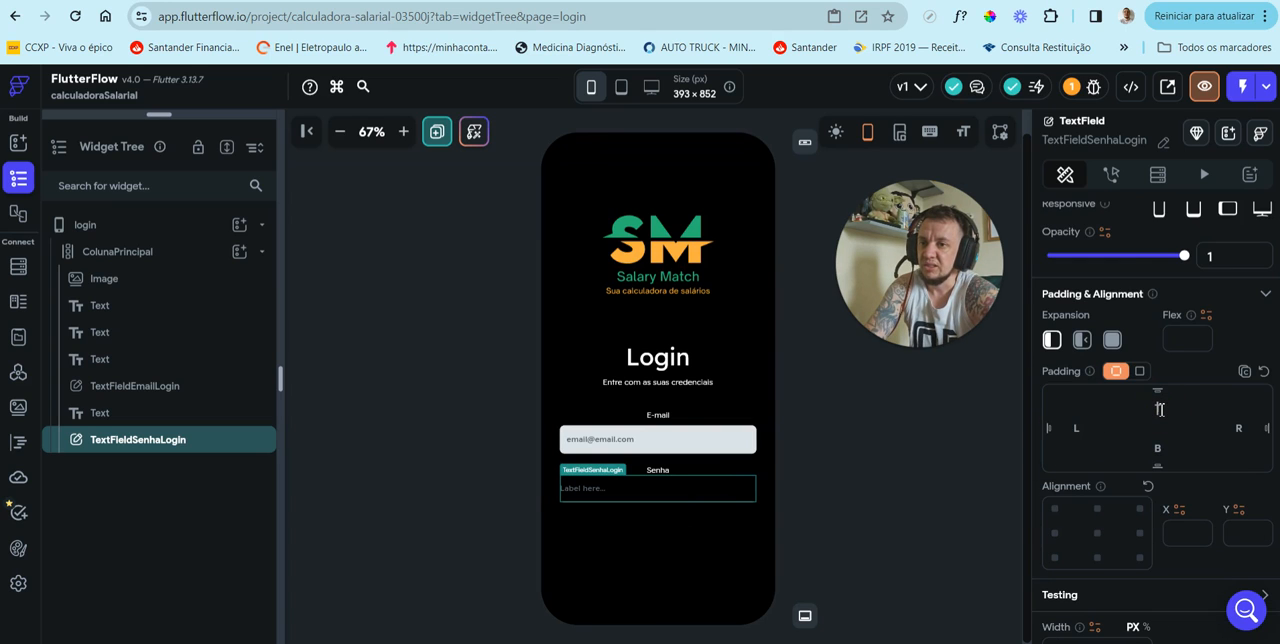
{"action": "left_click", "coordinate": [1160, 409]}
{"action": "type", "text": "10"}
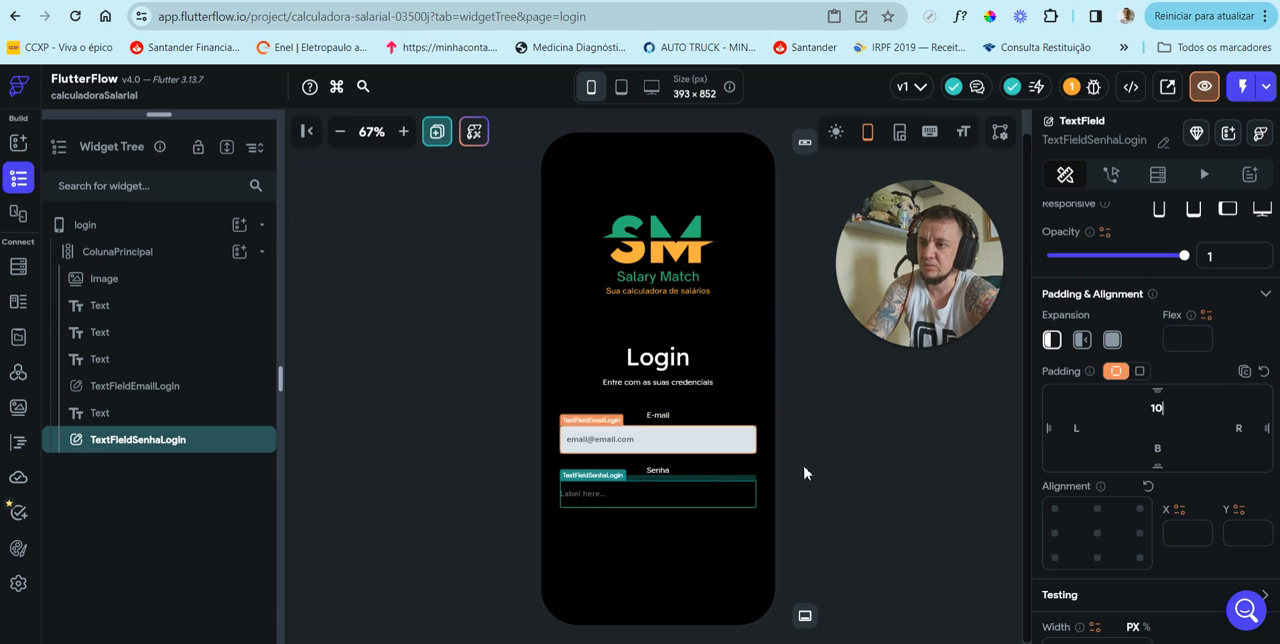
Step: Replace the password TextField's default label text with six asterisks (******)
{"action": "scroll", "coordinate": [1155, 457], "scroll_direction": "down", "scroll_amount": 10}
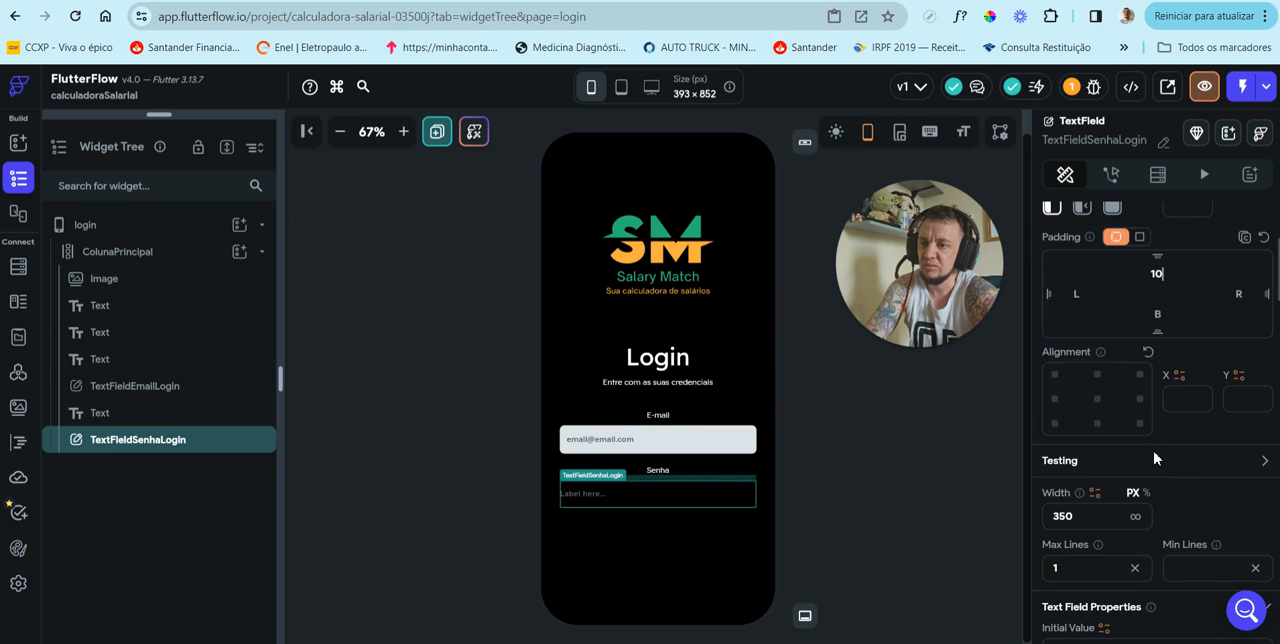
{"action": "scroll", "coordinate": [1155, 457], "scroll_direction": "down", "scroll_amount": 4}
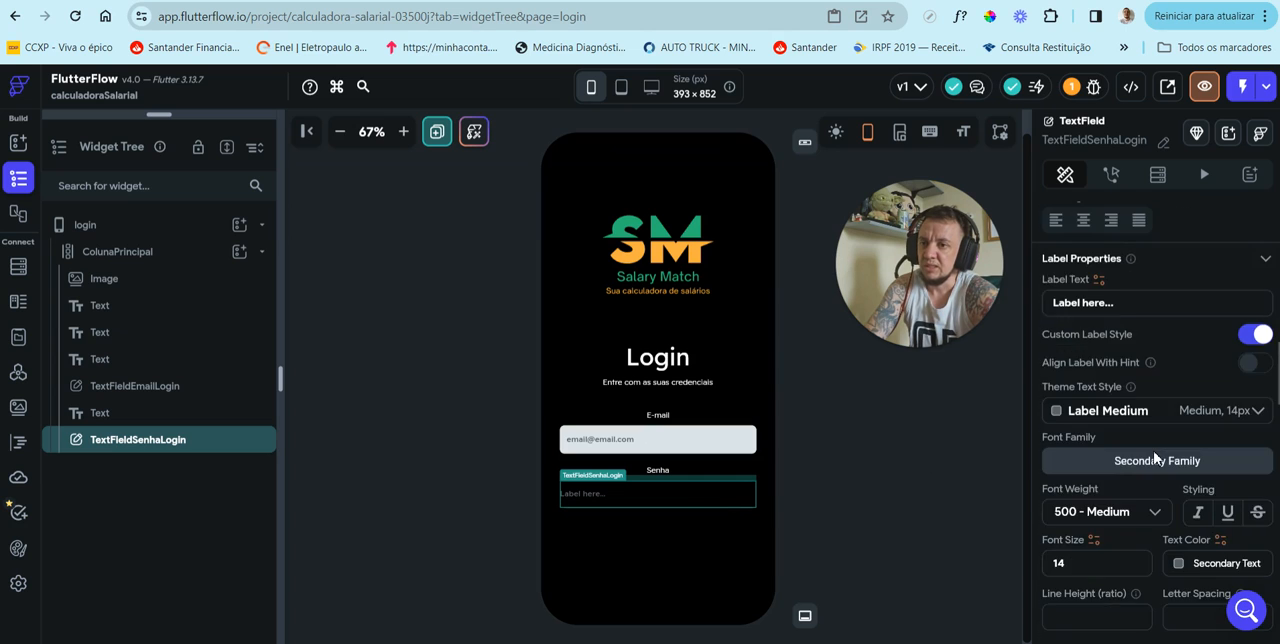
{"action": "scroll", "coordinate": [1155, 455], "scroll_direction": "up", "scroll_amount": 2}
{"action": "left_click_drag", "start_coordinate": [1127, 304], "coordinate": [1051, 305]}
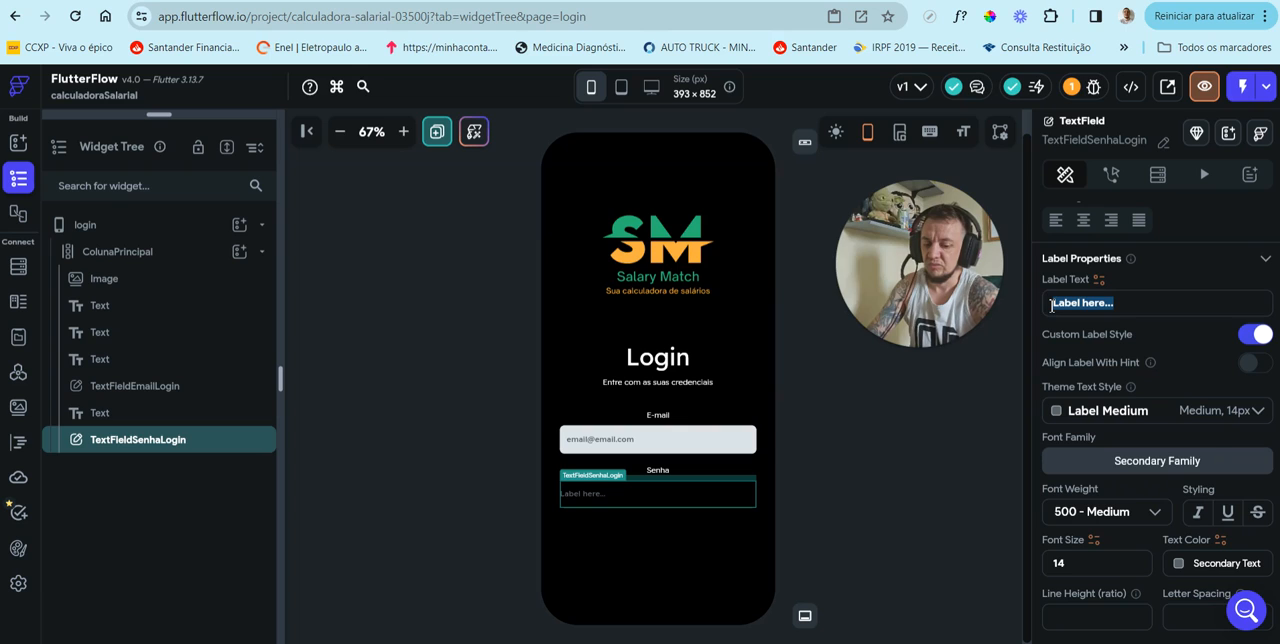
{"action": "key", "text": "BackSpace"}
{"action": "type", "text": "***"}
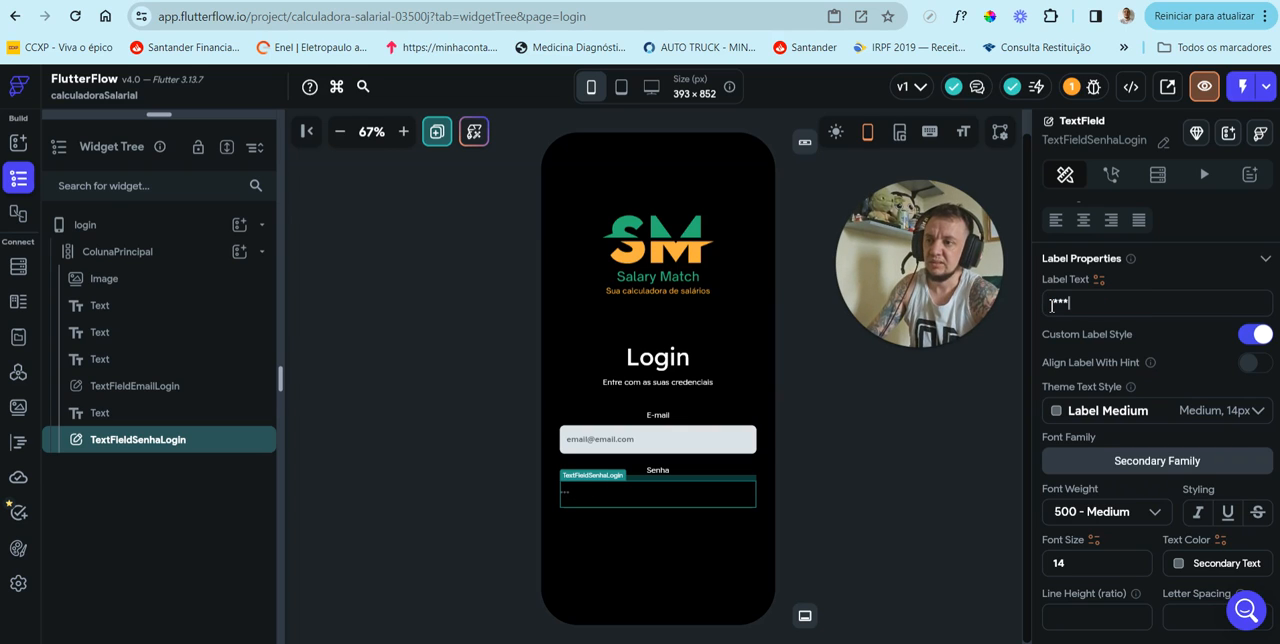
{"action": "type", "text": "***"}
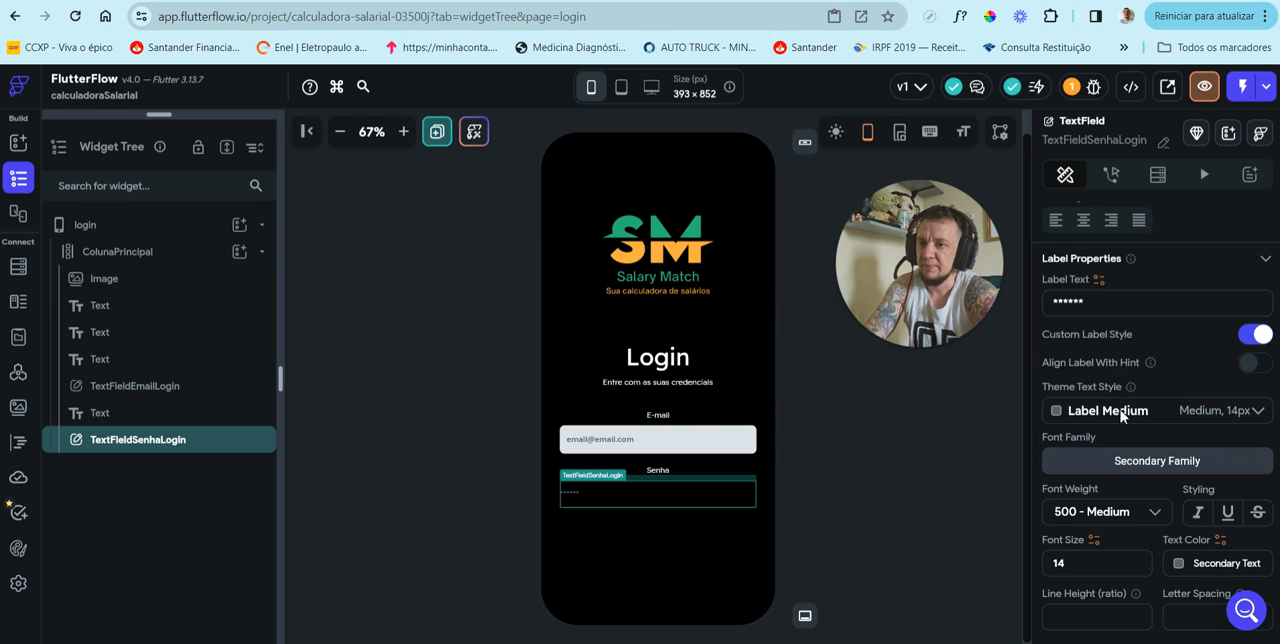
{"action": "scroll", "coordinate": [1124, 418], "scroll_direction": "down", "scroll_amount": 1}
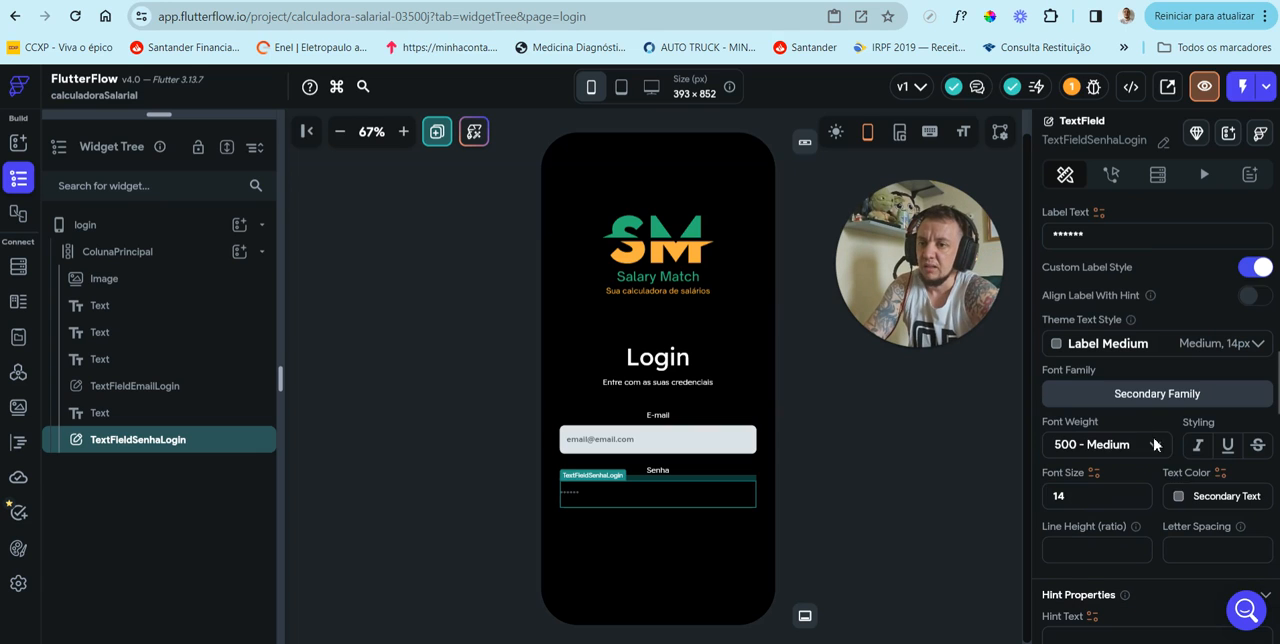
{"action": "left_click", "coordinate": [1181, 497]}
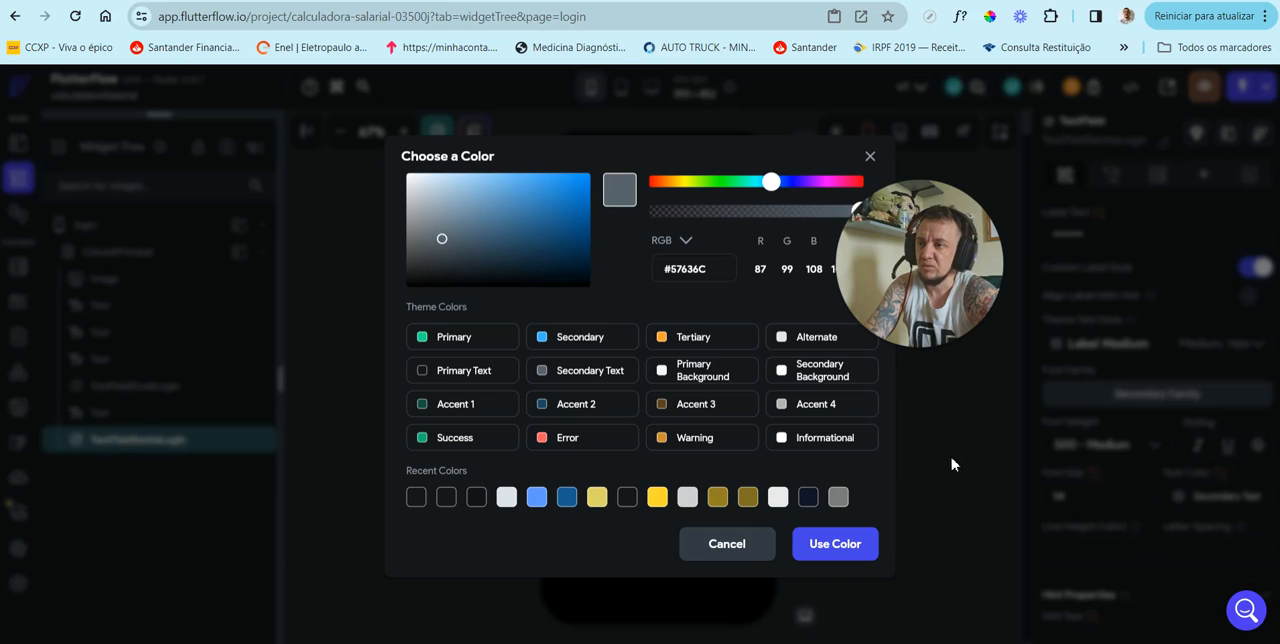
{"action": "left_click", "coordinate": [727, 545]}
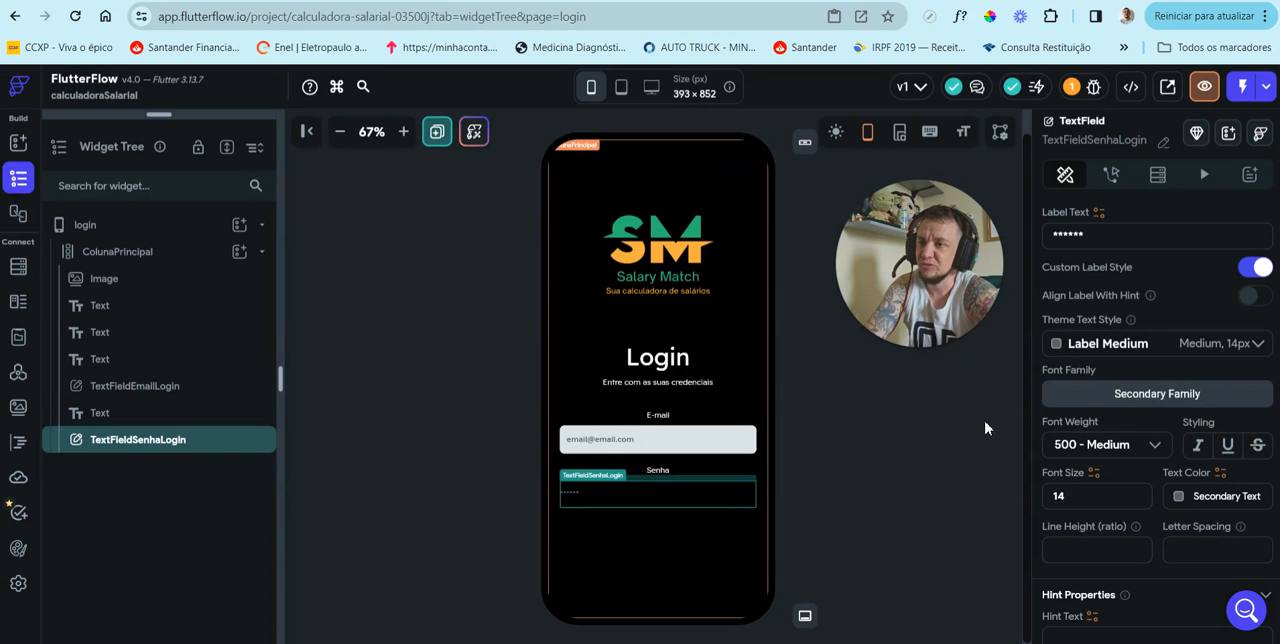
Step: Set the password TextField's input border type to Outline
{"action": "scroll", "coordinate": [1147, 433], "scroll_direction": "down", "scroll_amount": 4}
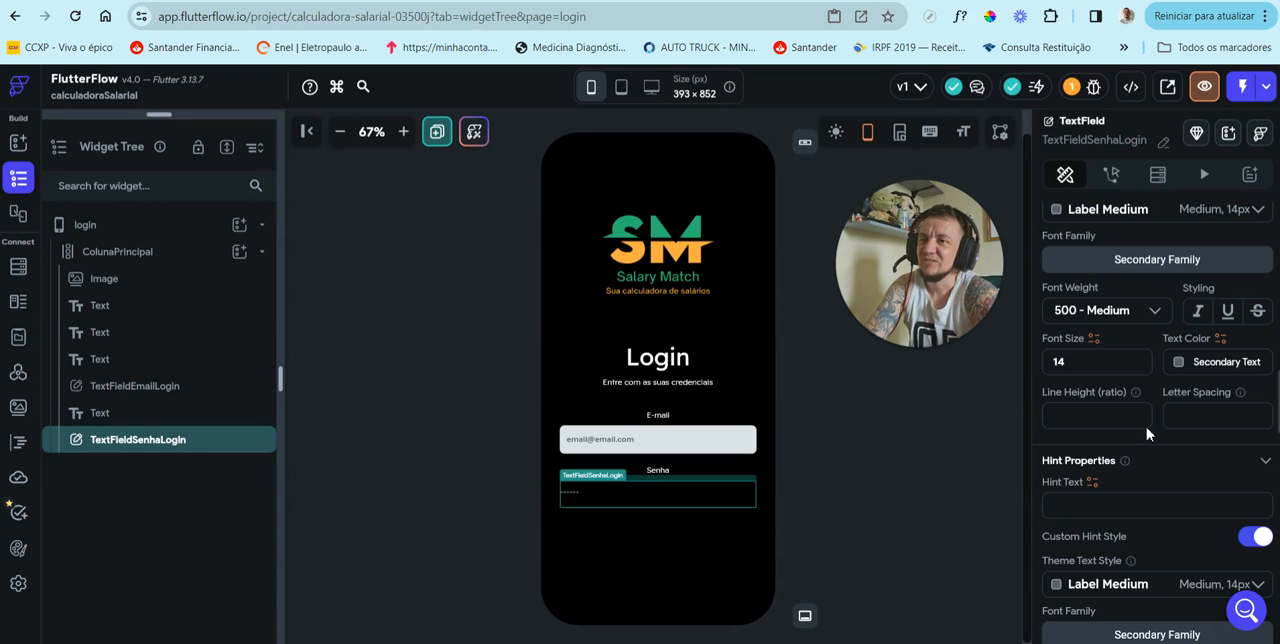
{"action": "scroll", "coordinate": [1147, 433], "scroll_direction": "down", "scroll_amount": 3}
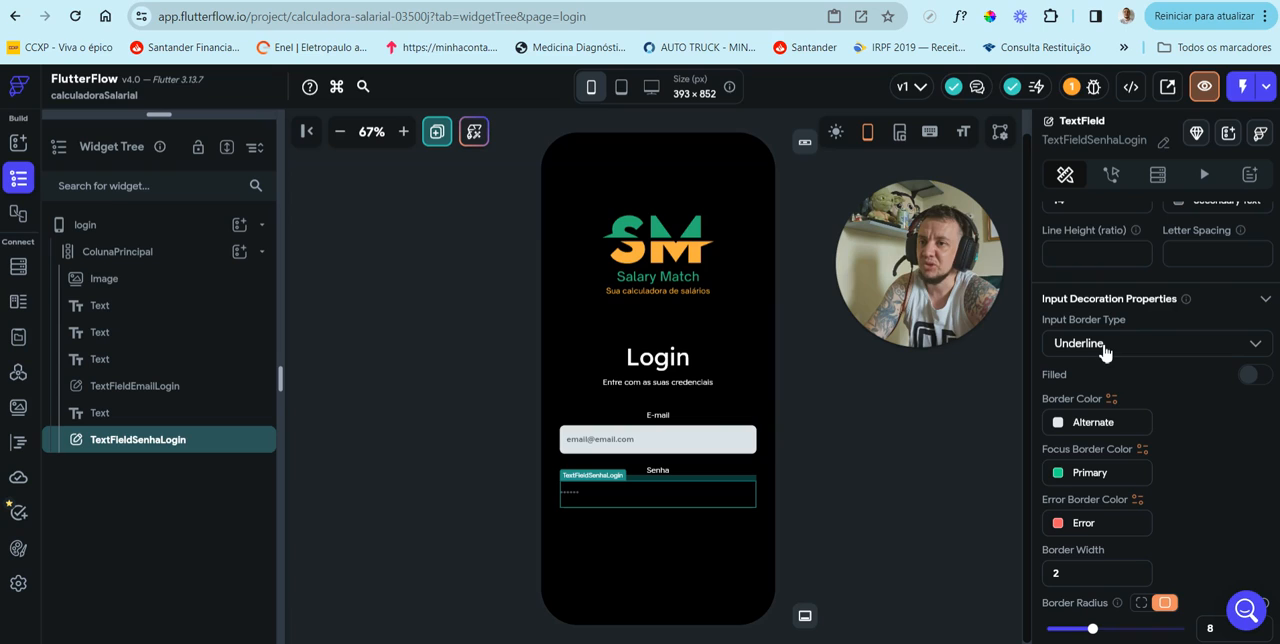
{"action": "left_click", "coordinate": [1104, 350]}
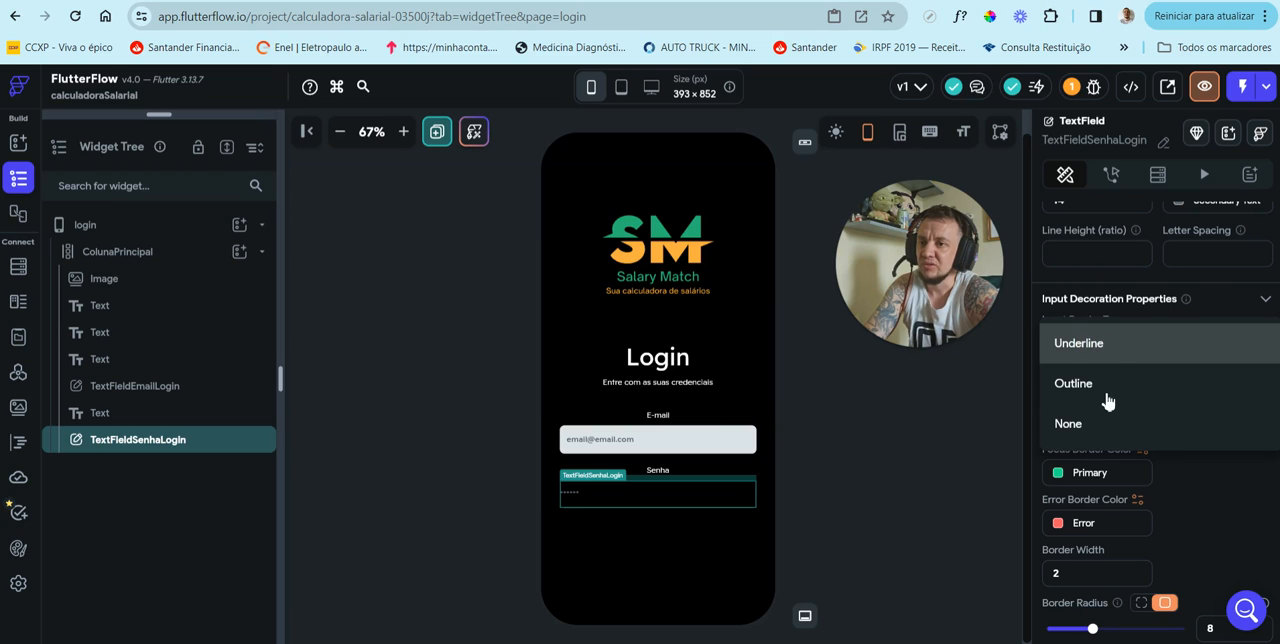
{"action": "left_click", "coordinate": [1112, 388]}
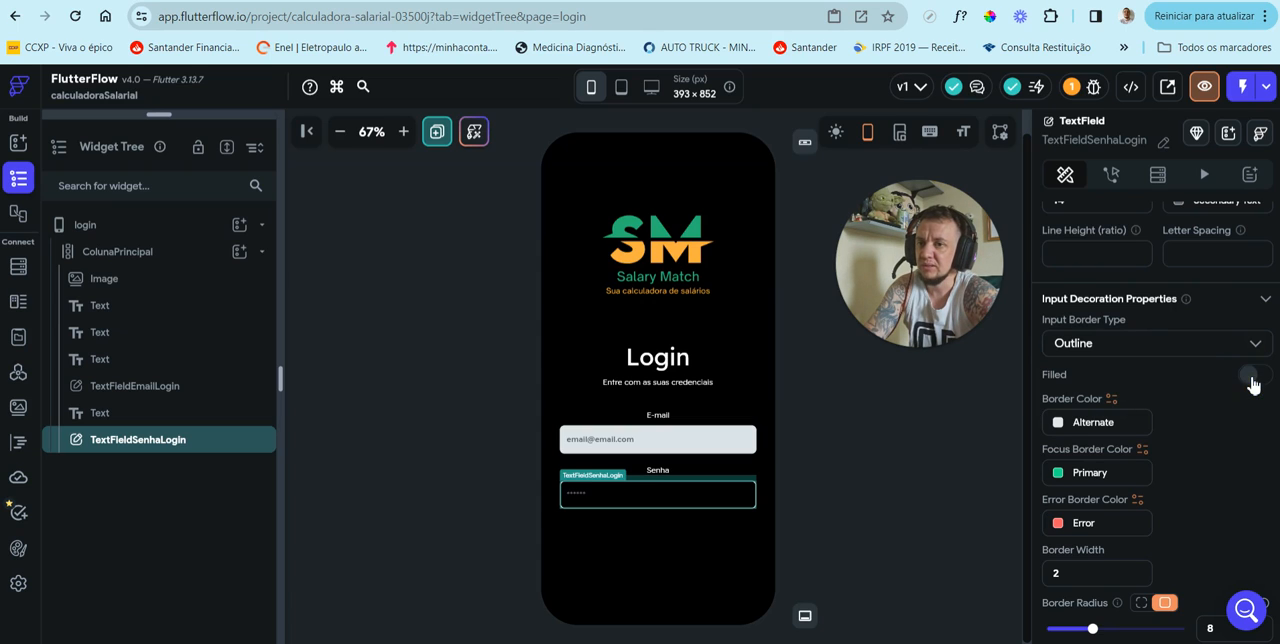
Step: Enable the Filled option for the password TextField and set its fill color to the recent light gray #DBE2E7
{"action": "left_click", "coordinate": [1250, 377]}
{"action": "left_click", "coordinate": [1180, 425]}
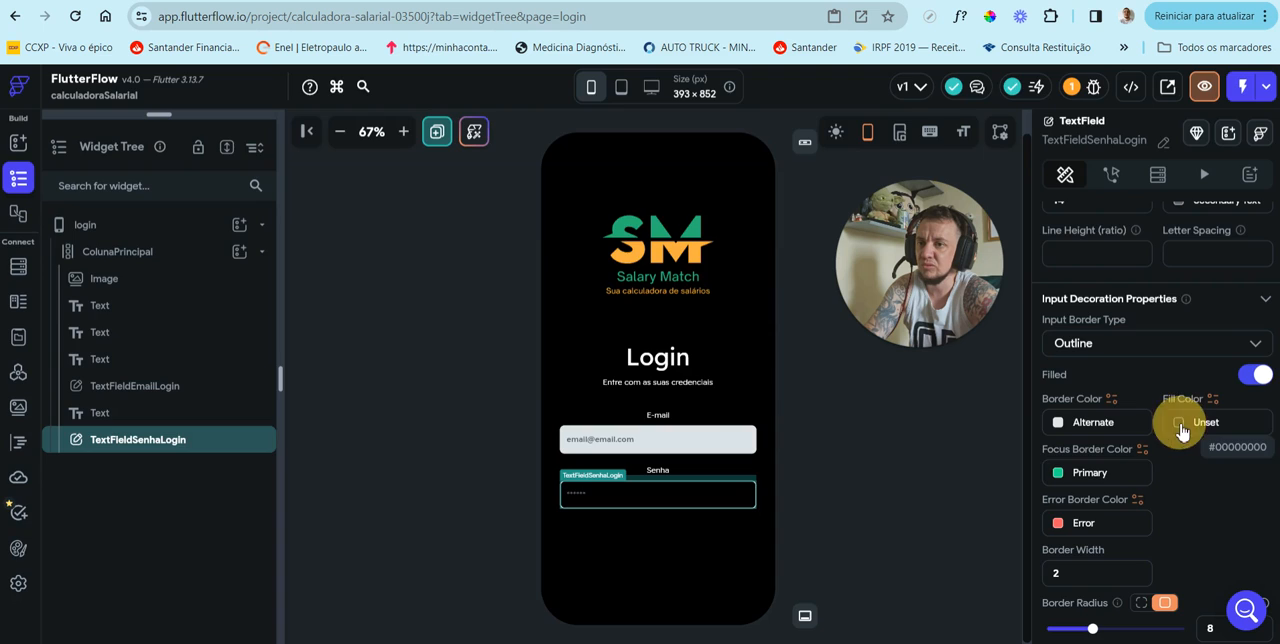
{"action": "left_click", "coordinate": [508, 498]}
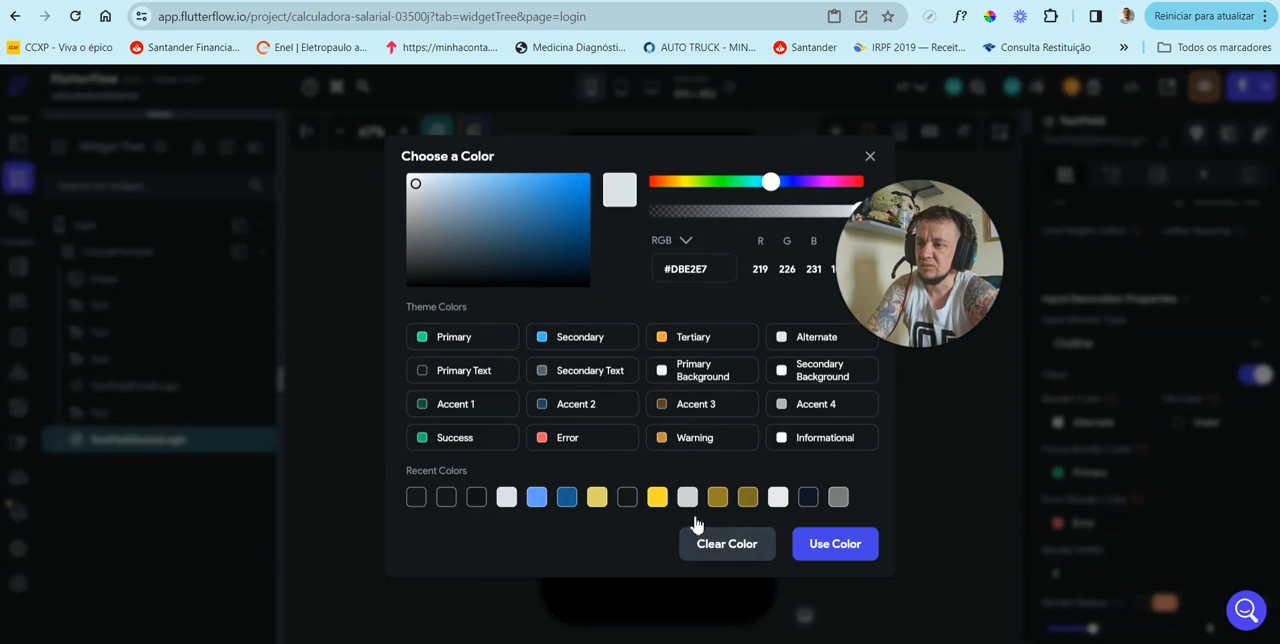
{"action": "left_click", "coordinate": [1122, 455]}
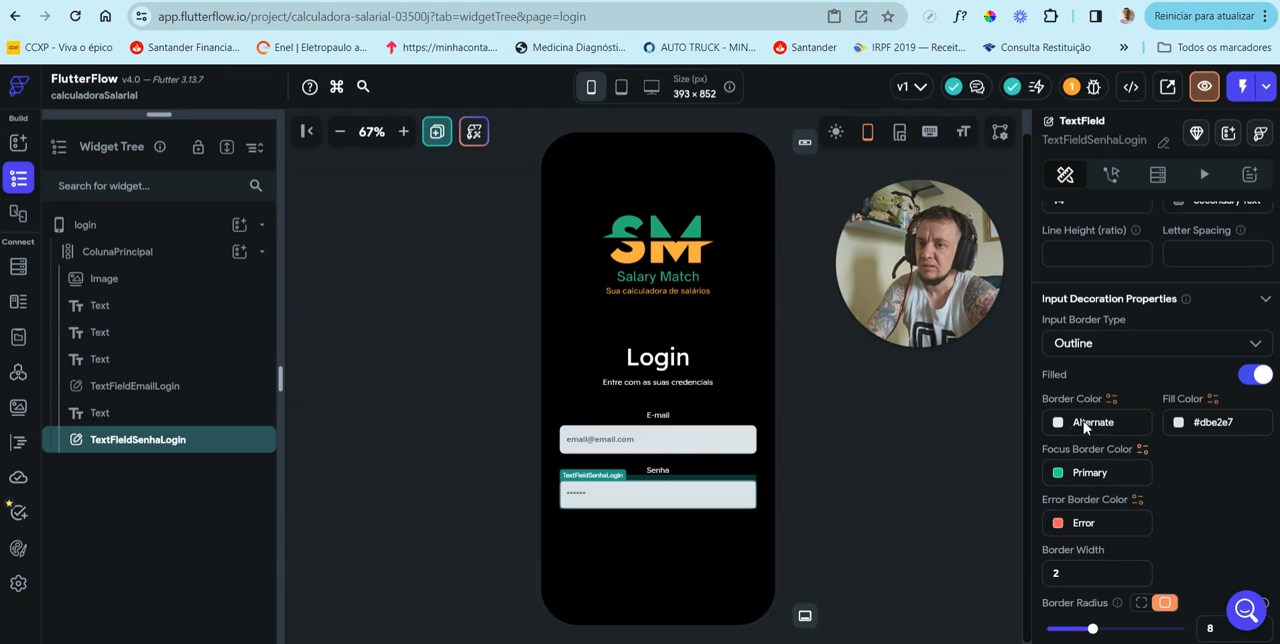
Step: Set the password TextField's border color to the recent light gray #DBE2E7, matching its fill
{"action": "left_click", "coordinate": [1060, 424]}
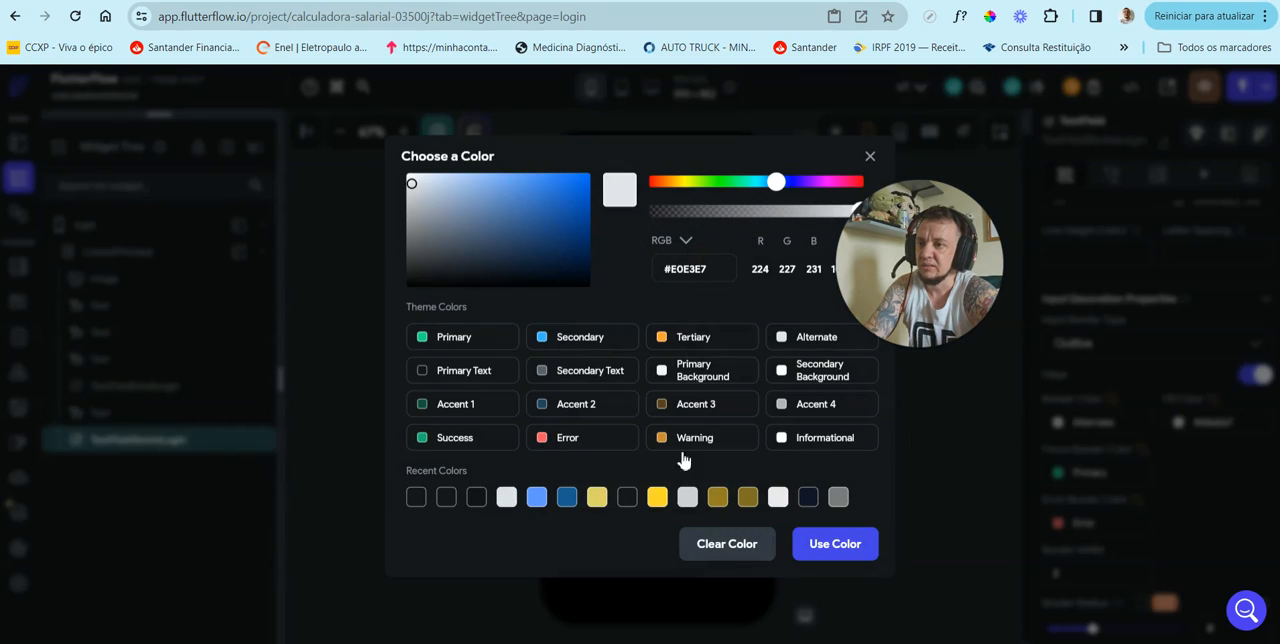
{"action": "left_click", "coordinate": [506, 497]}
{"action": "left_click", "coordinate": [833, 543]}
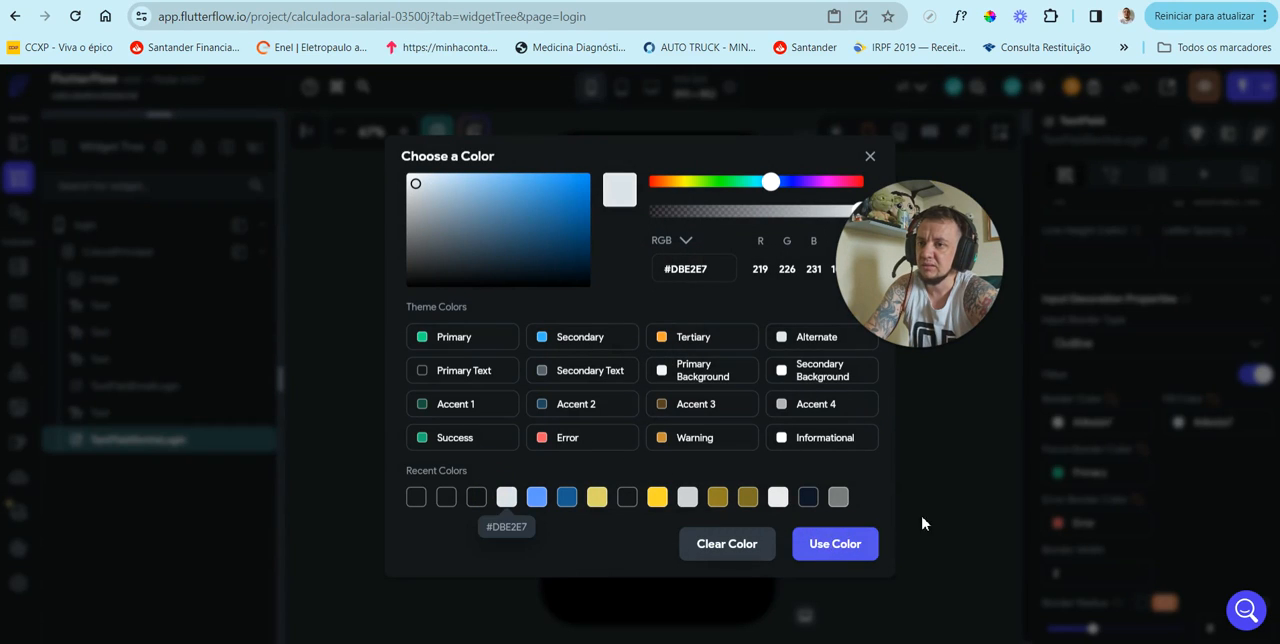
{"action": "left_click", "coordinate": [870, 456]}
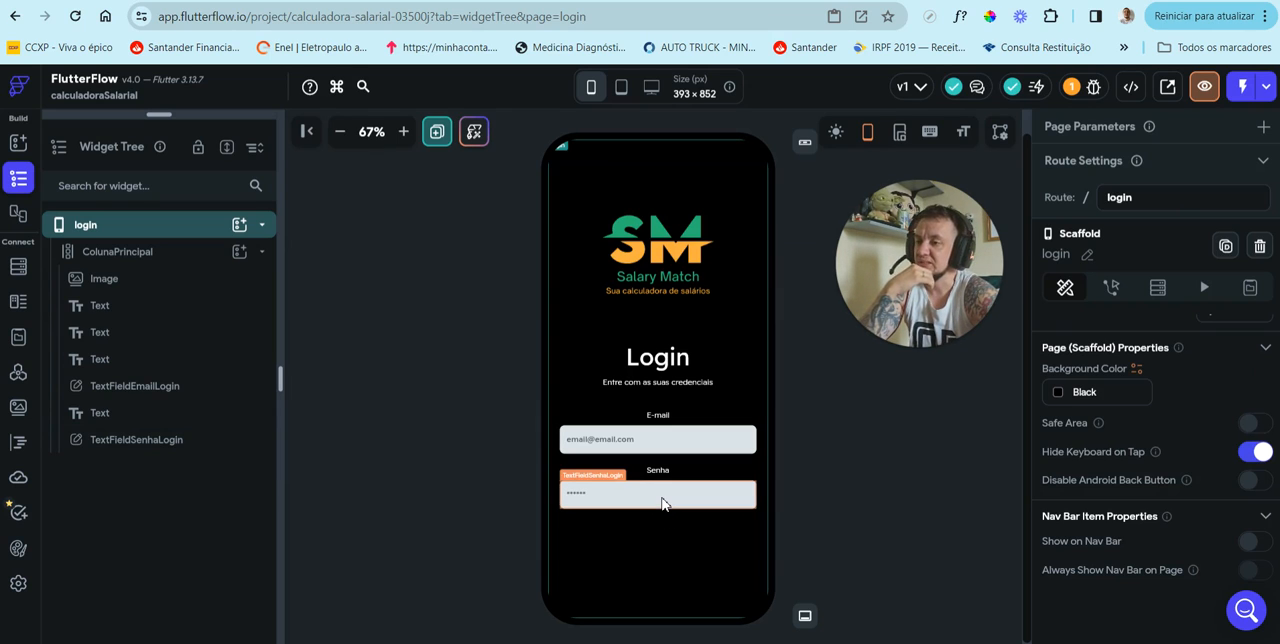
Step: Turn off Autofocus in the additional properties of TextFieldSenhaLogin
{"action": "left_click", "coordinate": [662, 503]}
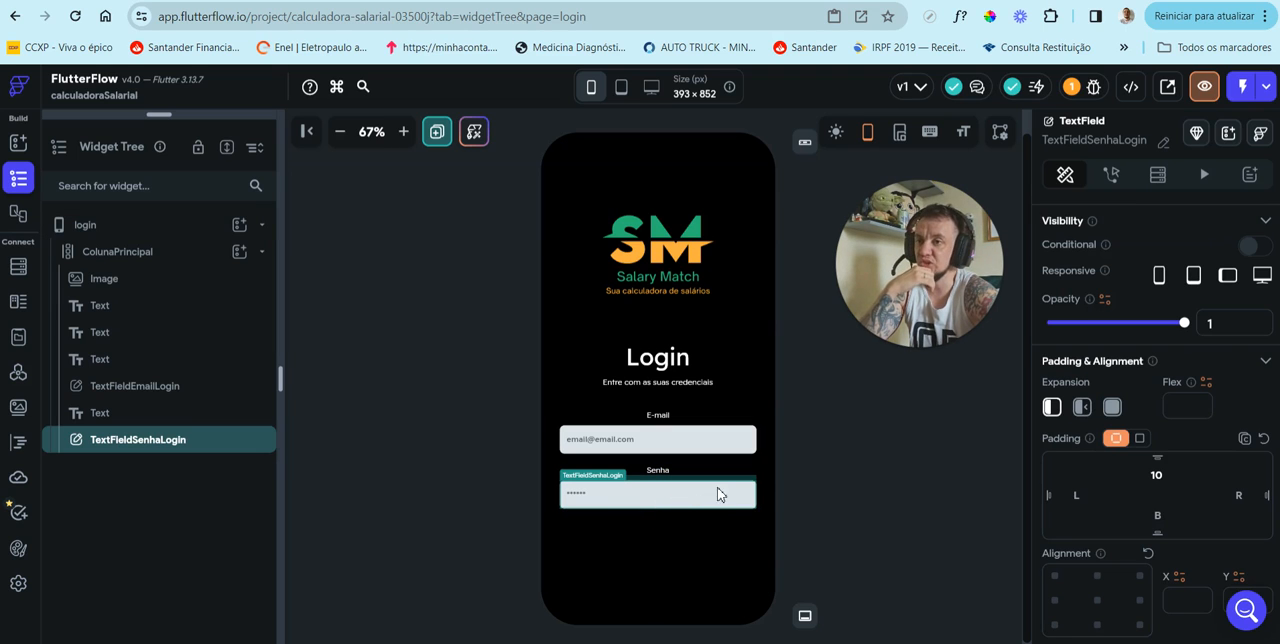
{"action": "scroll", "coordinate": [1186, 419], "scroll_direction": "down", "scroll_amount": 10}
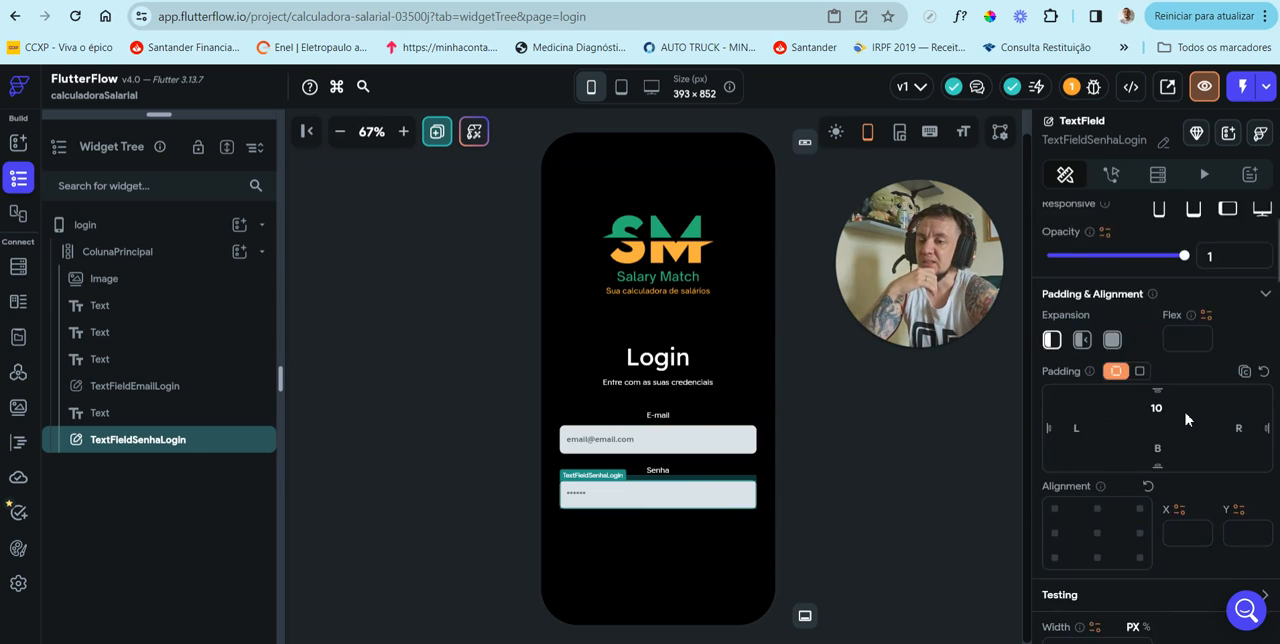
{"action": "scroll", "coordinate": [1186, 419], "scroll_direction": "down", "scroll_amount": 10}
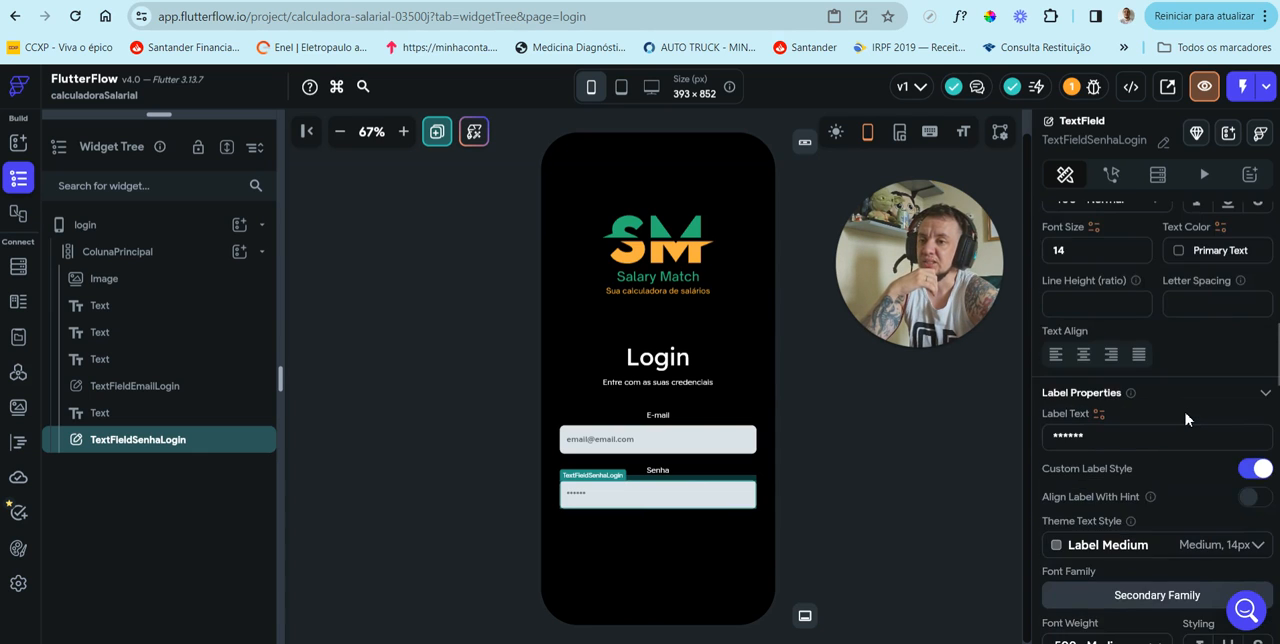
{"action": "scroll", "coordinate": [1186, 419], "scroll_direction": "down", "scroll_amount": 10}
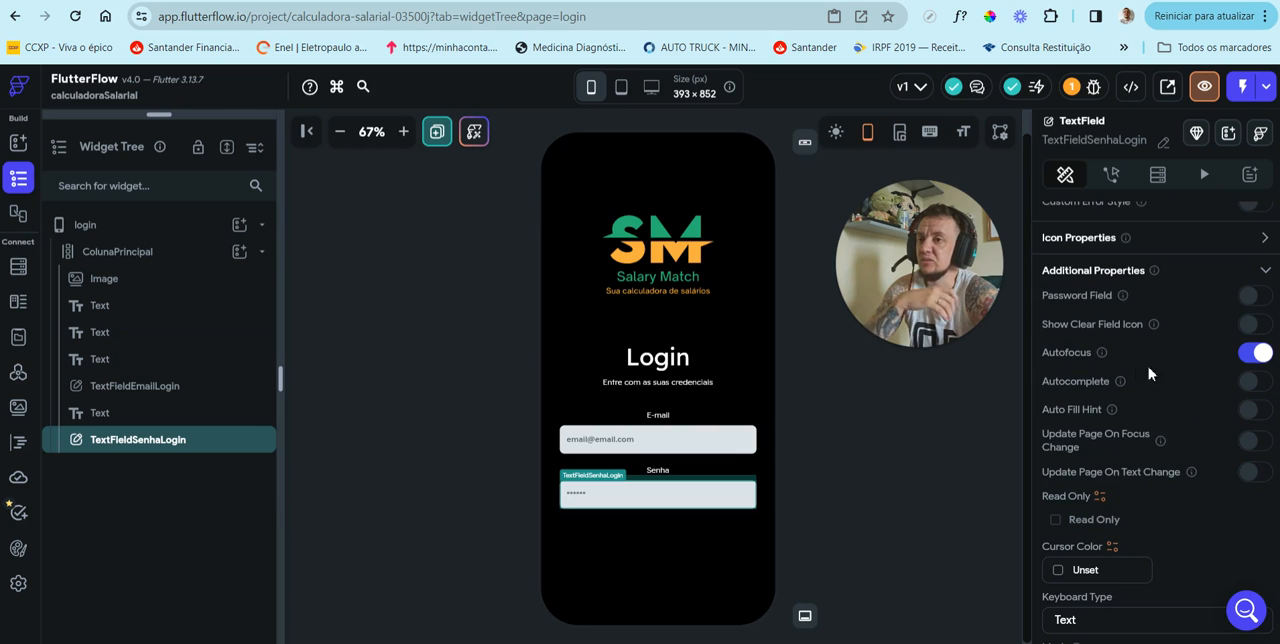
{"action": "left_click", "coordinate": [1255, 352]}
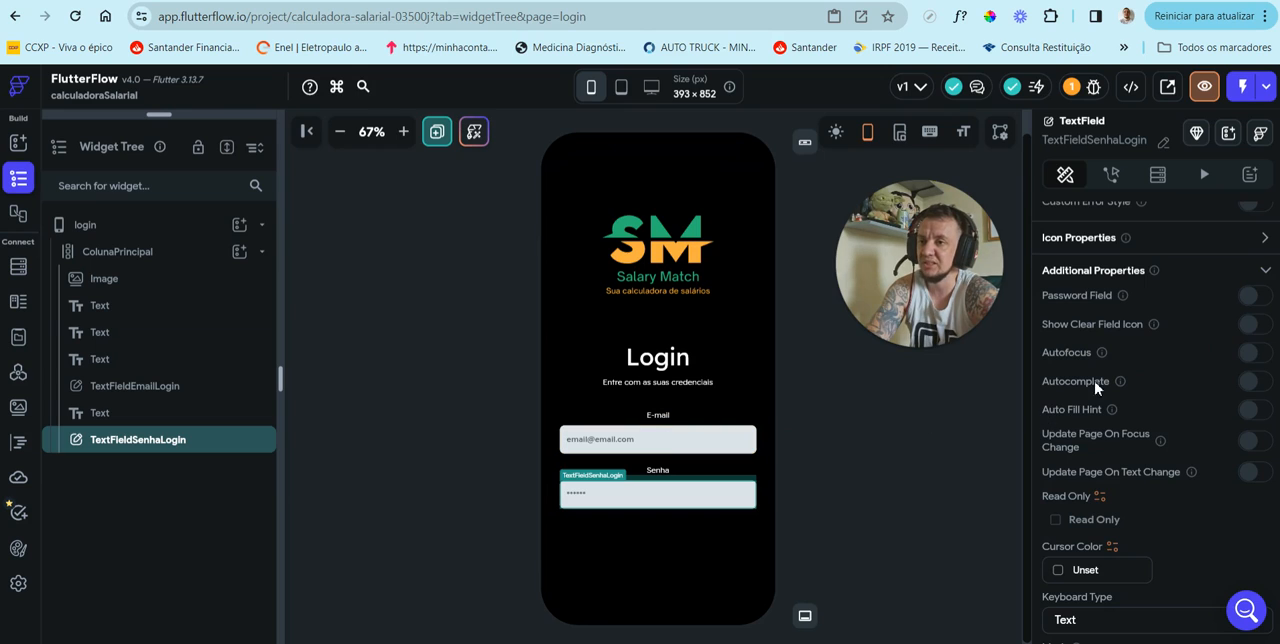
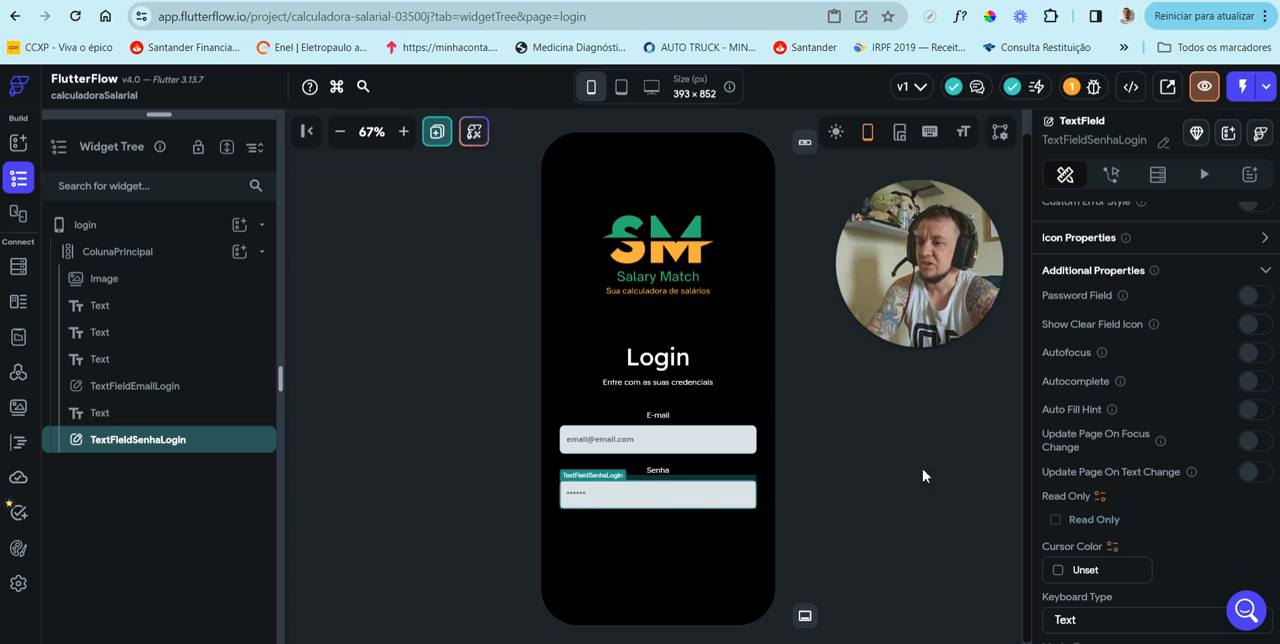
Step: Turn on the Password Field option for TextFieldSenhaLogin and set its hide-password icon size to 24
{"action": "left_click", "coordinate": [1250, 296]}
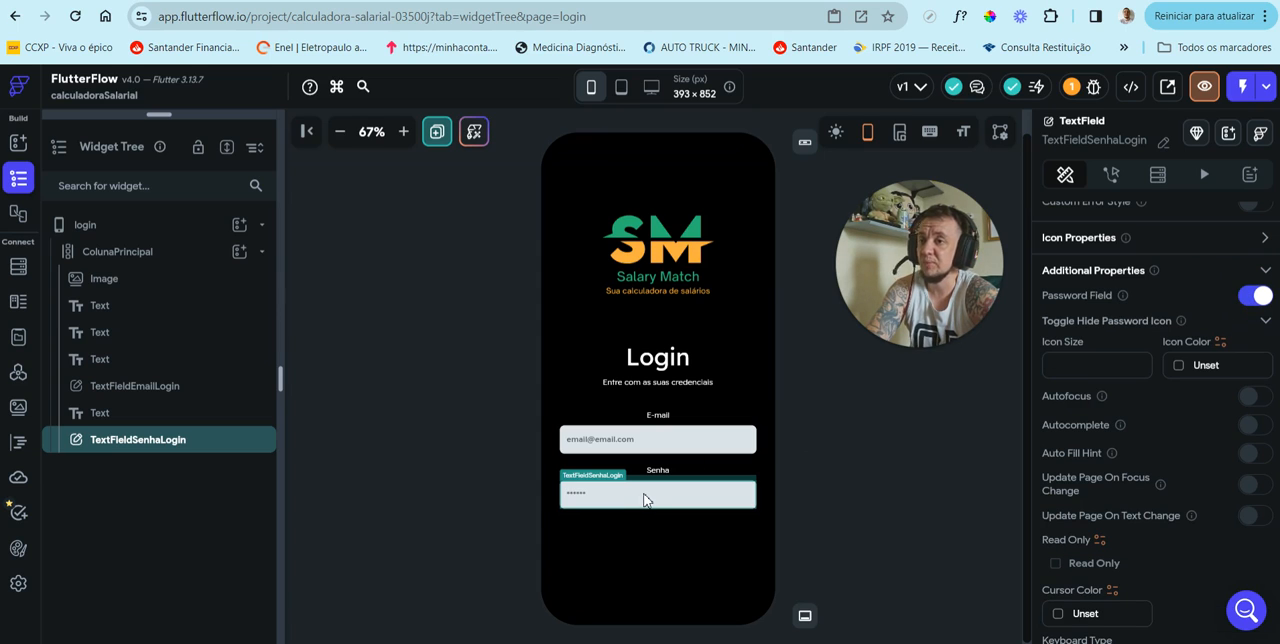
{"action": "left_click", "coordinate": [1078, 363]}
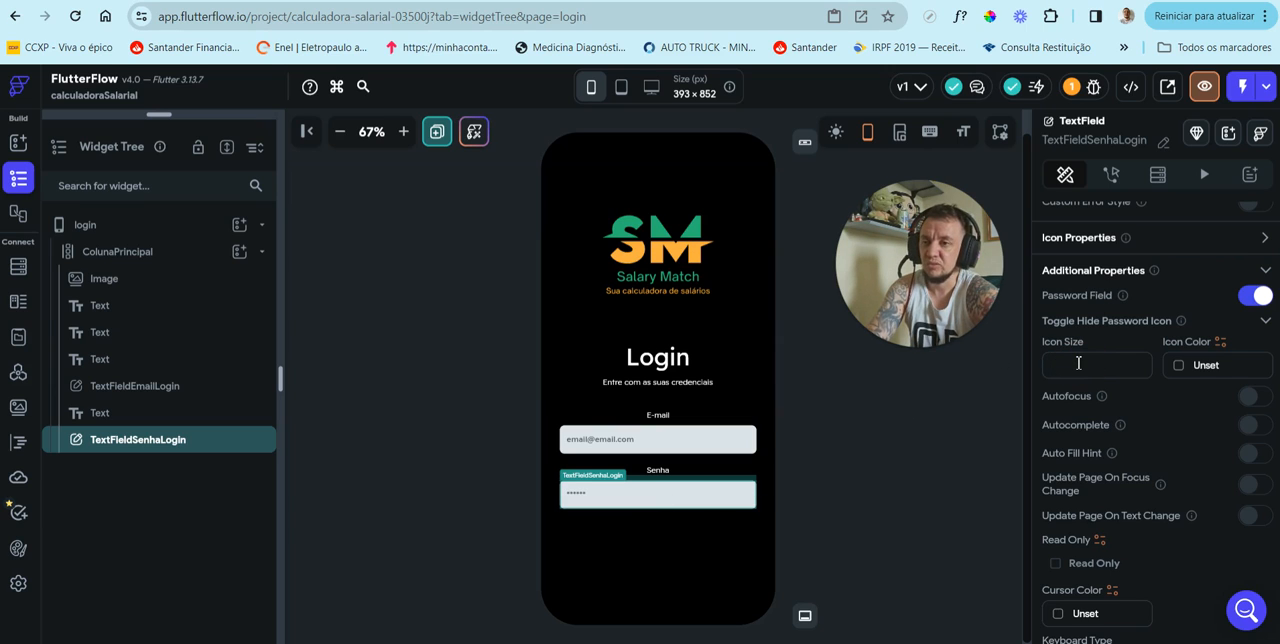
{"action": "type", "text": "24"}
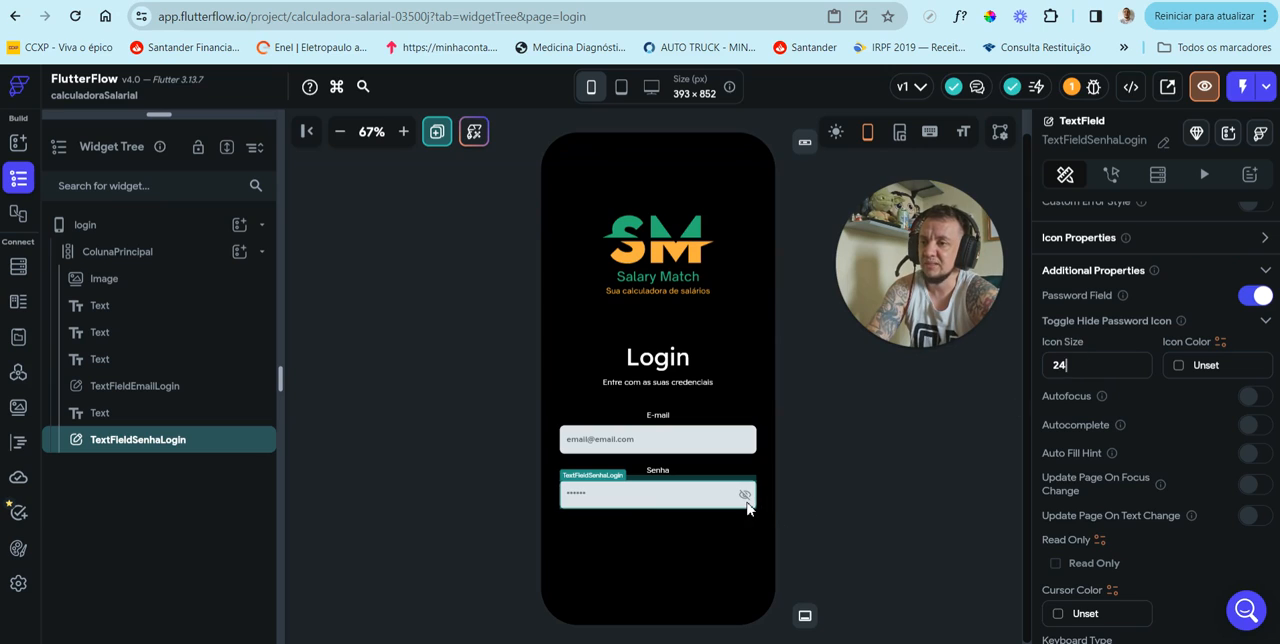
{"action": "left_click", "coordinate": [1179, 366]}
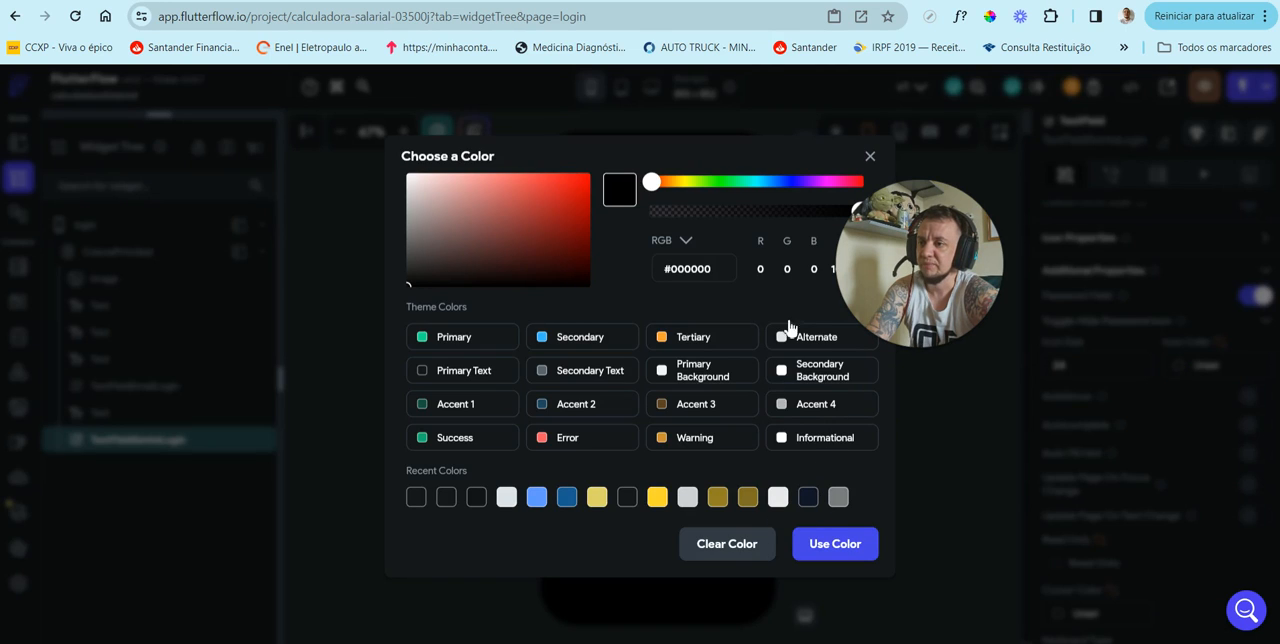
{"action": "left_click", "coordinate": [869, 158]}
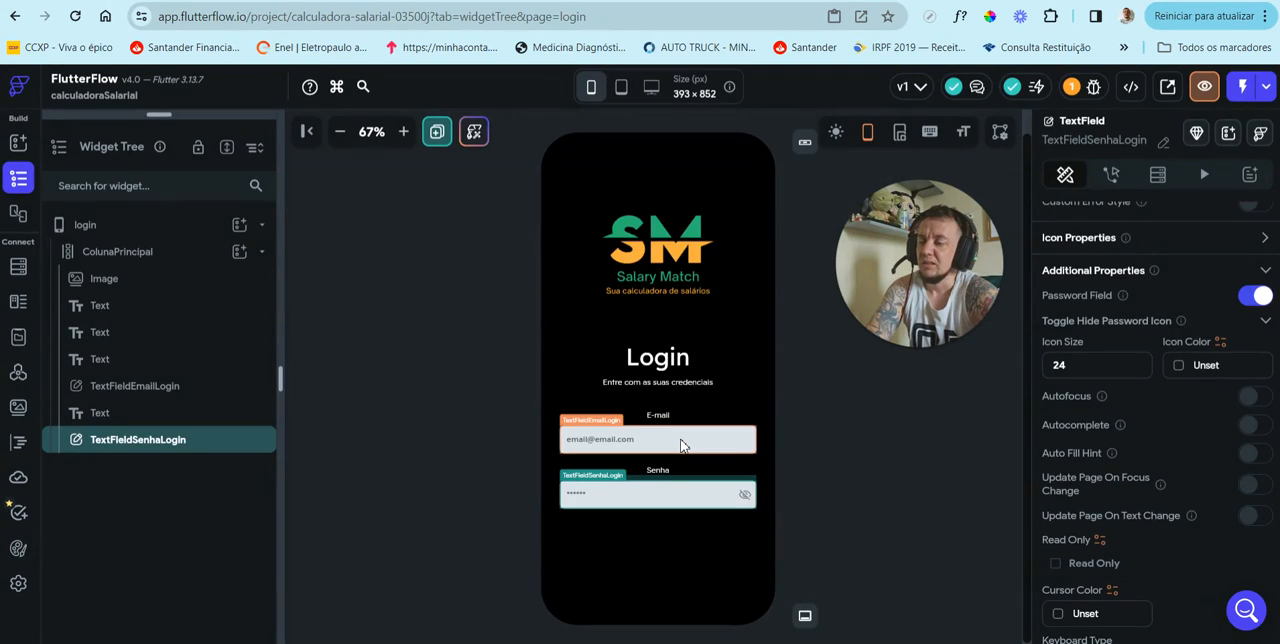
Step: Turn off Autofocus for TextFieldEmailLogin
{"action": "left_click", "coordinate": [682, 445]}
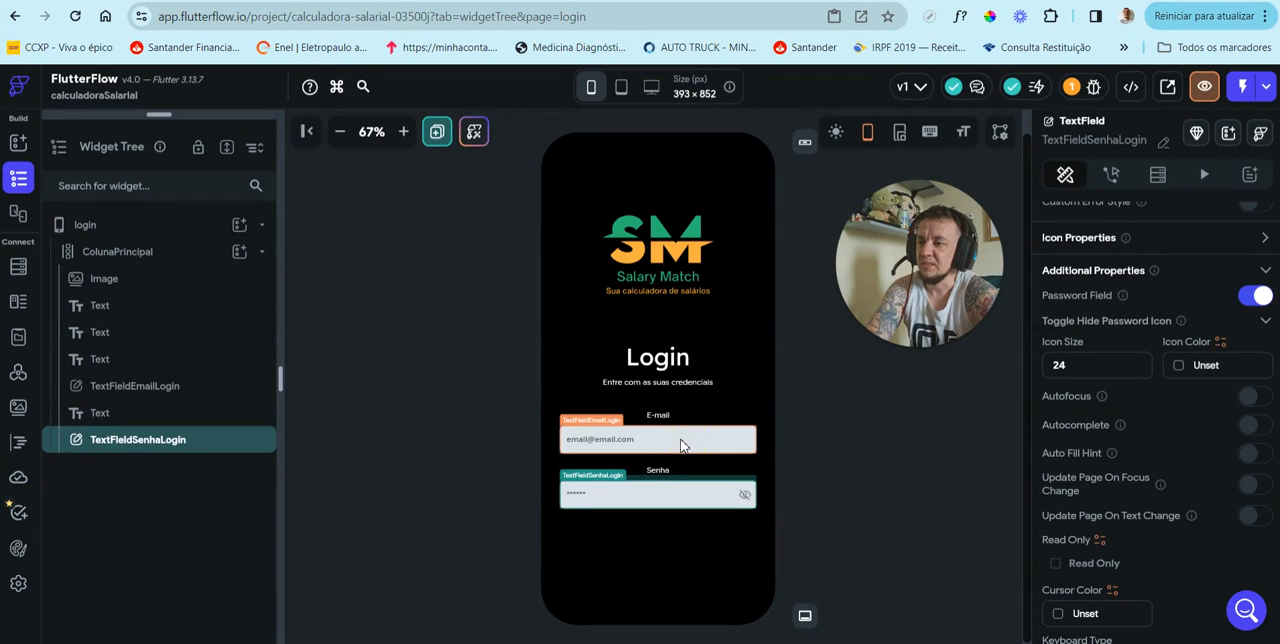
{"action": "left_click", "coordinate": [682, 445]}
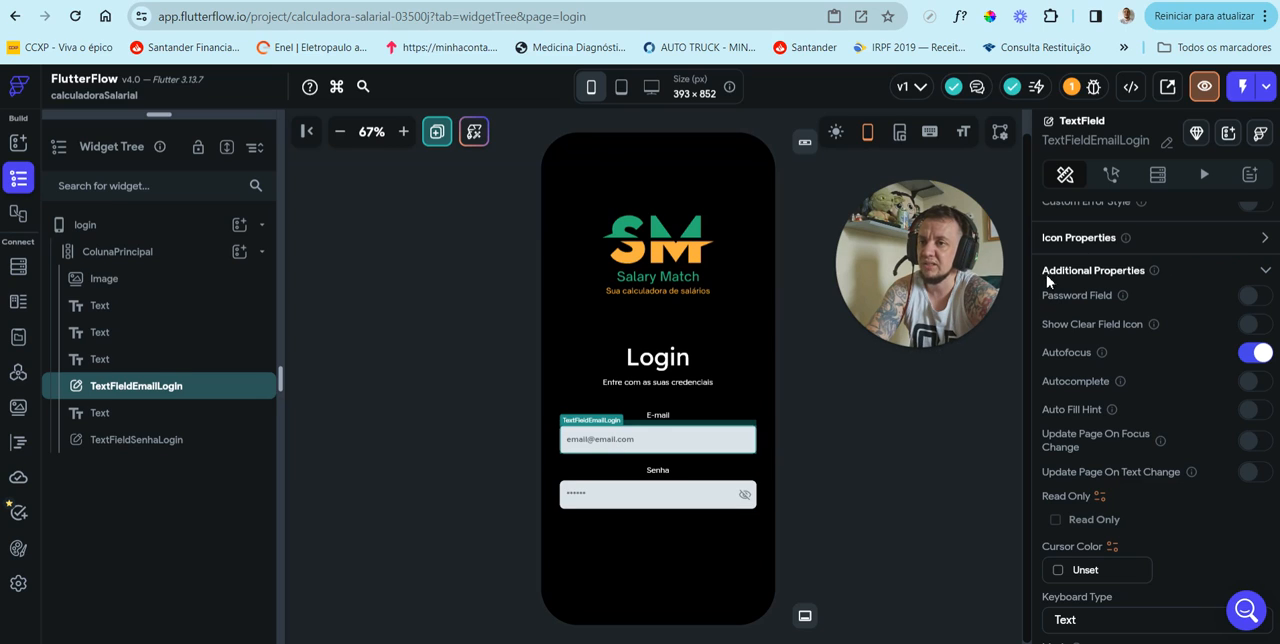
{"action": "left_click", "coordinate": [1244, 358]}
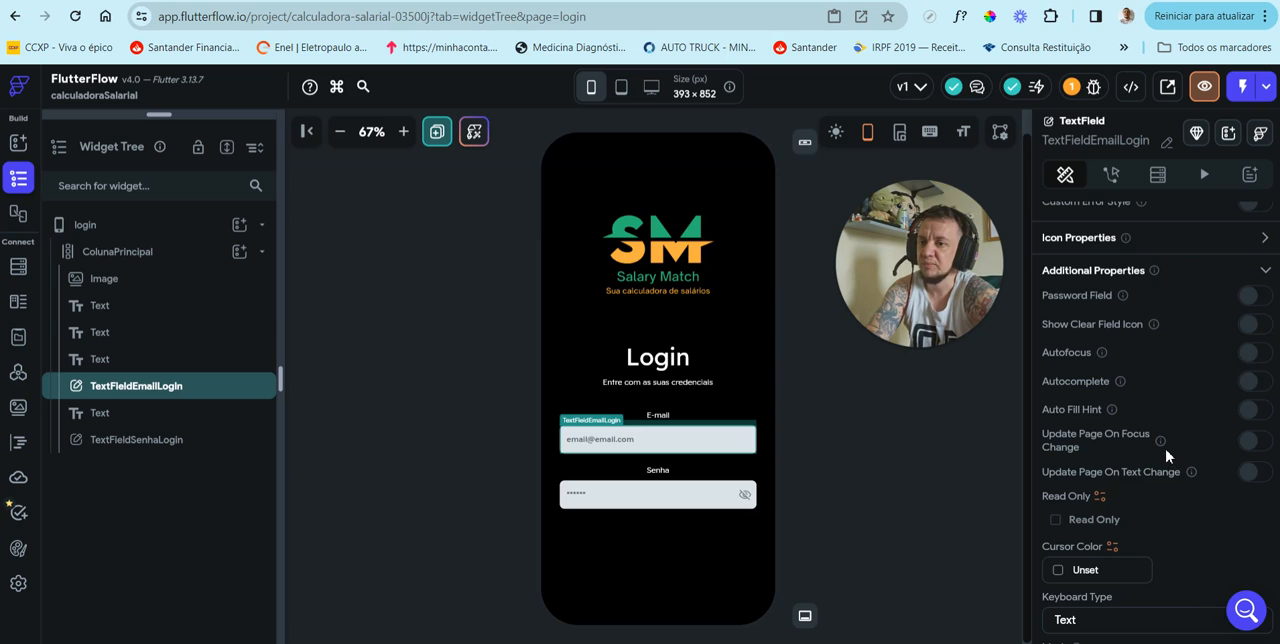
Step: Set the keyboard type of TextFieldEmailLogin to Email Address
{"action": "scroll", "coordinate": [1086, 449], "scroll_direction": "down", "scroll_amount": 4}
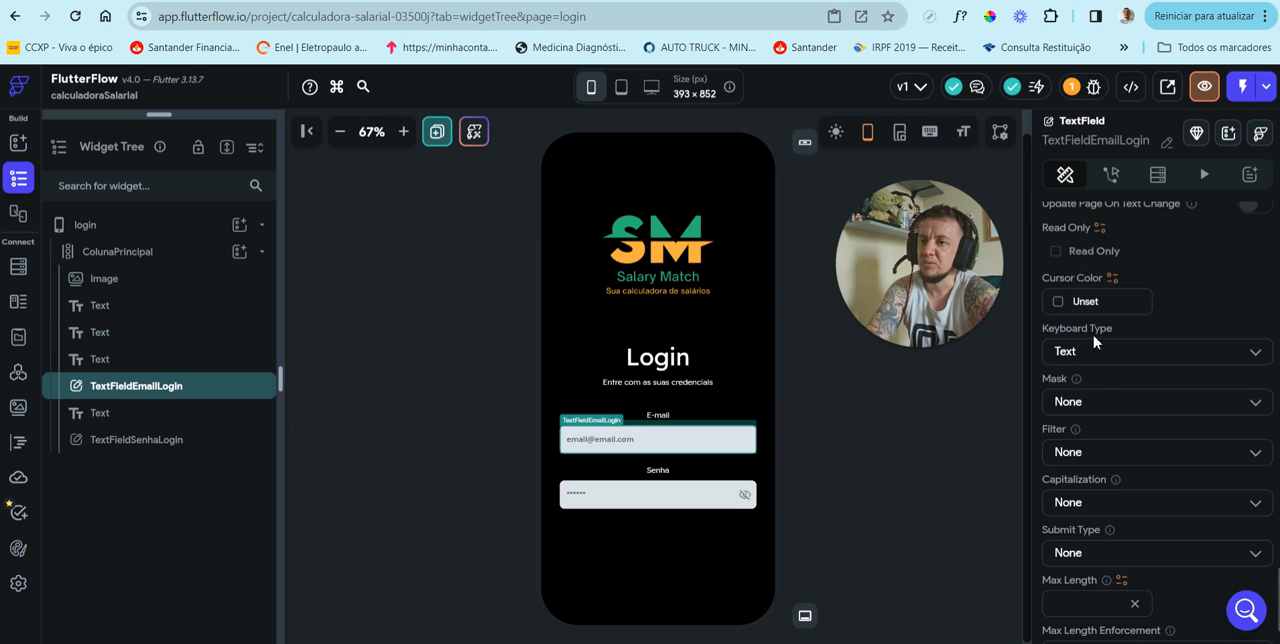
{"action": "left_click", "coordinate": [1105, 350]}
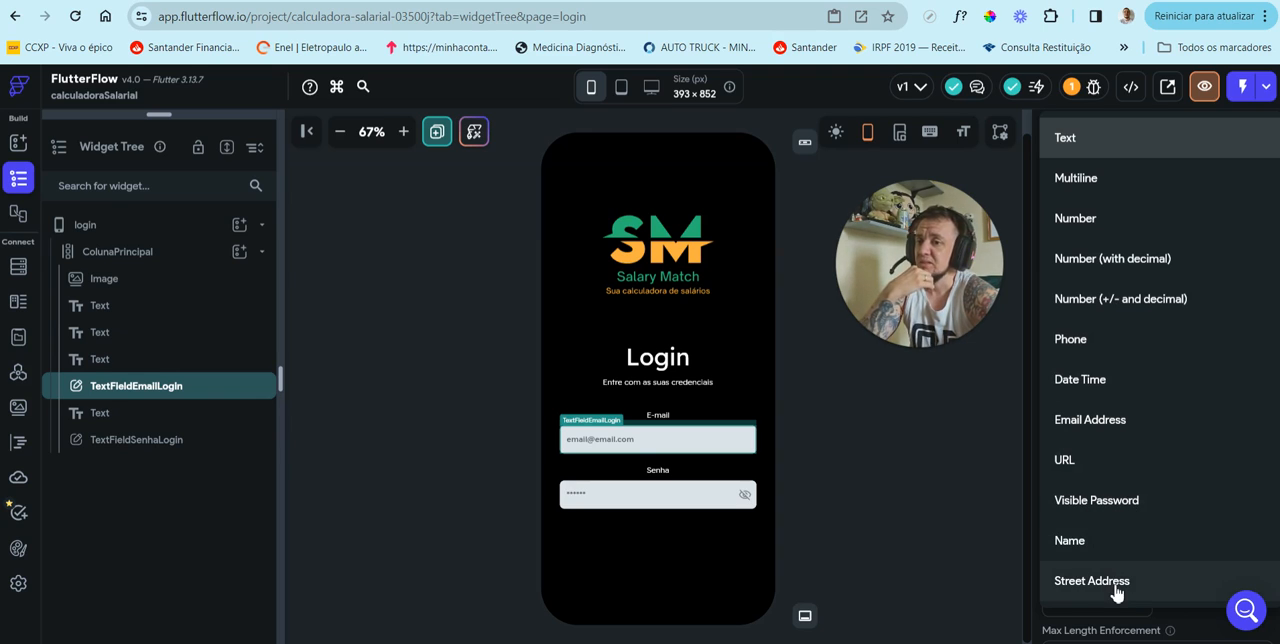
{"action": "left_click", "coordinate": [1118, 430]}
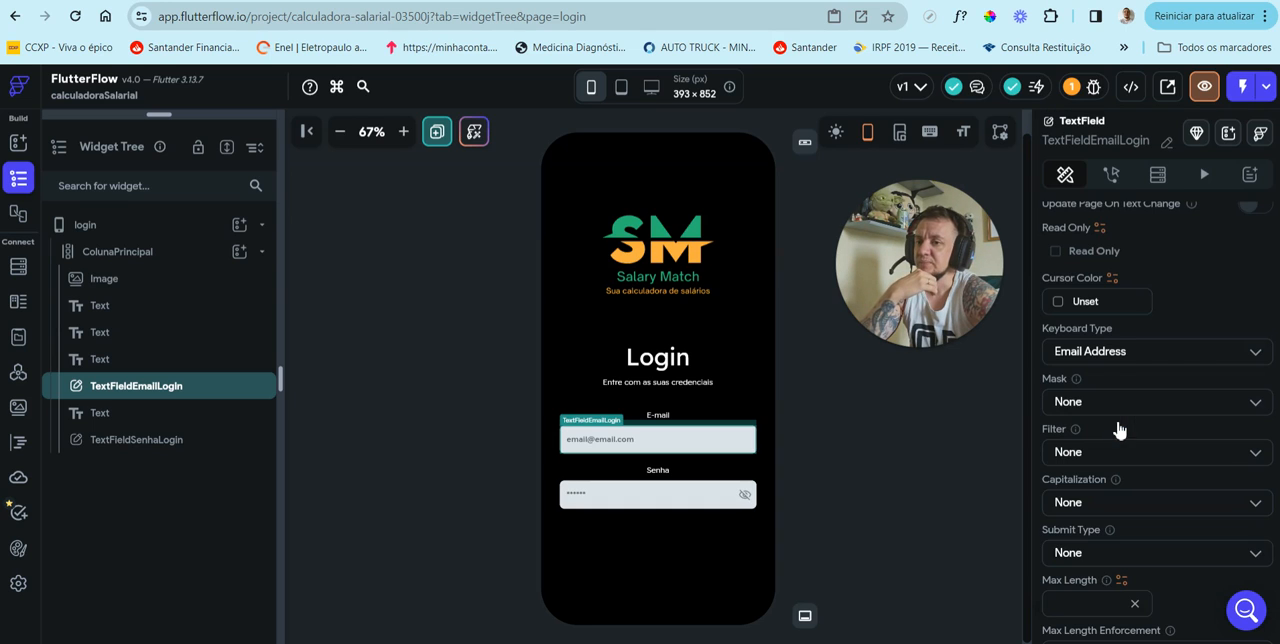
{"action": "scroll", "coordinate": [1125, 480], "scroll_direction": "down", "scroll_amount": 2}
{"action": "scroll", "coordinate": [1128, 486], "scroll_direction": "up", "scroll_amount": 1}
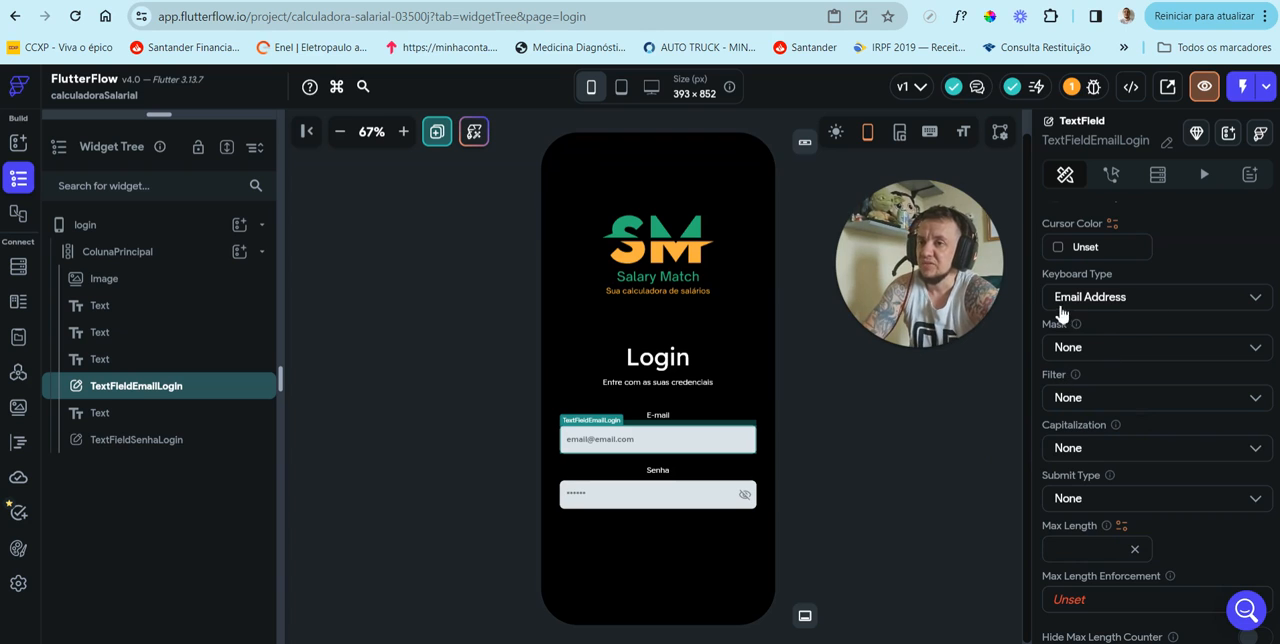
{"action": "scroll", "coordinate": [1120, 487], "scroll_direction": "down", "scroll_amount": 10}
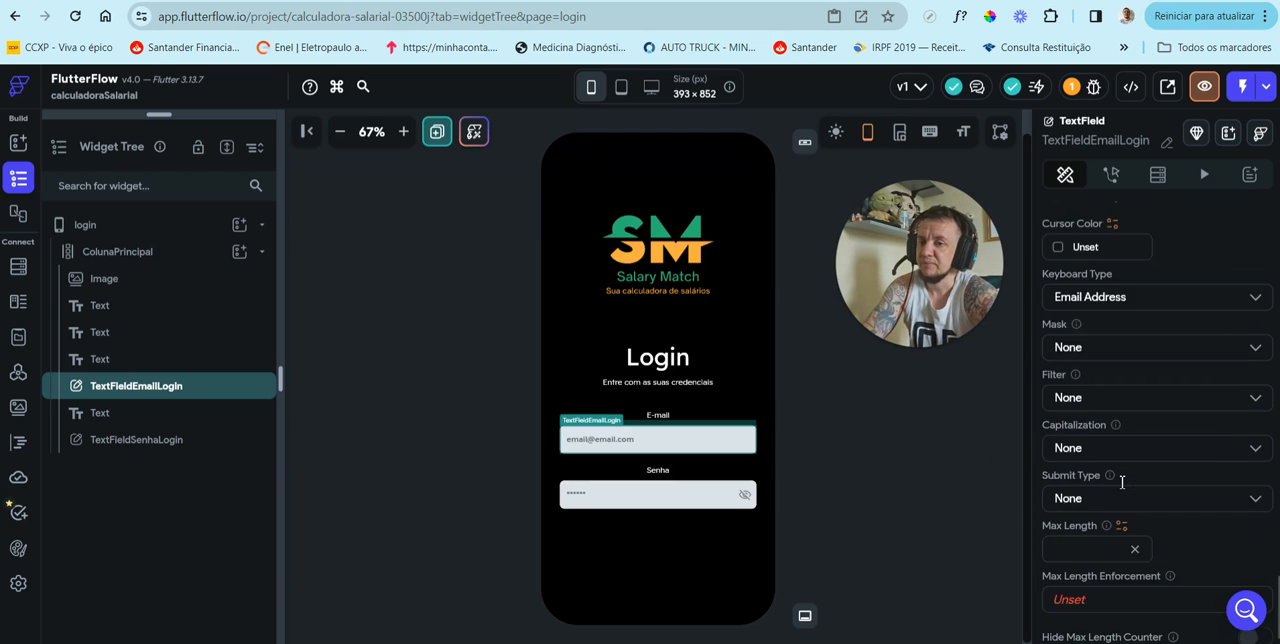
{"action": "scroll", "coordinate": [1119, 480], "scroll_direction": "up", "scroll_amount": 15}
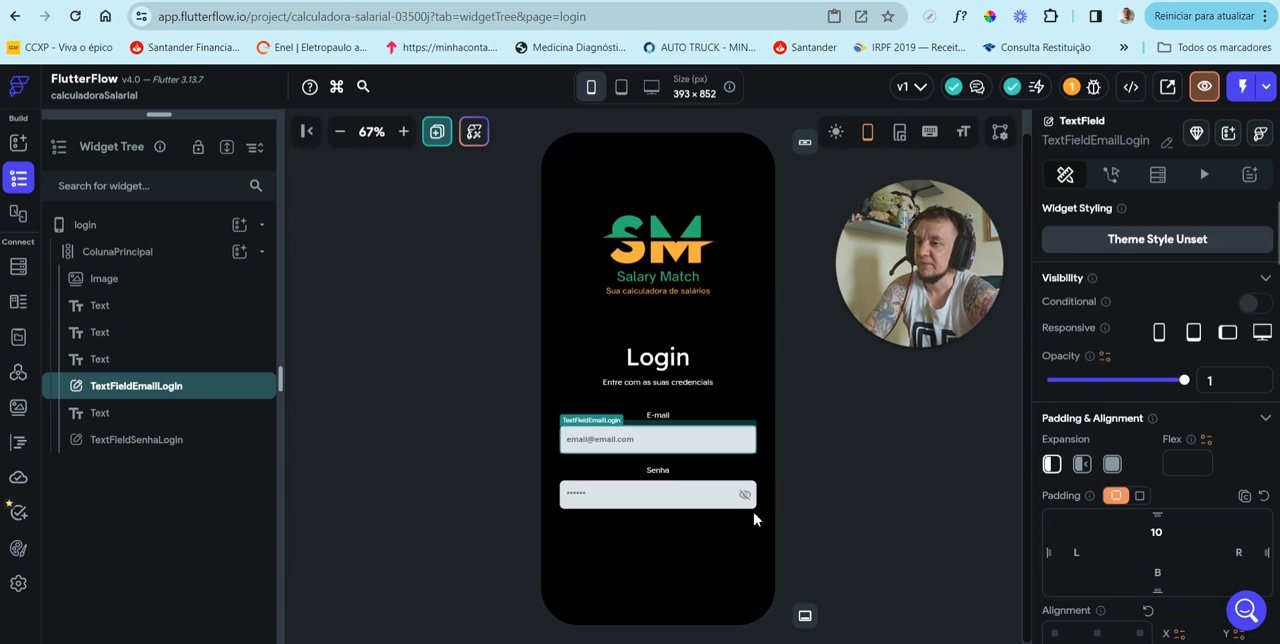
Step: Duplicate the "Senha" label and move the copy below TextFieldSenhaLogin in the main column
{"action": "left_click", "coordinate": [643, 553]}
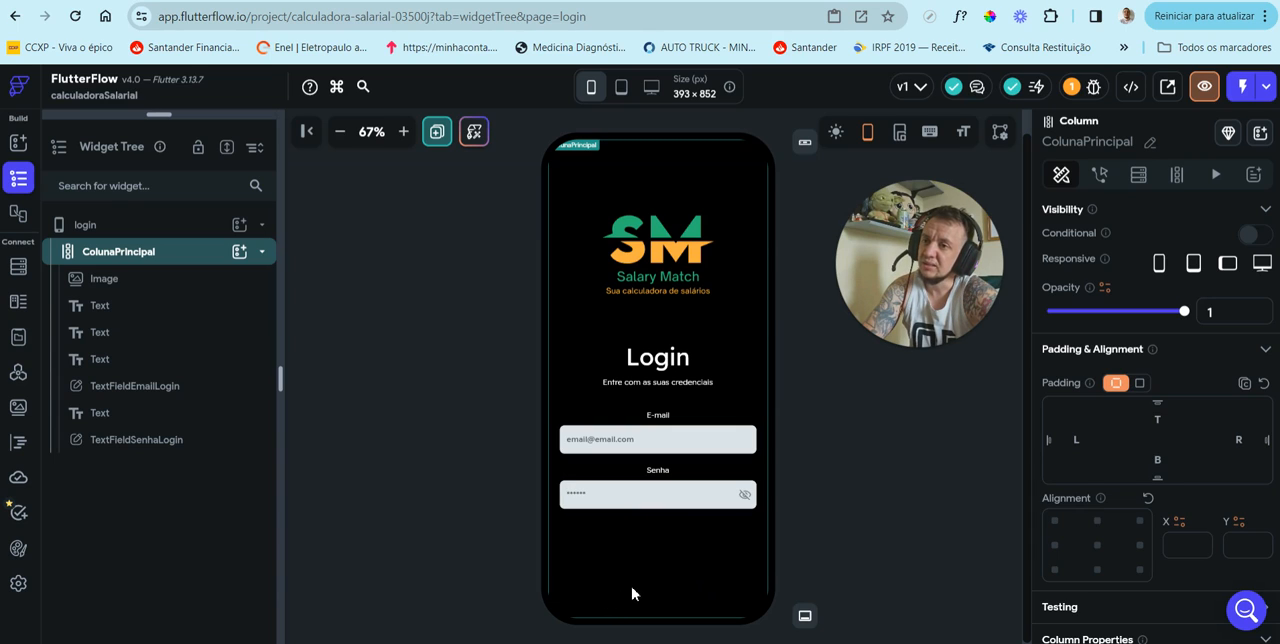
{"action": "left_click", "coordinate": [662, 470]}
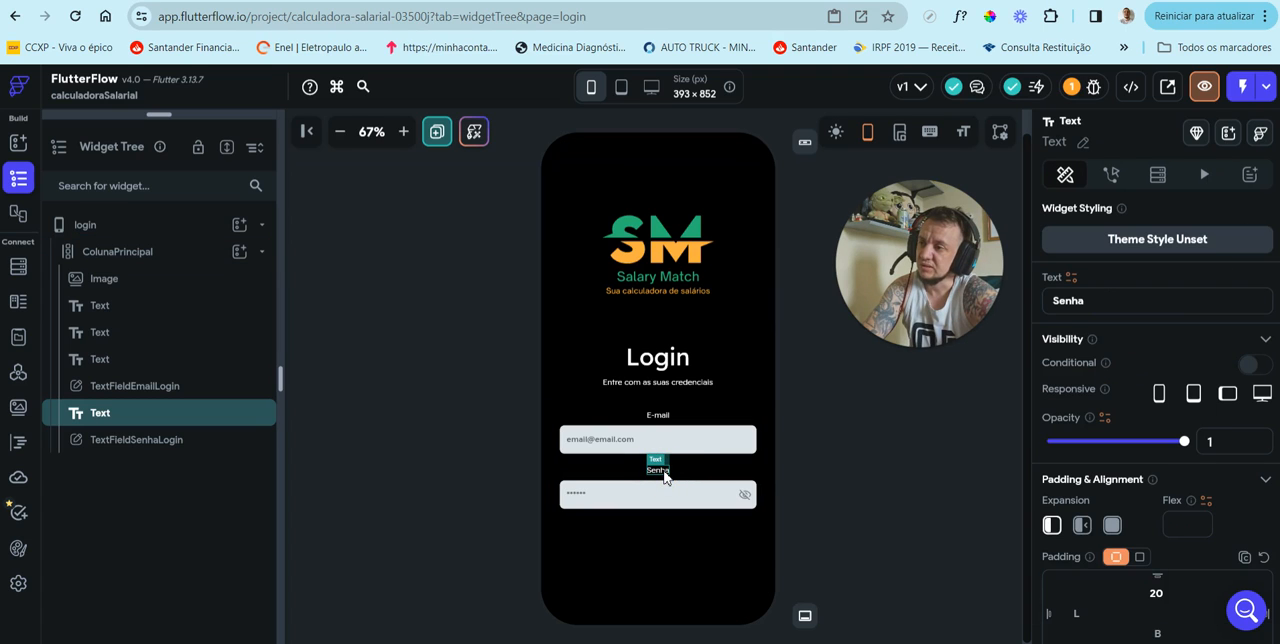
{"action": "right_click", "coordinate": [664, 477]}
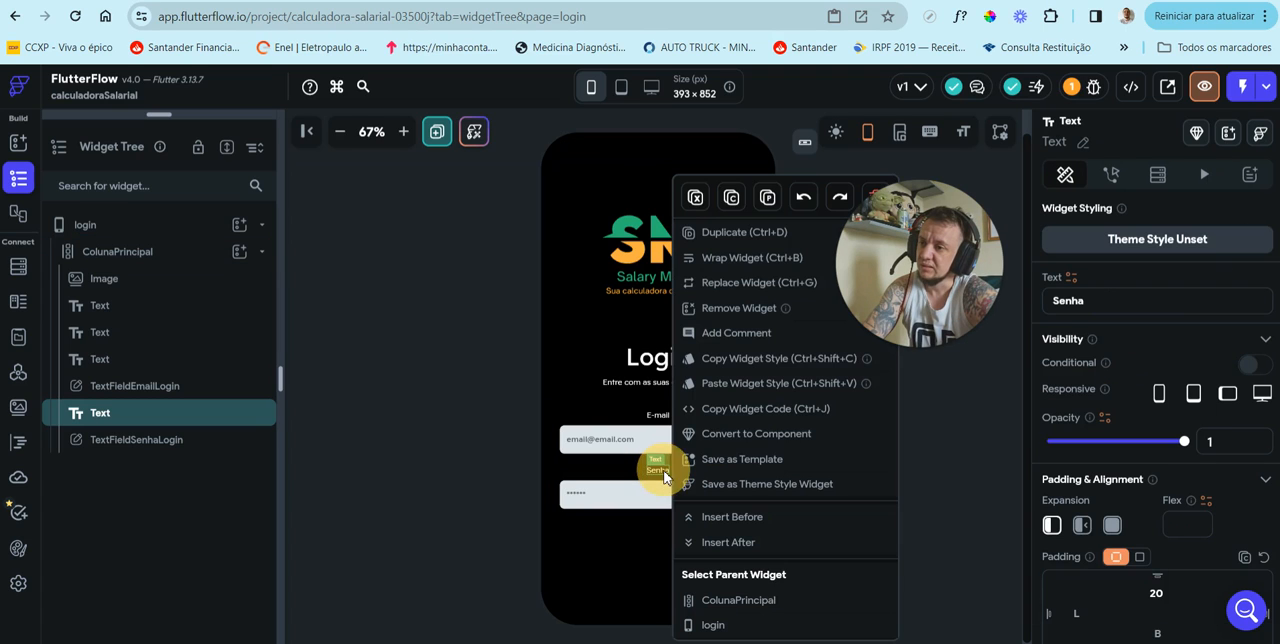
{"action": "left_click", "coordinate": [755, 243]}
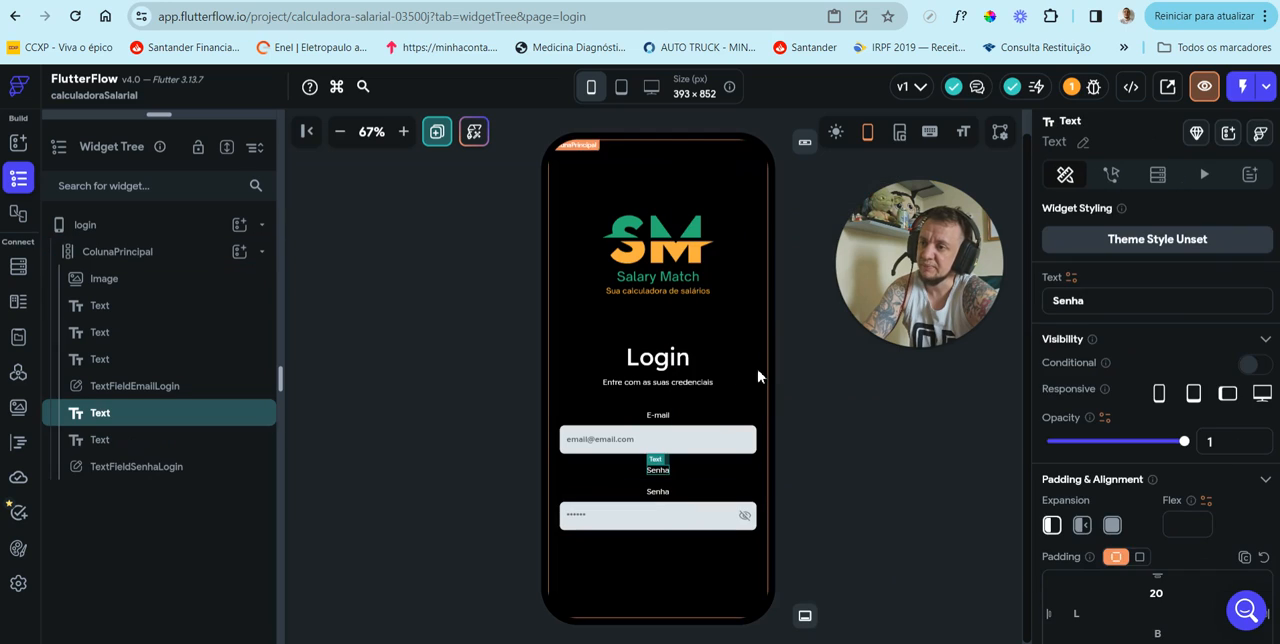
{"action": "left_click", "coordinate": [659, 494]}
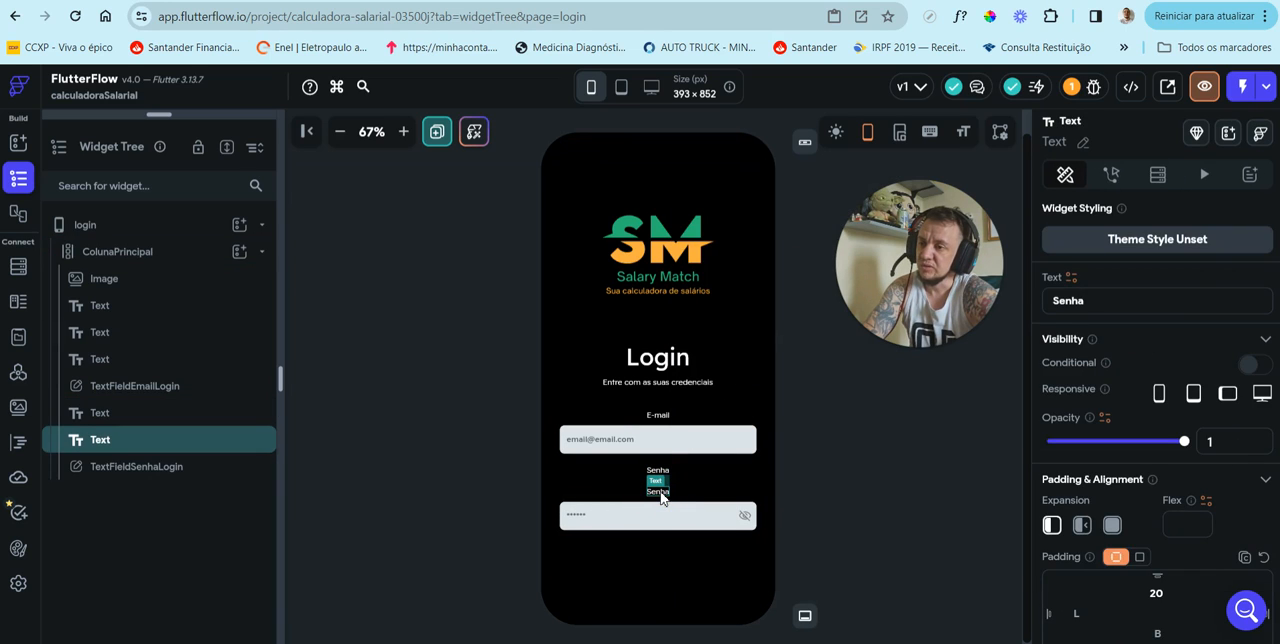
{"action": "left_click", "coordinate": [660, 497]}
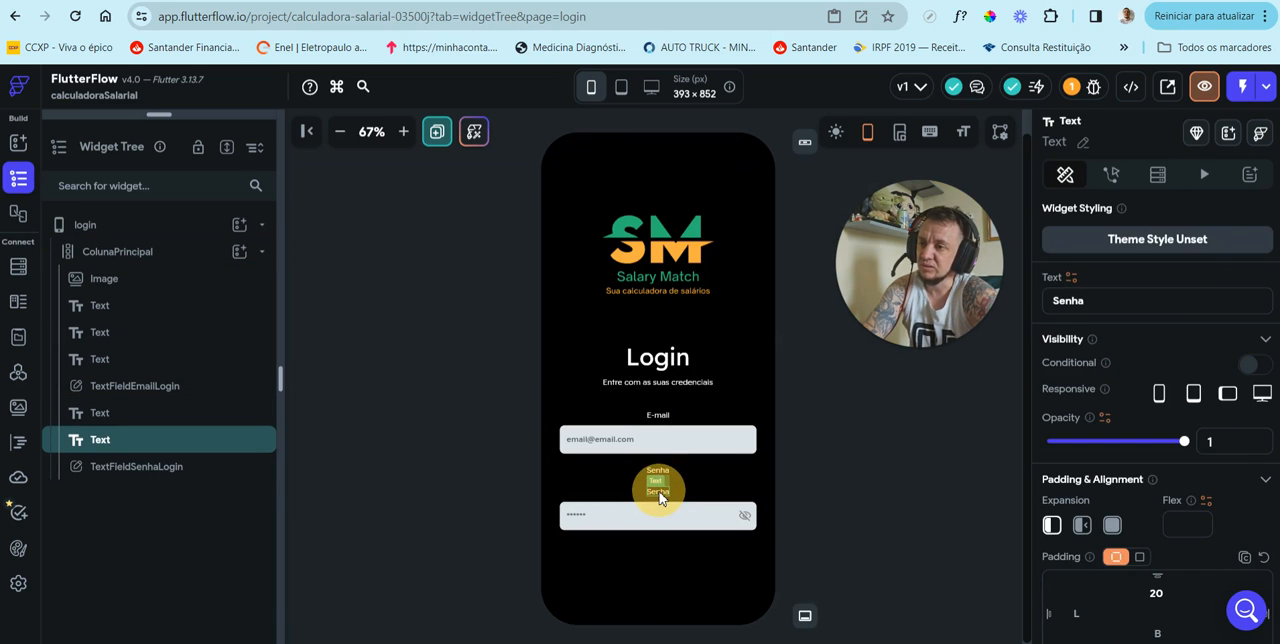
{"action": "left_click_drag", "start_coordinate": [660, 497], "coordinate": [658, 554]}
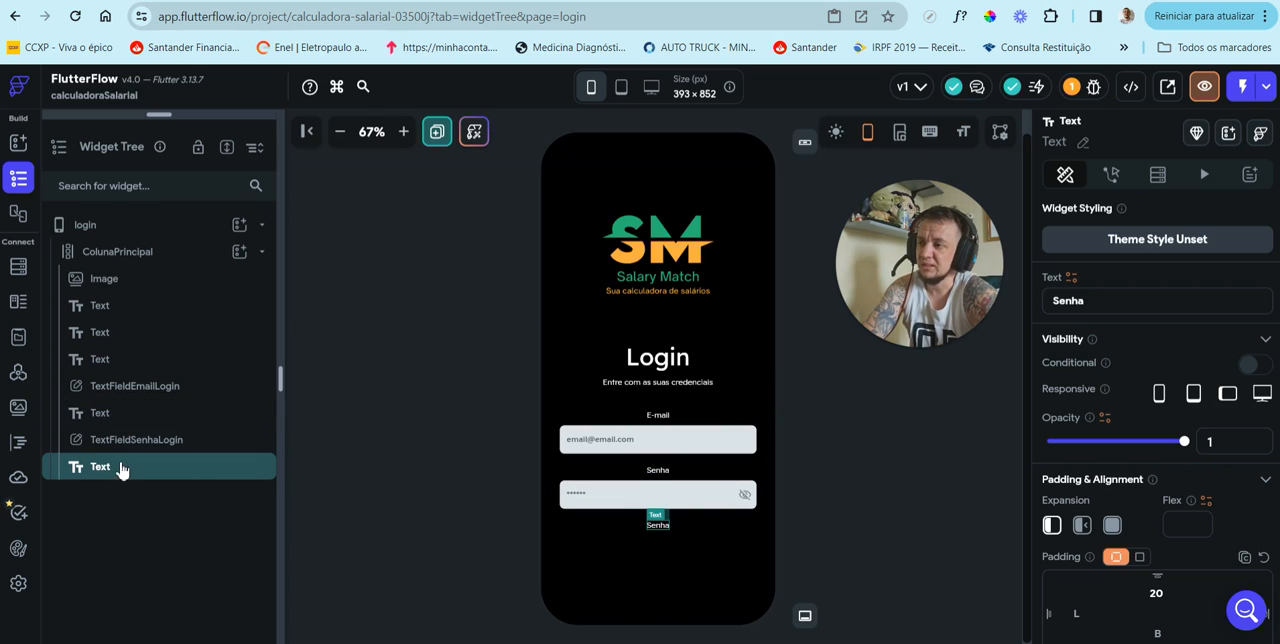
{"action": "mouse_move", "coordinate": [121, 472]}
{"action": "left_mouse_down"}
{"action": "mouse_move", "coordinate": [126, 421]}
{"action": "mouse_move", "coordinate": [126, 480]}
{"action": "left_mouse_up"}
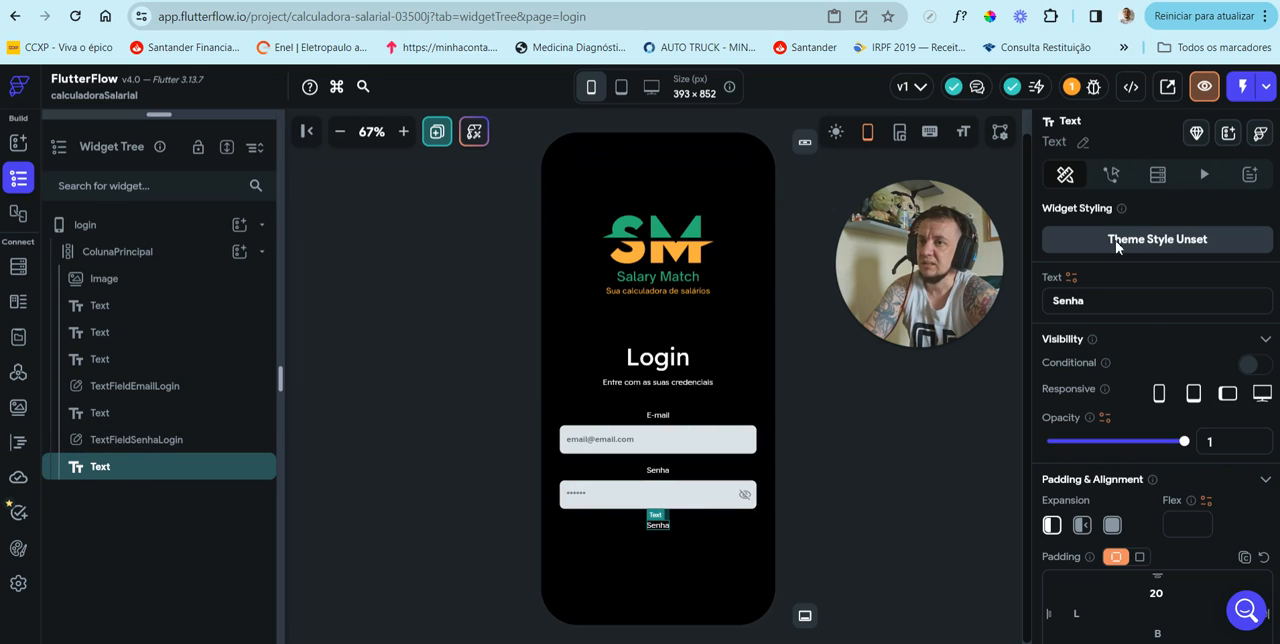
Step: Change the text of the duplicated label below the password field to "Esqueci minha senha"
{"action": "double_click", "coordinate": [1057, 300]}
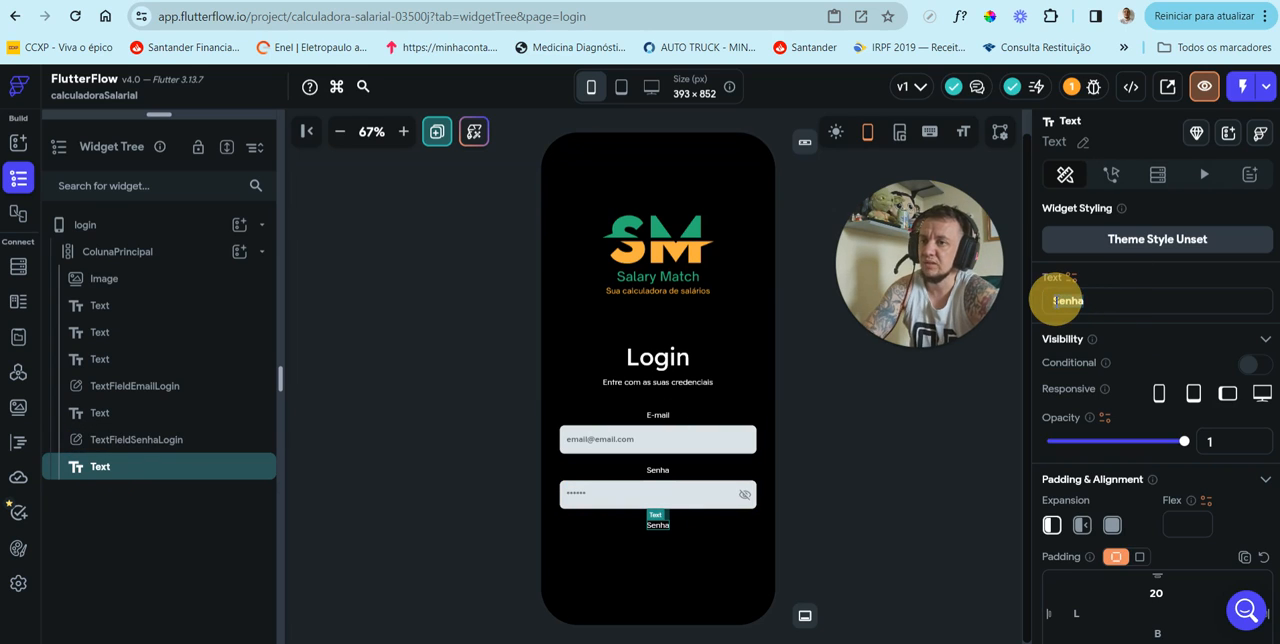
{"action": "type", "text": "Esq"}
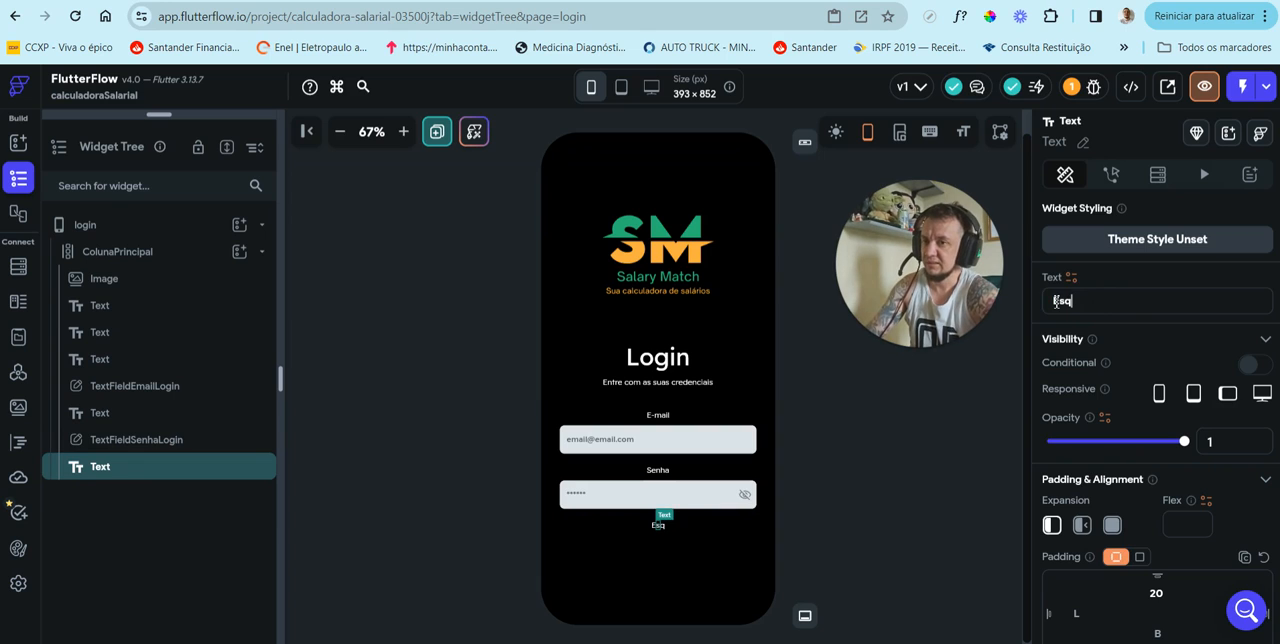
{"action": "type", "text": "ueci minha senha"}
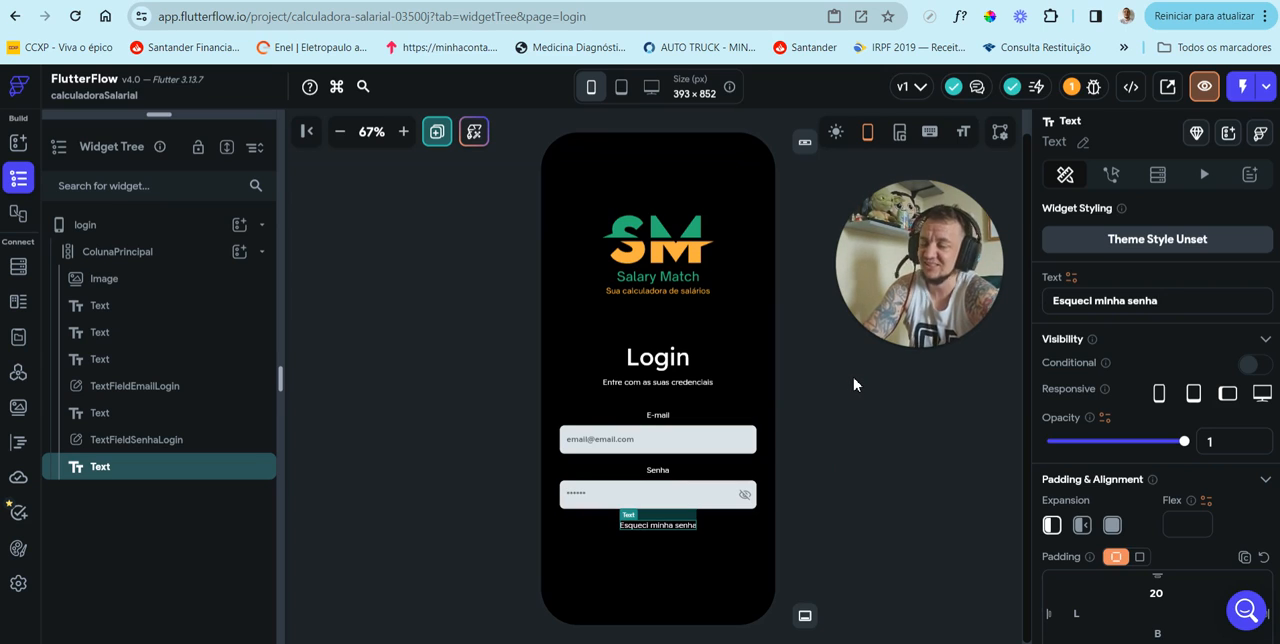
Step: Sample the logo's green with ColorPick Eyedropper and set the "Esqueci minha senha" text color to #29B473
{"action": "left_click", "coordinate": [990, 18]}
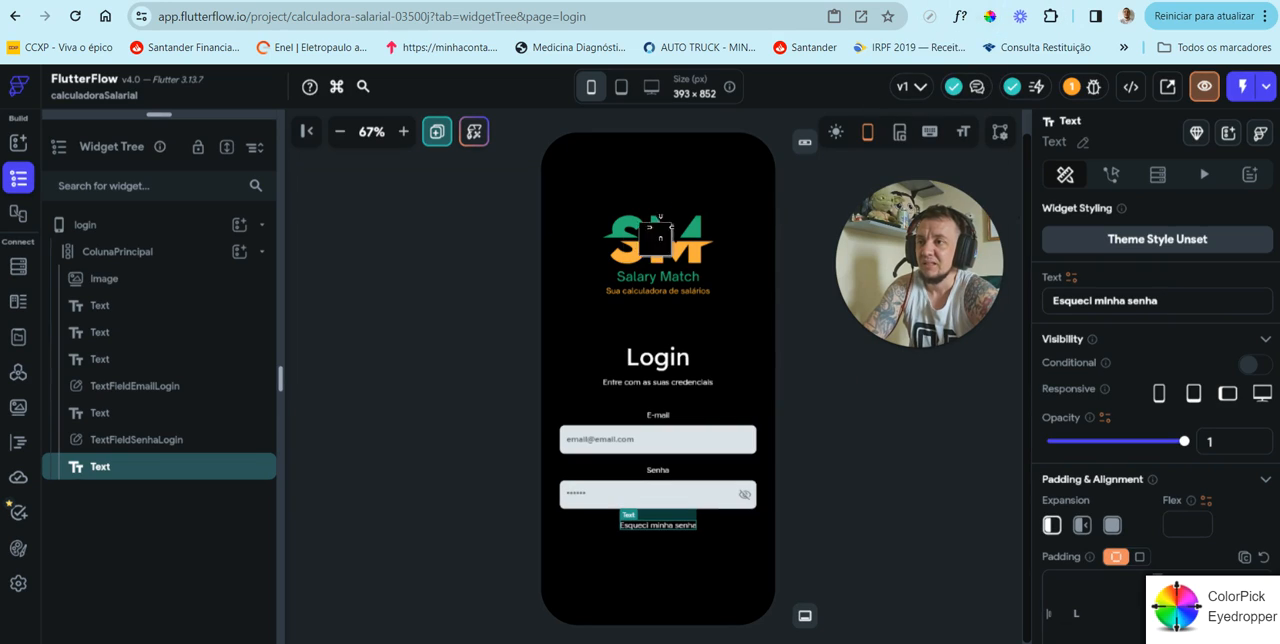
{"action": "left_click", "coordinate": [655, 228]}
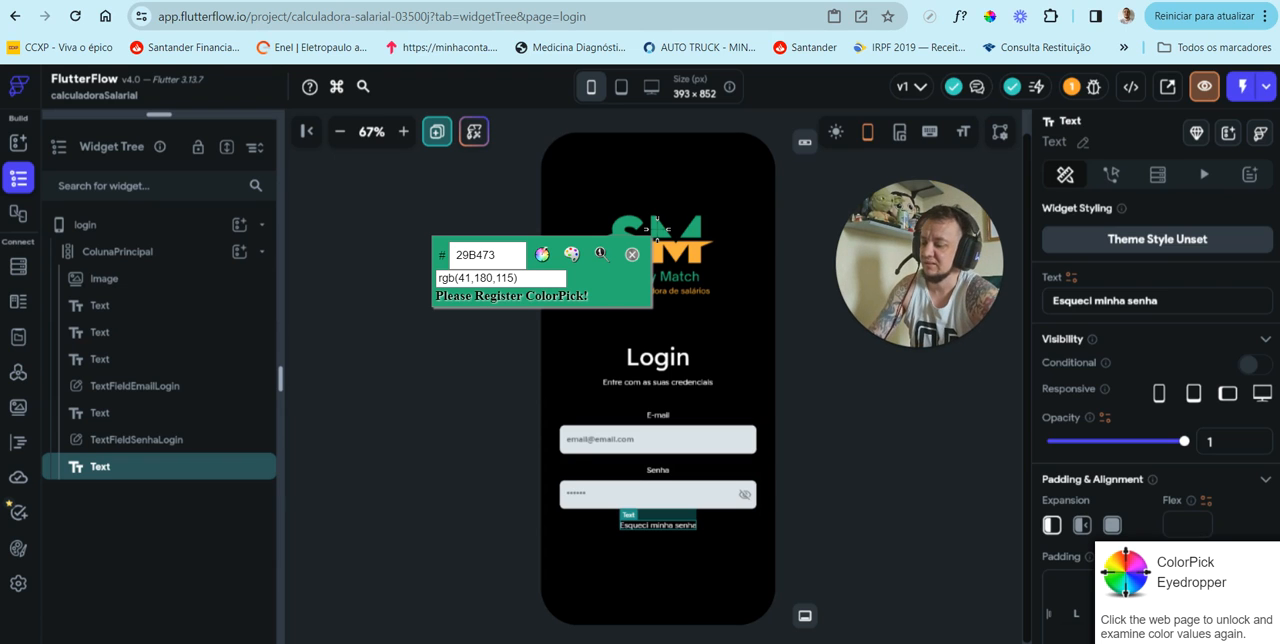
{"action": "key", "text": "Escape"}
{"action": "scroll", "coordinate": [1188, 460], "scroll_direction": "down", "scroll_amount": 5}
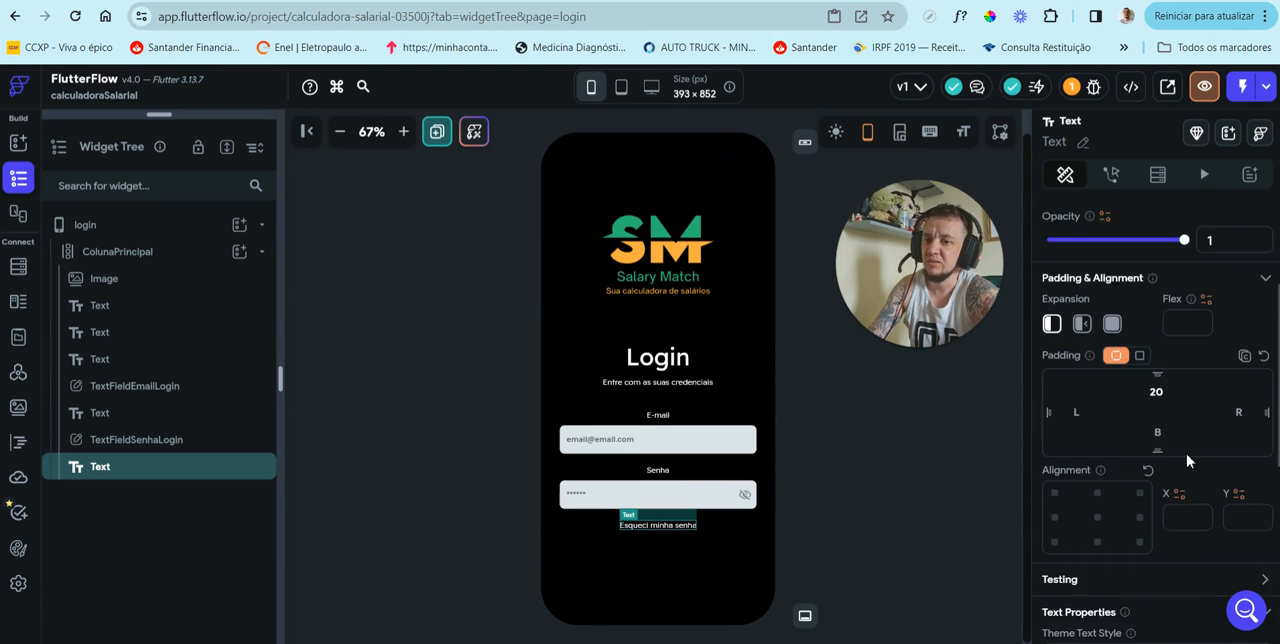
{"action": "scroll", "coordinate": [1188, 460], "scroll_direction": "down", "scroll_amount": 1}
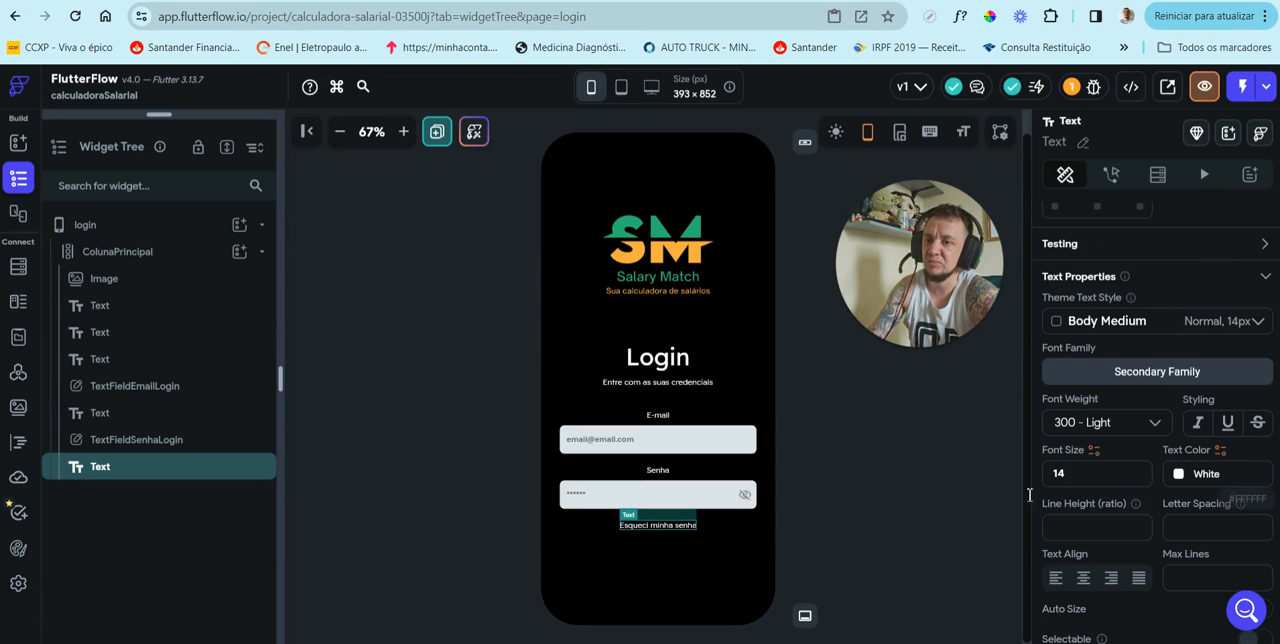
{"action": "double_click", "coordinate": [1216, 474]}
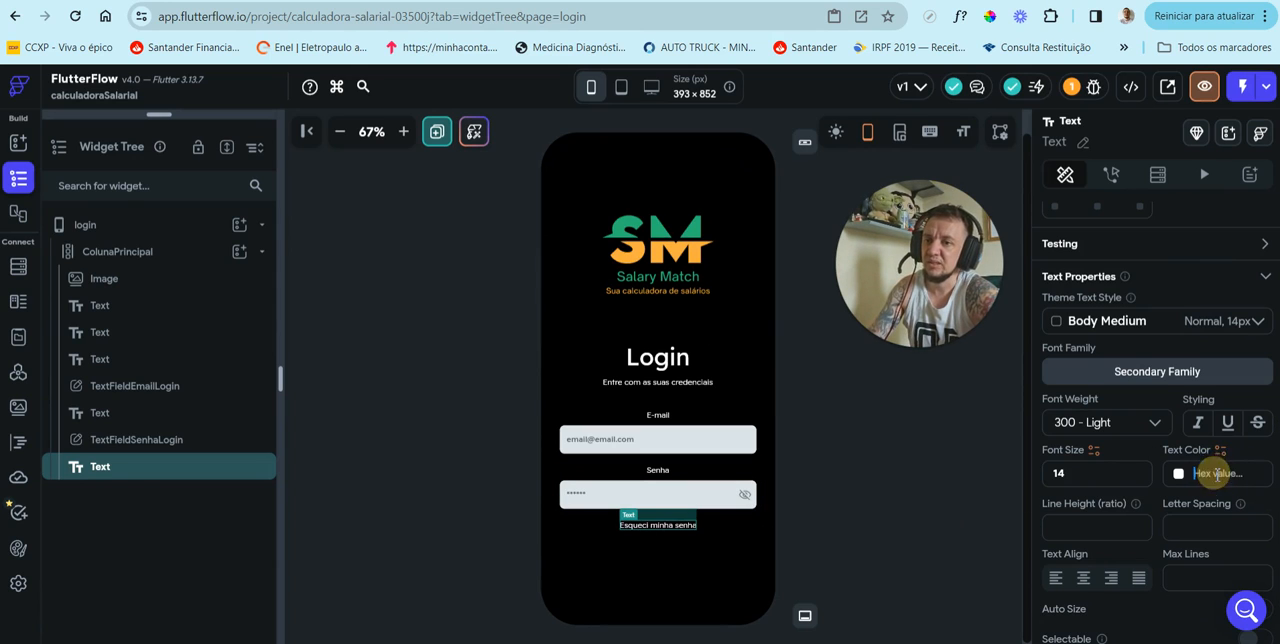
{"action": "type", "text": "29B473"}
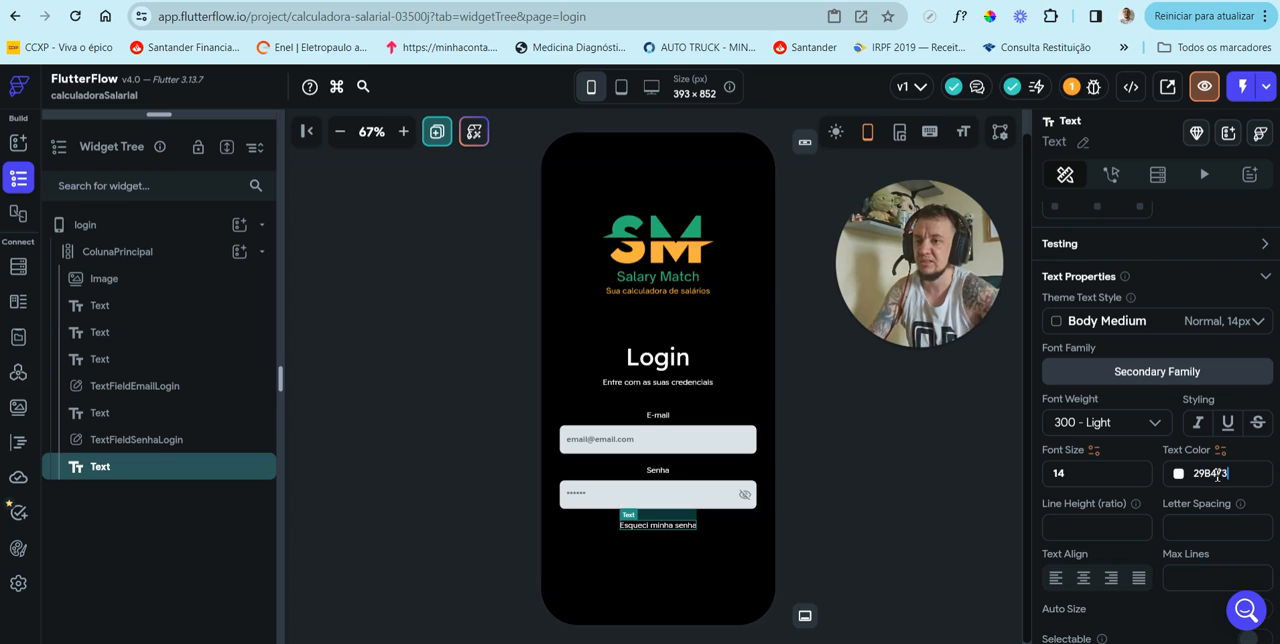
{"action": "key", "text": "Return"}
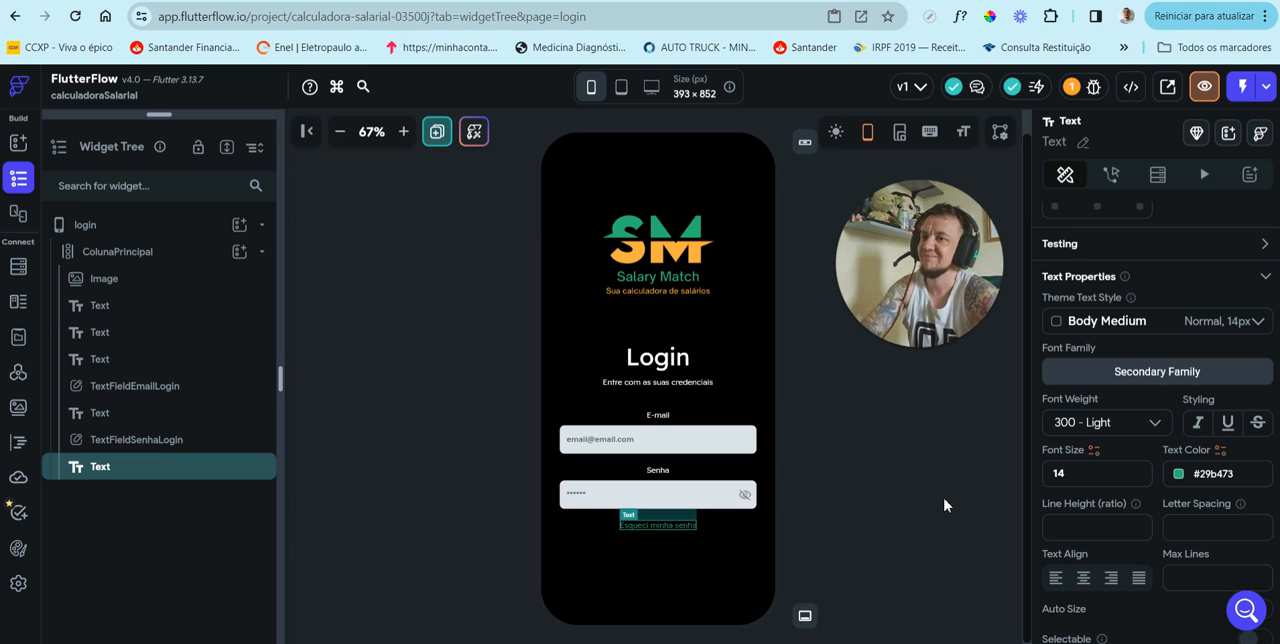
{"action": "left_click", "coordinate": [914, 489]}
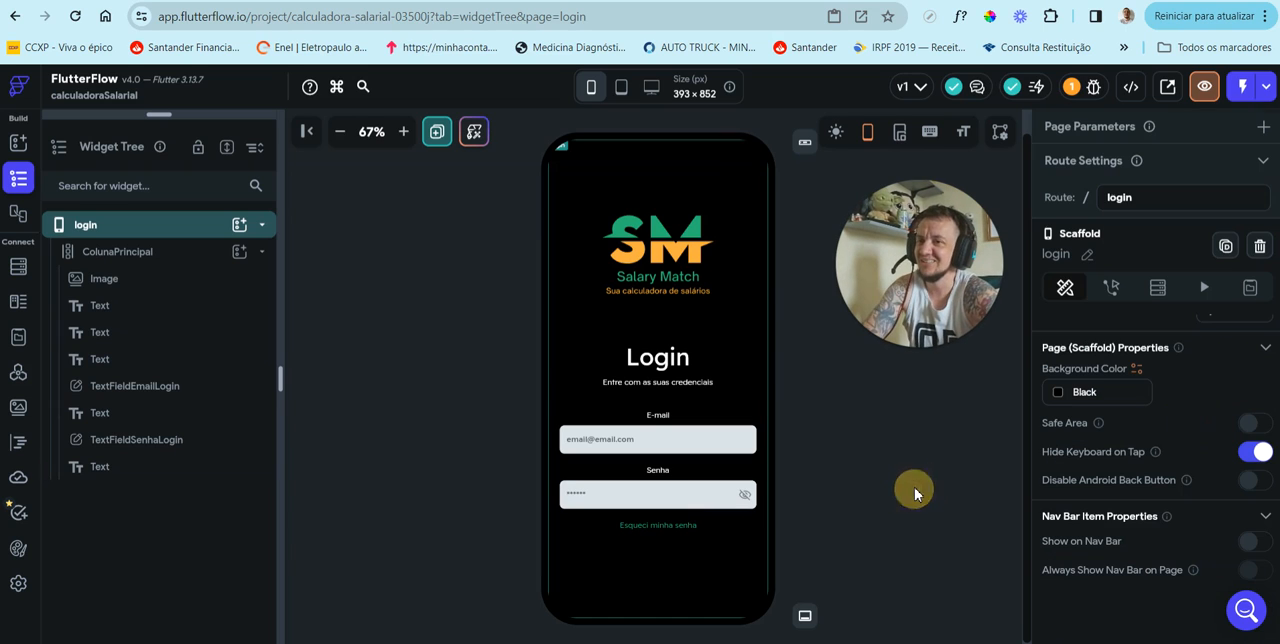
Step: Set the font size of the "Esqueci minha senha" text to 16
{"action": "left_click", "coordinate": [680, 527]}
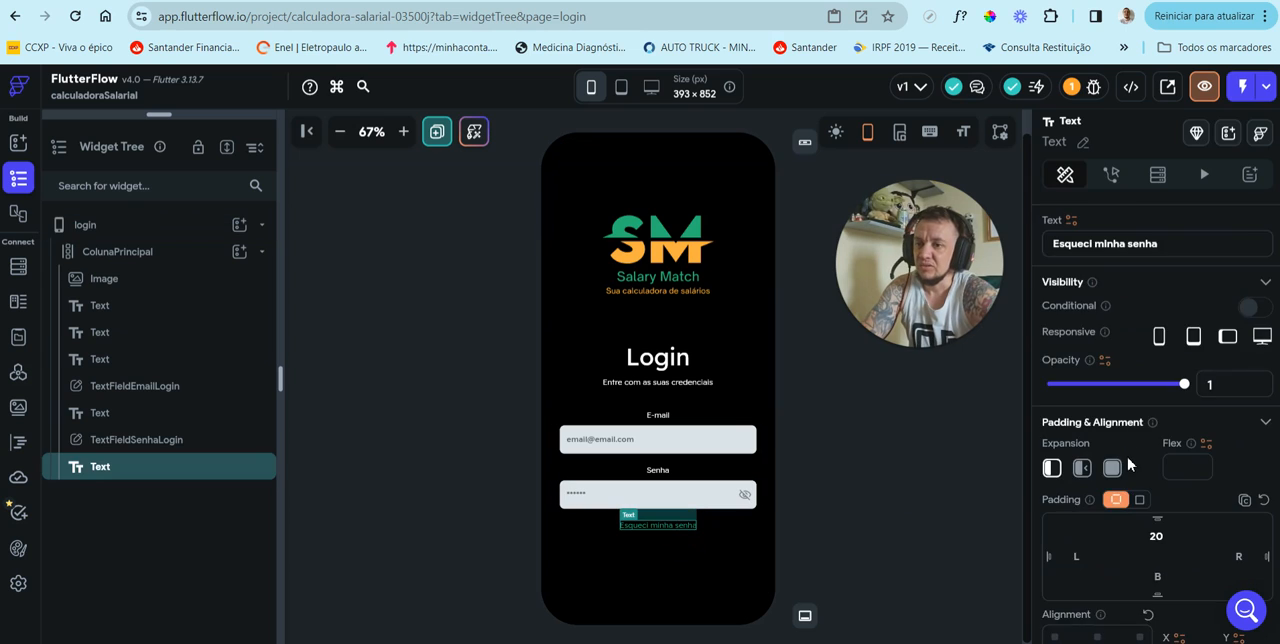
{"action": "scroll", "coordinate": [1130, 470], "scroll_direction": "down", "scroll_amount": 2}
{"action": "scroll", "coordinate": [1130, 470], "scroll_direction": "down", "scroll_amount": 3}
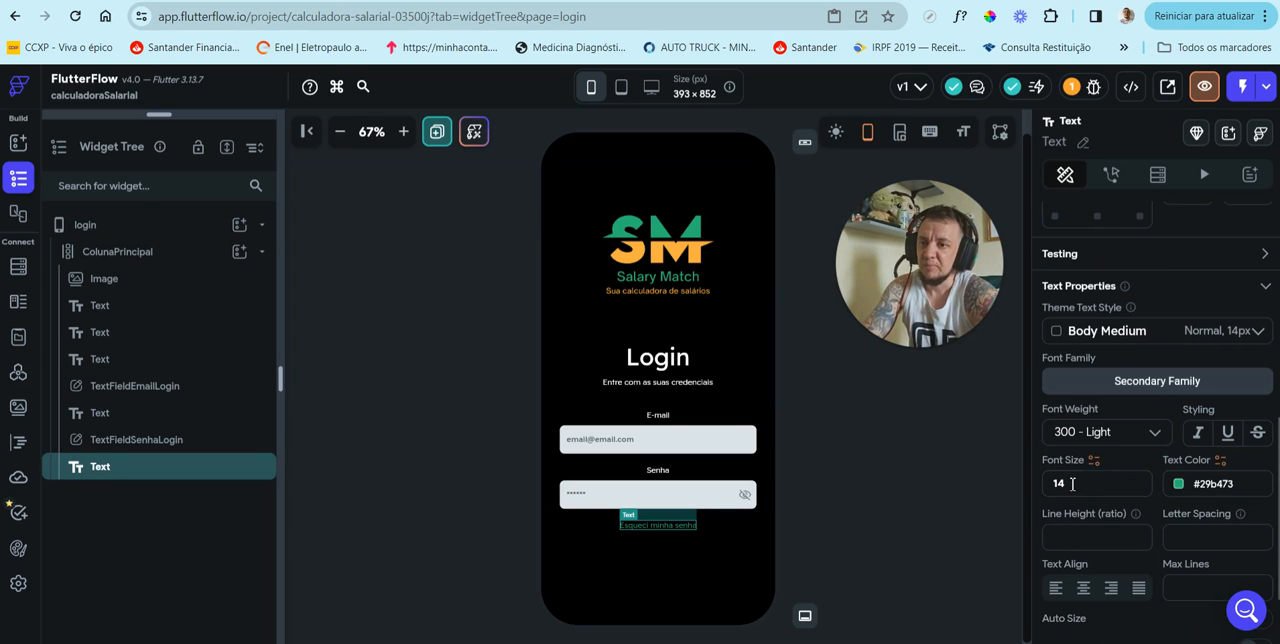
{"action": "left_click", "coordinate": [1072, 483]}
{"action": "key", "text": "BackSpace"}
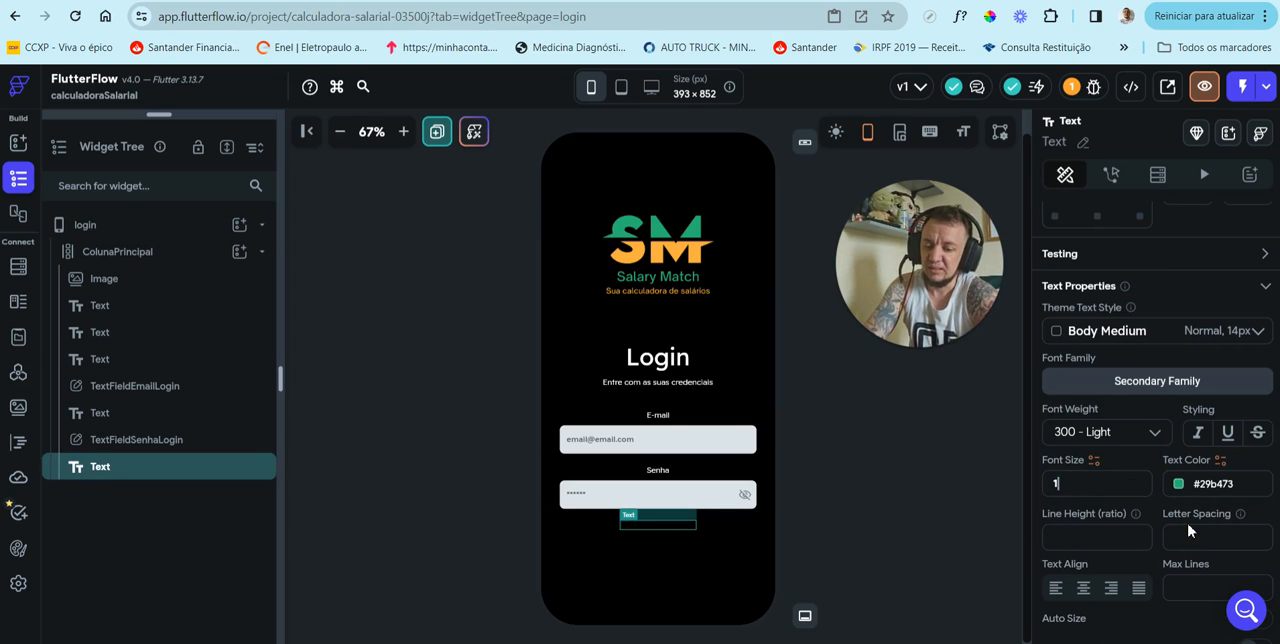
{"action": "type", "text": "6"}
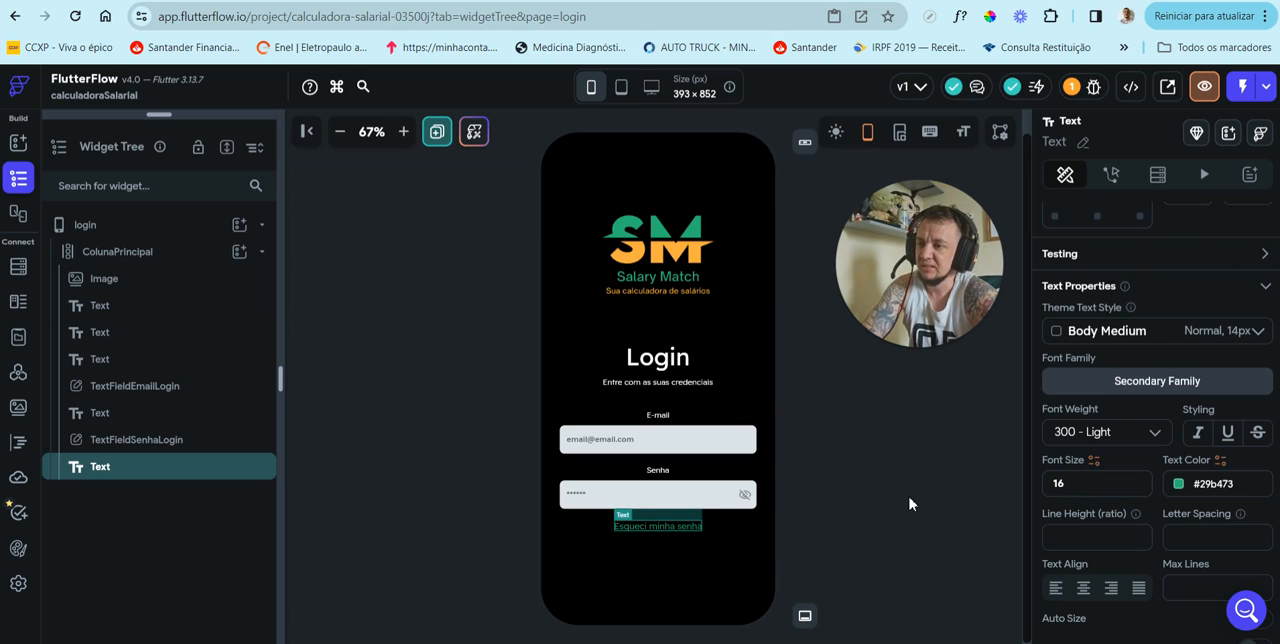
{"action": "left_click", "coordinate": [910, 504]}
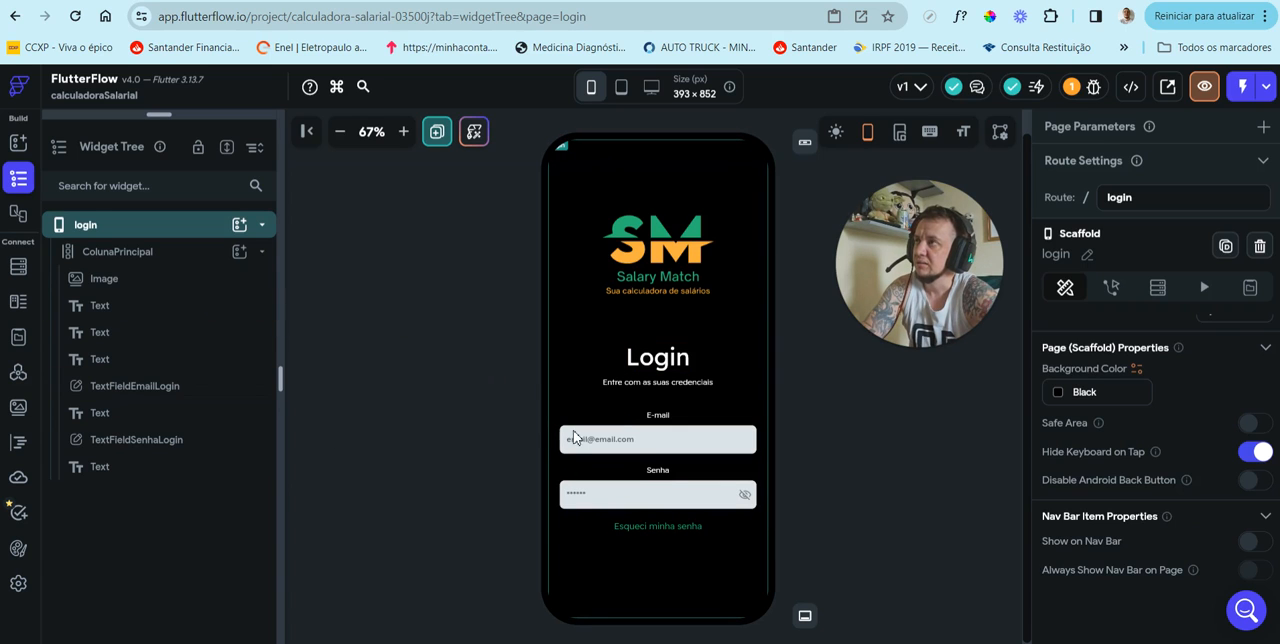
Step: Duplicate the "Esqueci minha senha" text below the password field
{"action": "left_click", "coordinate": [656, 528]}
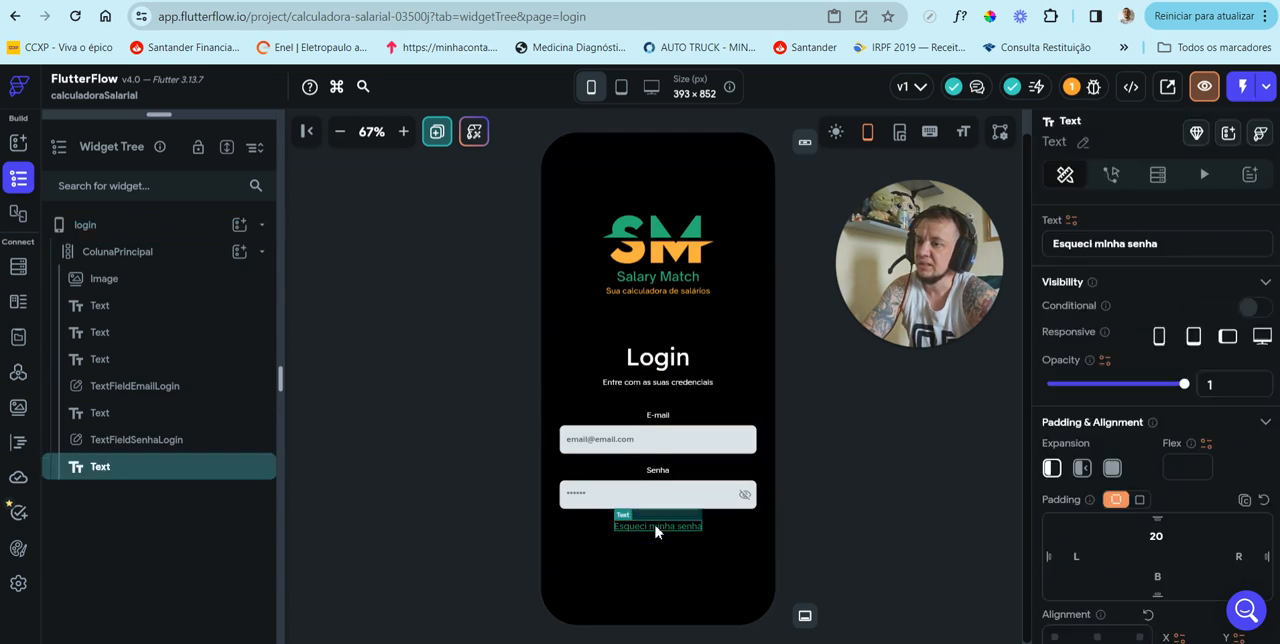
{"action": "right_click", "coordinate": [656, 530]}
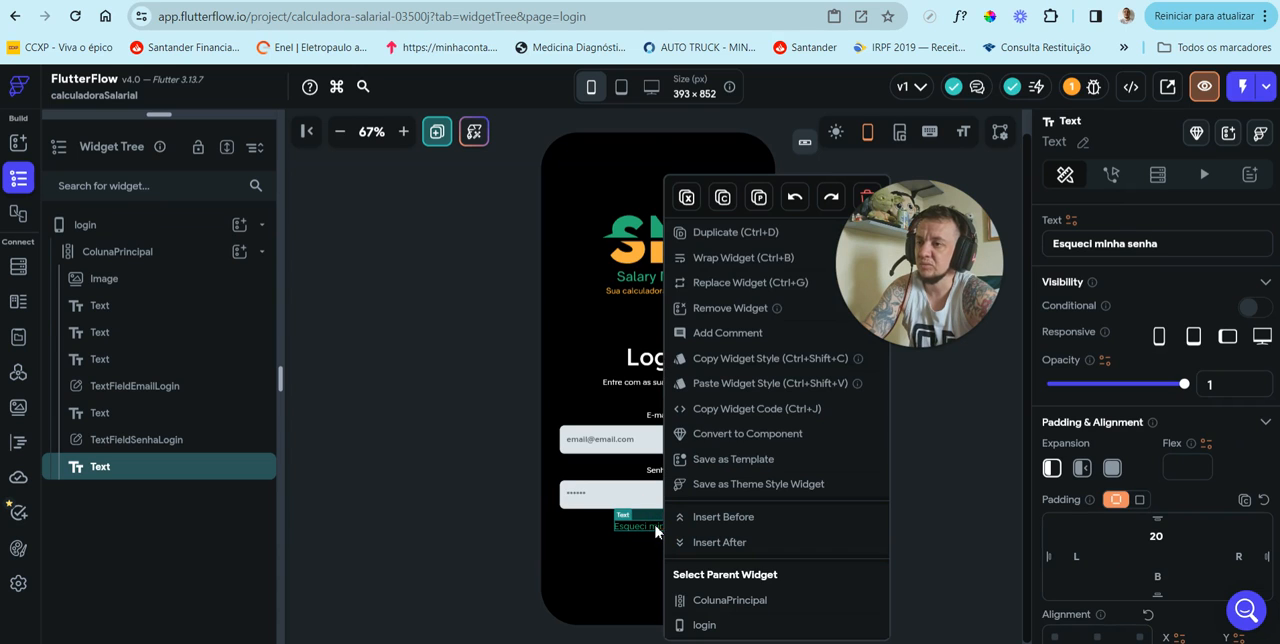
{"action": "left_click", "coordinate": [728, 235]}
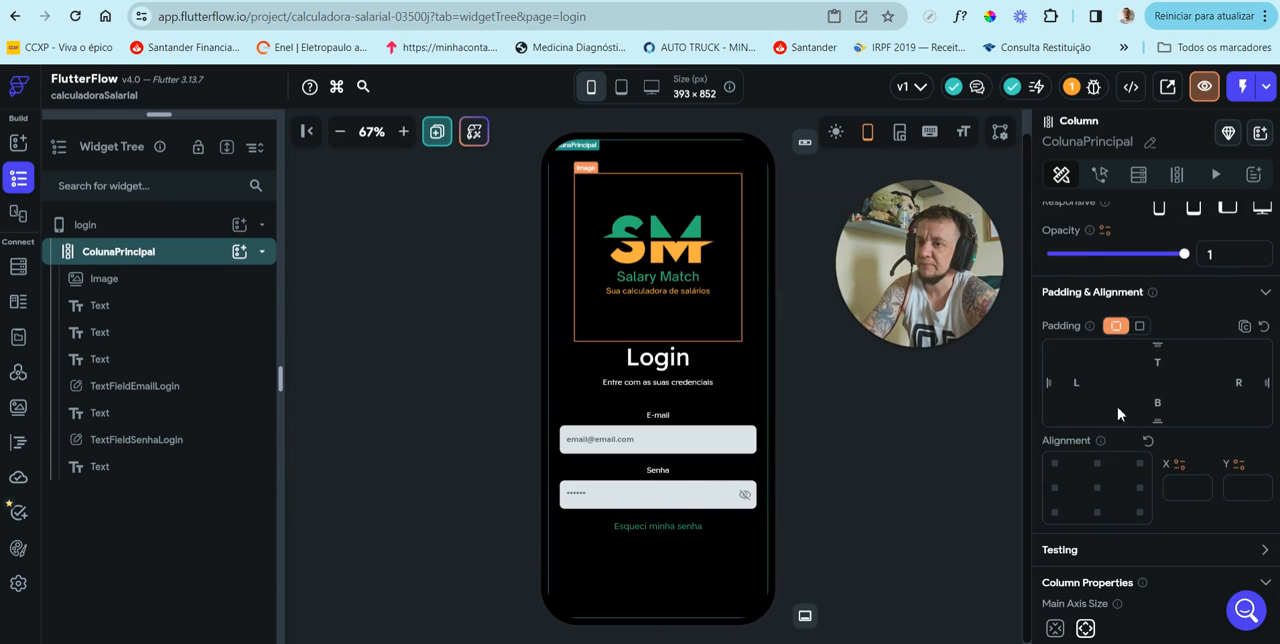
Step: Change the text of the lower "Esqueci minha senha" copy to "Não tem cadastro? Clique aqui!"
{"action": "left_click_drag", "start_coordinate": [1166, 246], "coordinate": [1020, 256]}
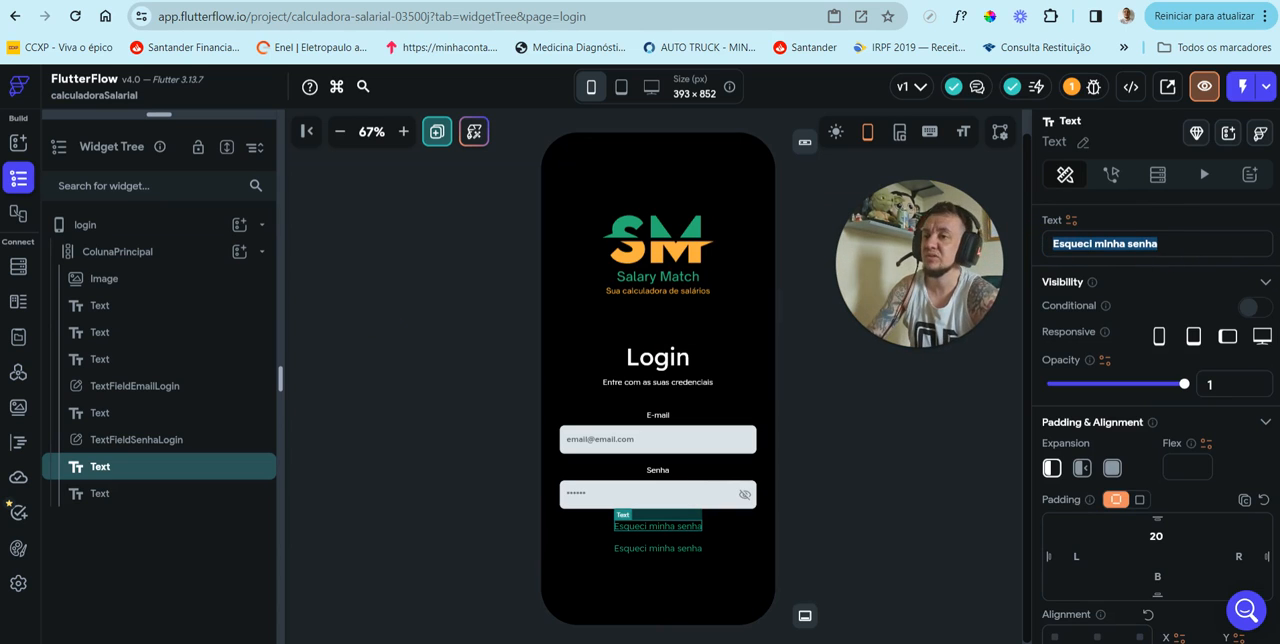
{"action": "left_click", "coordinate": [686, 555]}
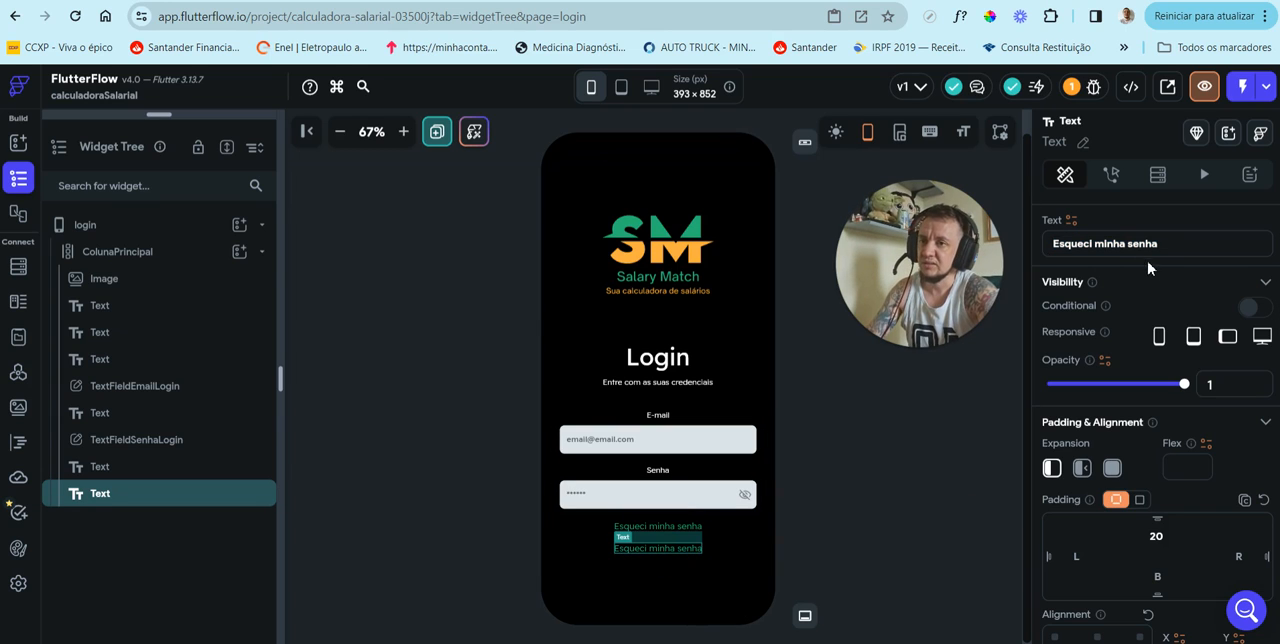
{"action": "left_click_drag", "start_coordinate": [1170, 243], "coordinate": [1040, 243]}
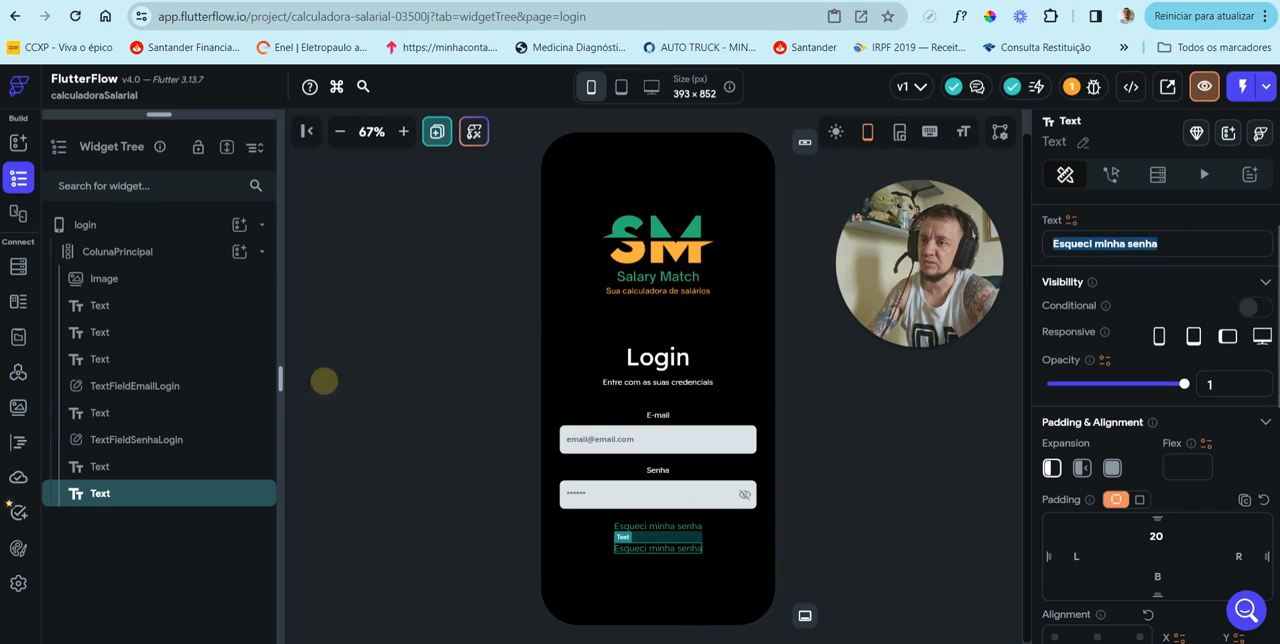
{"action": "type", "text": "Ainda"}
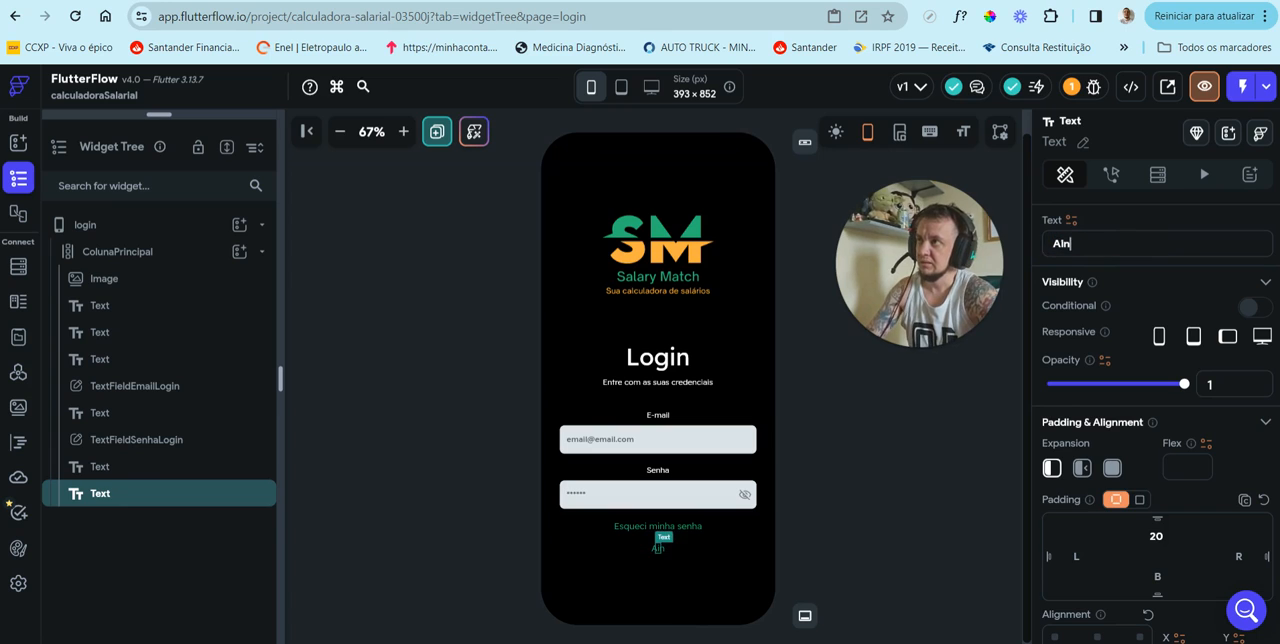
{"action": "key", "text": "BackSpace"}
{"action": "key", "text": "BackSpace"}
{"action": "key", "text": "BackSpace"}
{"action": "key", "text": "BackSpace"}
{"action": "key", "text": "BackSpace"}
{"action": "key", "text": "BackSpace"}
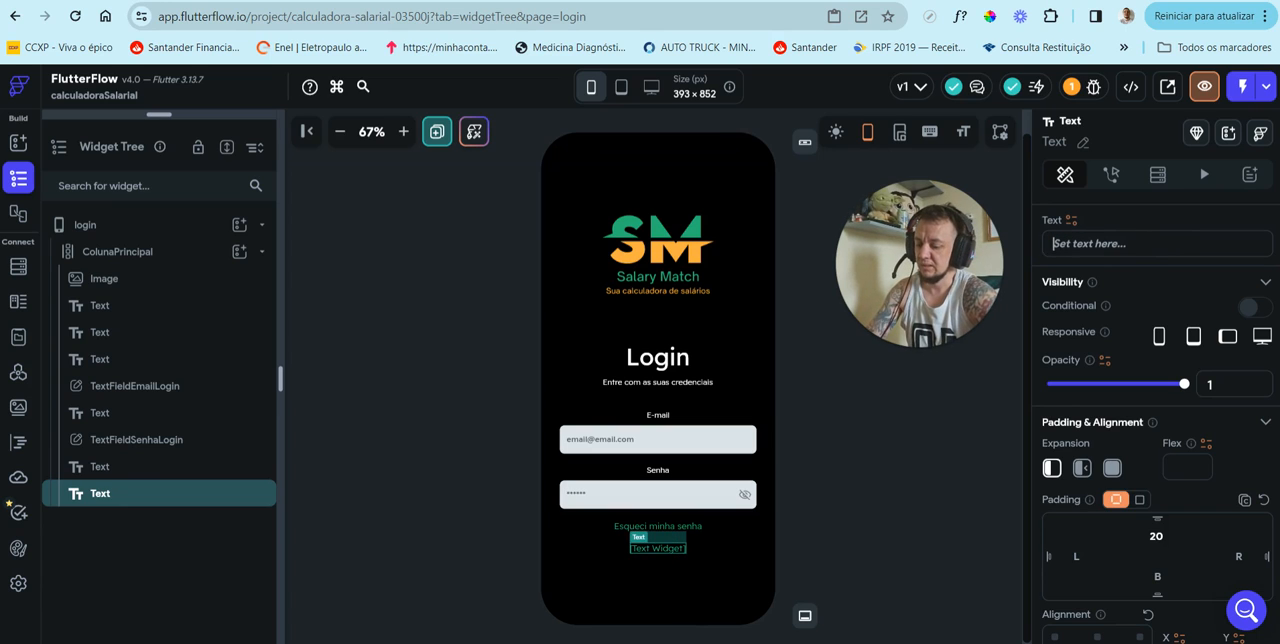
{"action": "type", "text": "Não tem cad"}
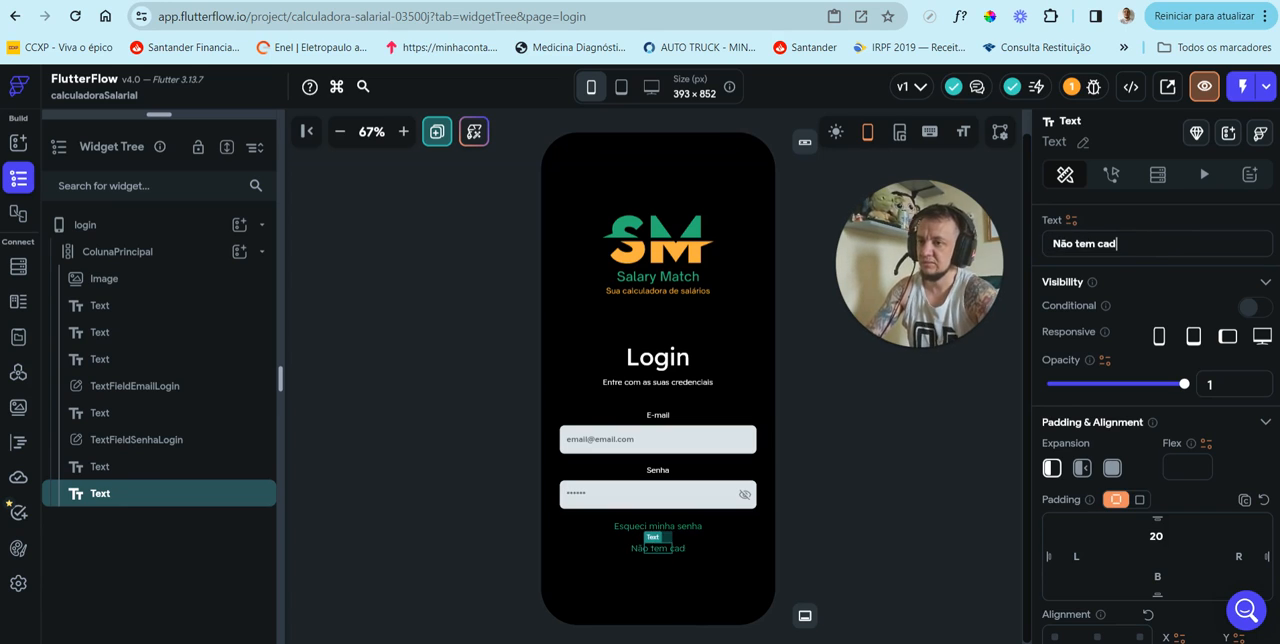
{"action": "type", "text": "astro? Clique "}
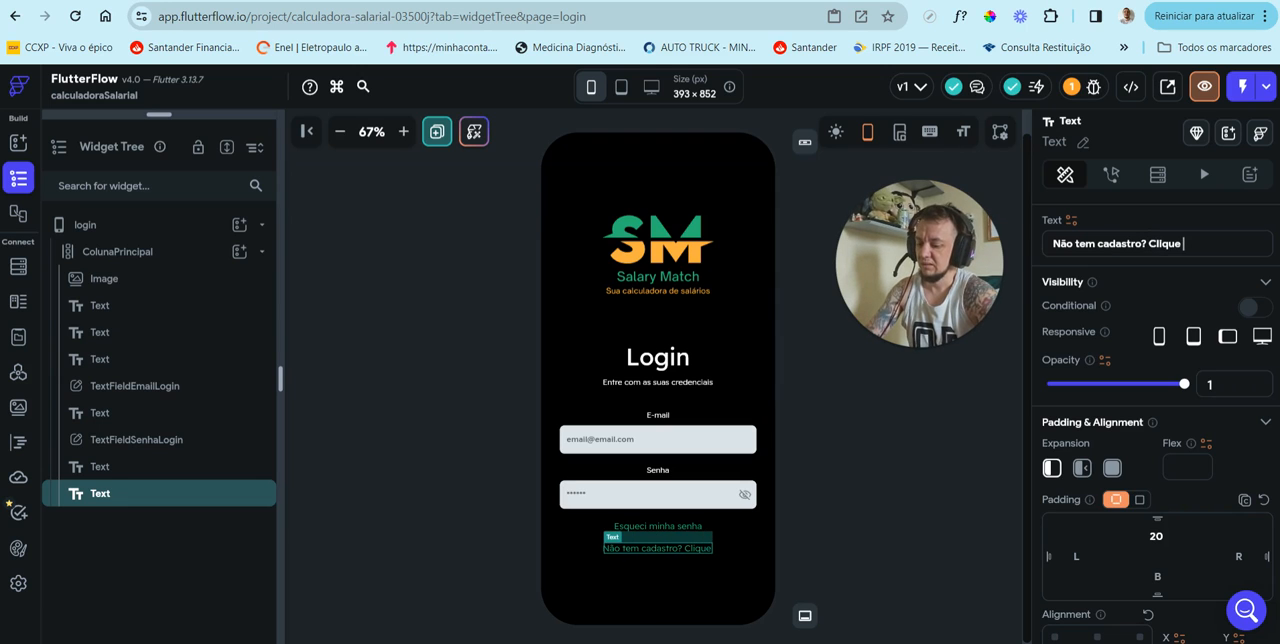
{"action": "type", "text": "aqui!"}
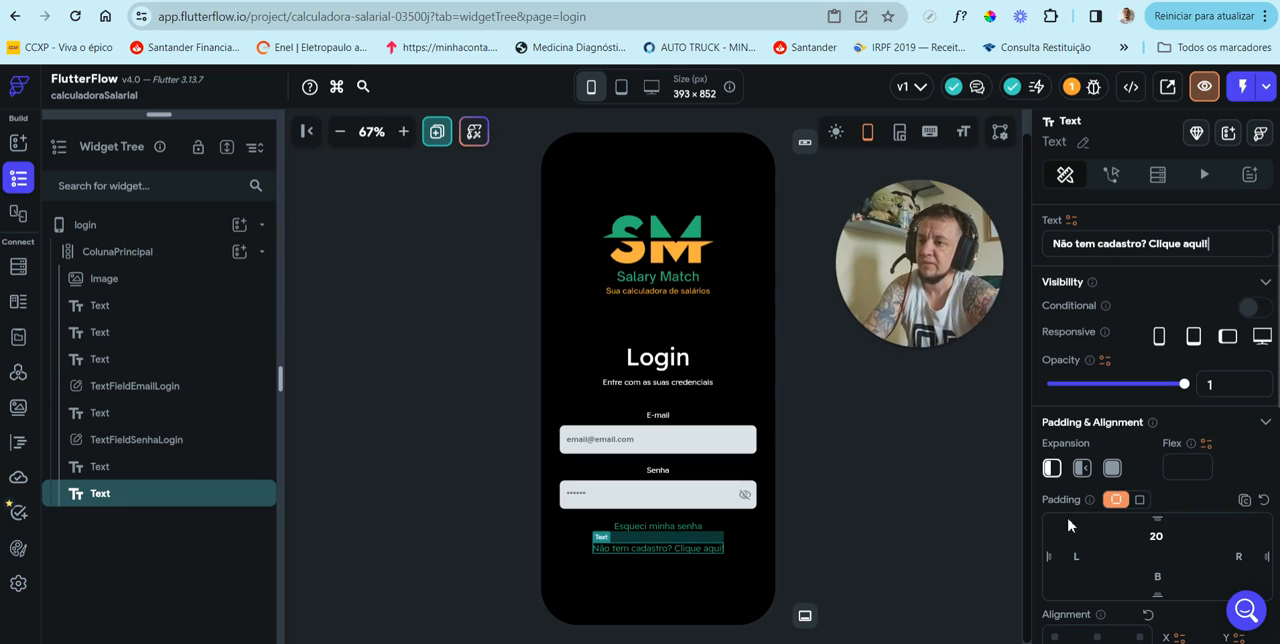
{"action": "left_click", "coordinate": [808, 519]}
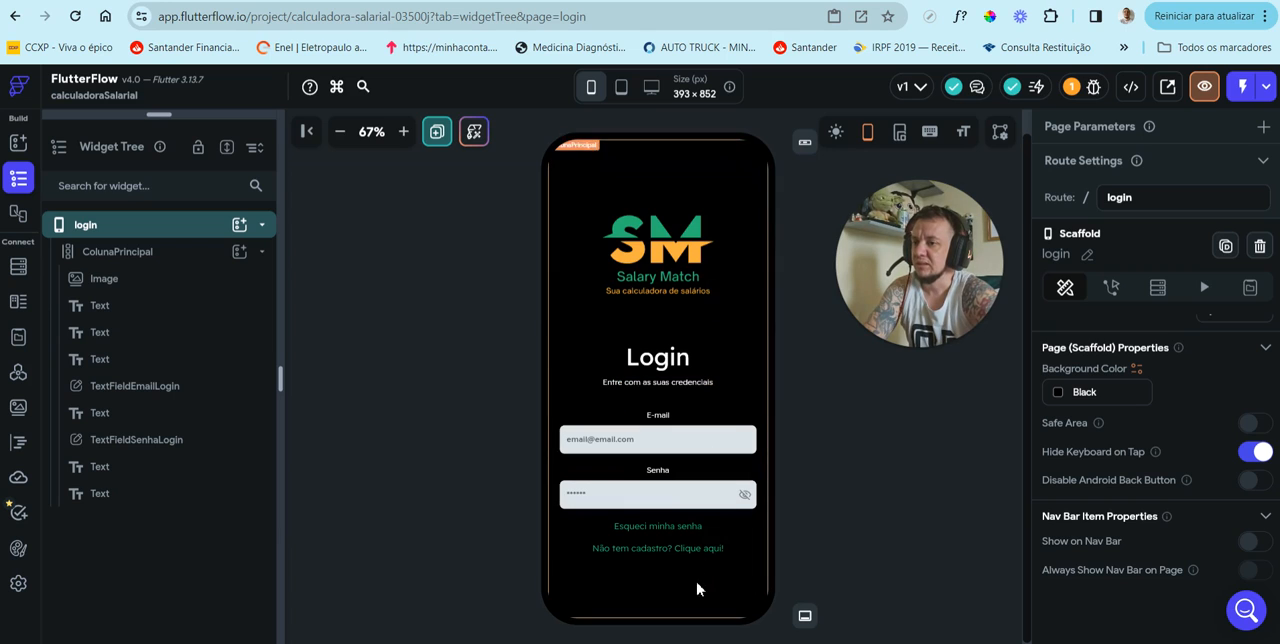
Step: Add a Button widget to ColunaPrincipal and place it between the forgot-password text and the "Não tem cadastro? Clique aqui!" text
{"action": "left_click", "coordinate": [192, 254]}
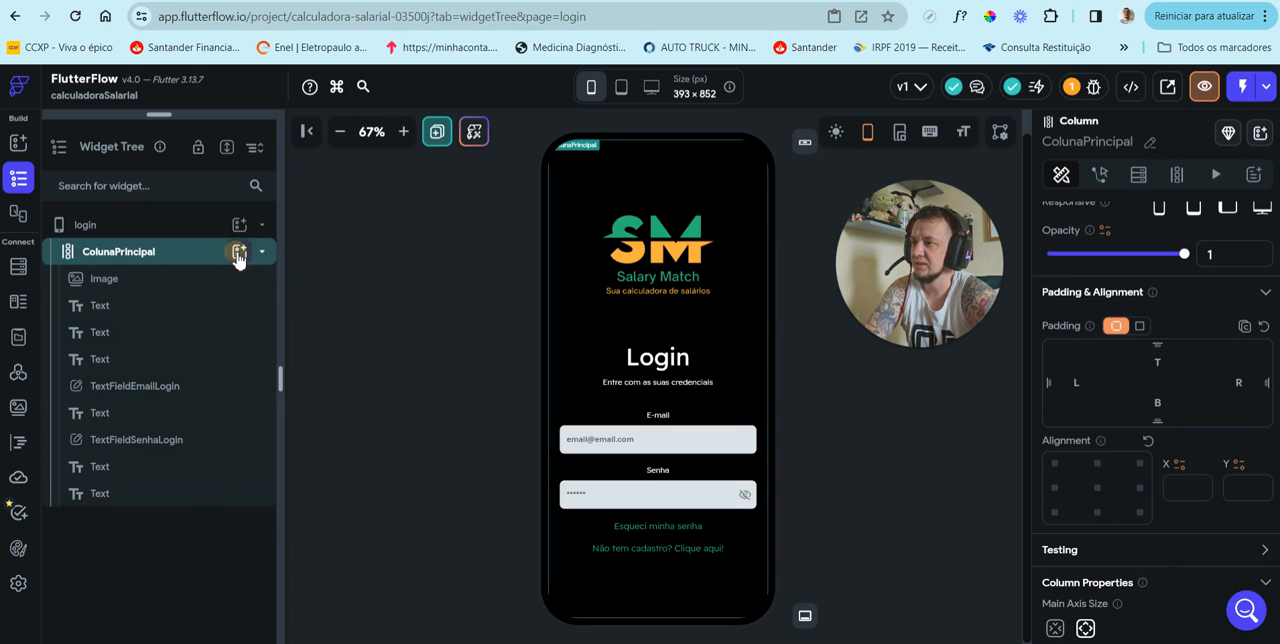
{"action": "left_click", "coordinate": [238, 254]}
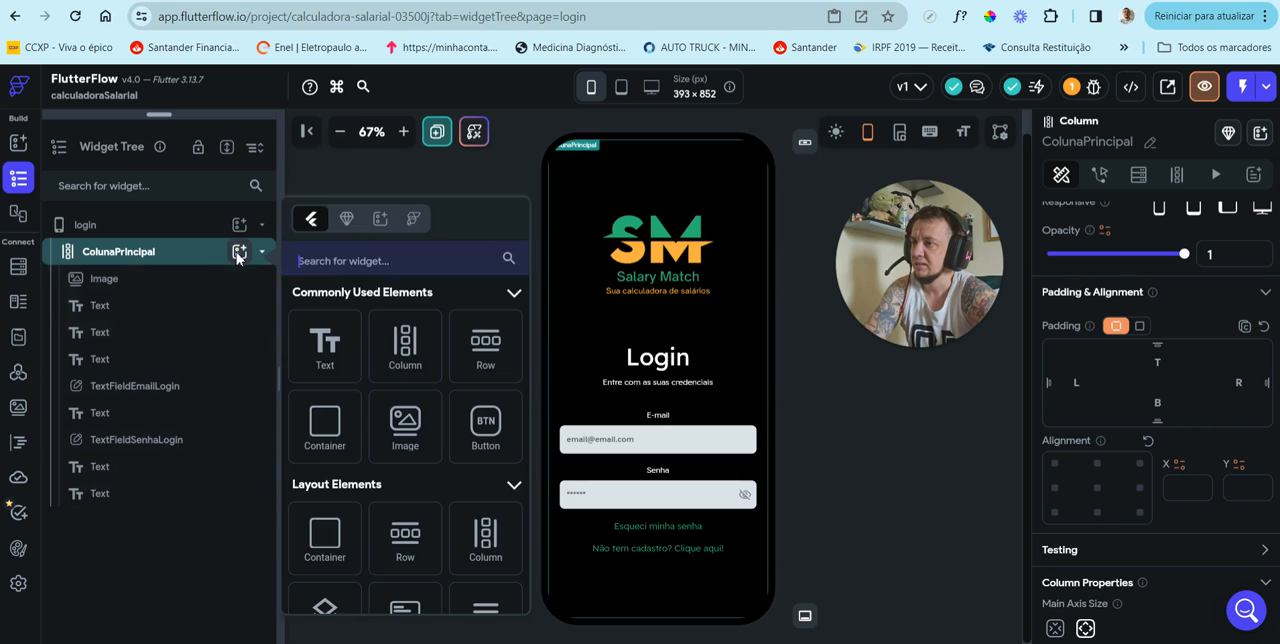
{"action": "left_click", "coordinate": [483, 445]}
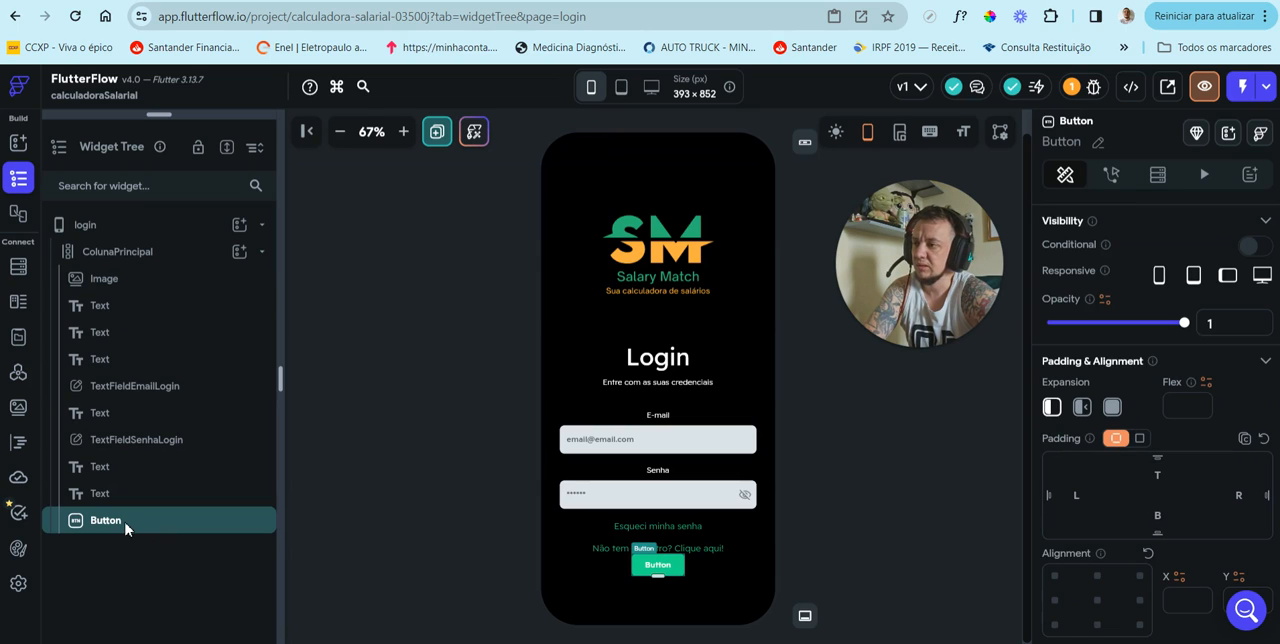
{"action": "left_click_drag", "start_coordinate": [125, 525], "coordinate": [129, 486]}
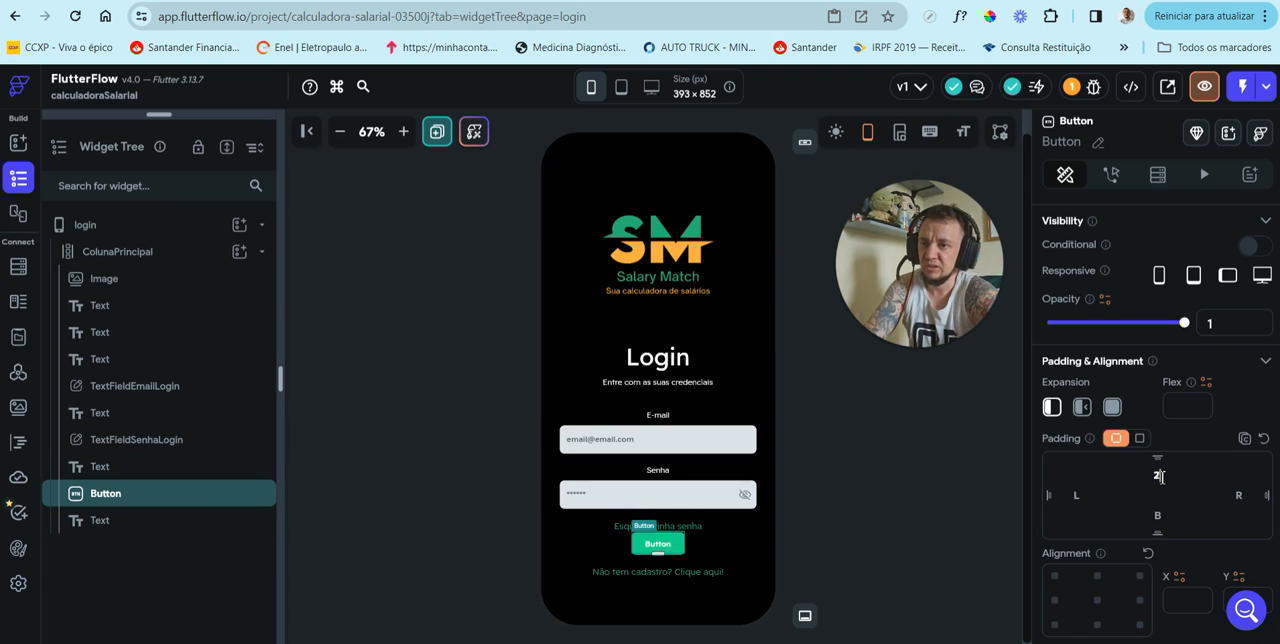
Step: Set the button's top and bottom padding to 20 each
{"action": "left_click", "coordinate": [1158, 476]}
{"action": "type", "text": "20"}
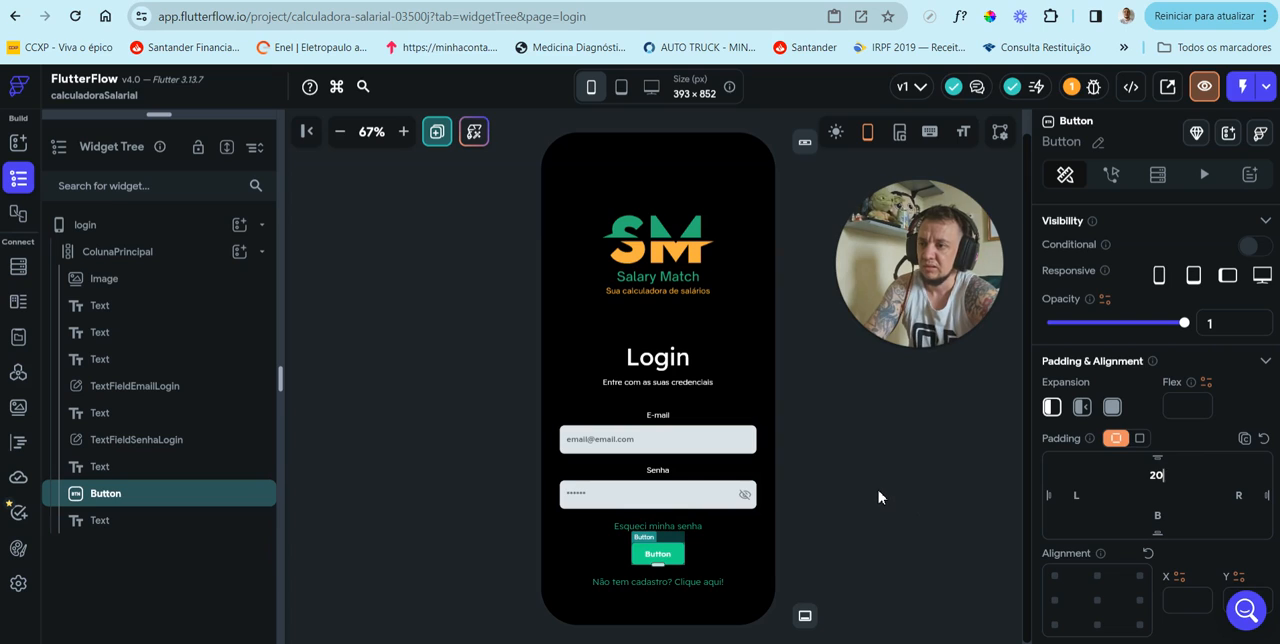
{"action": "left_click", "coordinate": [1163, 515]}
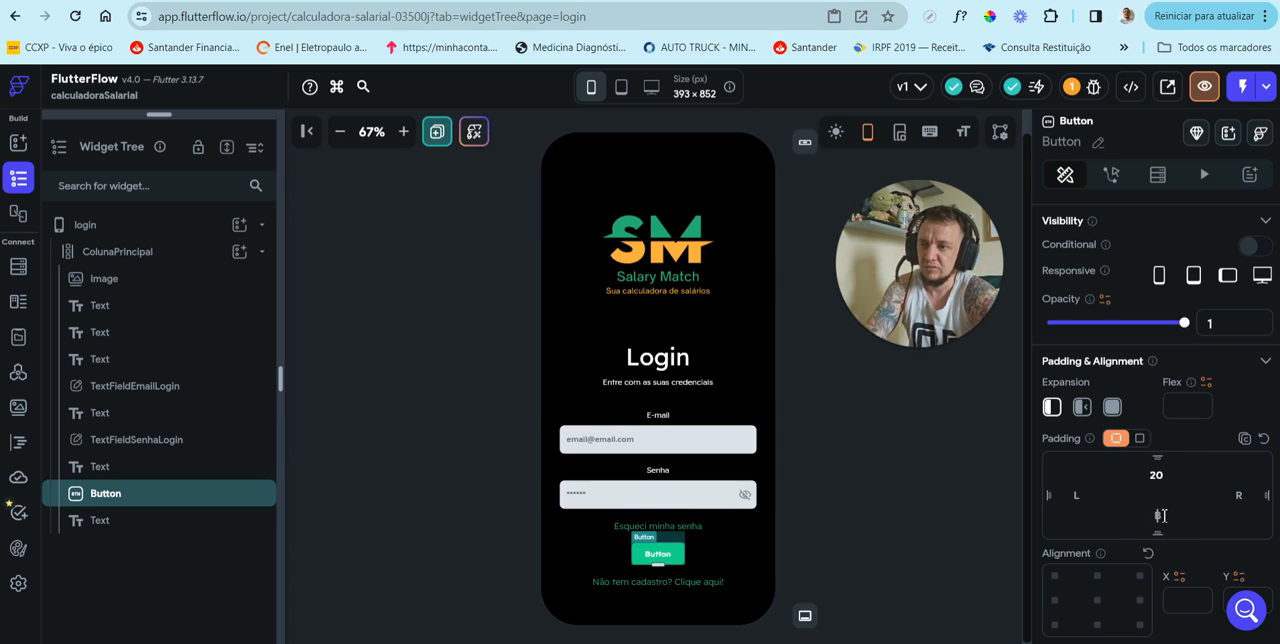
{"action": "type", "text": "20"}
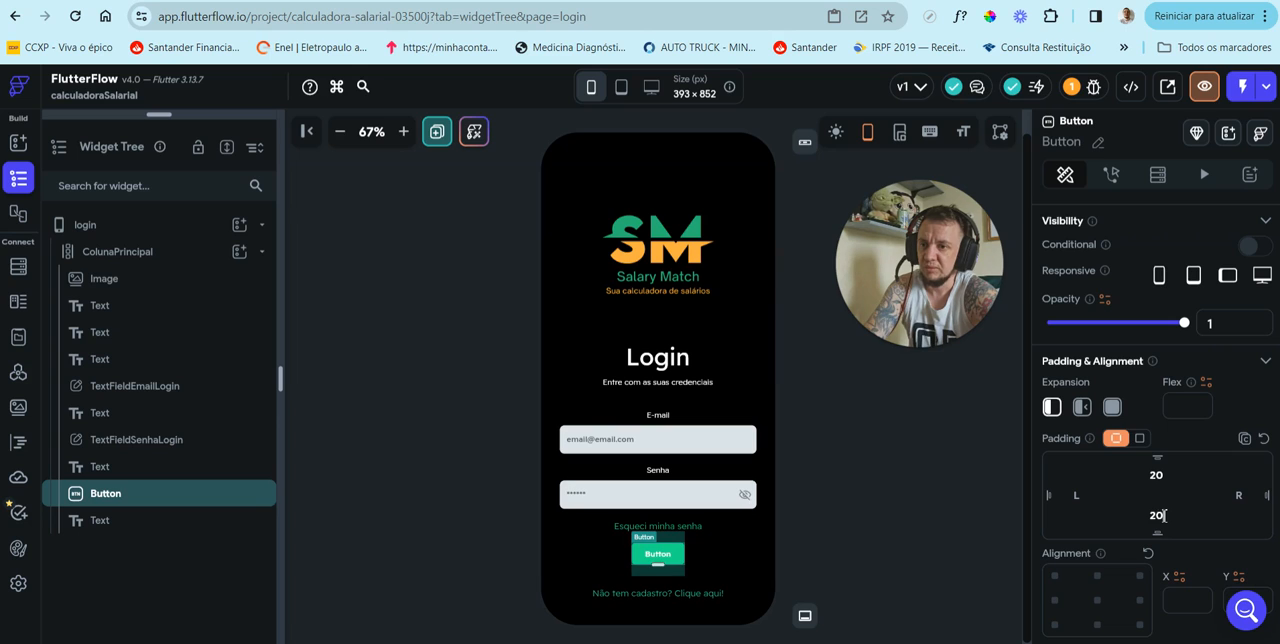
{"action": "left_click", "coordinate": [865, 490]}
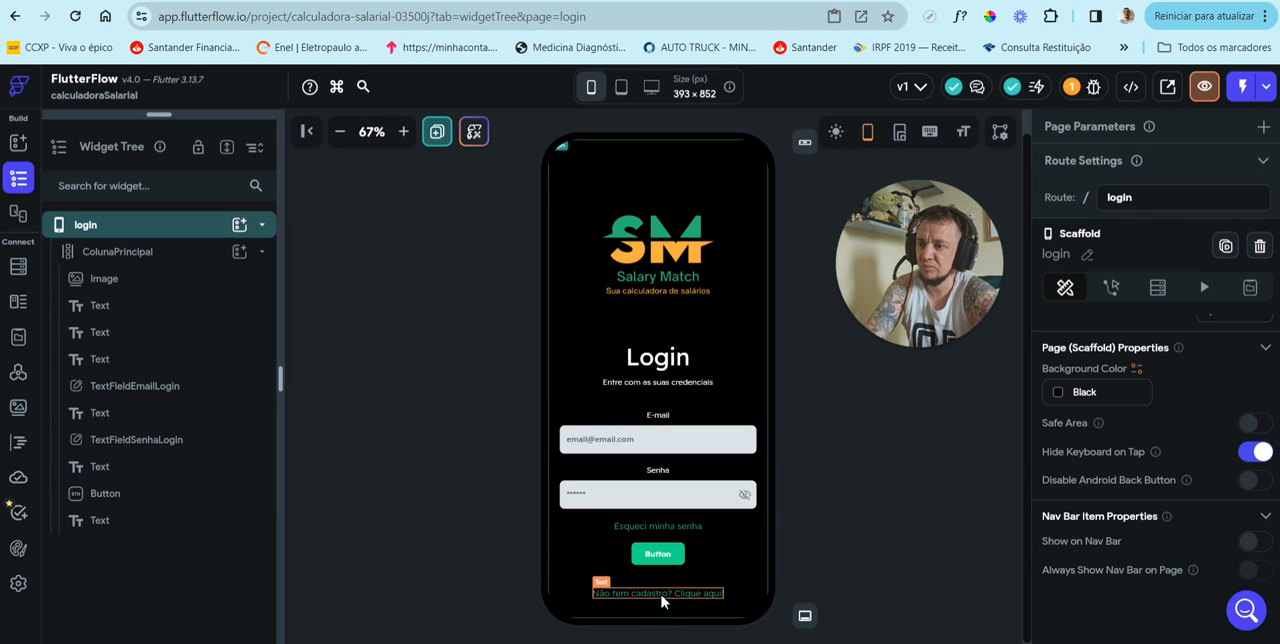
Step: Reduce the button's bottom padding to 10
{"action": "left_click", "coordinate": [660, 554]}
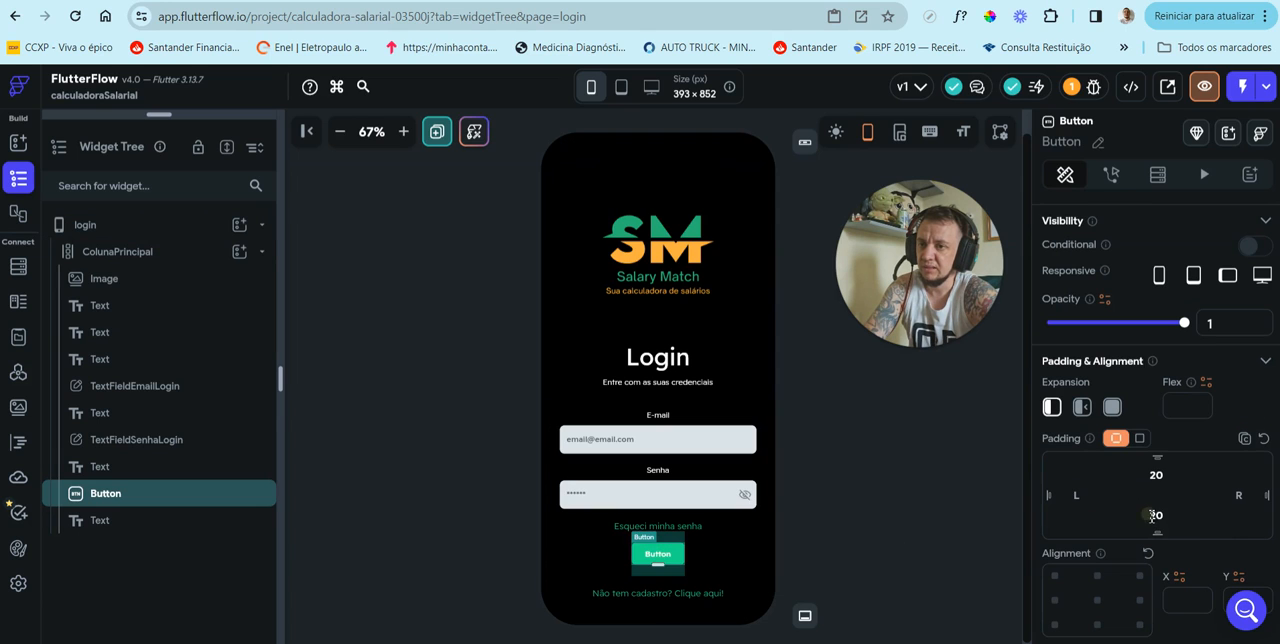
{"action": "left_click_drag", "start_coordinate": [1152, 516], "coordinate": [1162, 513]}
{"action": "left_click", "coordinate": [857, 516]}
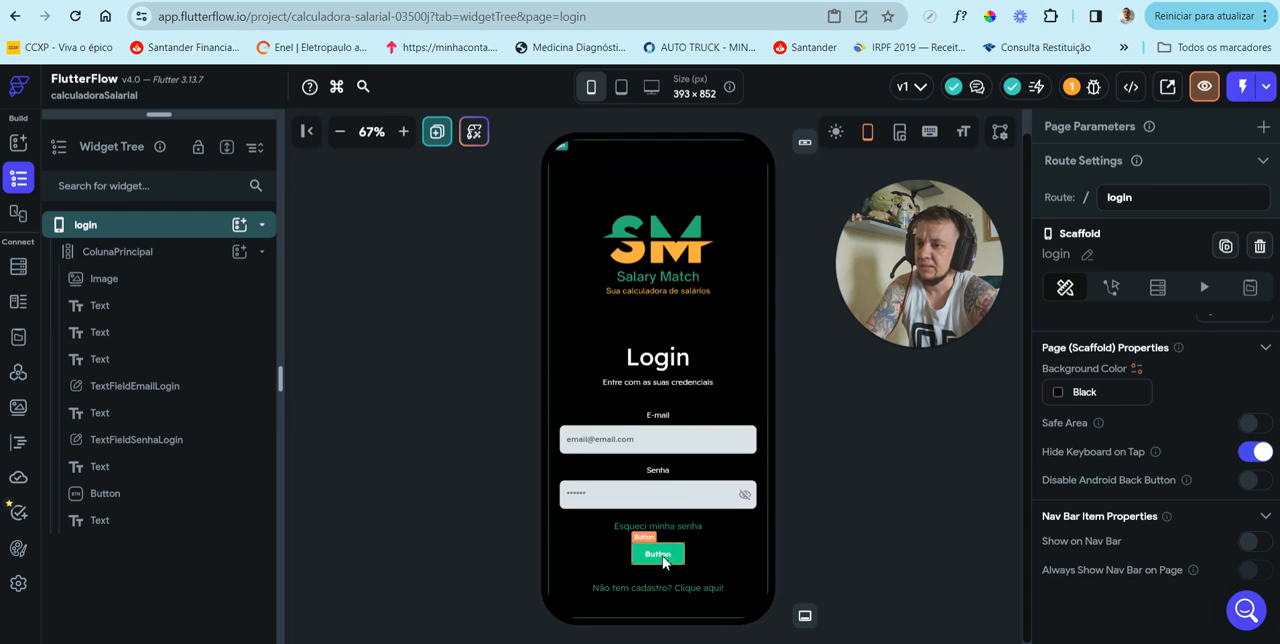
Step: Change the button's label text to "ENTRAR"
{"action": "left_click", "coordinate": [660, 556]}
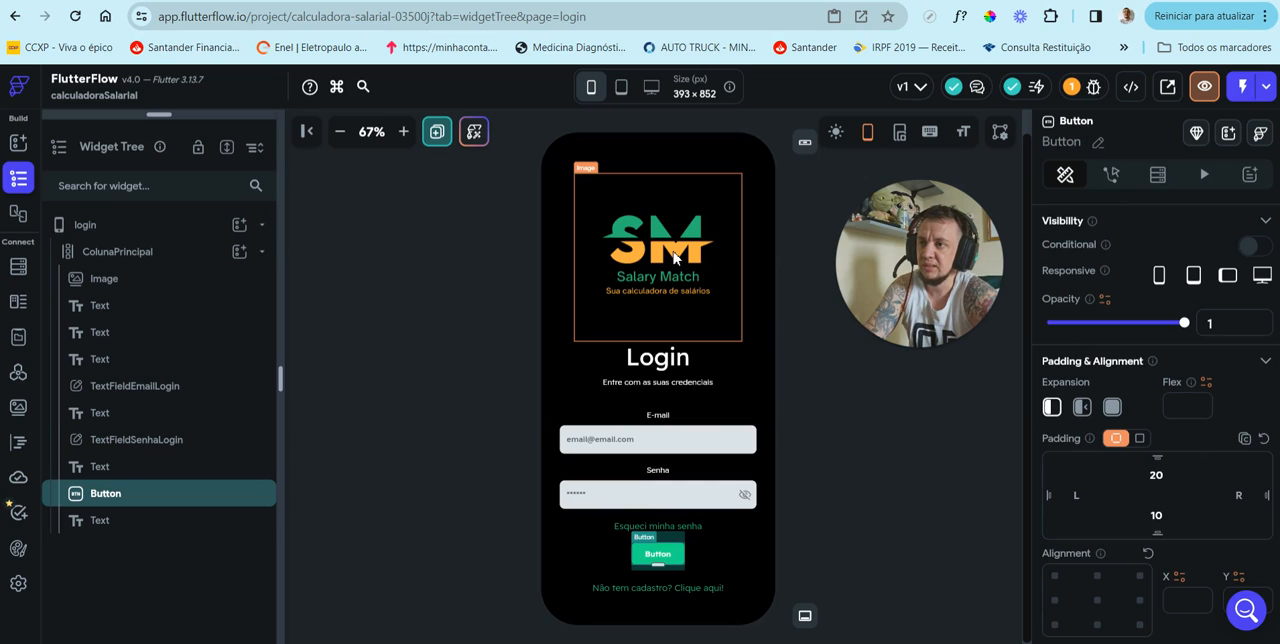
{"action": "scroll", "coordinate": [1157, 460], "scroll_direction": "down", "scroll_amount": 3}
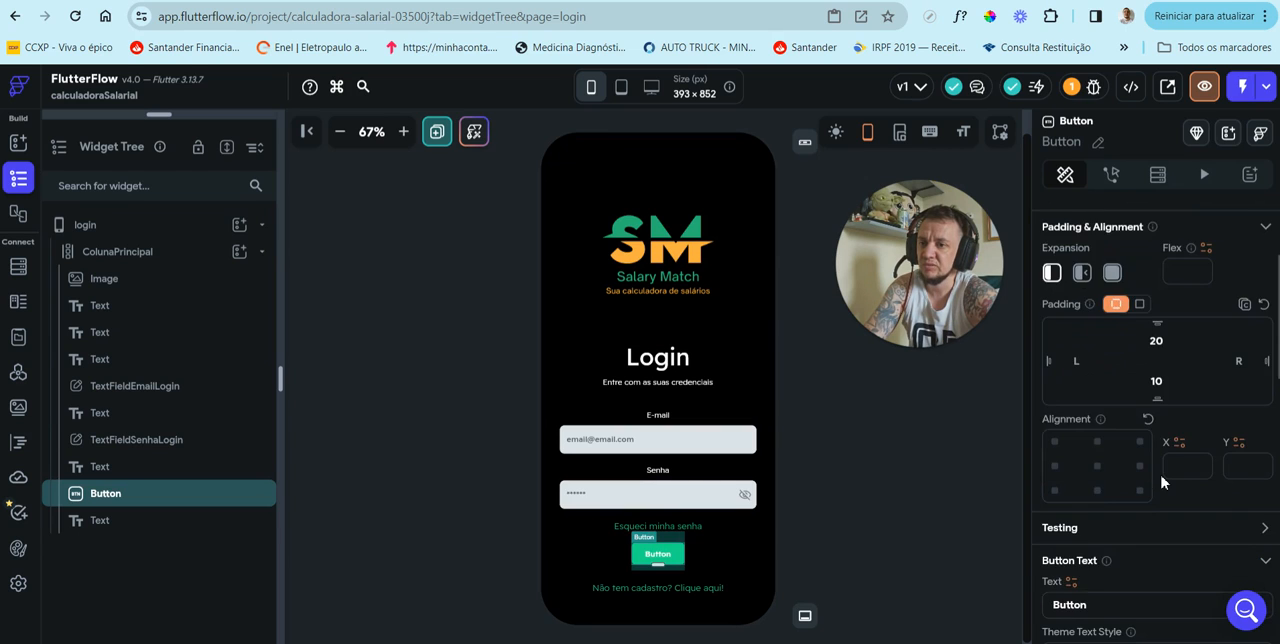
{"action": "scroll", "coordinate": [1161, 483], "scroll_direction": "down", "scroll_amount": 2}
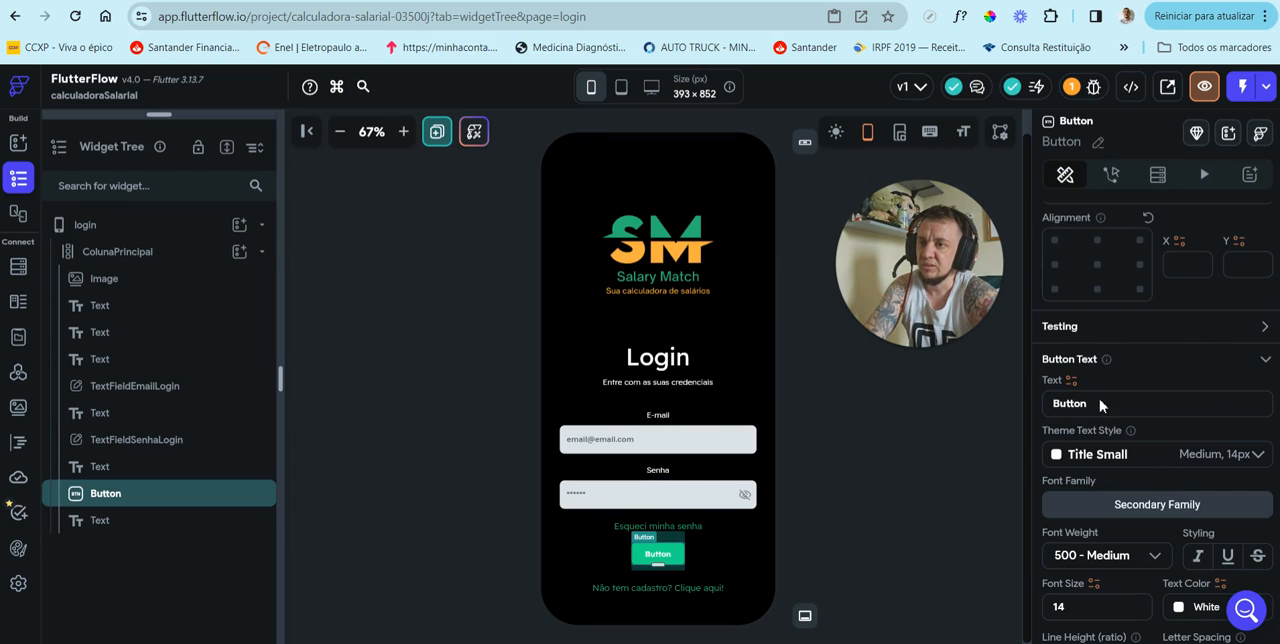
{"action": "left_click_drag", "start_coordinate": [1092, 405], "coordinate": [1049, 405]}
{"action": "type", "text": "ENTRAR"}
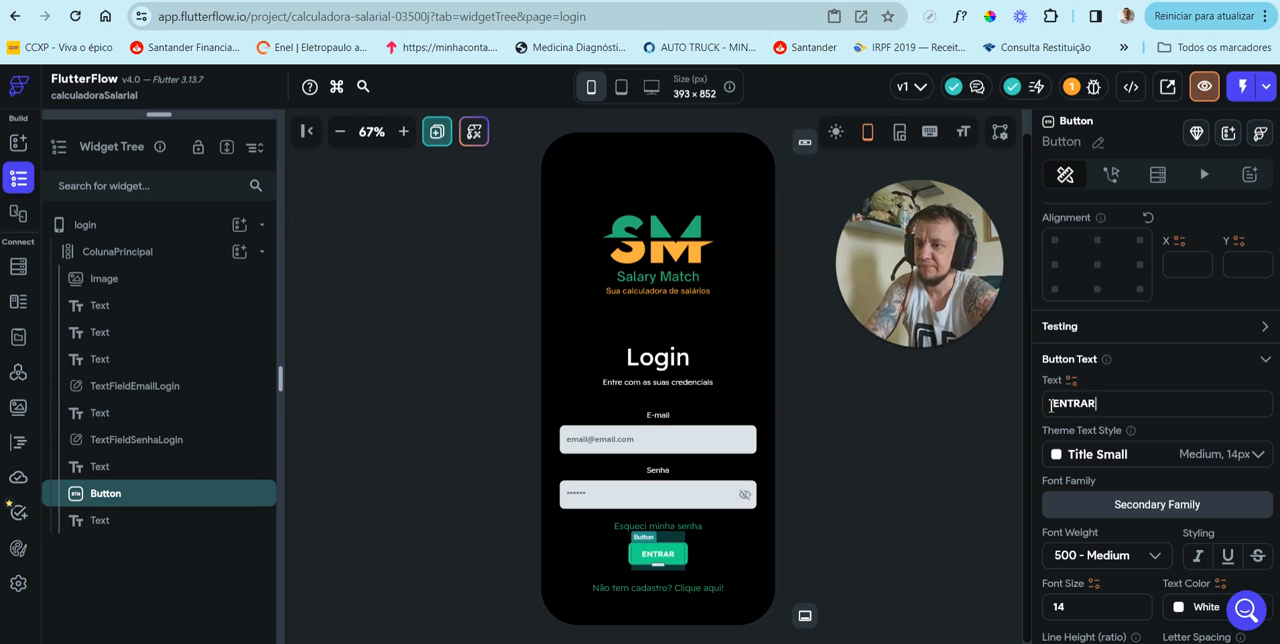
Step: Set the width of the "ENTRAR" button to 350 px
{"action": "scroll", "coordinate": [1127, 418], "scroll_direction": "down", "scroll_amount": 5}
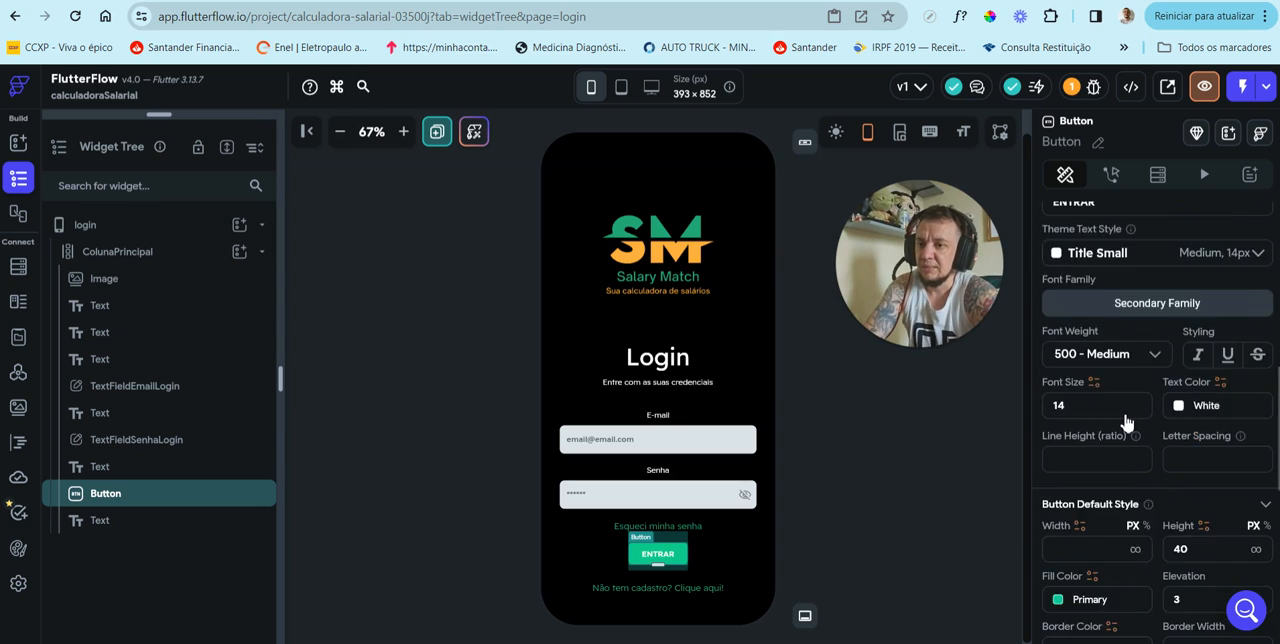
{"action": "scroll", "coordinate": [1088, 414], "scroll_direction": "down", "scroll_amount": 1}
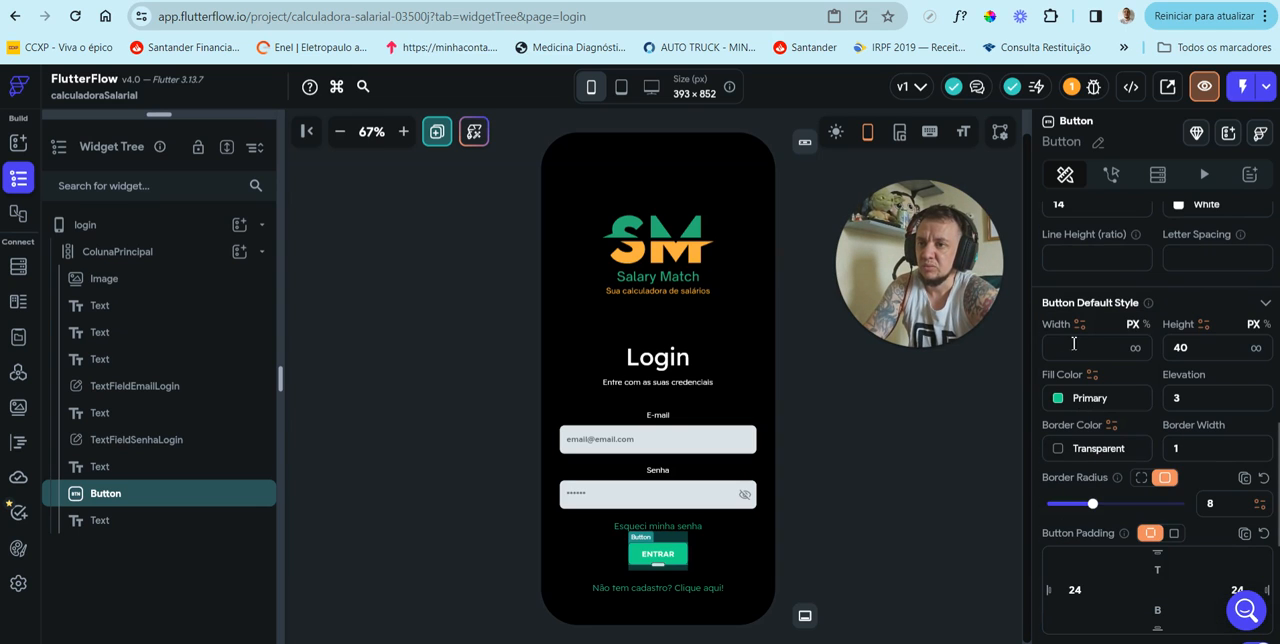
{"action": "left_click", "coordinate": [1081, 349]}
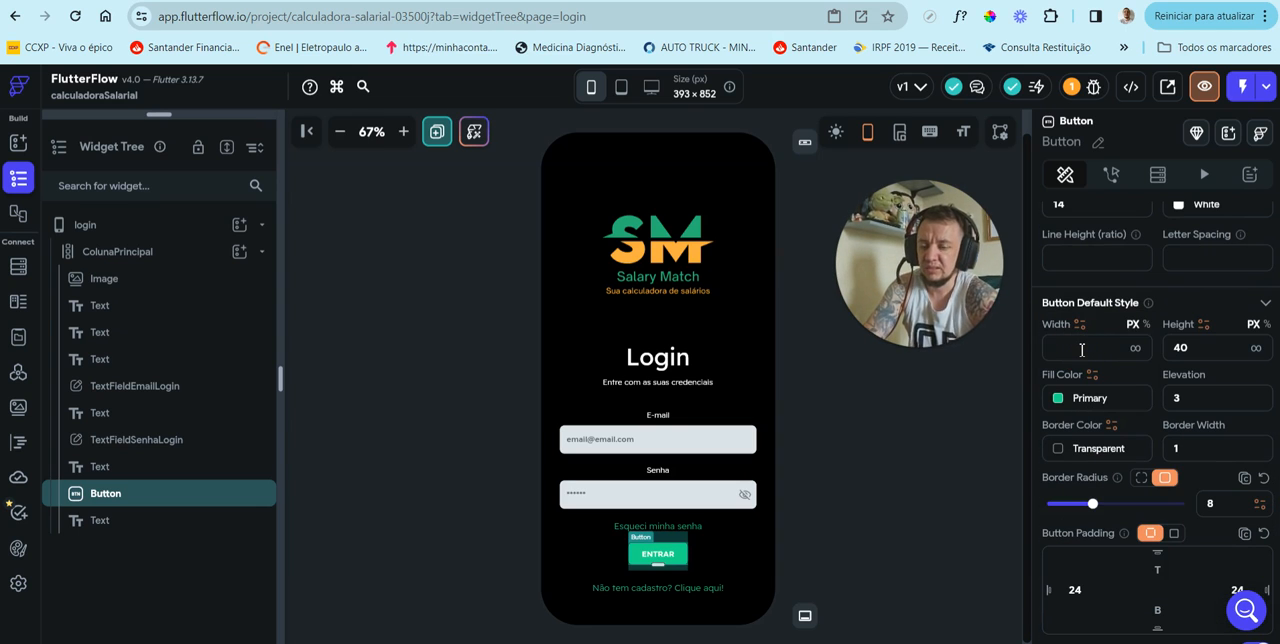
{"action": "type", "text": "350"}
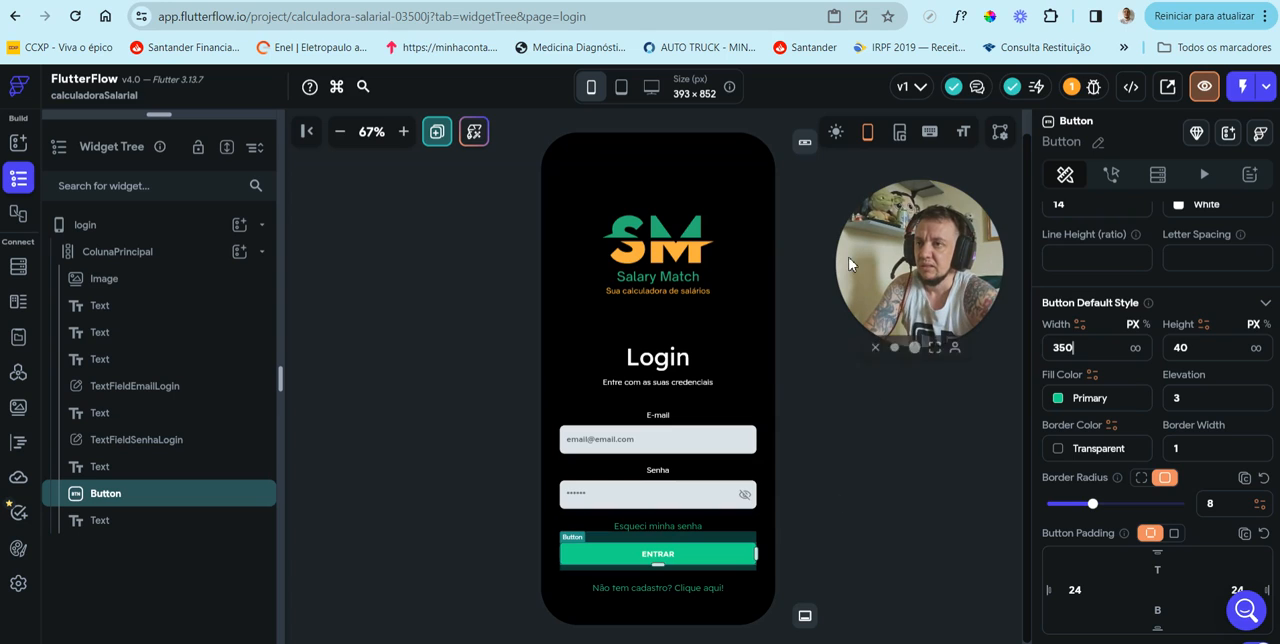
Step: Sample the logo's orange FAAF40 with the eyedropper and apply it as the "ENTRAR" button's fill color
{"action": "left_click", "coordinate": [989, 18]}
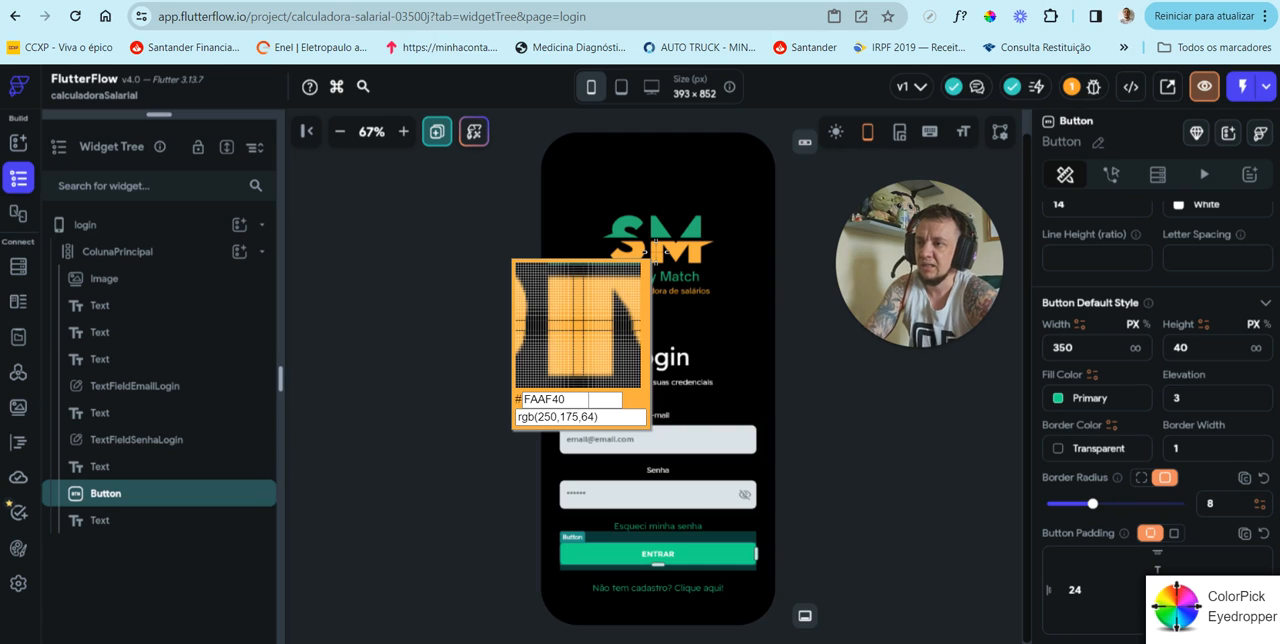
{"action": "left_click", "coordinate": [658, 258]}
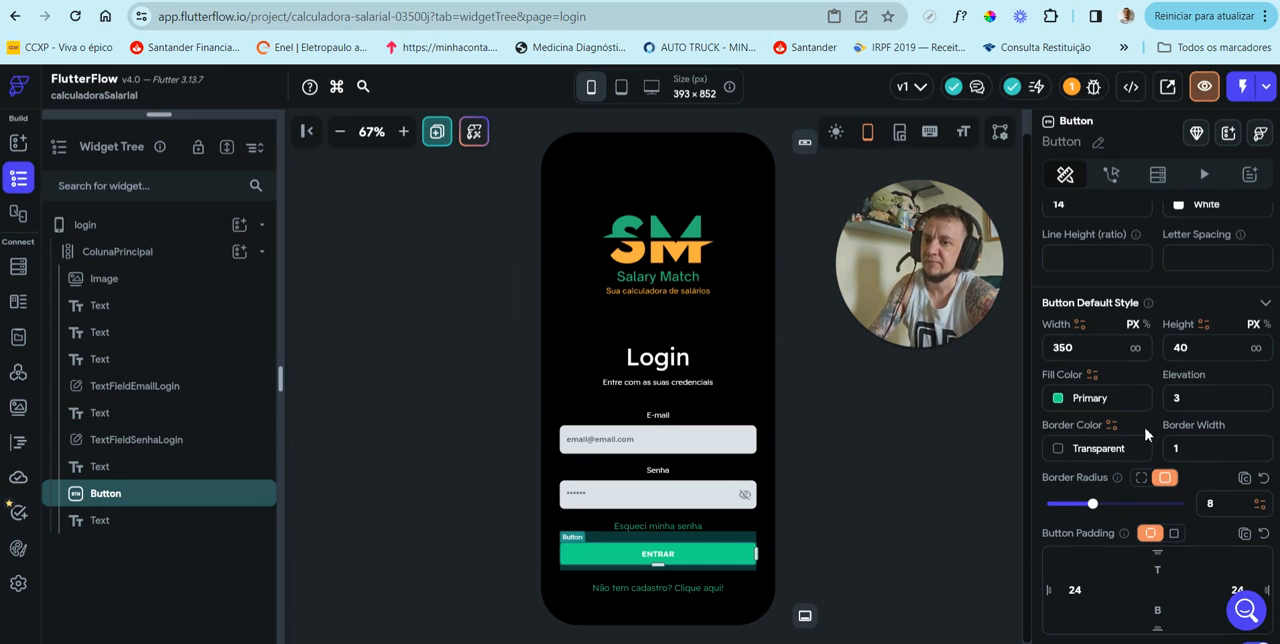
{"action": "left_click", "coordinate": [1104, 399]}
{"action": "type", "text": "FAAF40"}
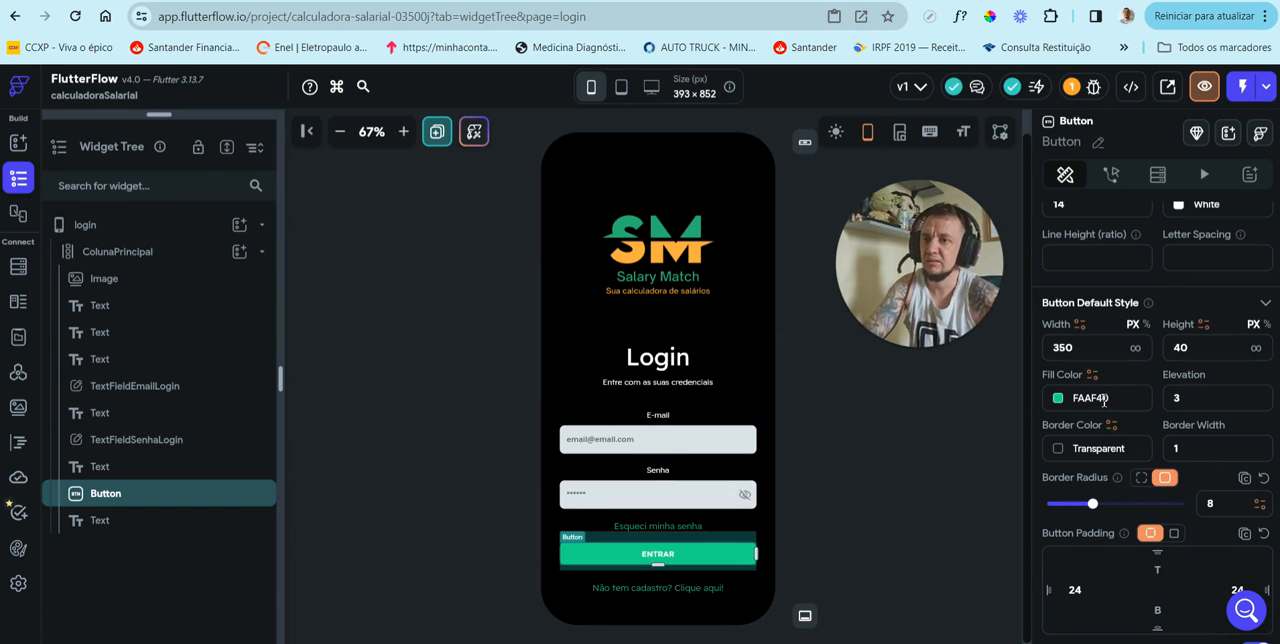
{"action": "key", "text": "Return"}
{"action": "left_click", "coordinate": [906, 486]}
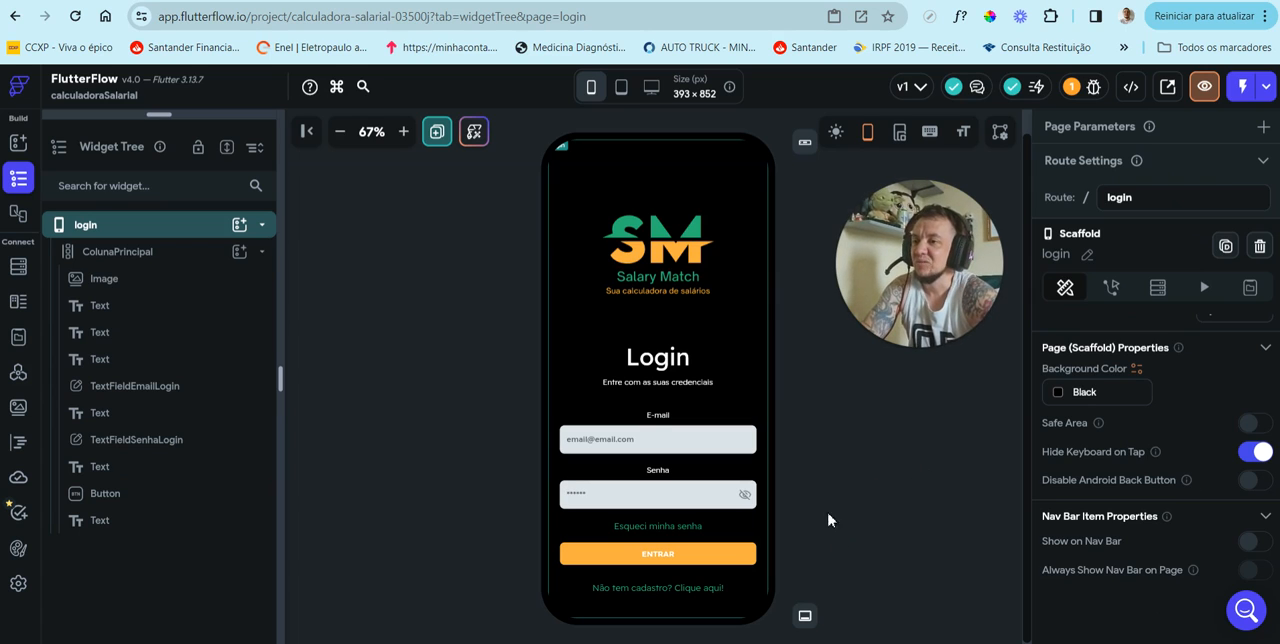
Step: Set the height of the Salary Match logo image to 200 px
{"action": "left_click", "coordinate": [677, 268]}
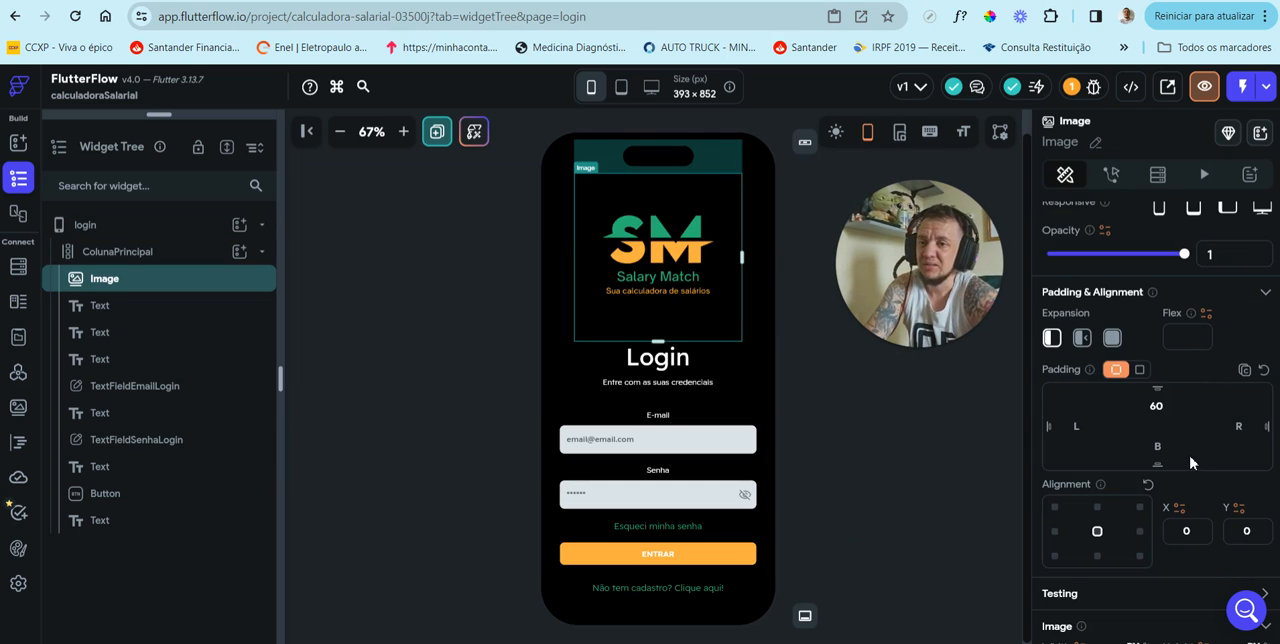
{"action": "scroll", "coordinate": [1190, 462], "scroll_direction": "down", "scroll_amount": 3}
{"action": "double_click", "coordinate": [1168, 402]}
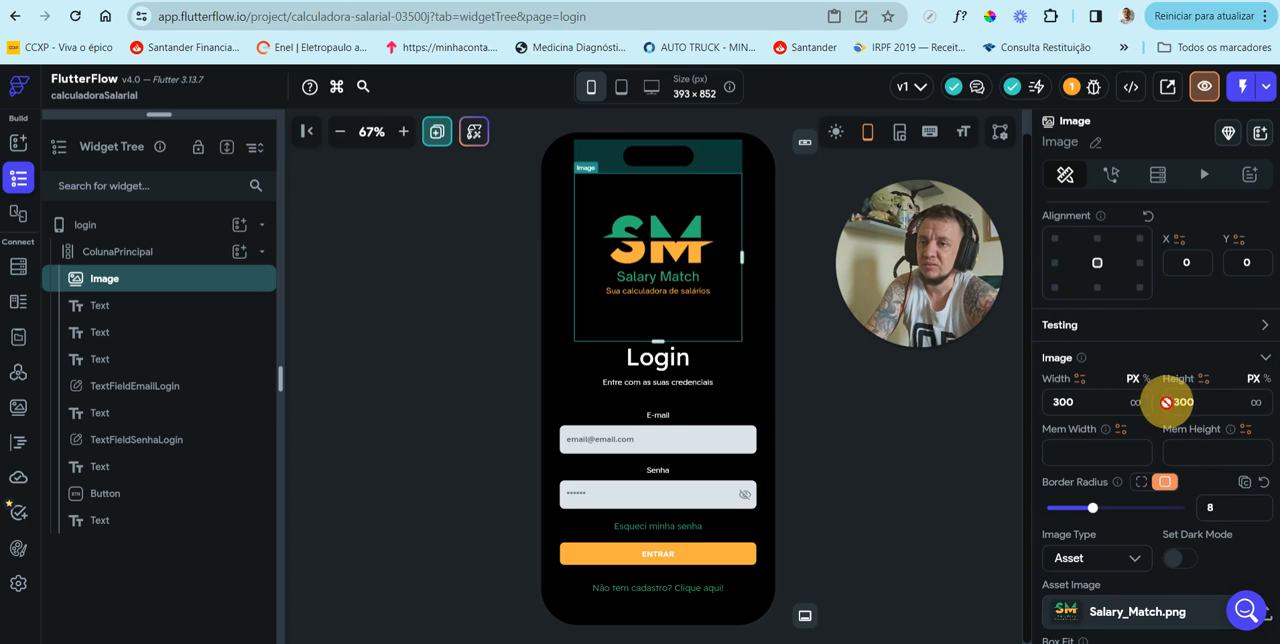
{"action": "type", "text": "200"}
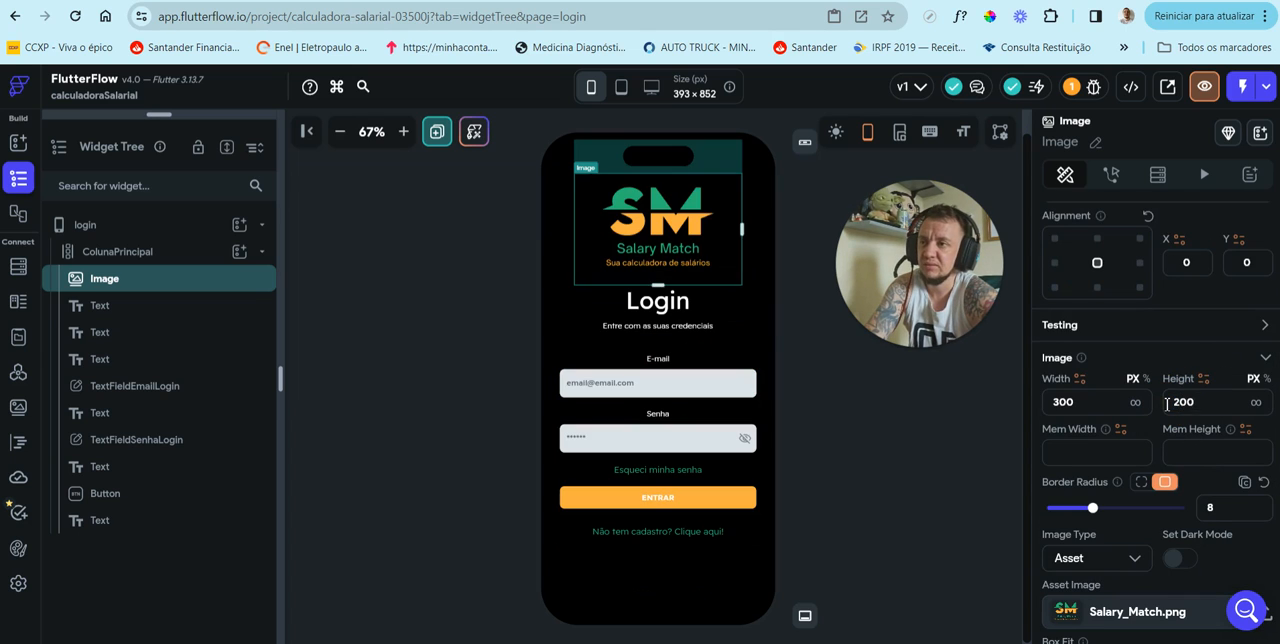
{"action": "left_click", "coordinate": [880, 474]}
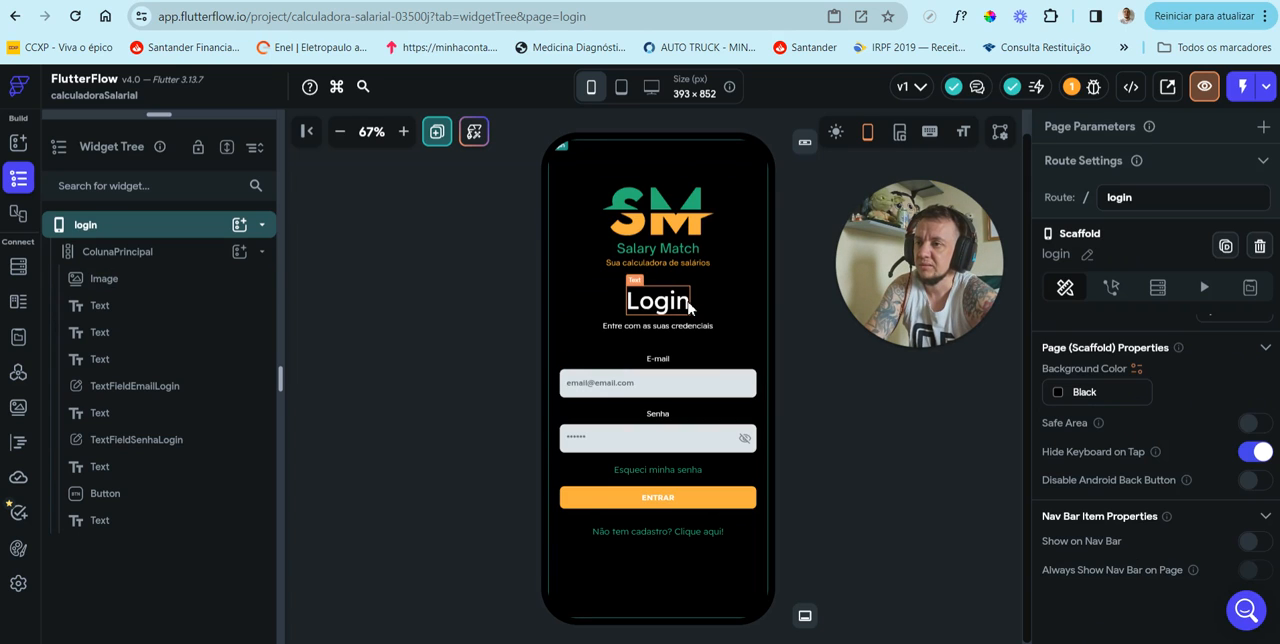
Step: Set the logo image's bottom padding to 20 to separate it from the "Login" title
{"action": "left_click", "coordinate": [688, 308]}
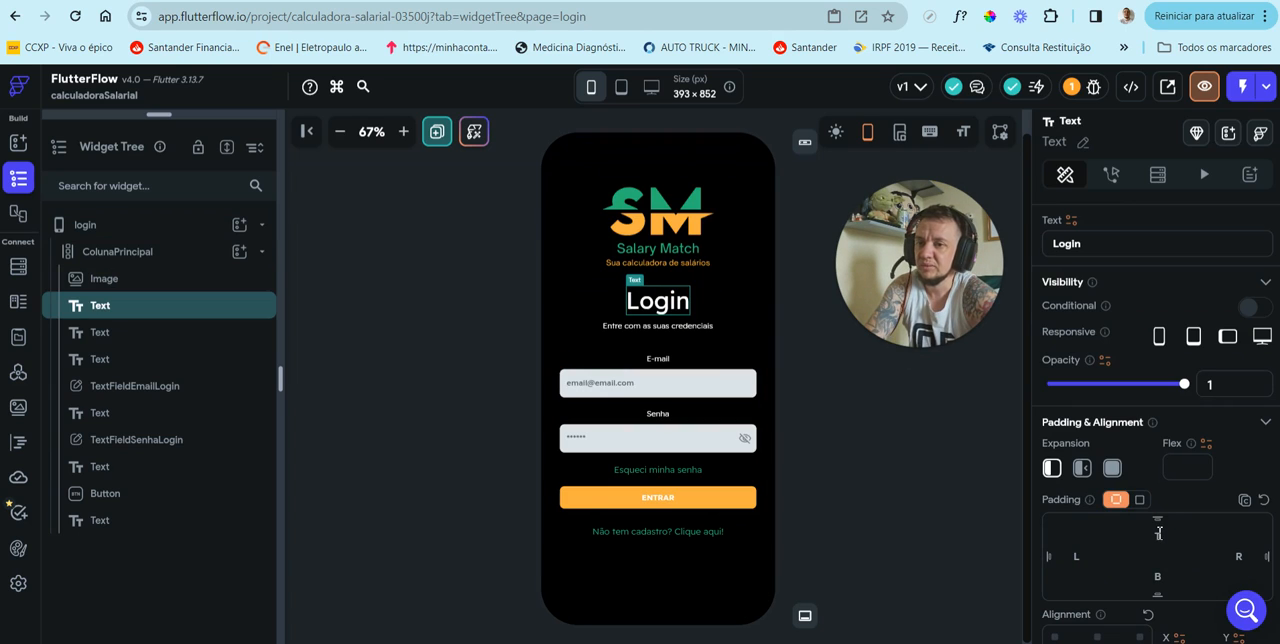
{"action": "left_click", "coordinate": [640, 253]}
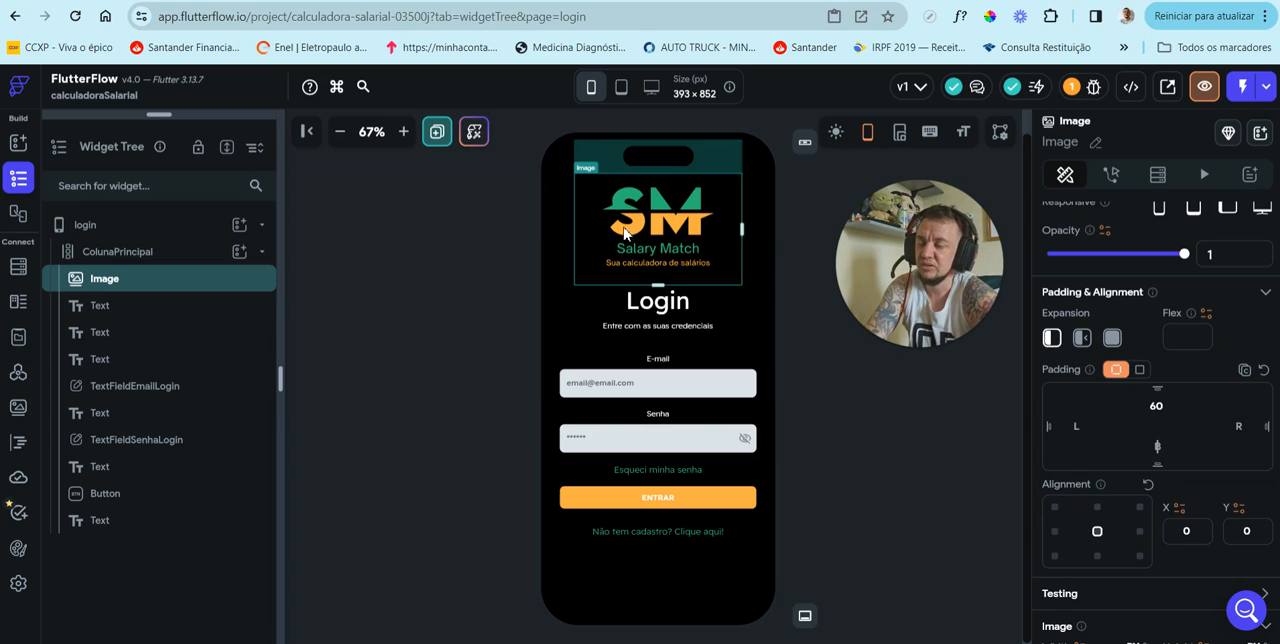
{"action": "type", "text": "20"}
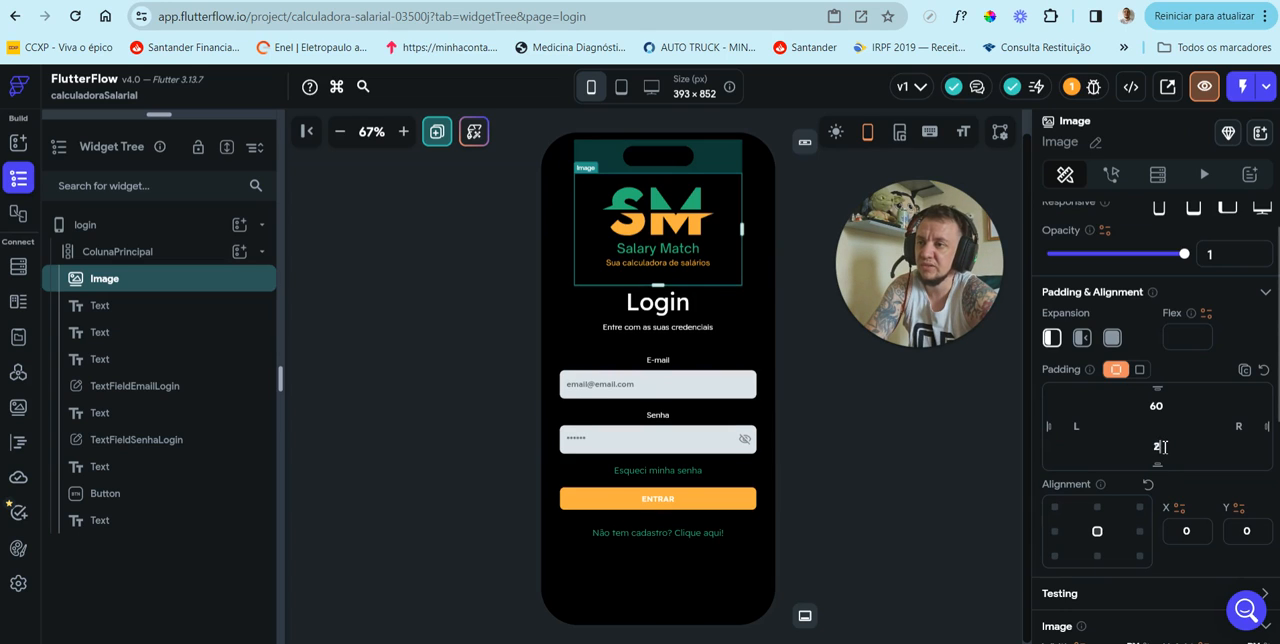
{"action": "left_click", "coordinate": [897, 434]}
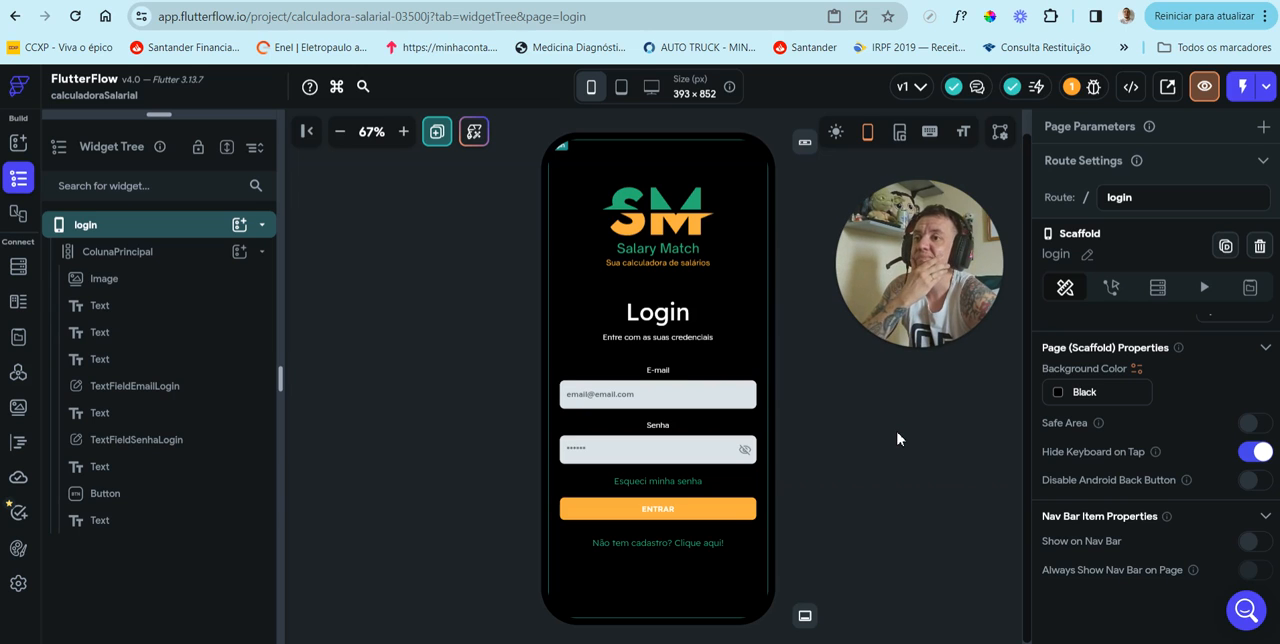
Step: Set the left and right padding of the ColunaPrincipal column to 25 each
{"action": "left_click", "coordinate": [705, 575]}
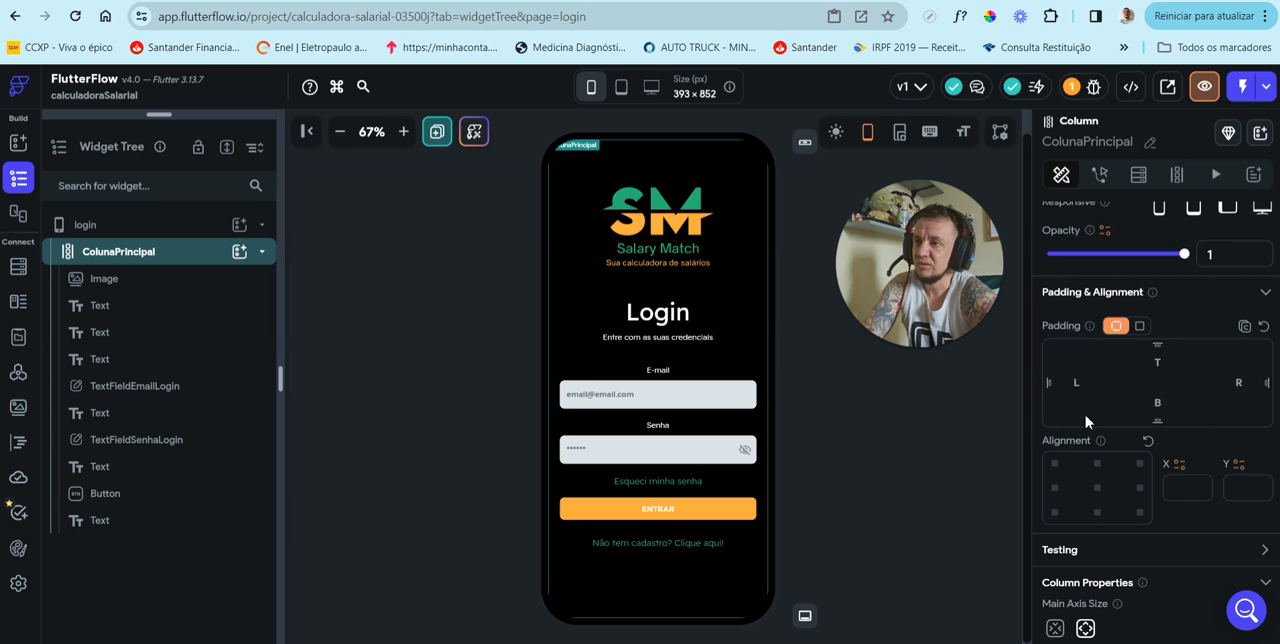
{"action": "type", "text": "25"}
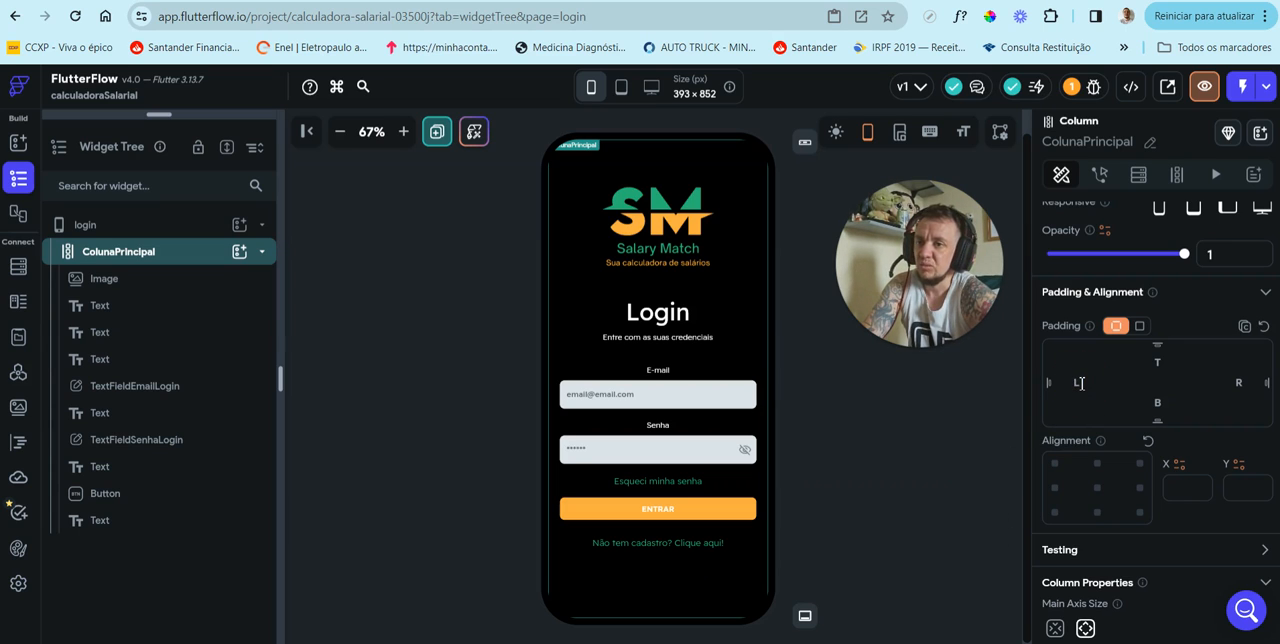
{"action": "left_click", "coordinate": [1240, 383]}
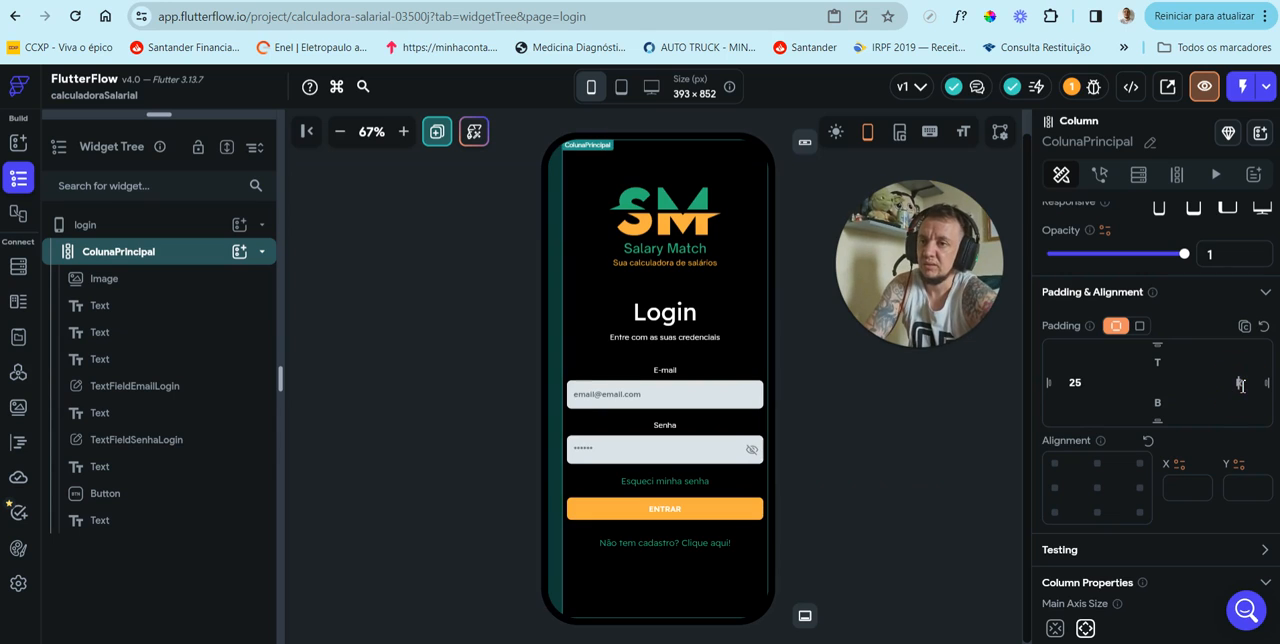
{"action": "type", "text": "25"}
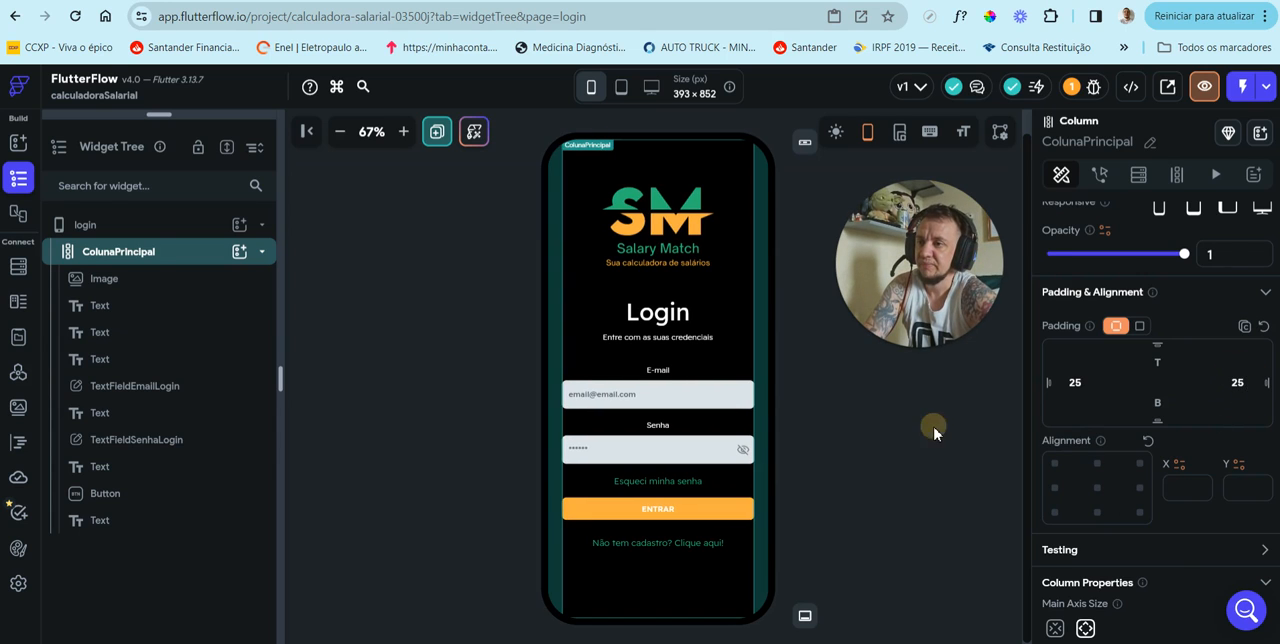
{"action": "left_click", "coordinate": [934, 433]}
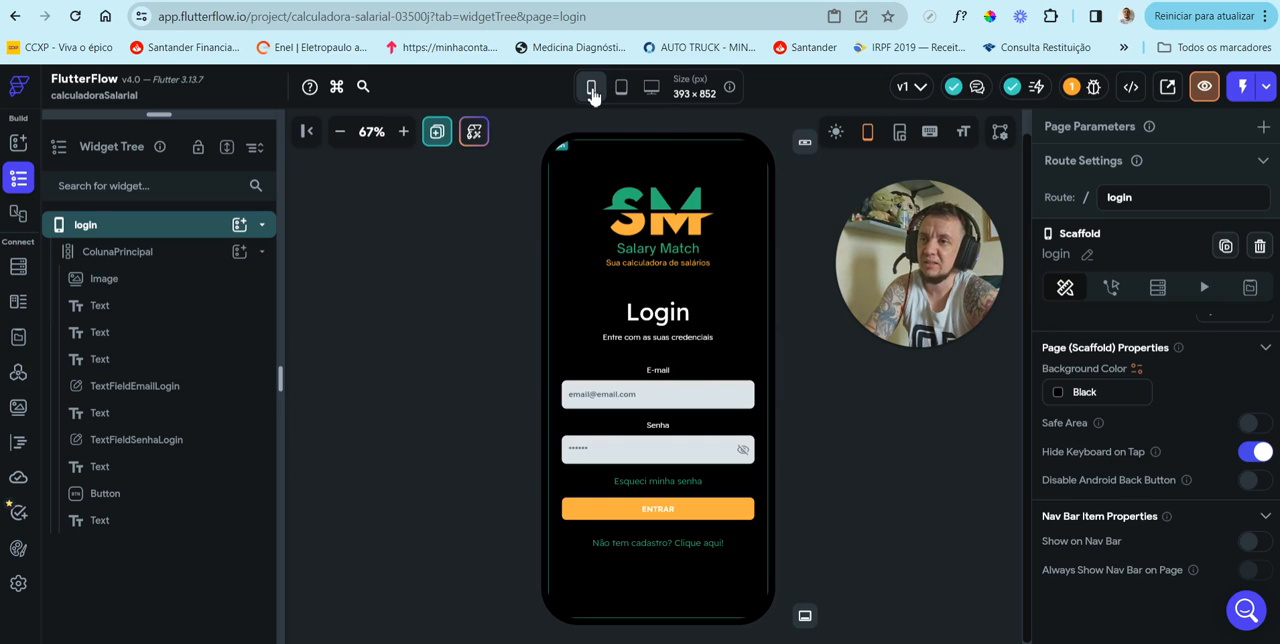
Step: Preview the login page at desktop and tablet sizes, and return to the phone size
{"action": "left_click", "coordinate": [650, 90]}
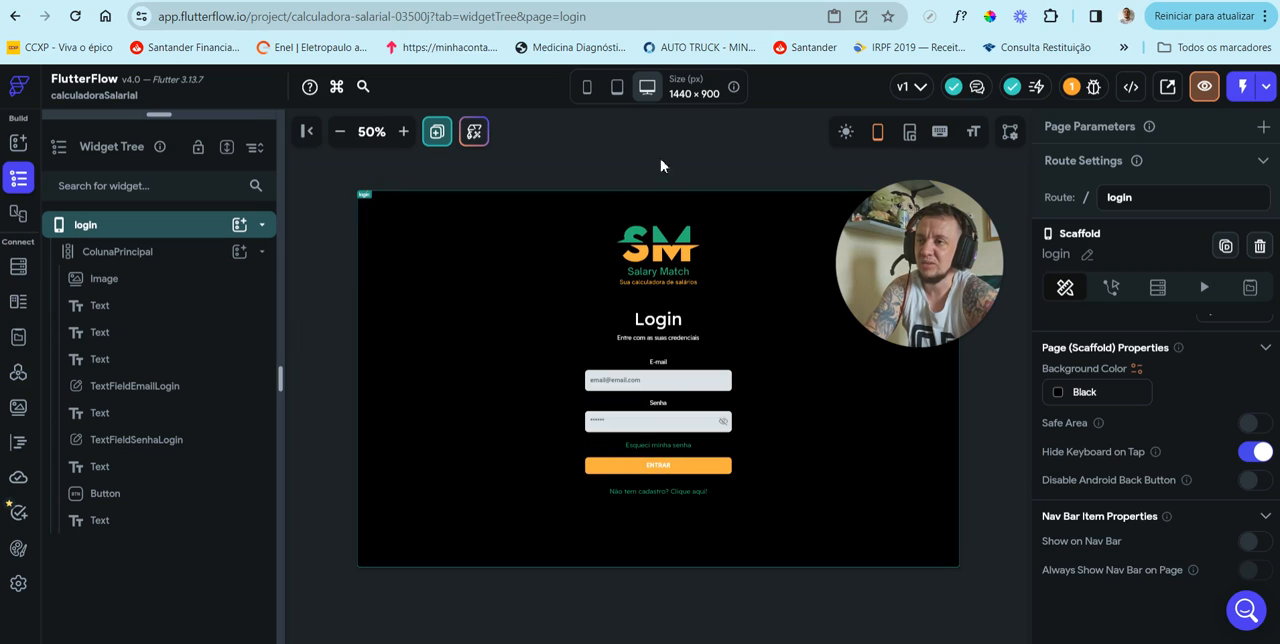
{"action": "left_click", "coordinate": [618, 88]}
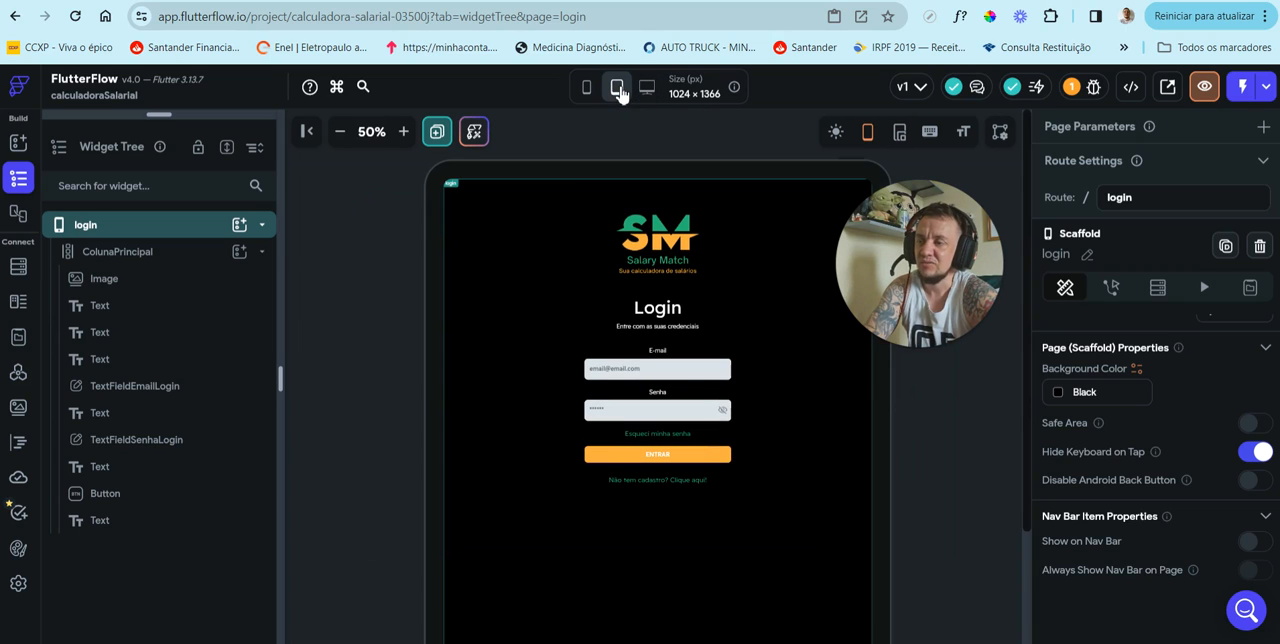
{"action": "left_click", "coordinate": [587, 90]}
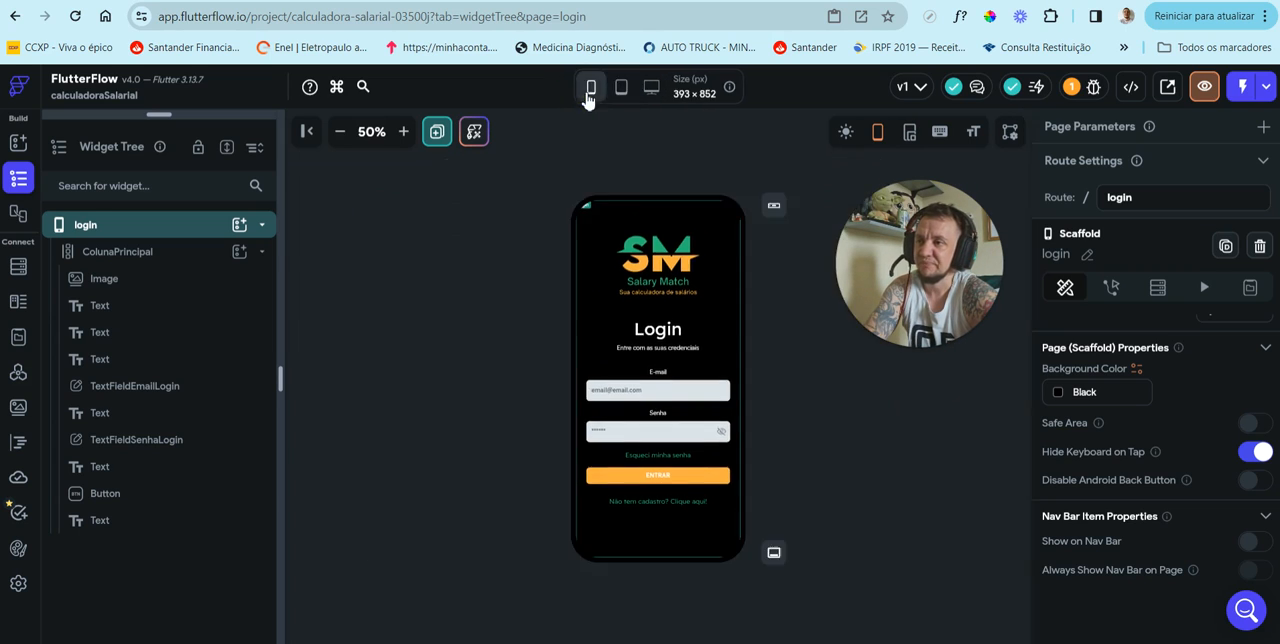
{"action": "left_click", "coordinate": [404, 132]}
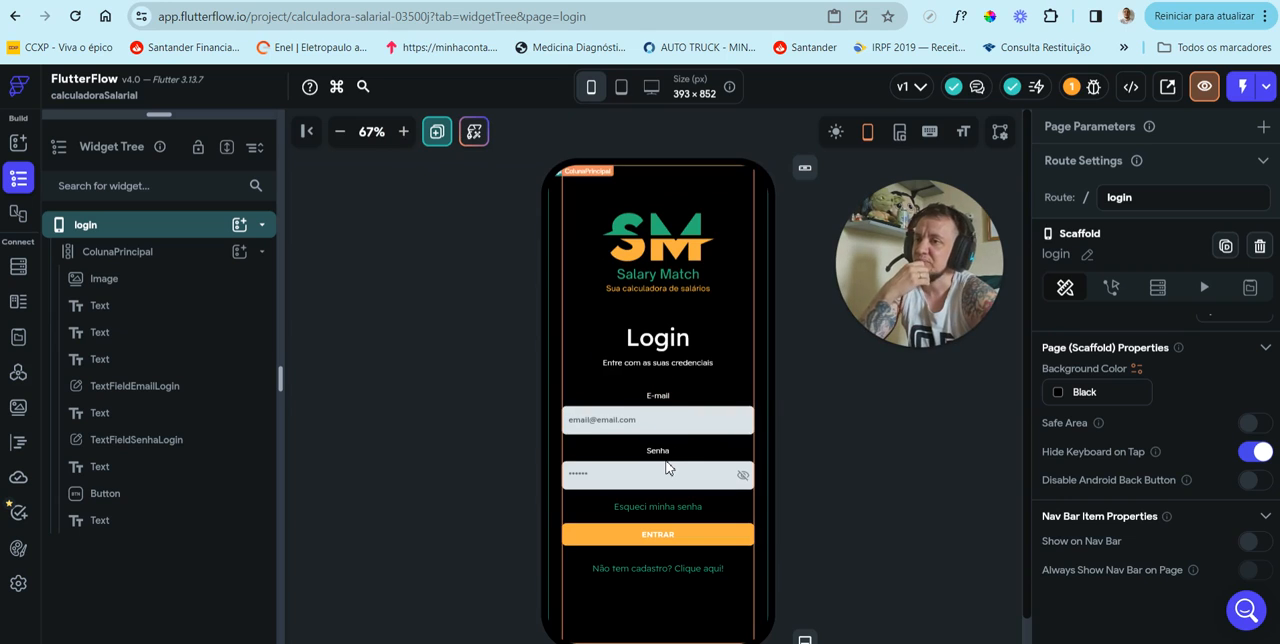
Step: Try aligning the "E-mail" and "Senha" labels to the left edge of the column
{"action": "left_click", "coordinate": [657, 390]}
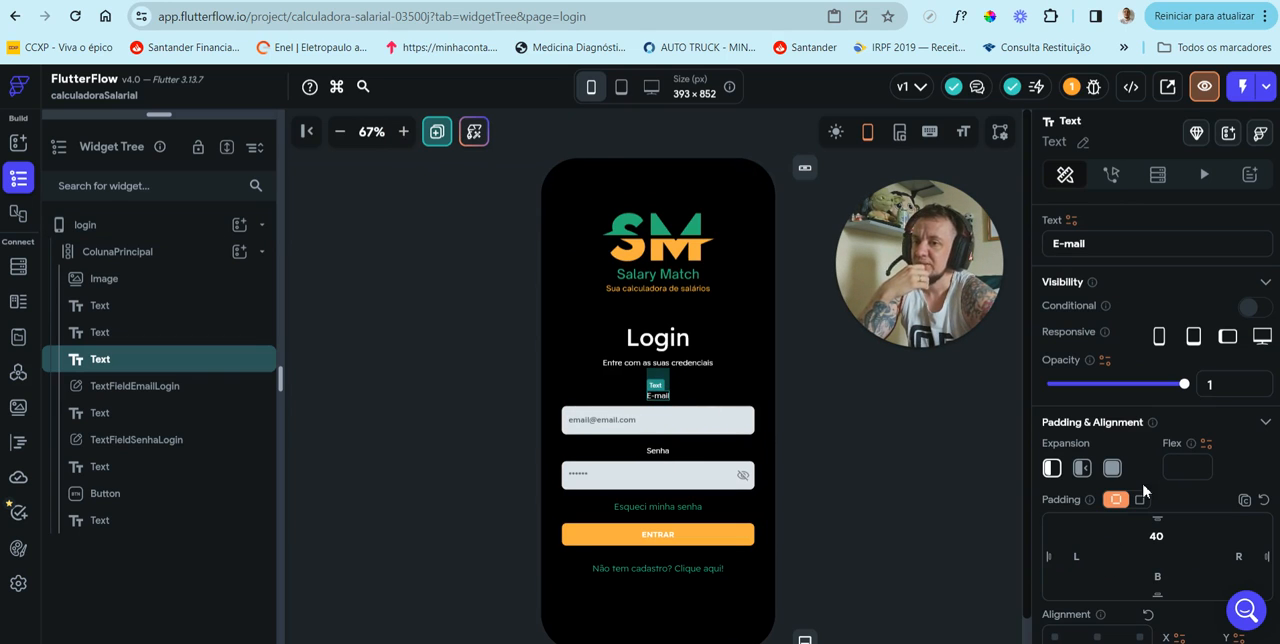
{"action": "scroll", "coordinate": [1143, 490], "scroll_direction": "down", "scroll_amount": 2}
{"action": "left_click", "coordinate": [1055, 461]}
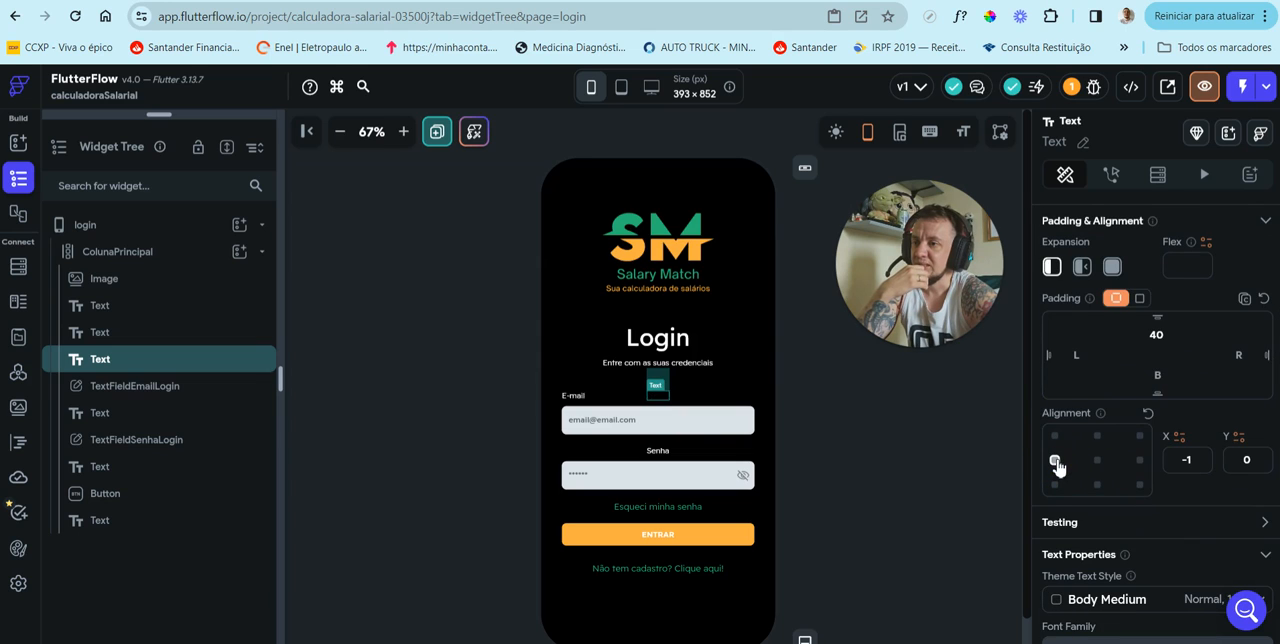
{"action": "left_click", "coordinate": [655, 448]}
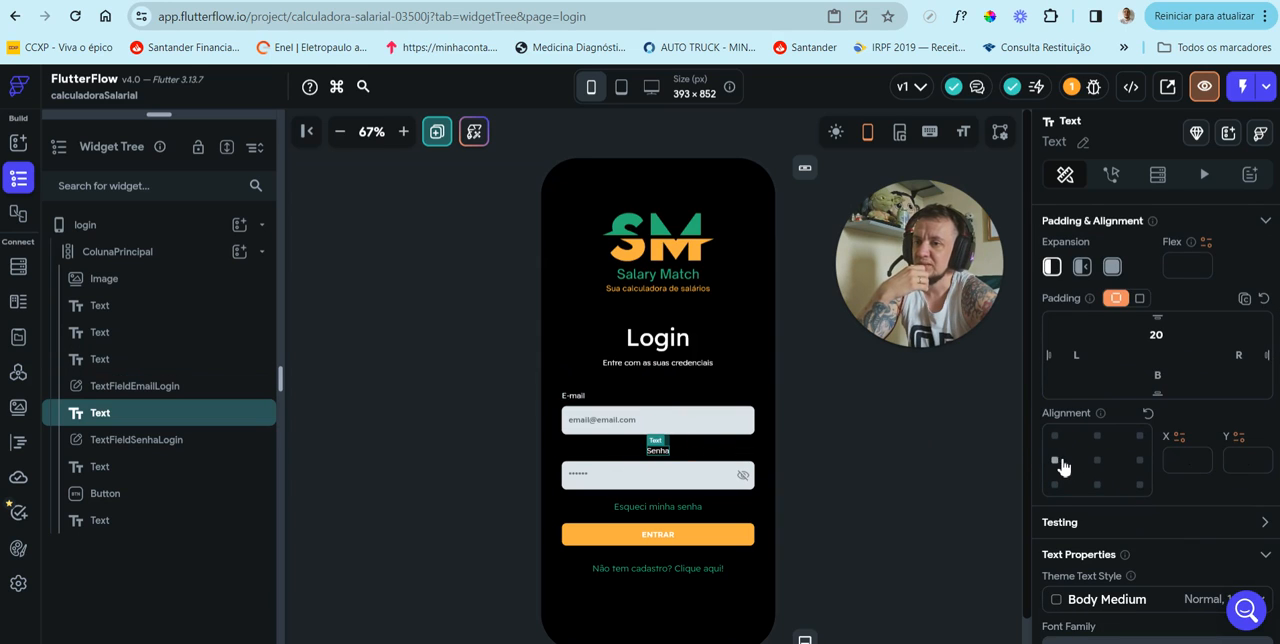
{"action": "left_click", "coordinate": [1057, 462]}
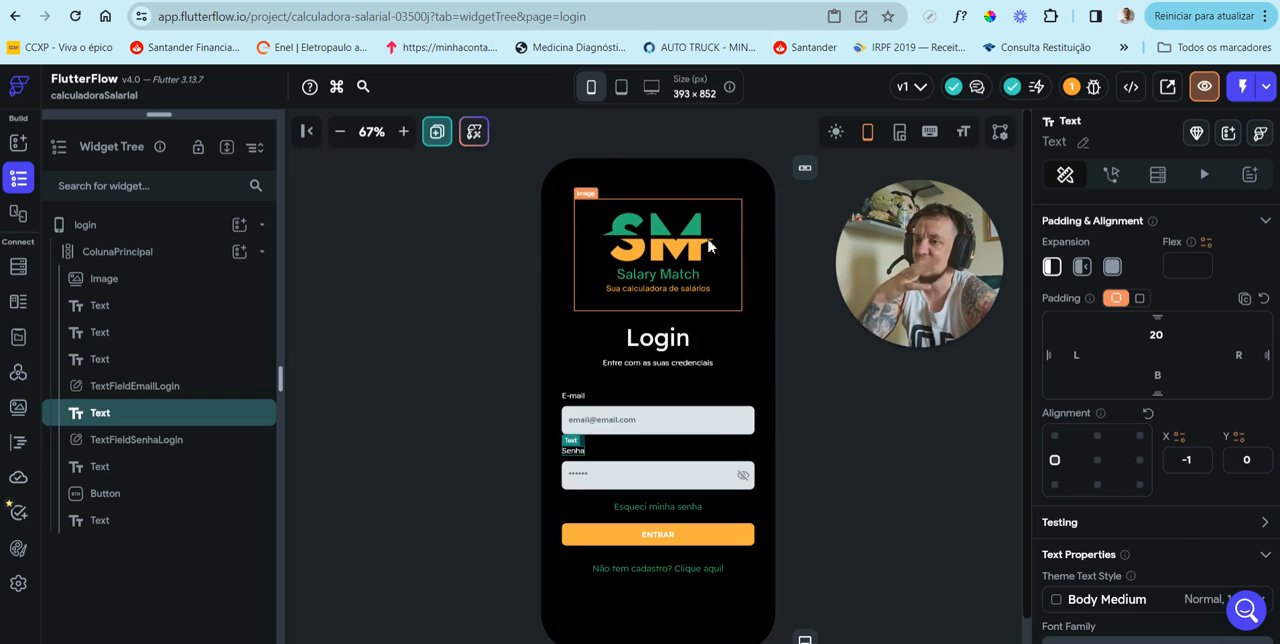
Step: Check how the "E-mail" and "Senha" labels line up with their fields at tablet and phone sizes
{"action": "left_click", "coordinate": [622, 88]}
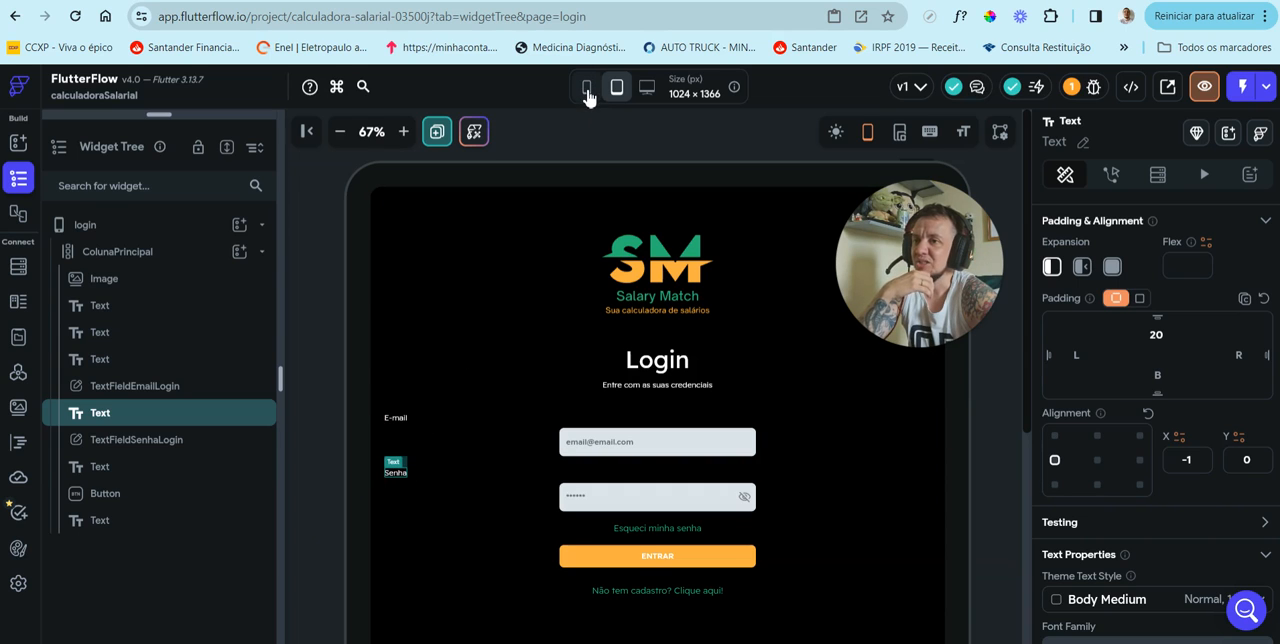
{"action": "left_click", "coordinate": [587, 90]}
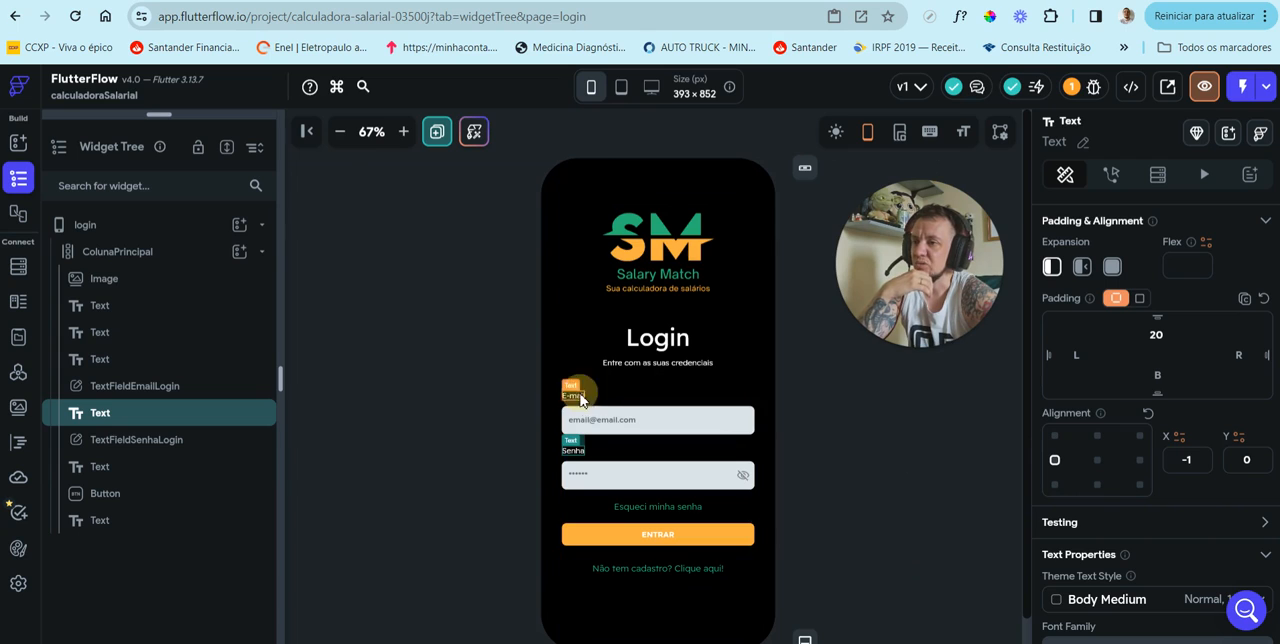
{"action": "left_click", "coordinate": [575, 396]}
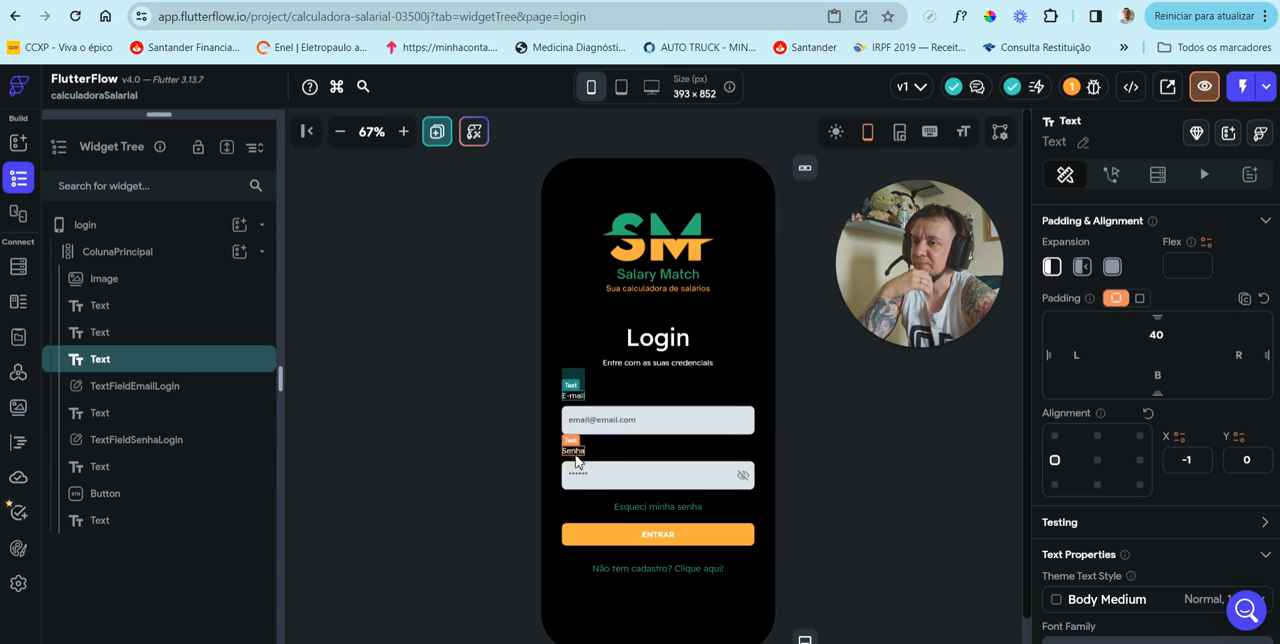
{"action": "left_click", "coordinate": [575, 452]}
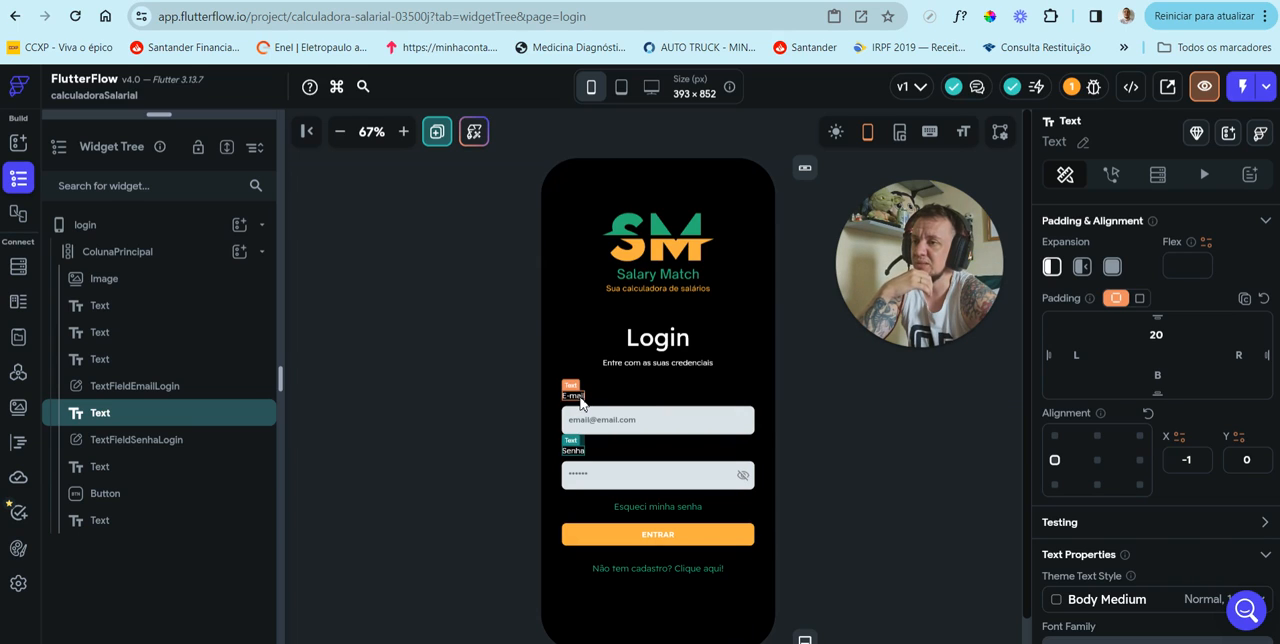
{"action": "left_click", "coordinate": [620, 88]}
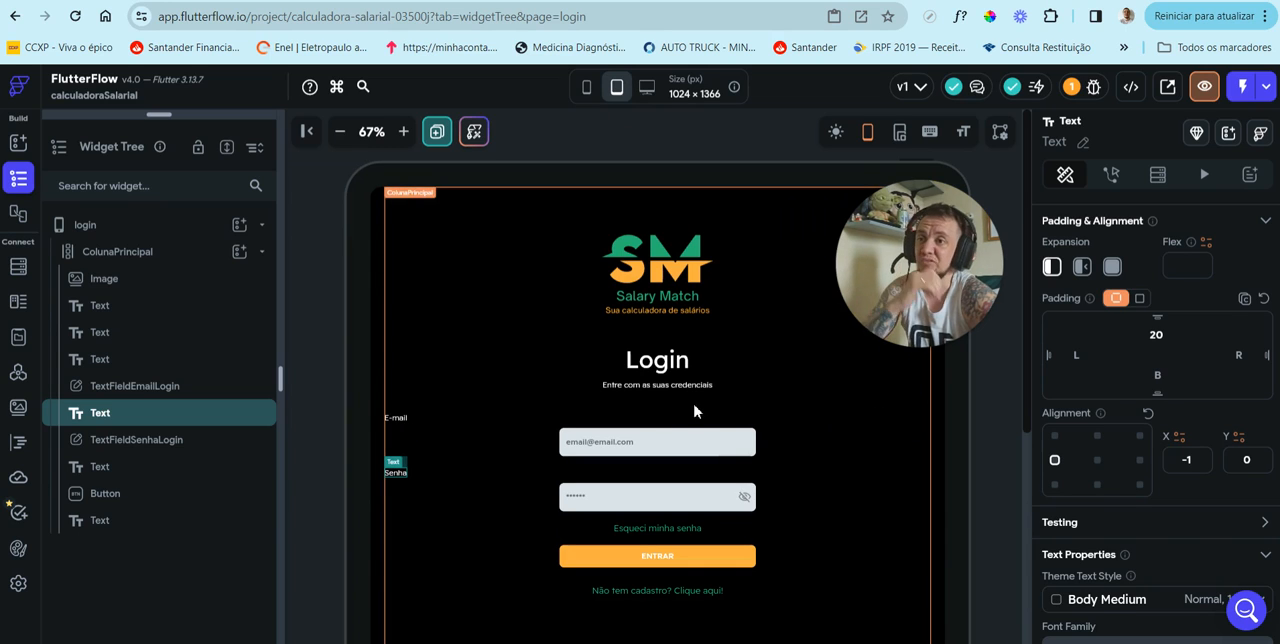
{"action": "left_click", "coordinate": [587, 87]}
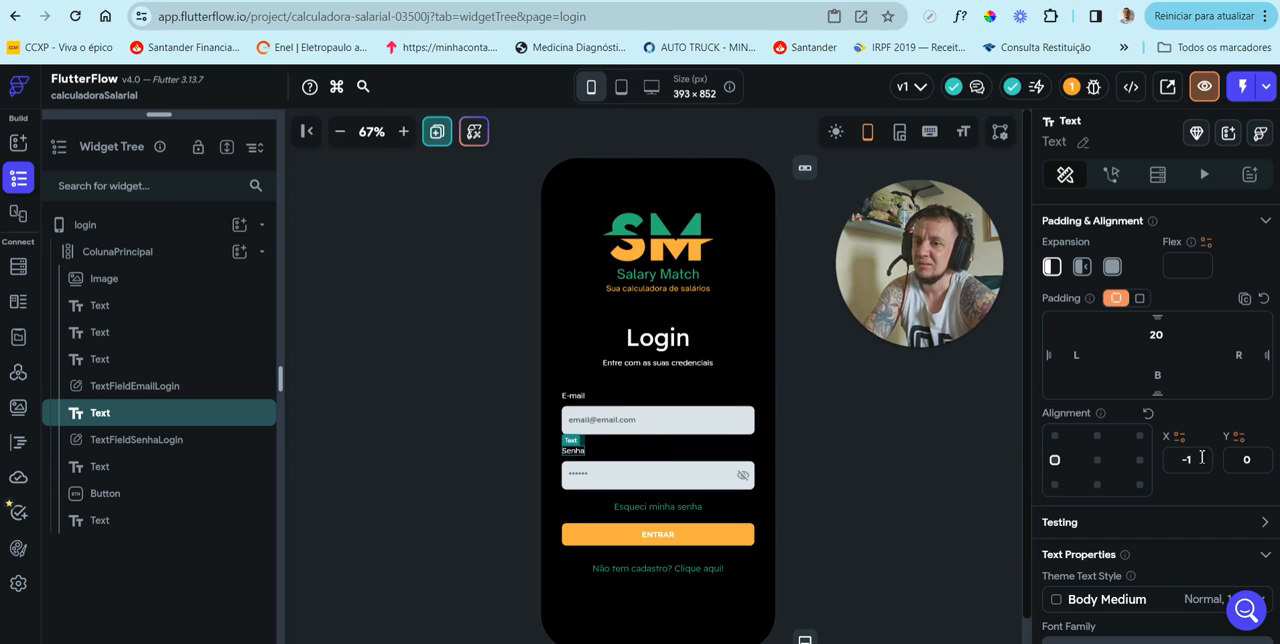
Step: Clear the alignment settings of the "Senha" and "E-mail" labels, removing their X and Y values
{"action": "left_click", "coordinate": [1192, 459]}
{"action": "left_click", "coordinate": [1140, 459]}
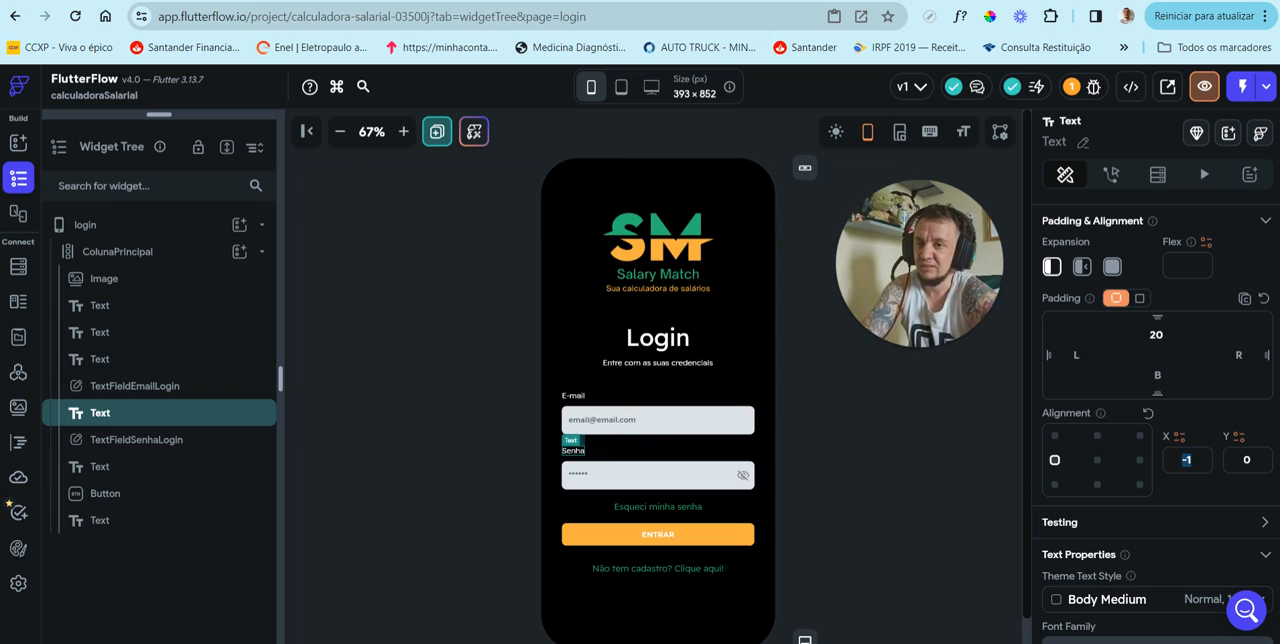
{"action": "type", "text": "0"}
{"action": "left_click", "coordinate": [1245, 460]}
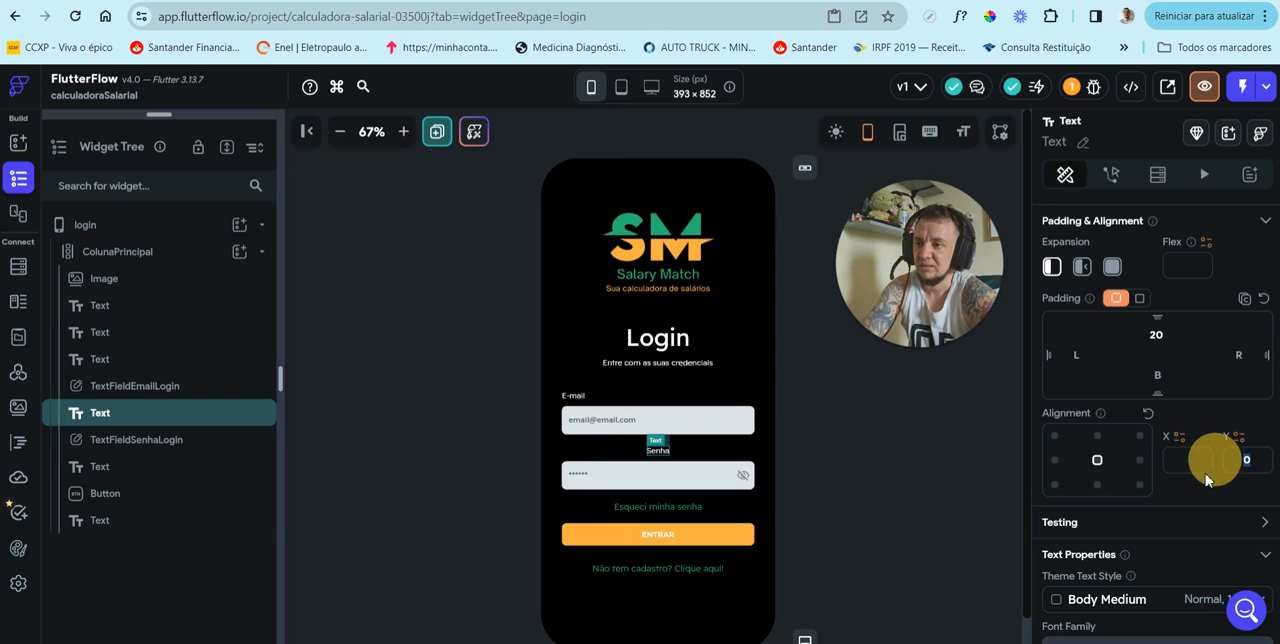
{"action": "left_click", "coordinate": [574, 396]}
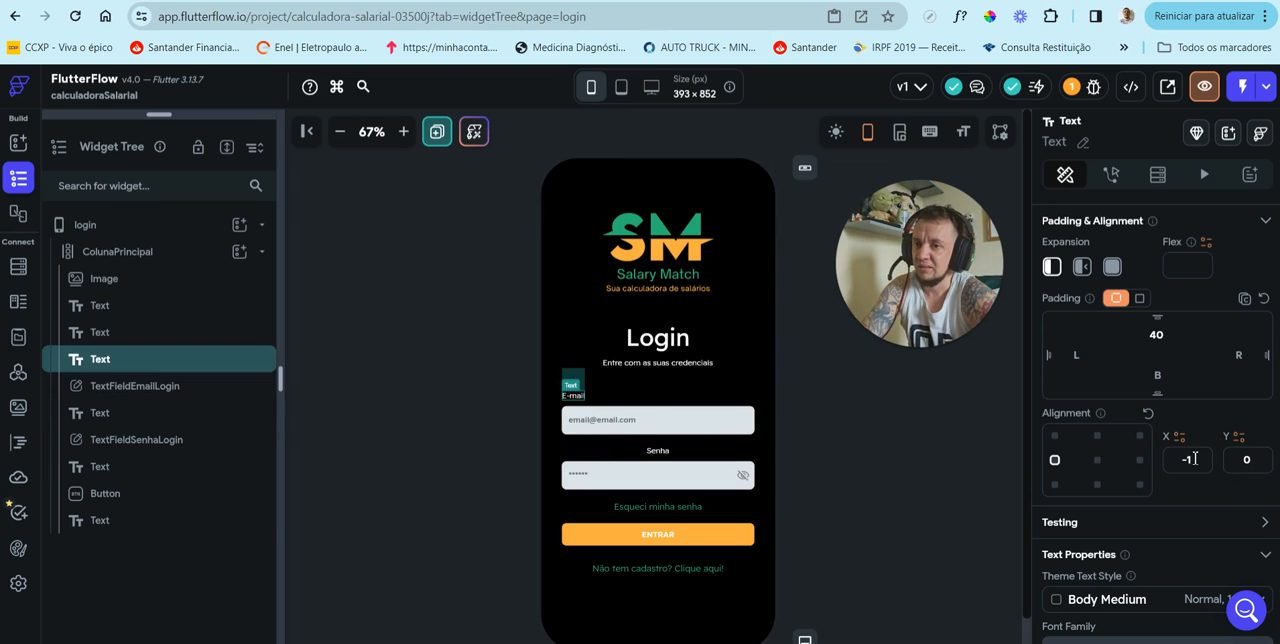
{"action": "left_click_drag", "start_coordinate": [1195, 459], "coordinate": [1165, 457]}
{"action": "key", "text": "BackSpace"}
{"action": "left_click_drag", "start_coordinate": [1253, 460], "coordinate": [1232, 460]}
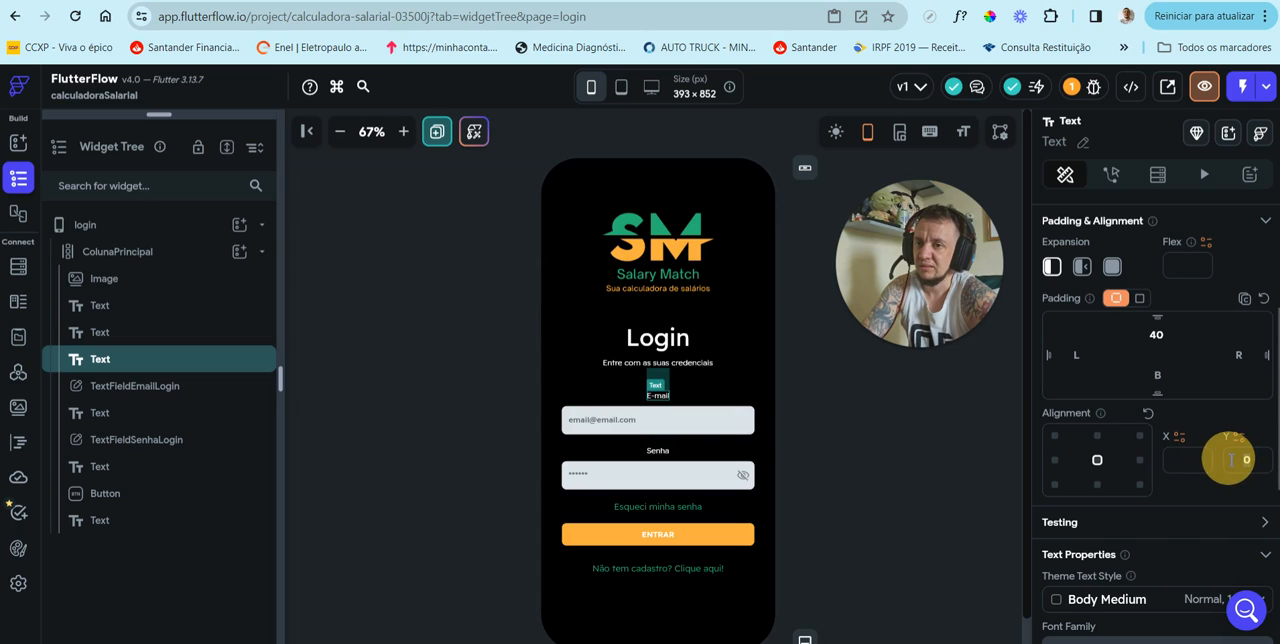
{"action": "key", "text": "BackSpace"}
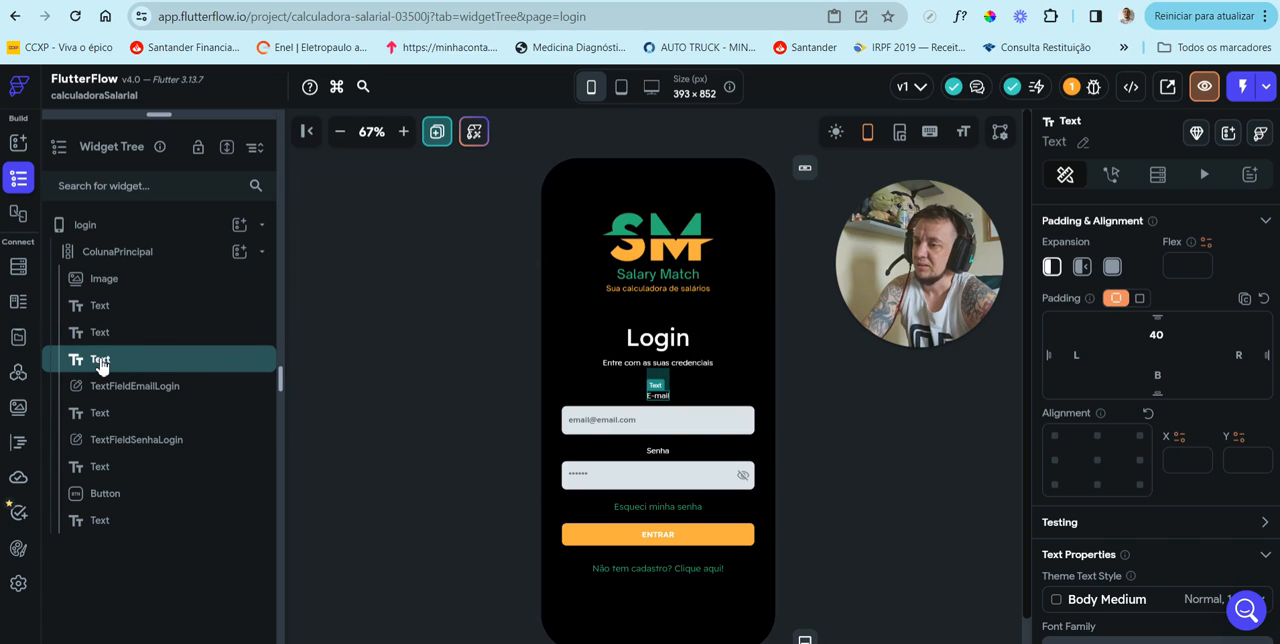
Step: Wrap the "E-mail" label in a Container
{"action": "right_click", "coordinate": [101, 366]}
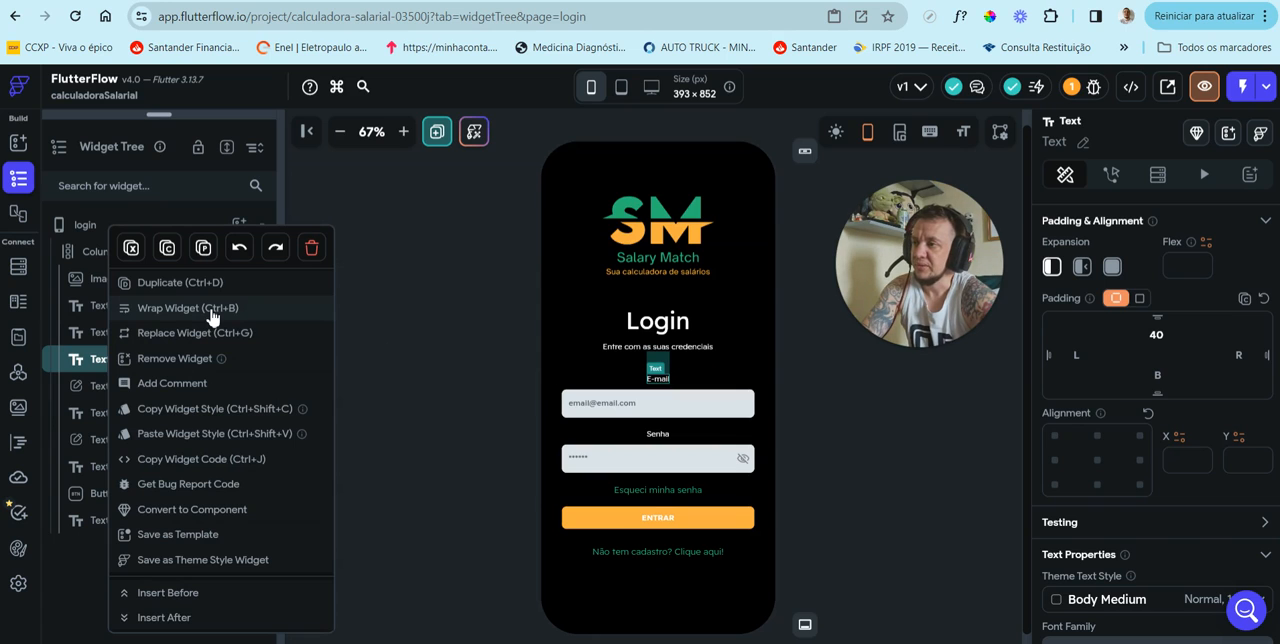
{"action": "left_click", "coordinate": [212, 309]}
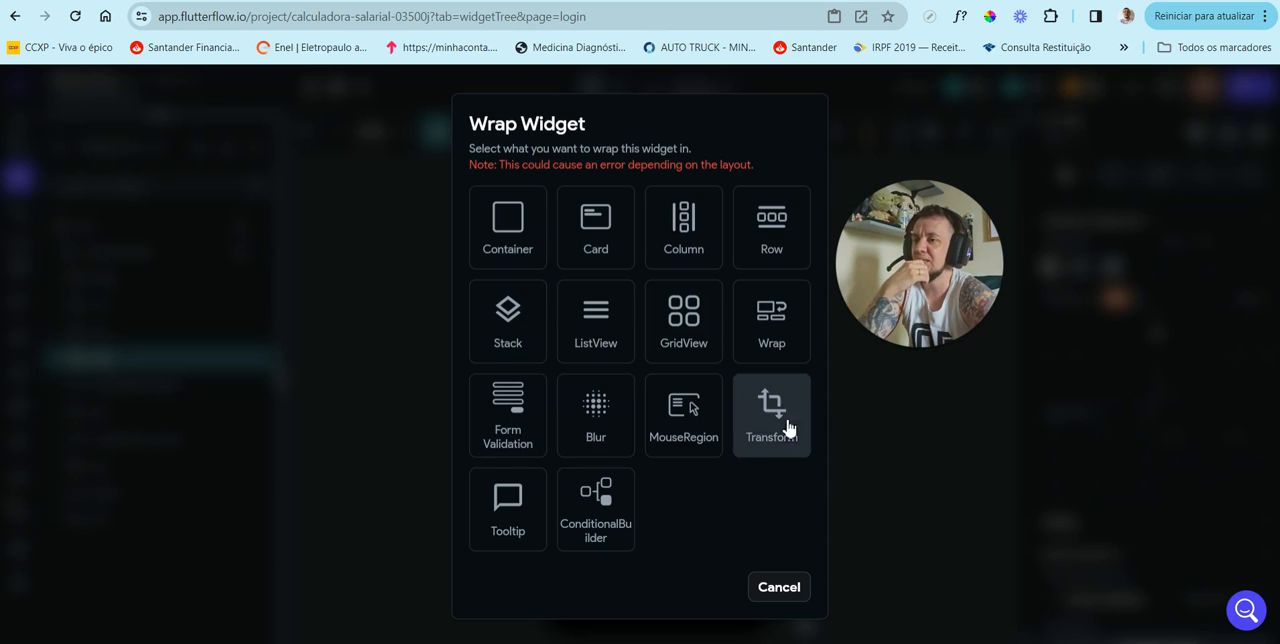
{"action": "left_click", "coordinate": [508, 228]}
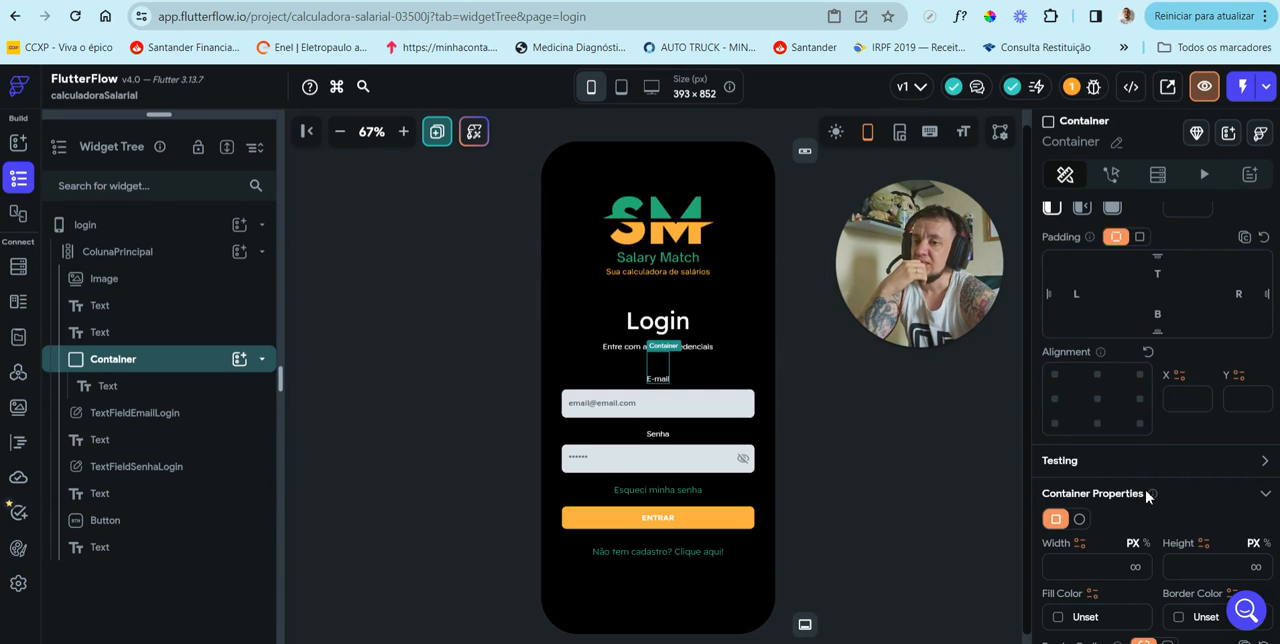
Step: Set the width of the "E-mail" label's container to 350 px
{"action": "scroll", "coordinate": [1147, 497], "scroll_direction": "down", "scroll_amount": 2}
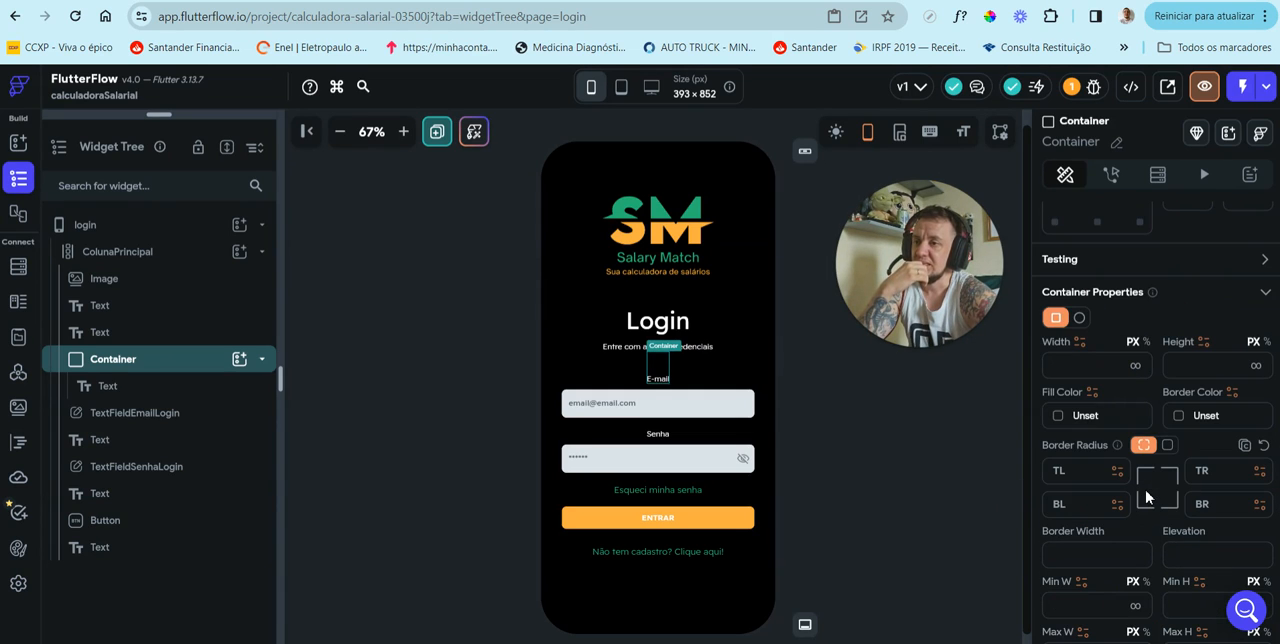
{"action": "scroll", "coordinate": [1147, 497], "scroll_direction": "up", "scroll_amount": 5}
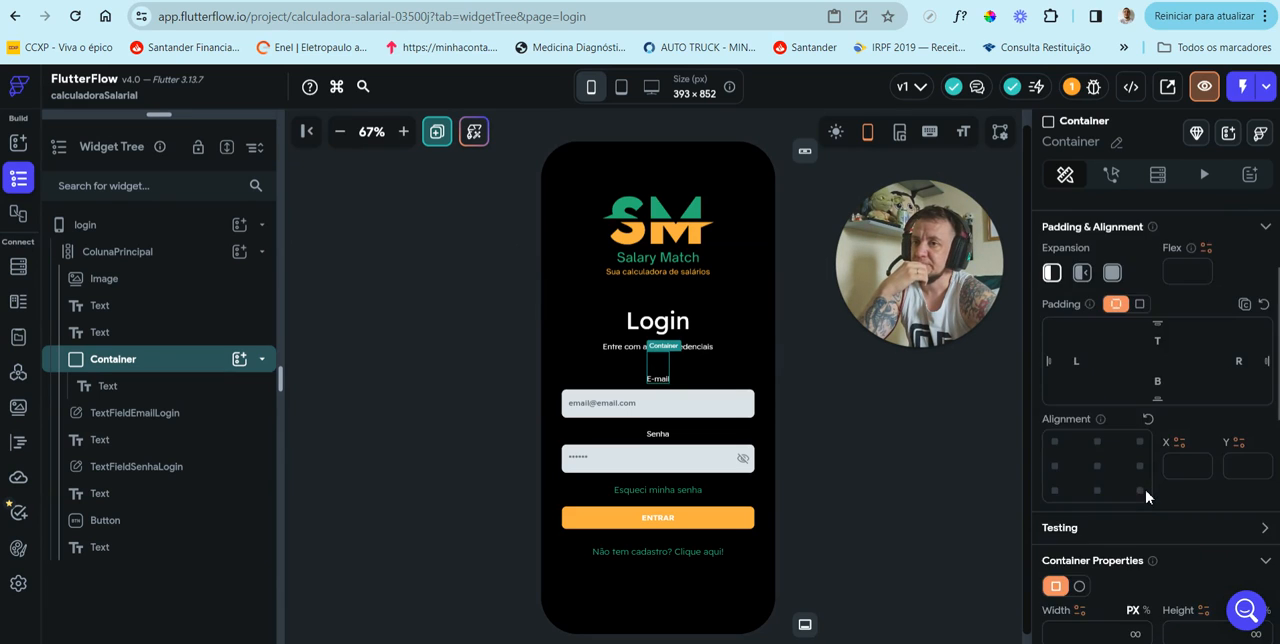
{"action": "scroll", "coordinate": [1148, 499], "scroll_direction": "down", "scroll_amount": 2}
{"action": "scroll", "coordinate": [1147, 497], "scroll_direction": "down", "scroll_amount": 1}
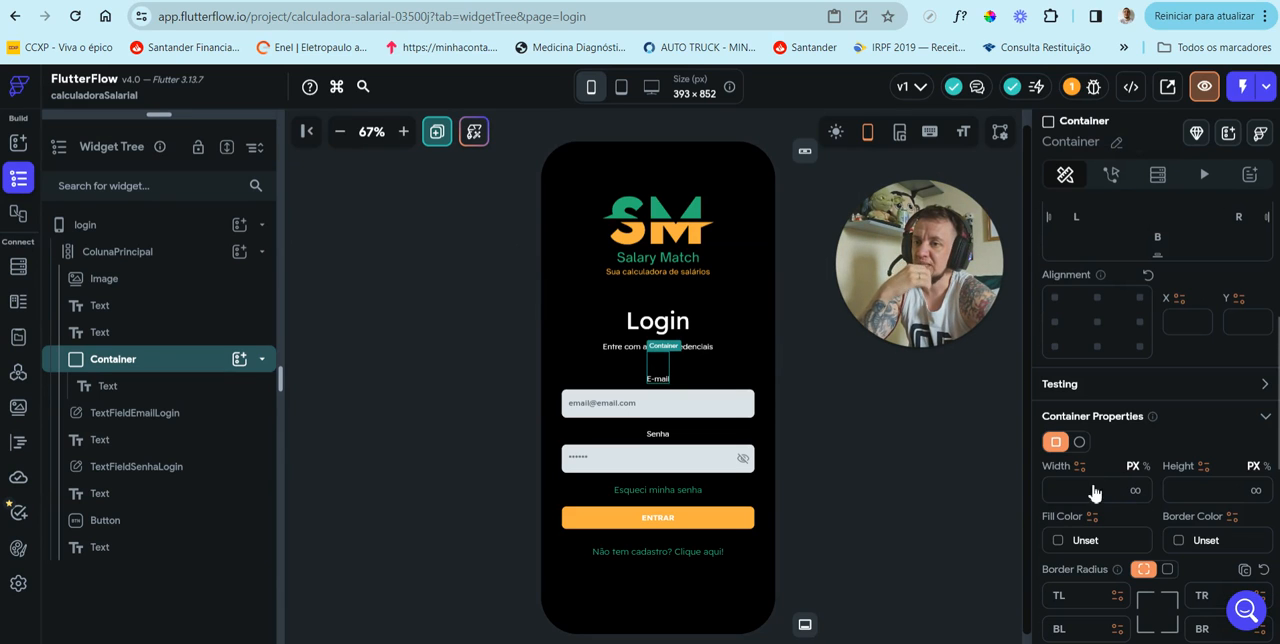
{"action": "left_click", "coordinate": [1092, 489]}
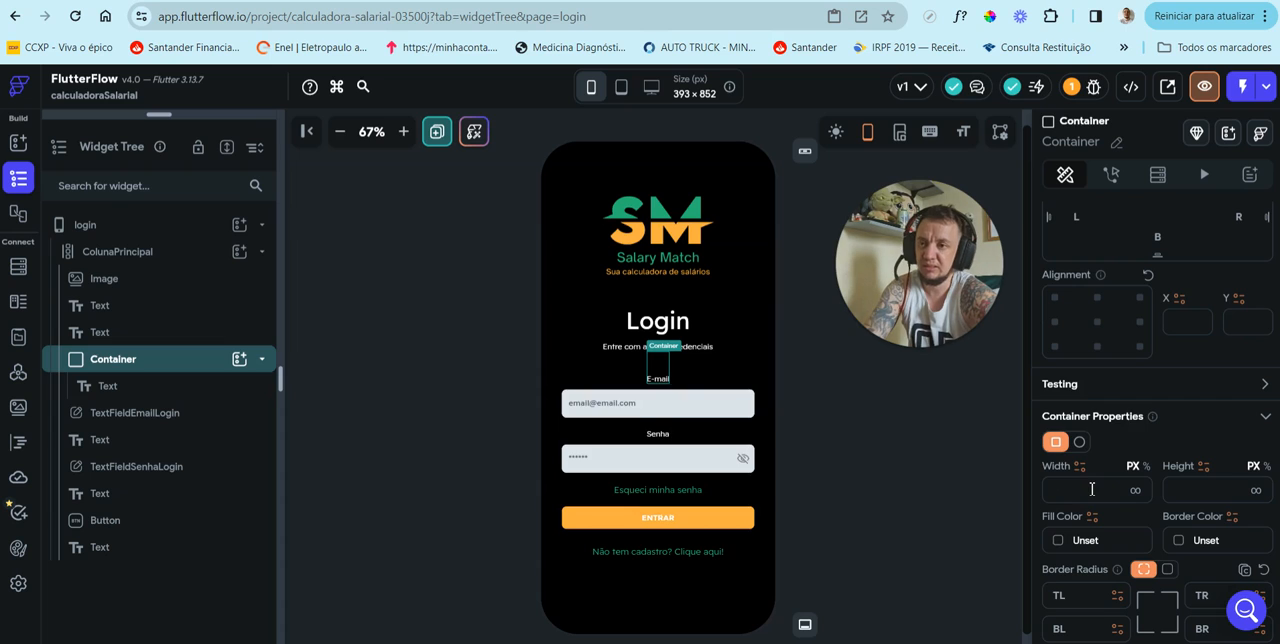
{"action": "type", "text": "350"}
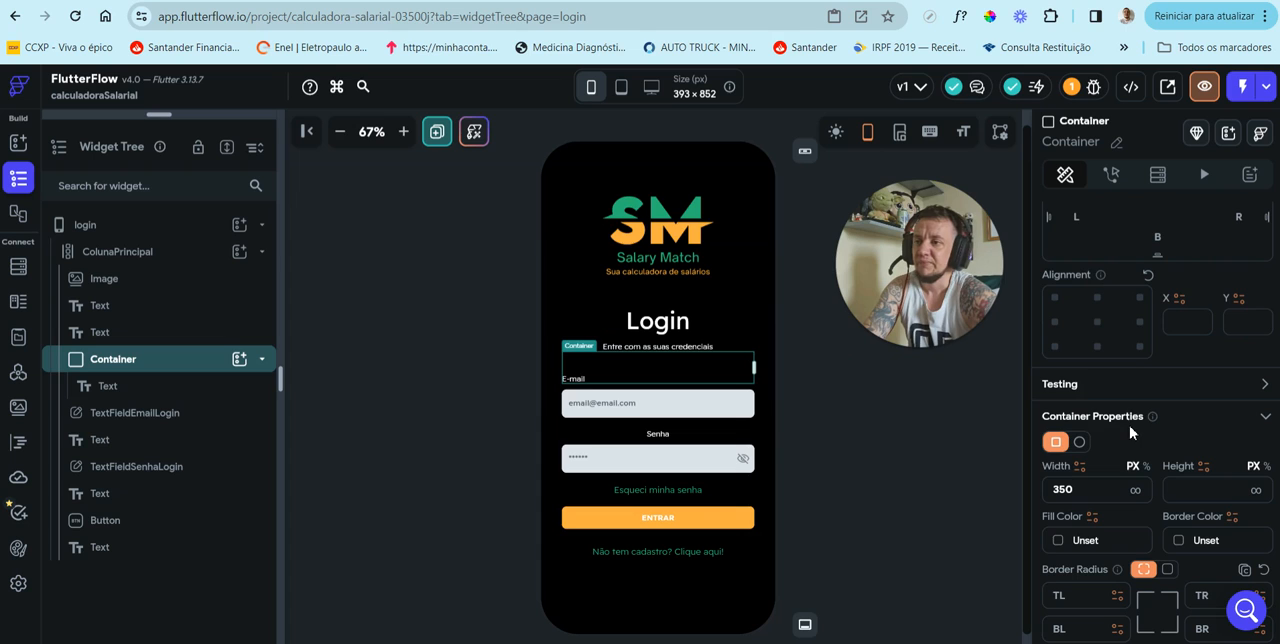
Step: Try heights of 10, 20, 40 and 50 px for the "E-mail" label's container
{"action": "scroll", "coordinate": [1150, 500], "scroll_direction": "down", "scroll_amount": 3}
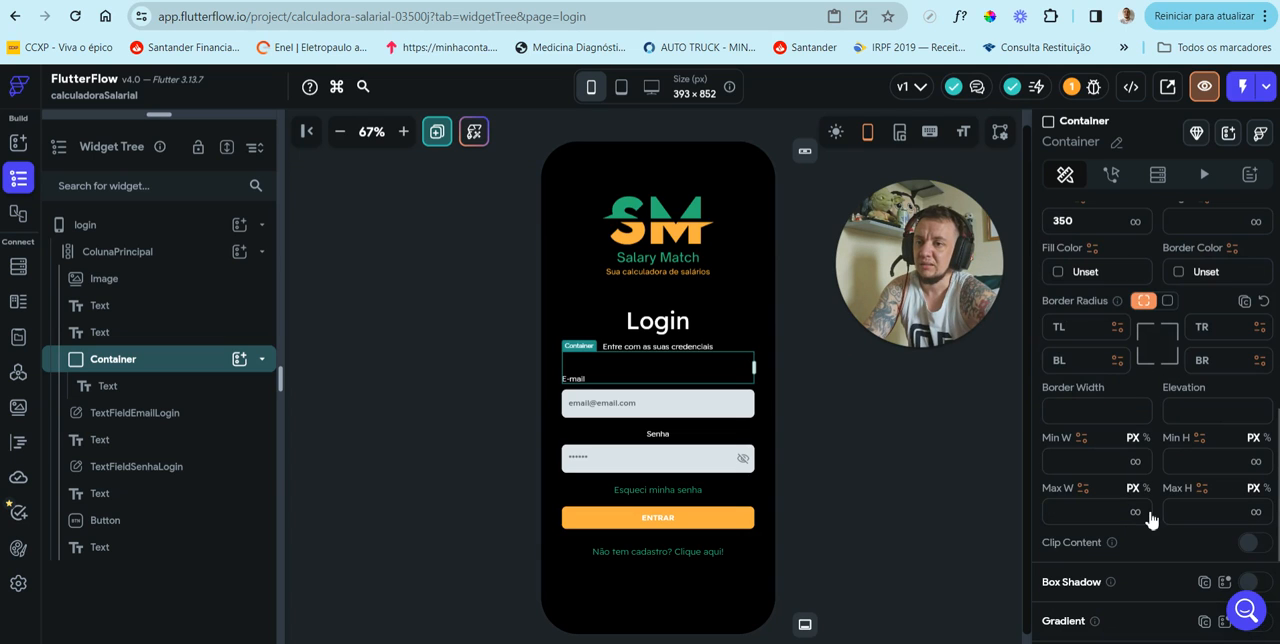
{"action": "scroll", "coordinate": [1150, 518], "scroll_direction": "up", "scroll_amount": 8}
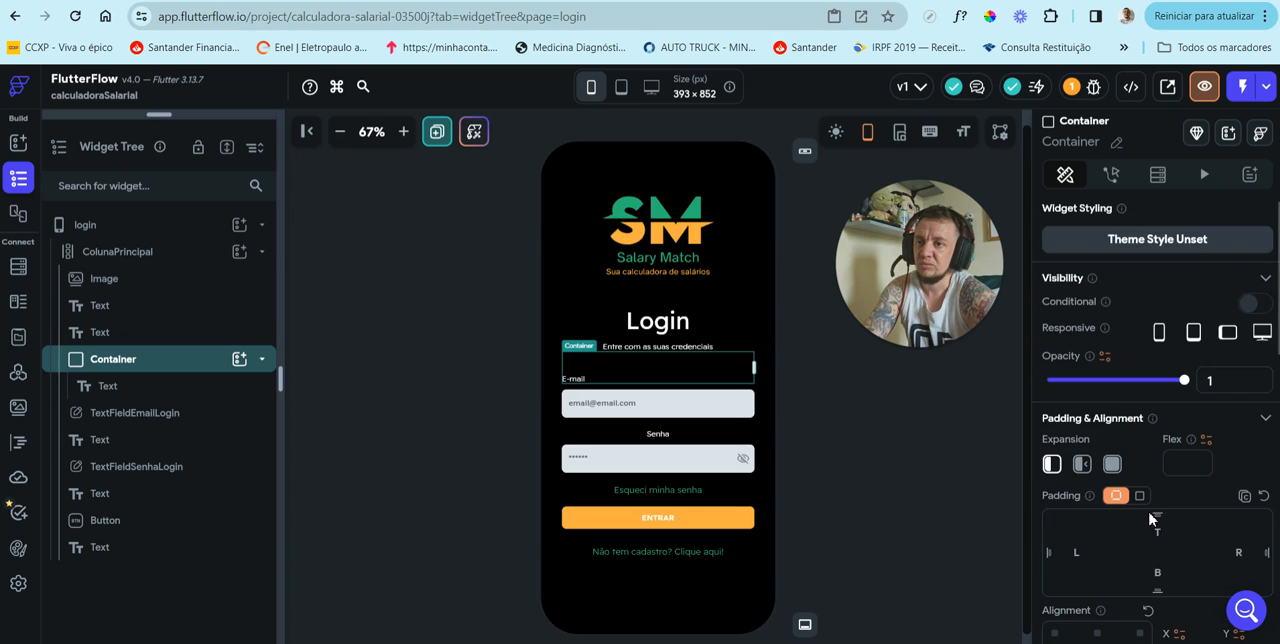
{"action": "scroll", "coordinate": [1150, 518], "scroll_direction": "down", "scroll_amount": 10}
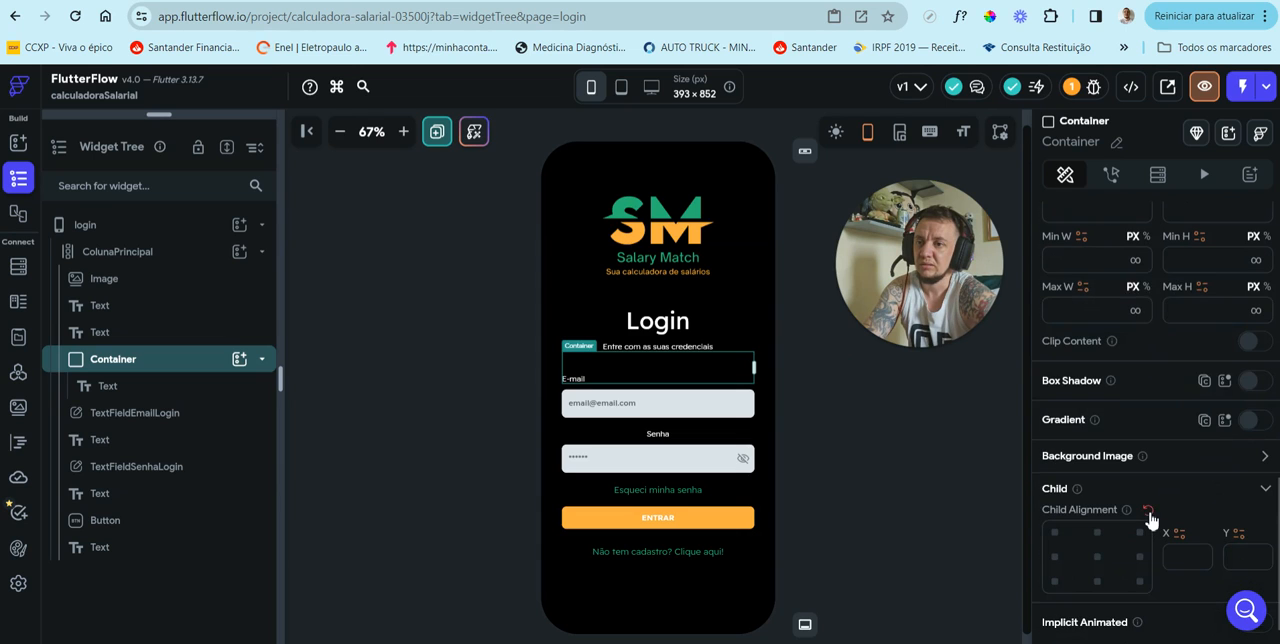
{"action": "scroll", "coordinate": [1160, 500], "scroll_direction": "up", "scroll_amount": 4}
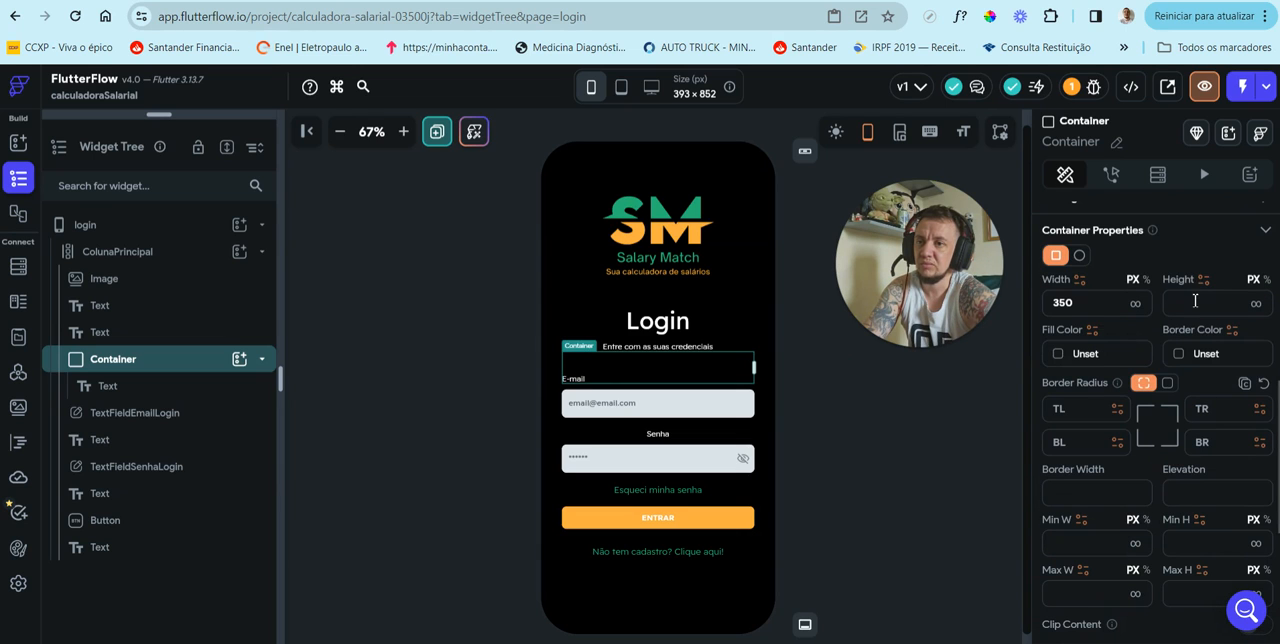
{"action": "type", "text": "10"}
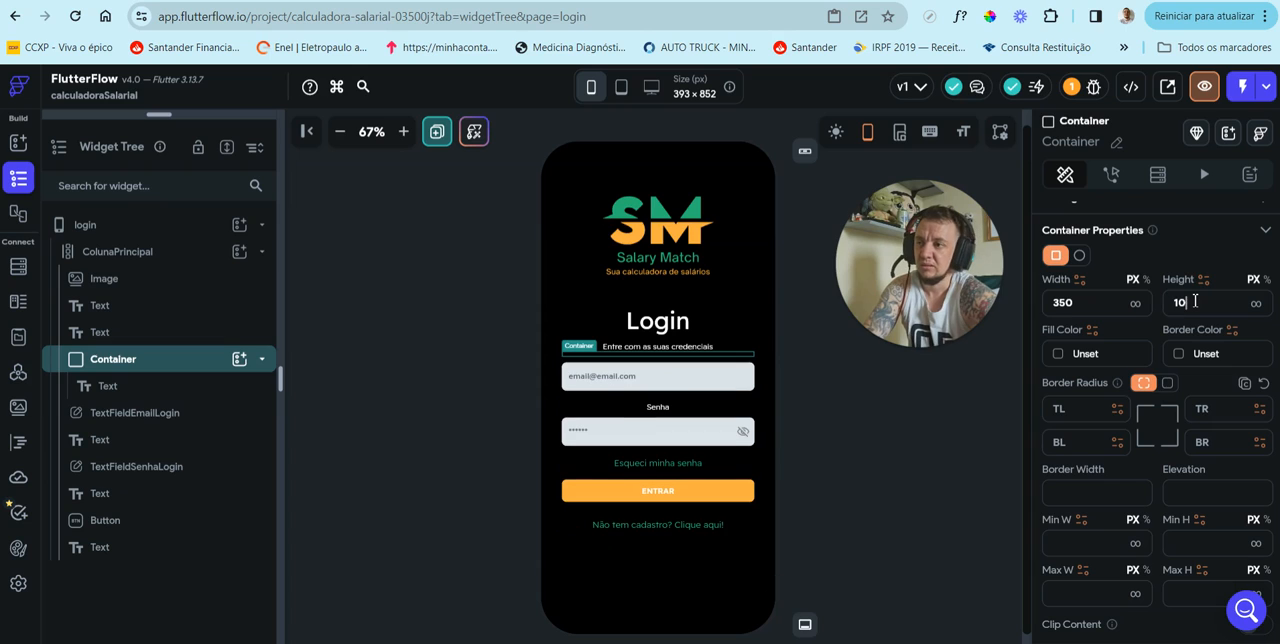
{"action": "left_click_drag", "start_coordinate": [1190, 306], "coordinate": [1157, 306]}
{"action": "type", "text": "20"}
{"action": "type", "text": "40"}
{"action": "left_click", "coordinate": [1166, 304]}
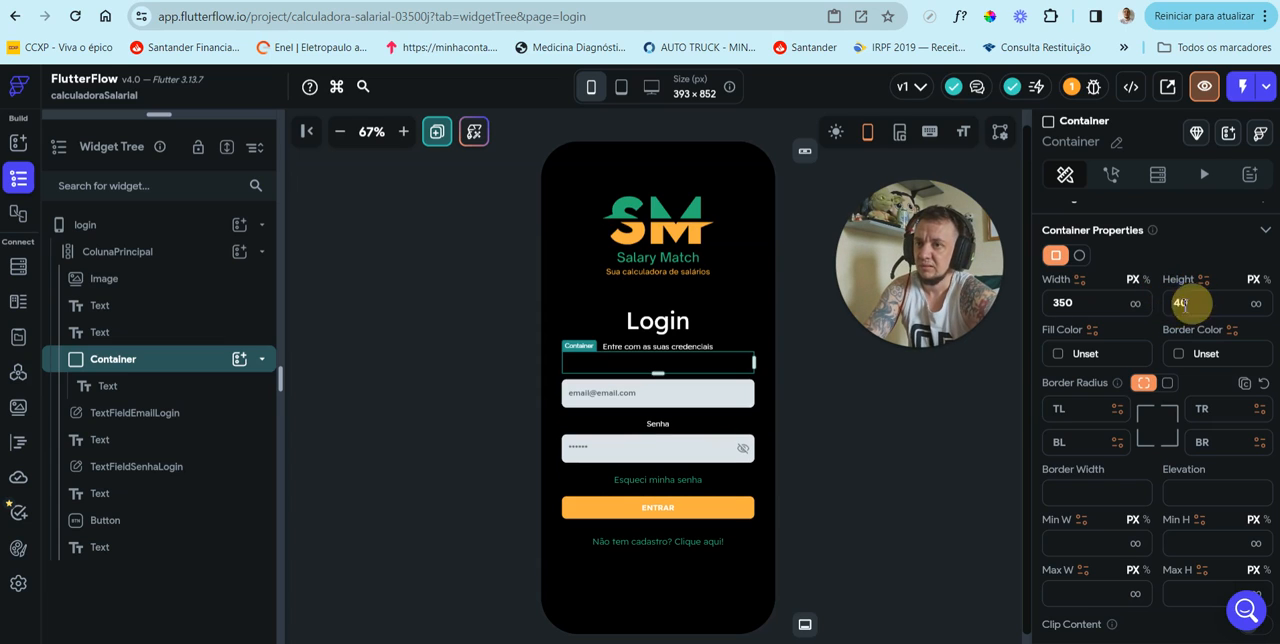
{"action": "left_click_drag", "start_coordinate": [1165, 304], "coordinate": [1168, 333]}
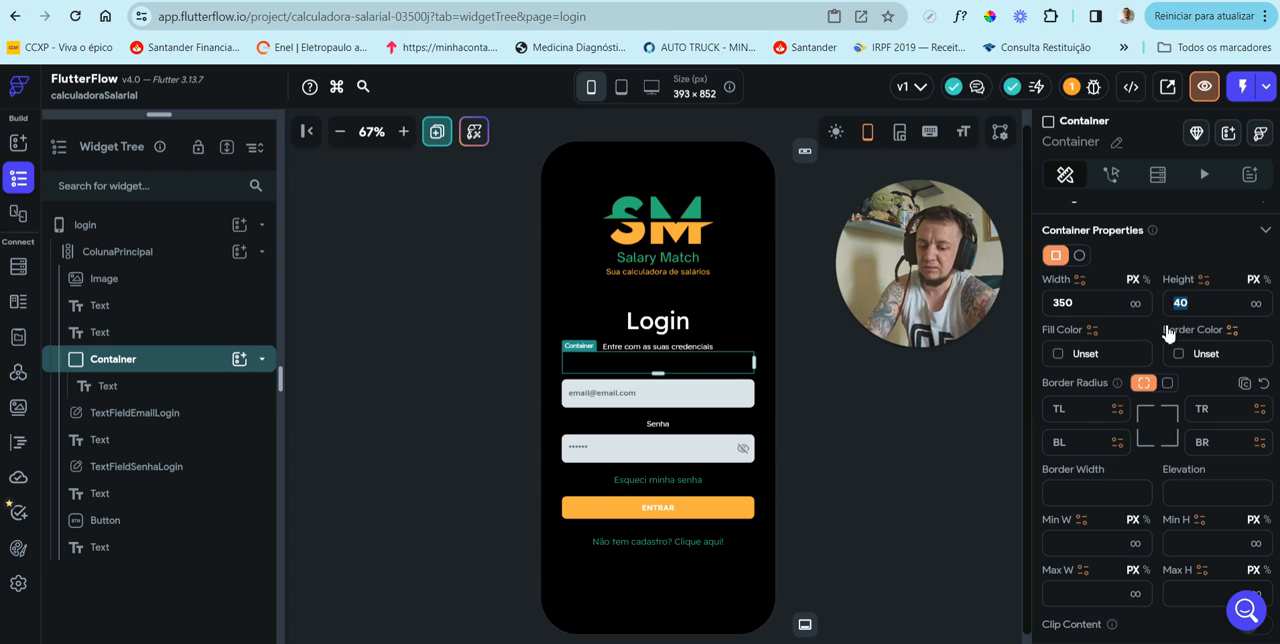
{"action": "type", "text": "50"}
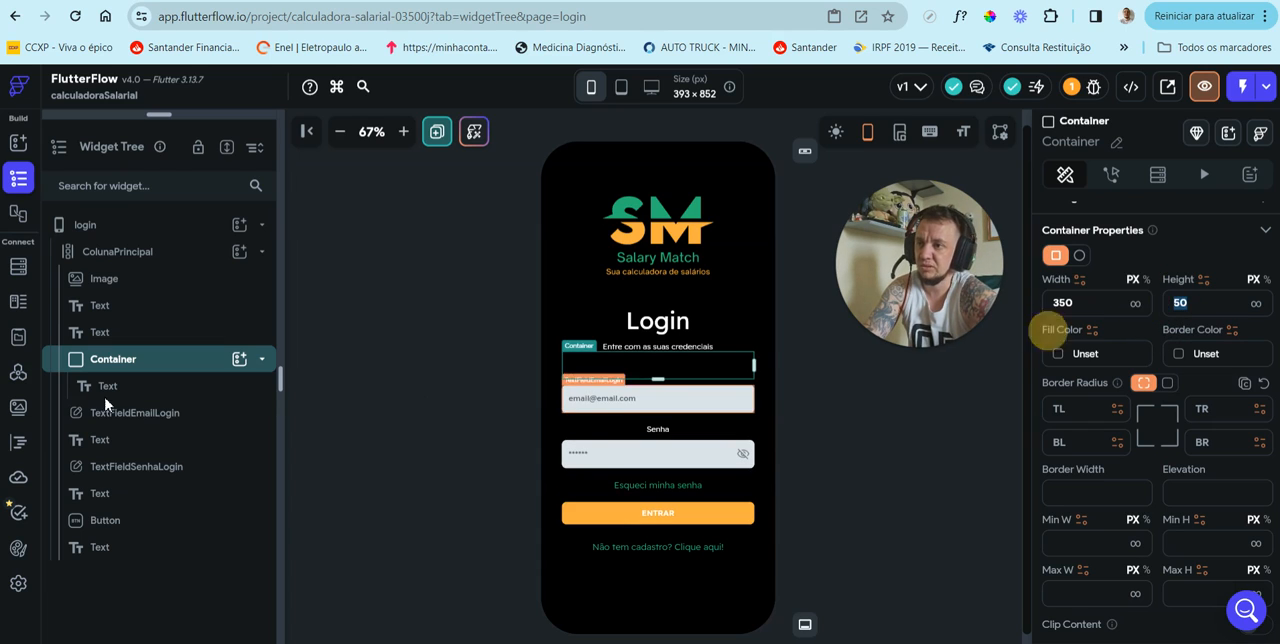
Step: Remove the top padding from the "E-mail" text inside its container
{"action": "left_click", "coordinate": [590, 376]}
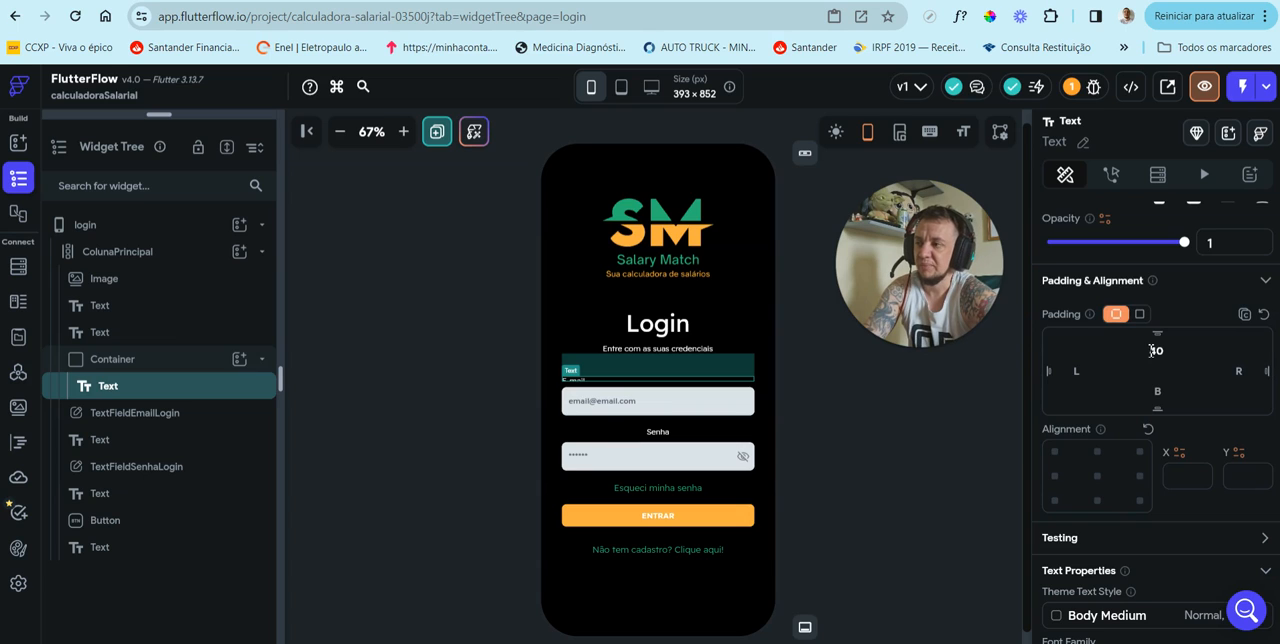
{"action": "left_click_drag", "start_coordinate": [1152, 350], "coordinate": [1177, 353]}
{"action": "key", "text": "BackSpace"}
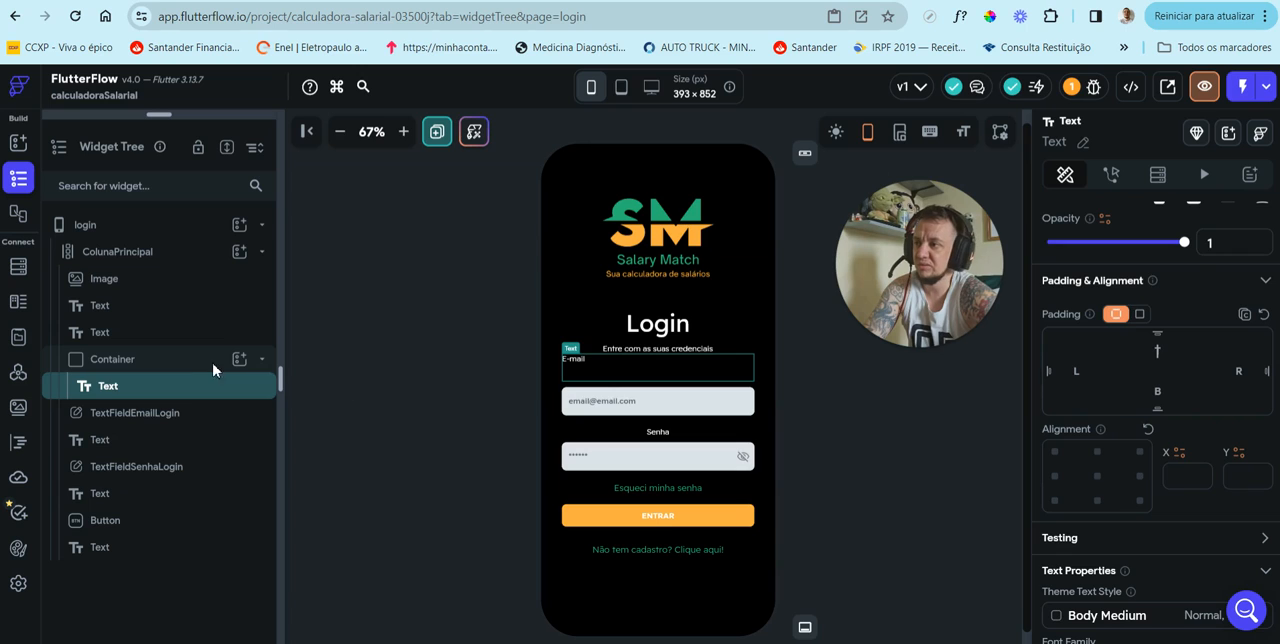
Step: Clear the fixed height of the "E-mail" label's container
{"action": "left_click", "coordinate": [158, 357]}
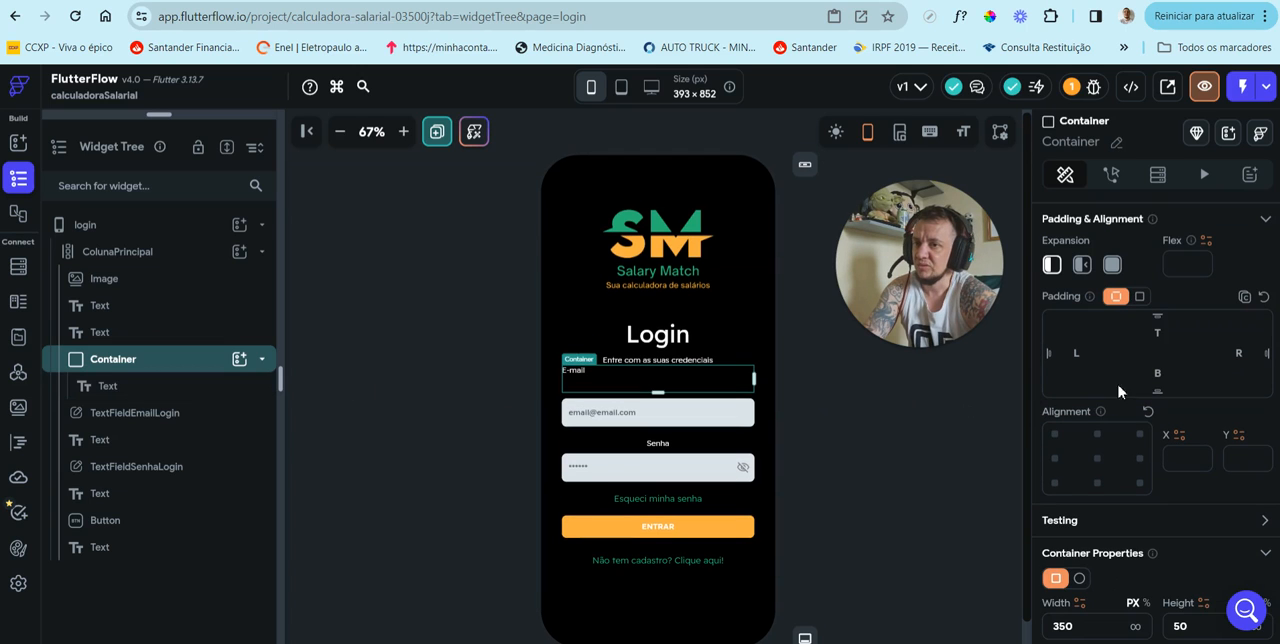
{"action": "scroll", "coordinate": [1143, 428], "scroll_direction": "down", "scroll_amount": 1}
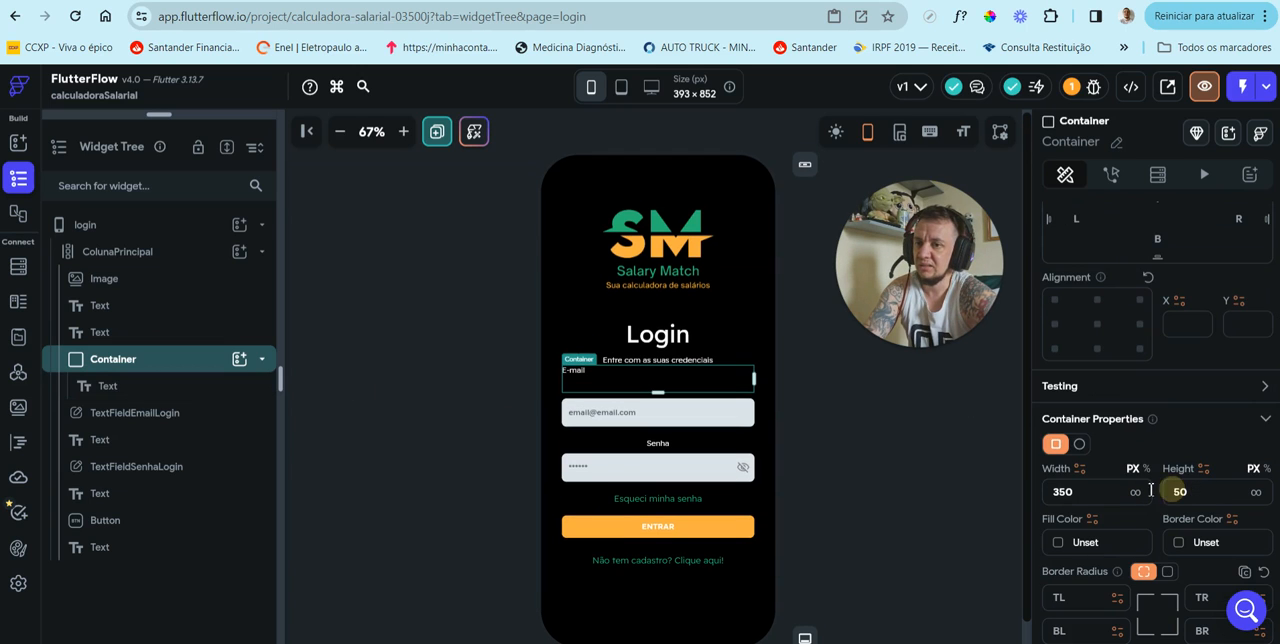
{"action": "double_click", "coordinate": [1219, 492]}
{"action": "key", "text": "BackSpace"}
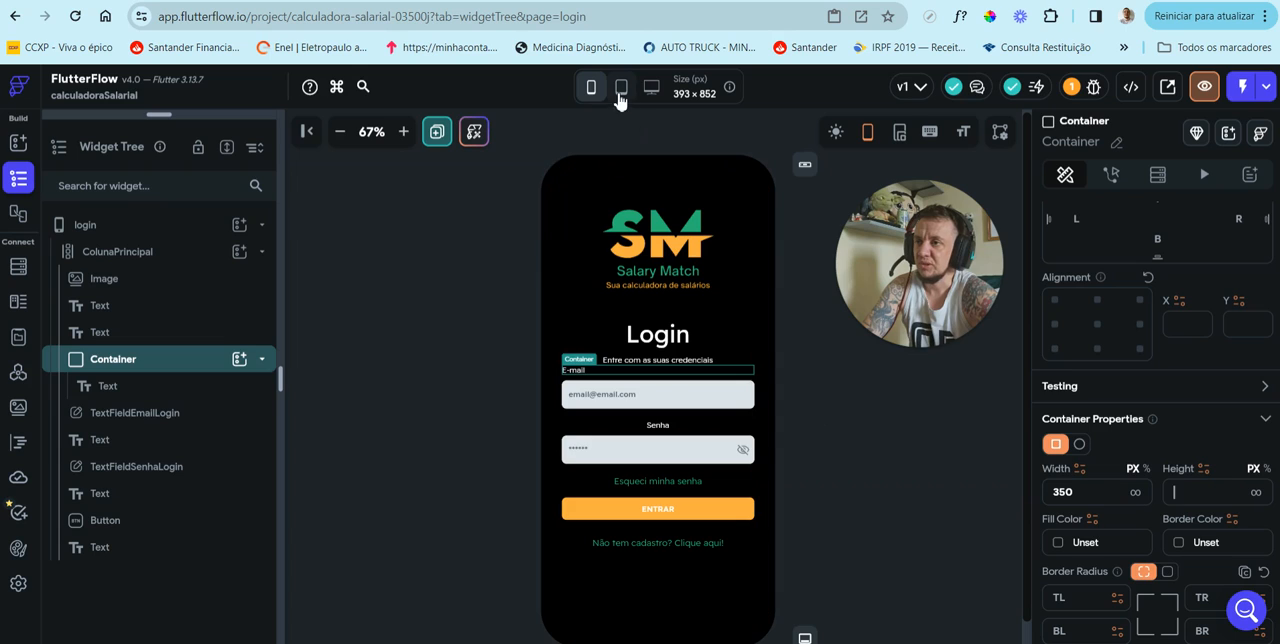
Step: Check the "E-mail" label's alignment with its field at tablet and desktop sizes, and return to the phone size
{"action": "left_click", "coordinate": [619, 92]}
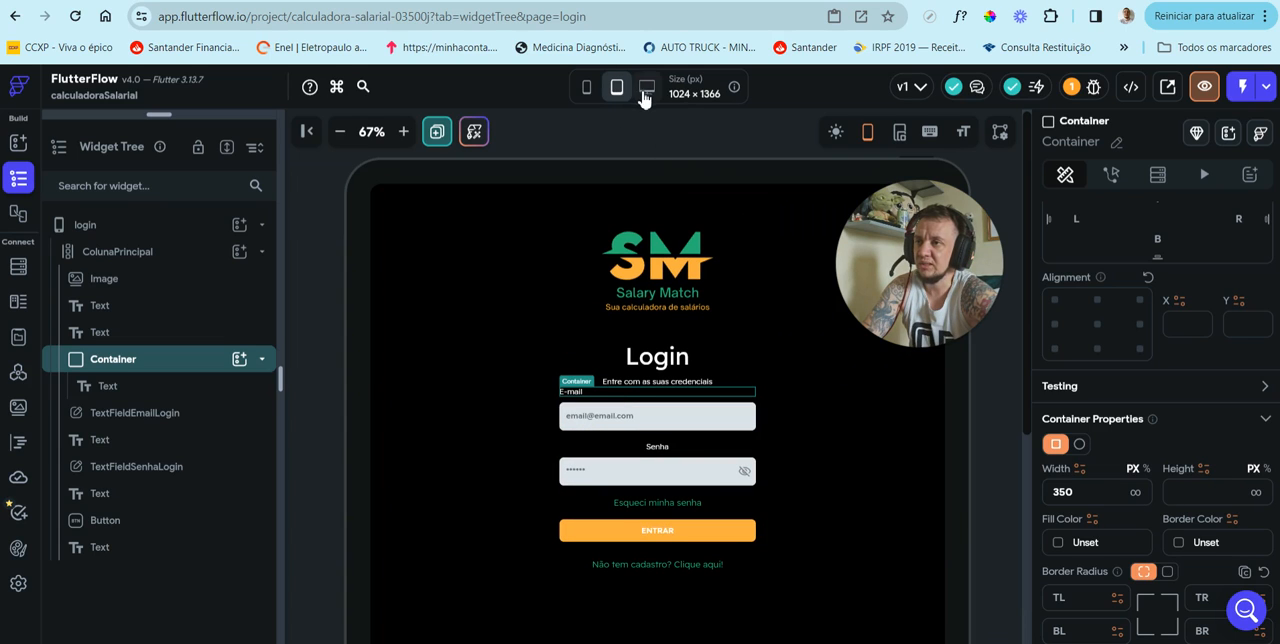
{"action": "left_click", "coordinate": [646, 92]}
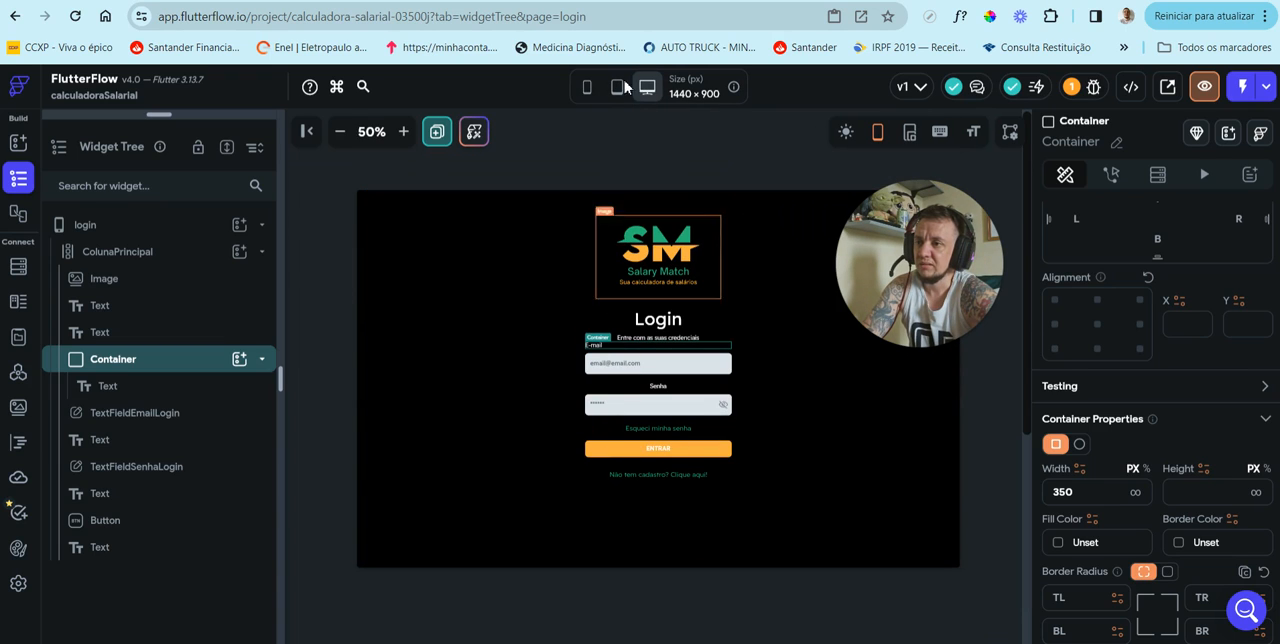
{"action": "left_click", "coordinate": [588, 91]}
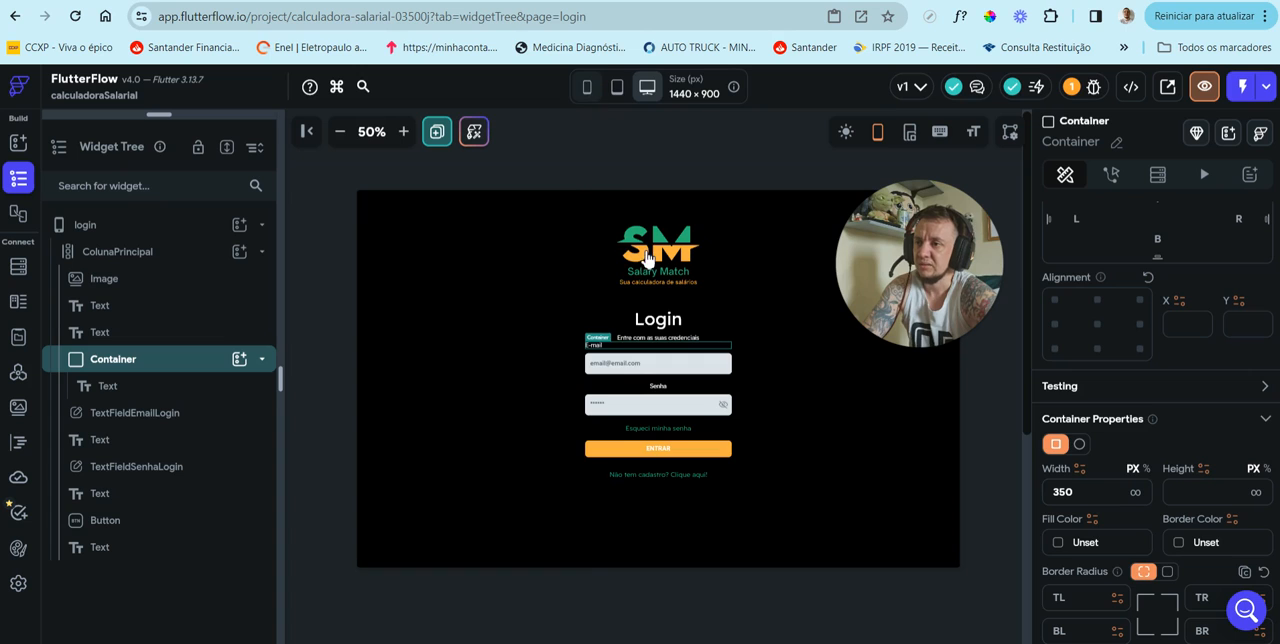
Step: Set the top padding of the "E-mail" label's container to 40 and collapse the container in the widget tree
{"action": "left_click", "coordinate": [403, 131]}
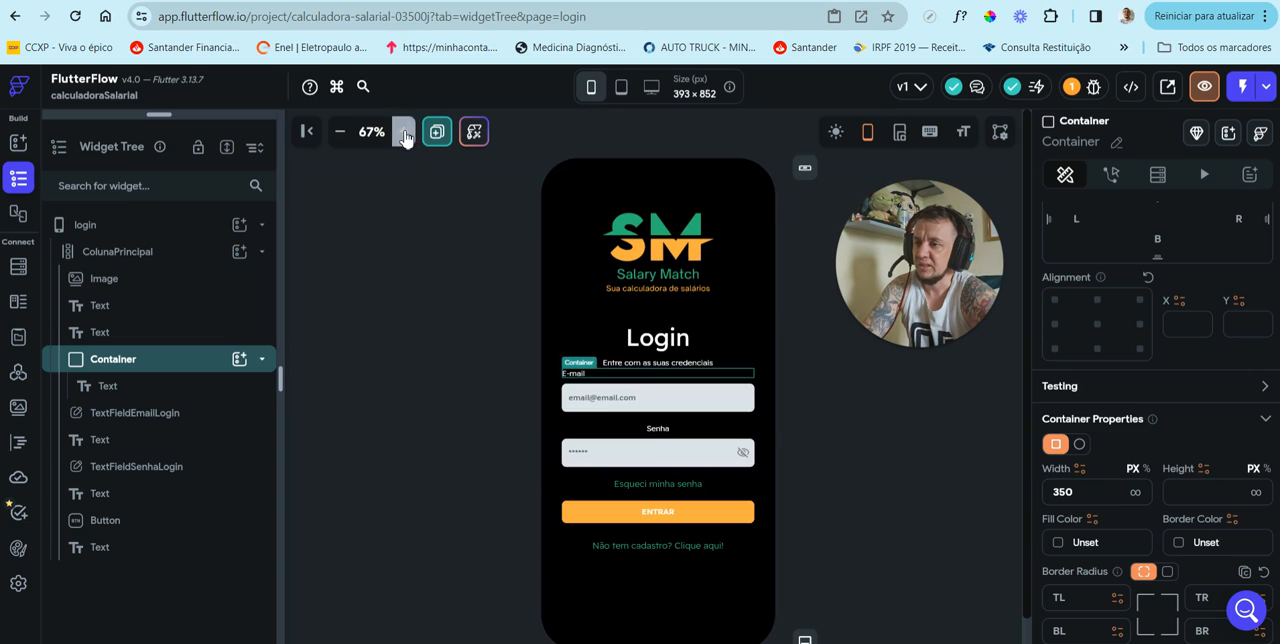
{"action": "left_click", "coordinate": [403, 131]}
{"action": "scroll", "coordinate": [1166, 435], "scroll_direction": "up", "scroll_amount": 2}
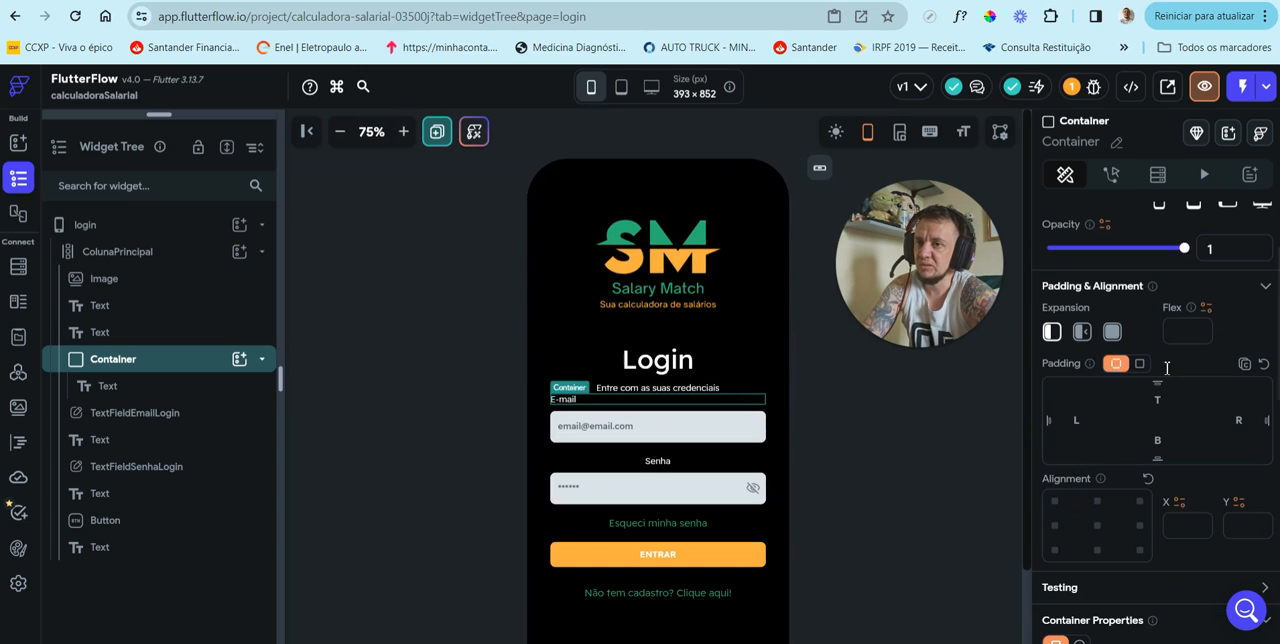
{"action": "left_click", "coordinate": [1157, 400]}
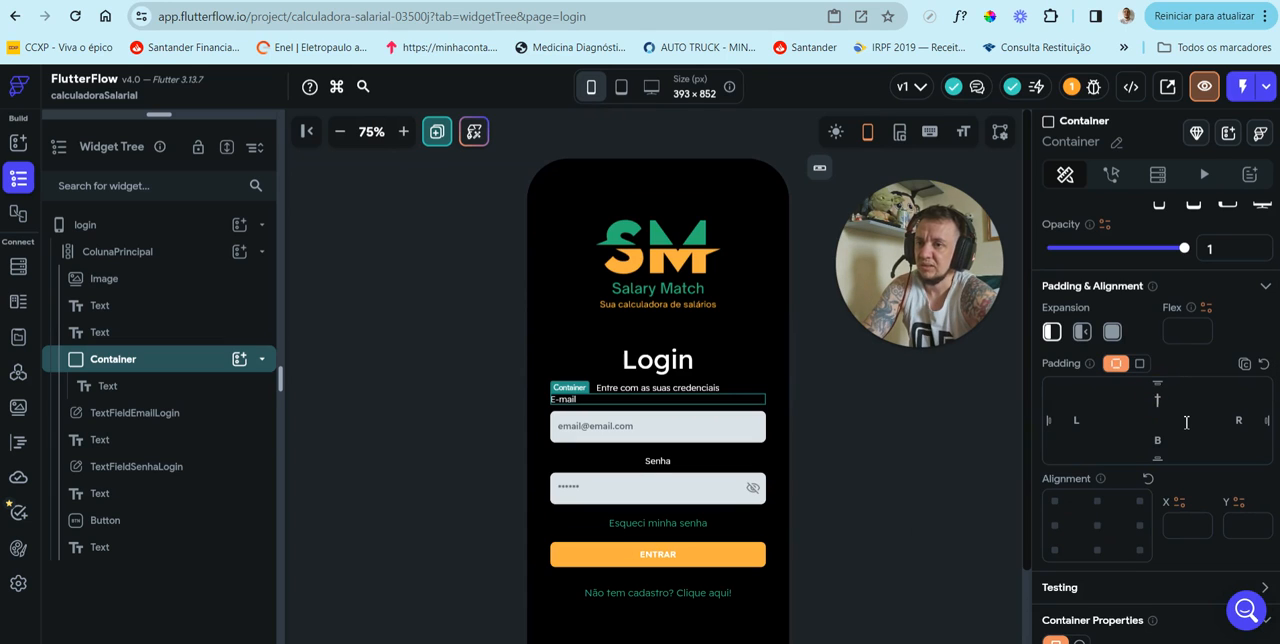
{"action": "type", "text": "40"}
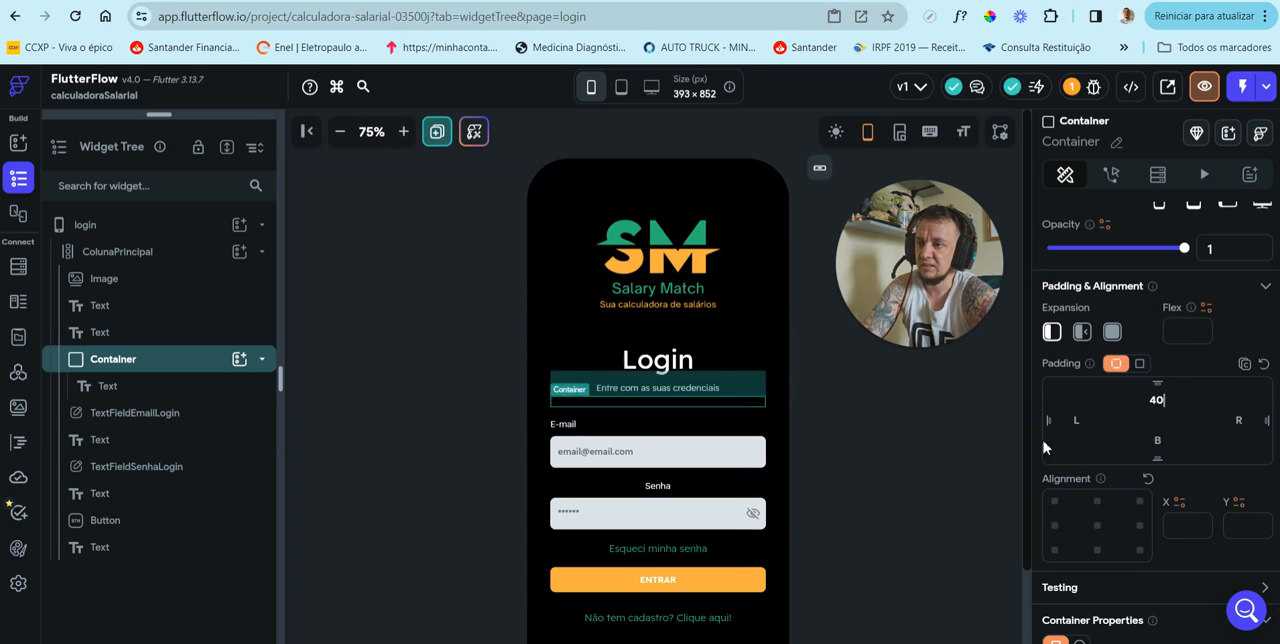
{"action": "left_click", "coordinate": [870, 435]}
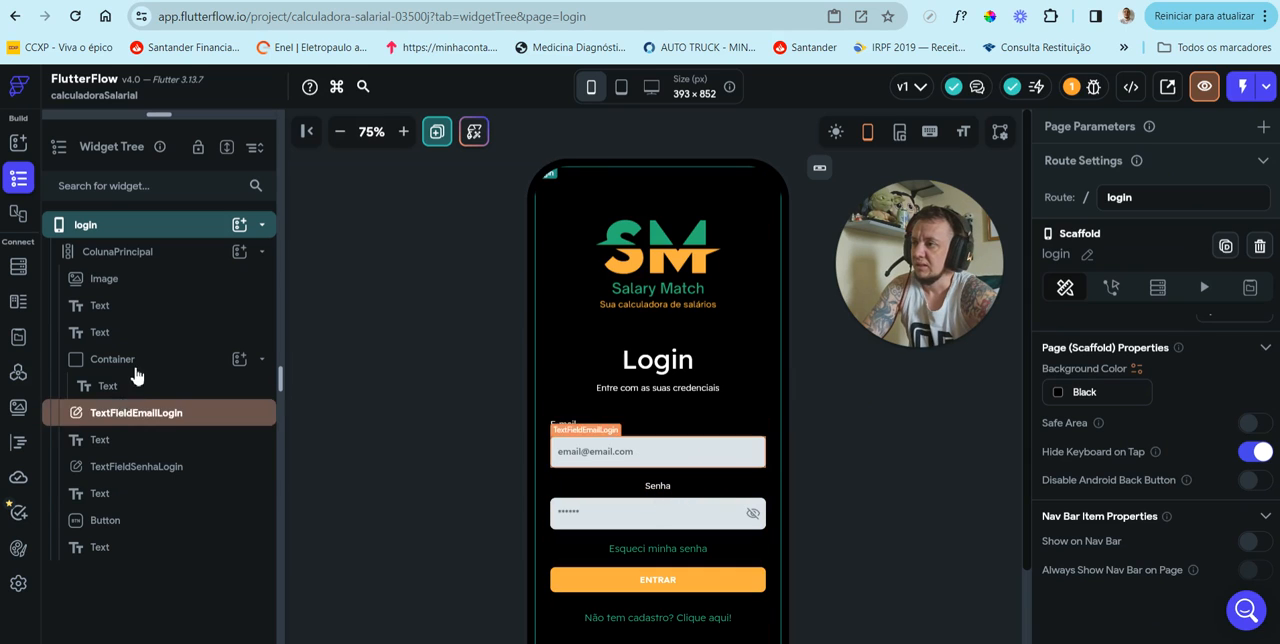
{"action": "left_click", "coordinate": [262, 362]}
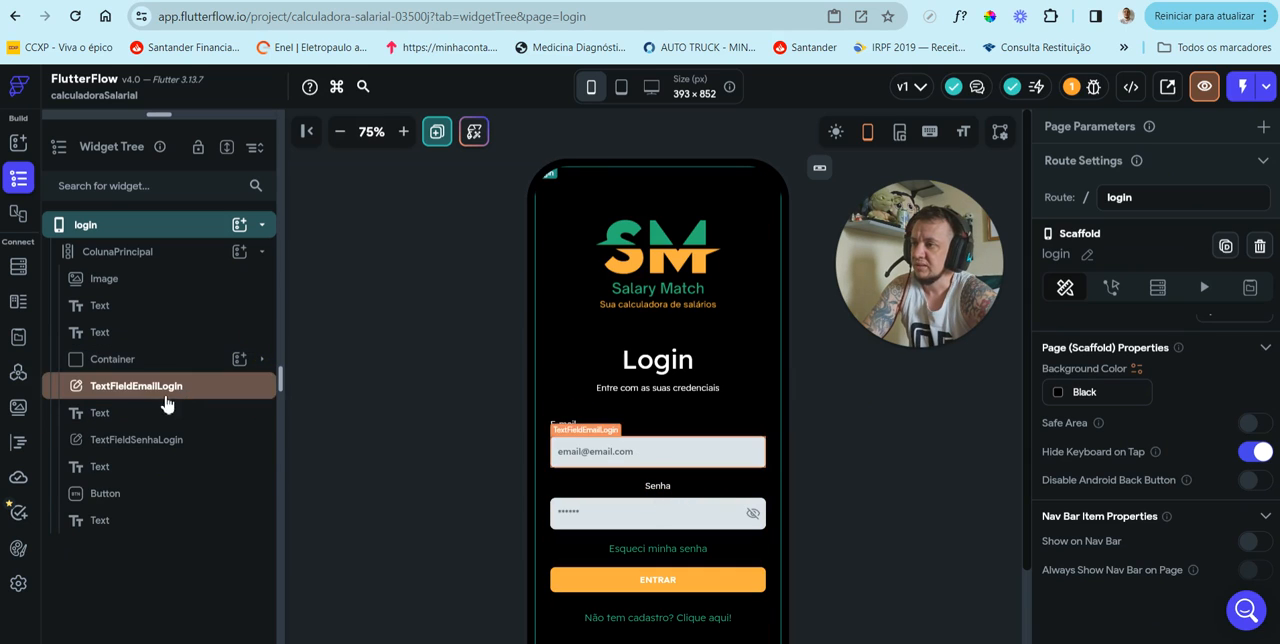
Step: Wrap the "Senha" label text in a Container
{"action": "left_click", "coordinate": [655, 487]}
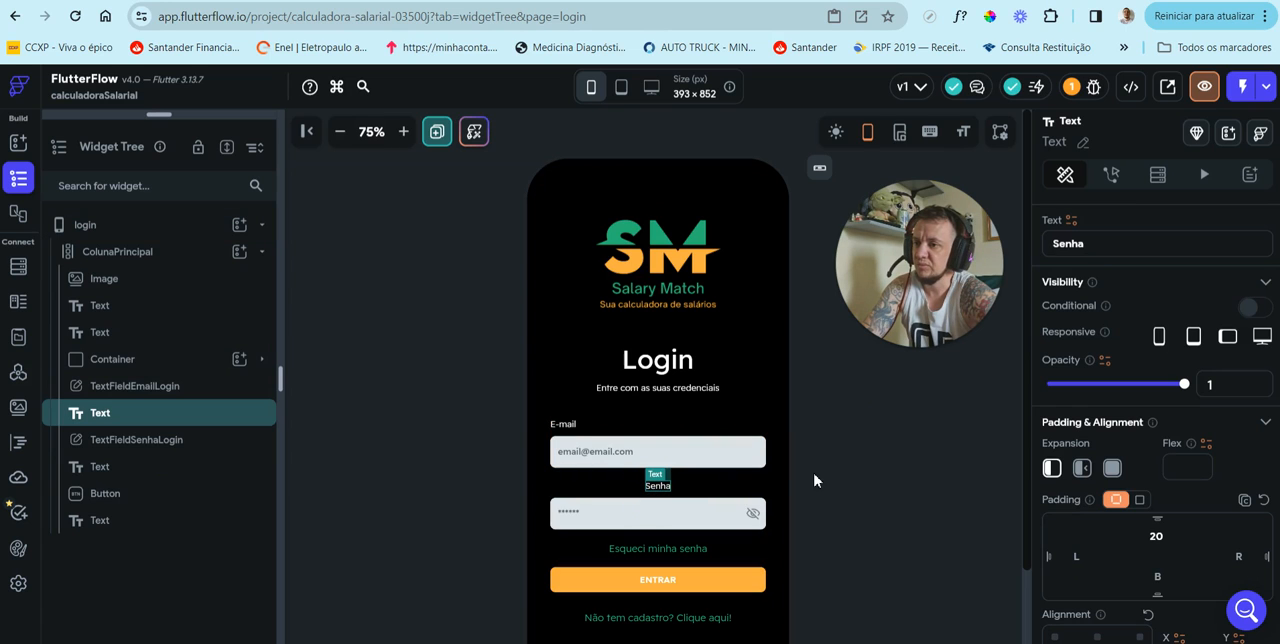
{"action": "scroll", "coordinate": [450, 420], "scroll_direction": "down", "scroll_amount": 2}
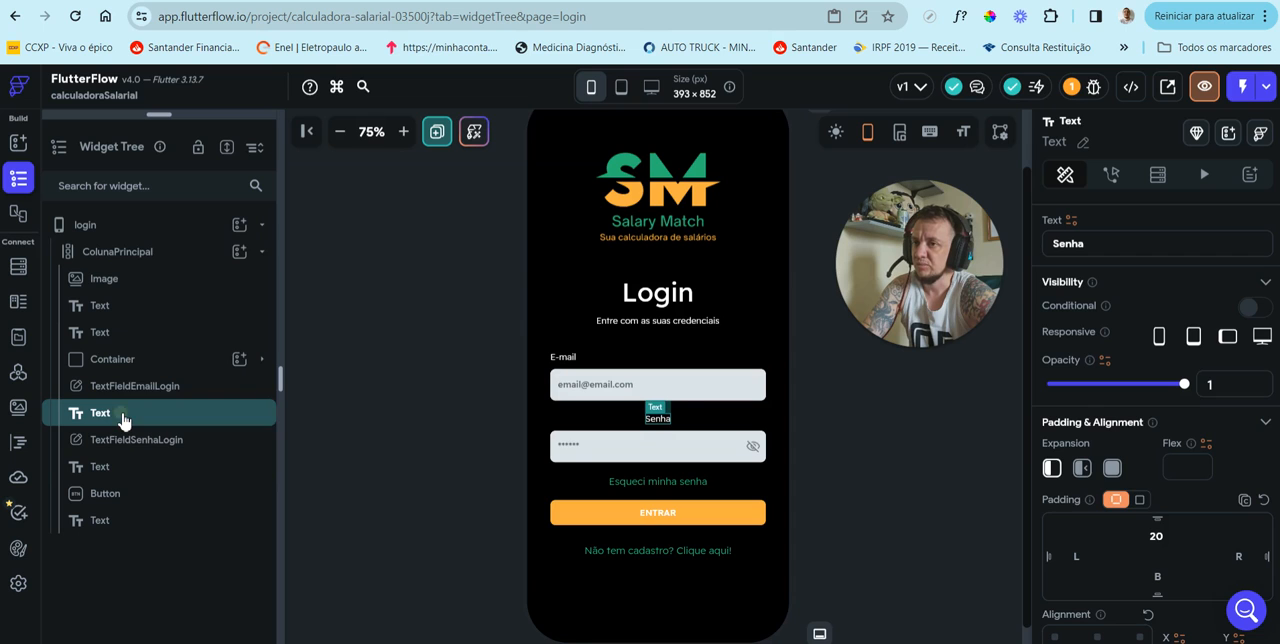
{"action": "right_click", "coordinate": [122, 420]}
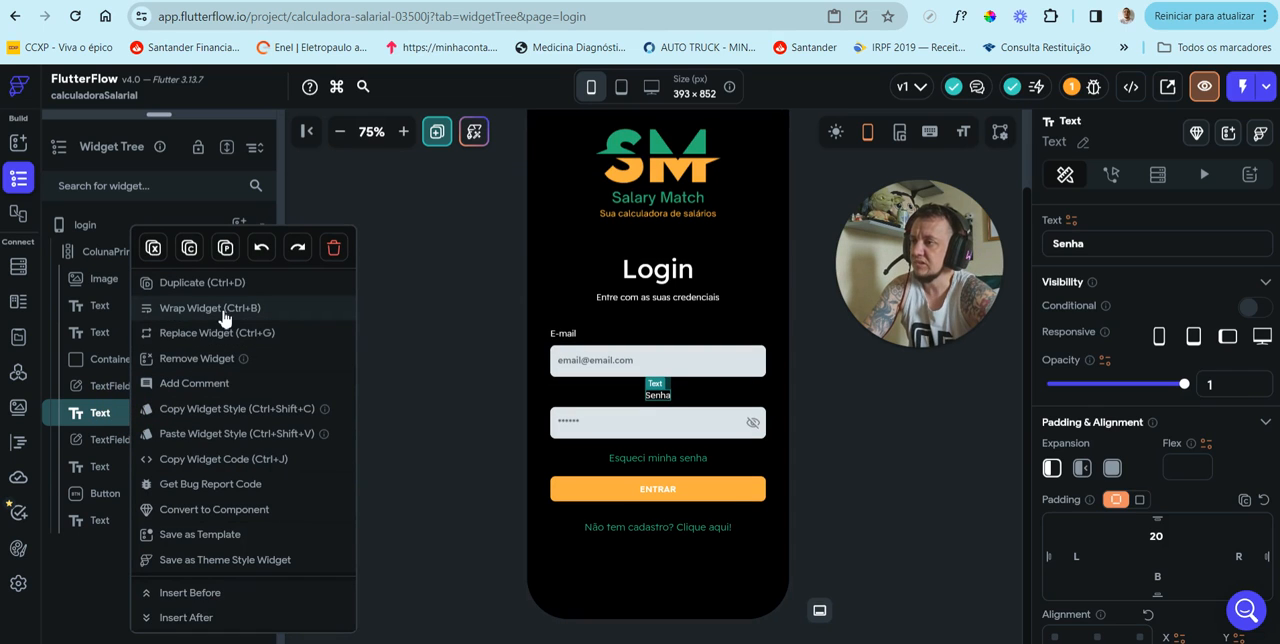
{"action": "left_click", "coordinate": [224, 318]}
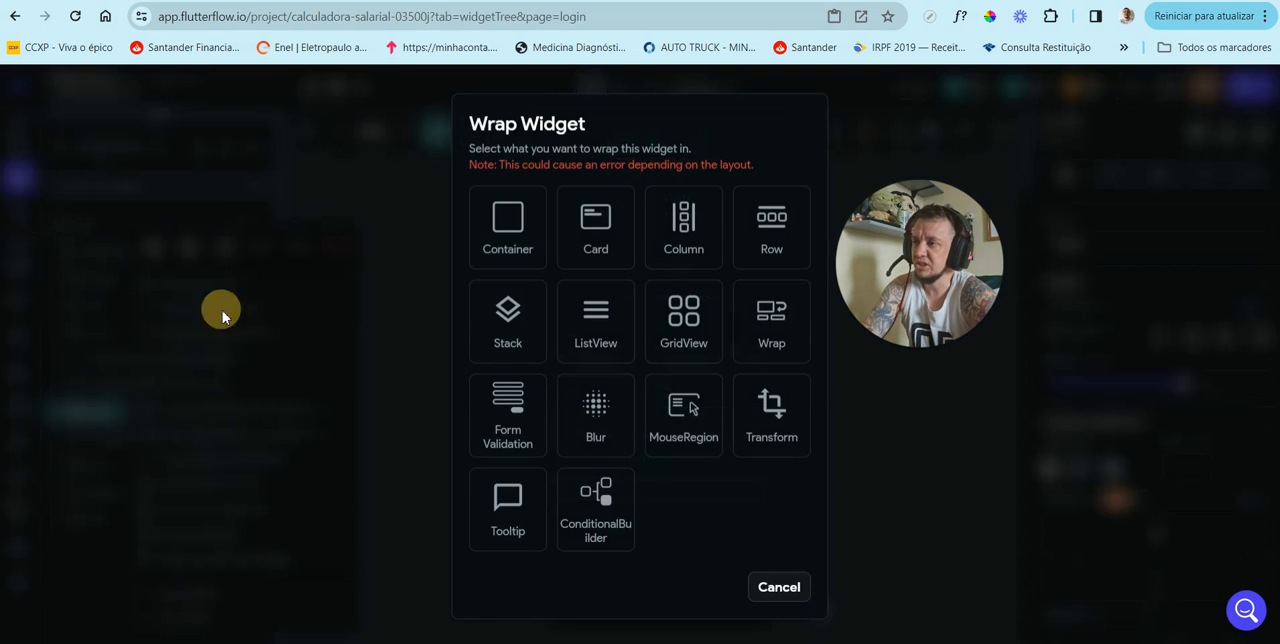
{"action": "left_click", "coordinate": [507, 232]}
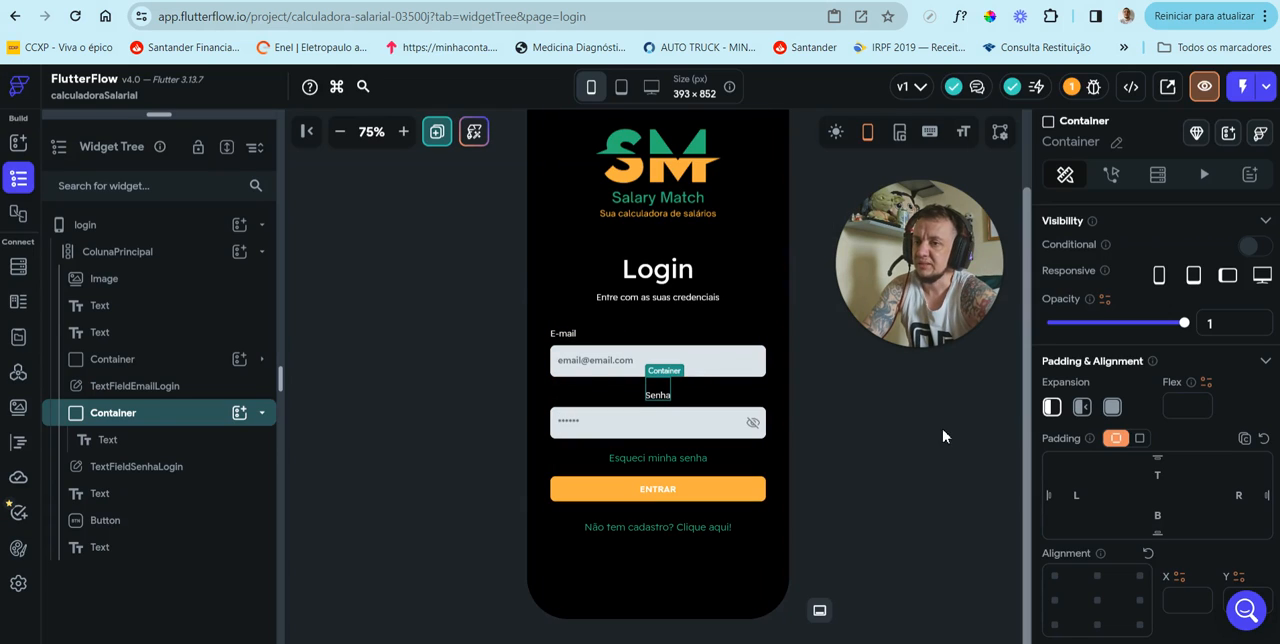
Step: Remove the top padding from the "Senha" text inside its container
{"action": "left_click", "coordinate": [149, 440]}
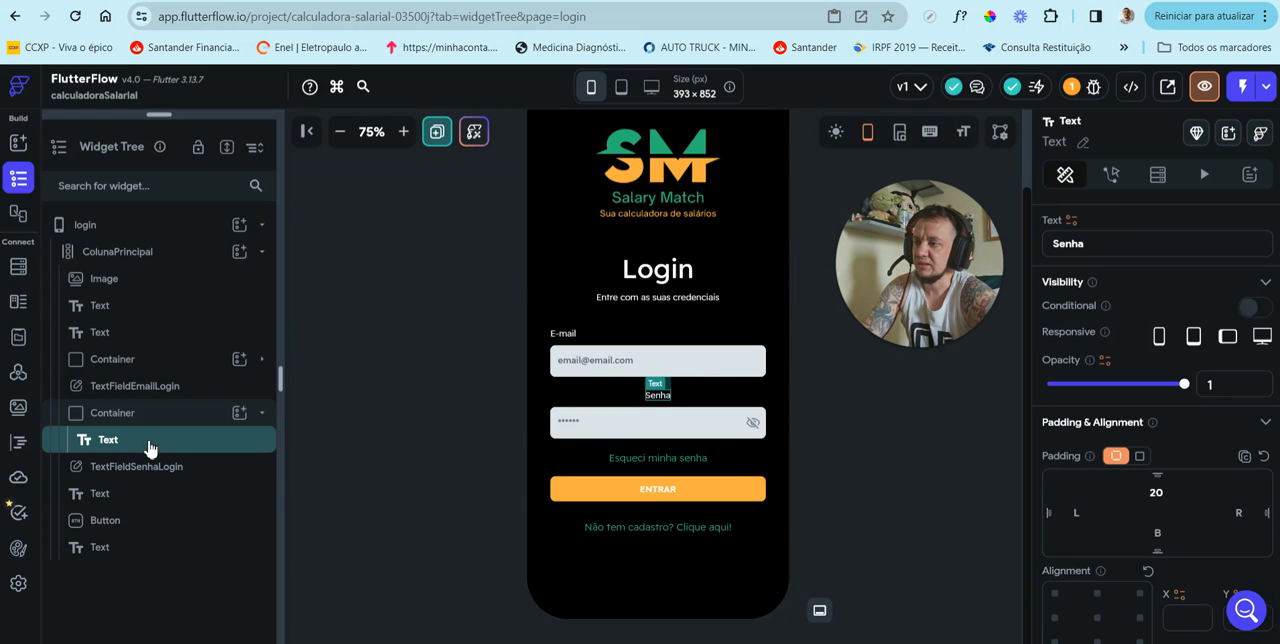
{"action": "scroll", "coordinate": [1180, 375], "scroll_direction": "down", "scroll_amount": 2}
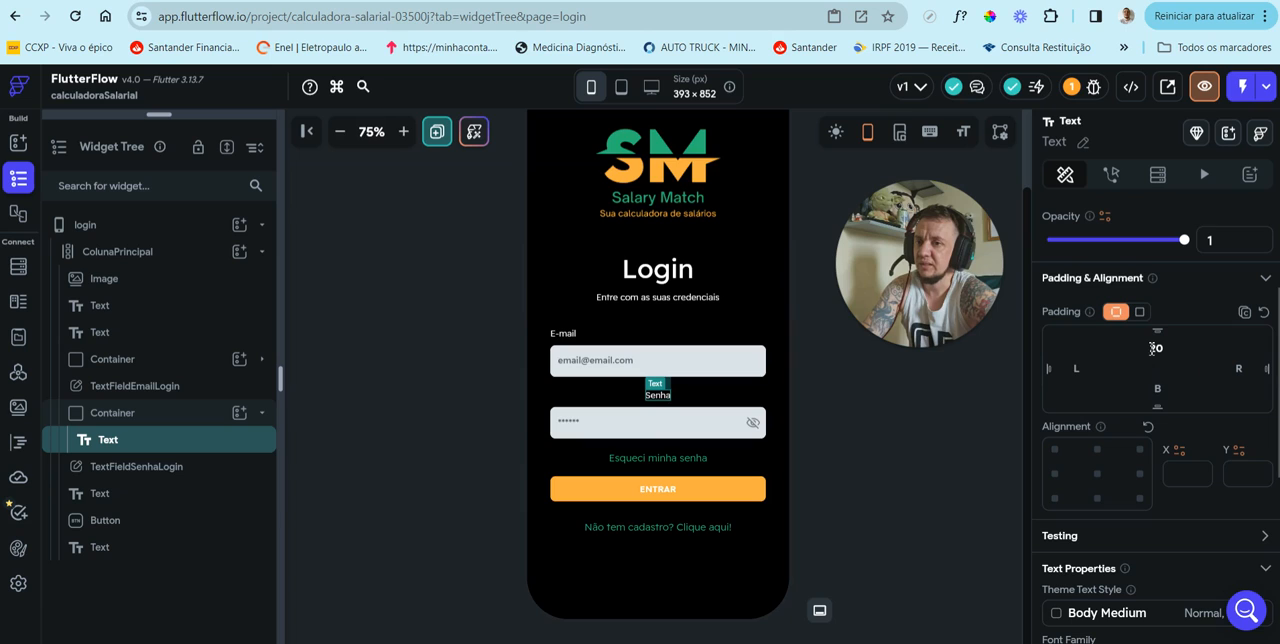
{"action": "left_click", "coordinate": [1155, 348]}
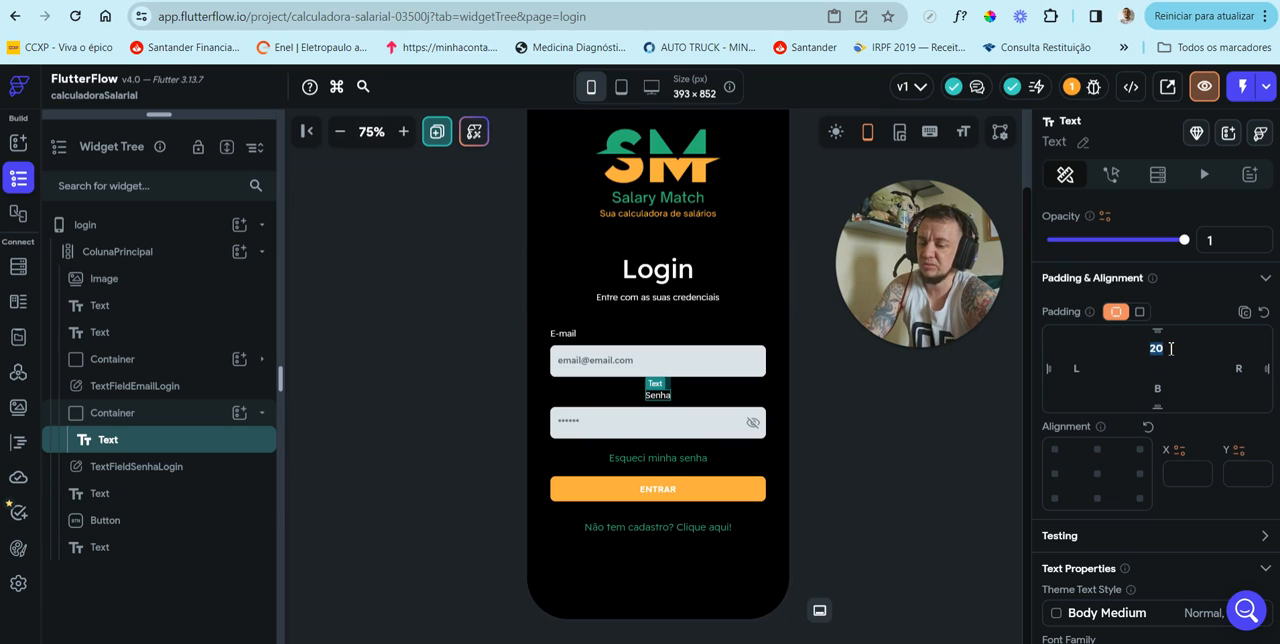
{"action": "key", "text": "BackSpace"}
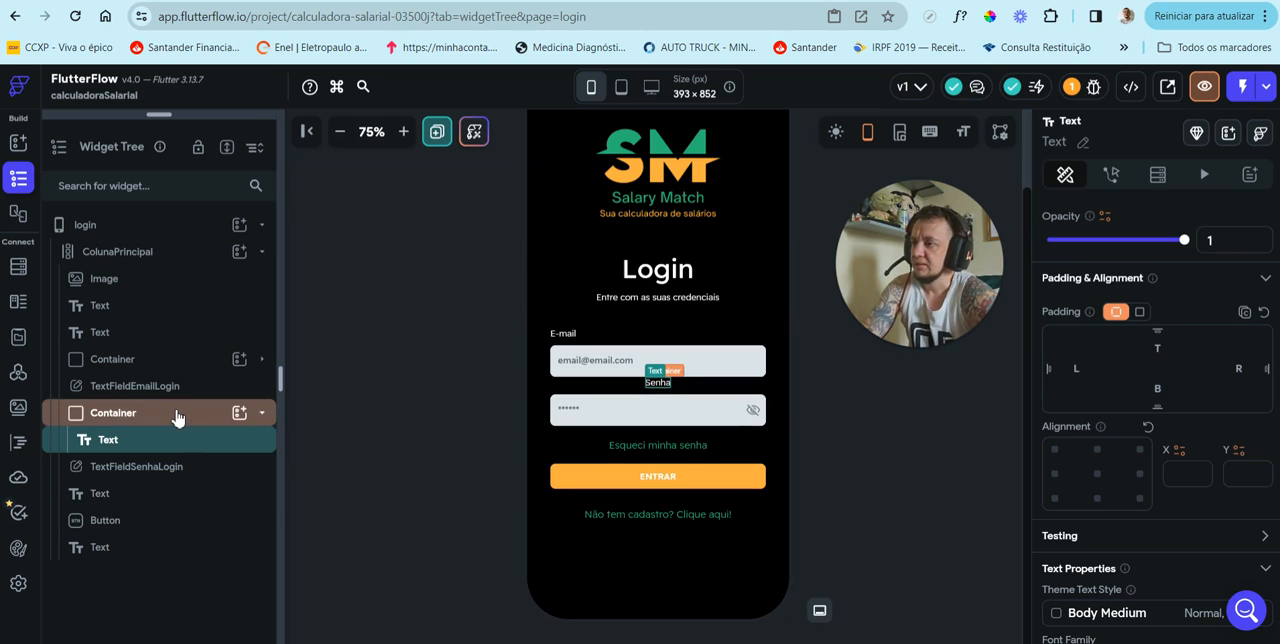
Step: Give the "Senha" label's container a top padding of 20 and a width of 350 px
{"action": "left_click", "coordinate": [177, 414]}
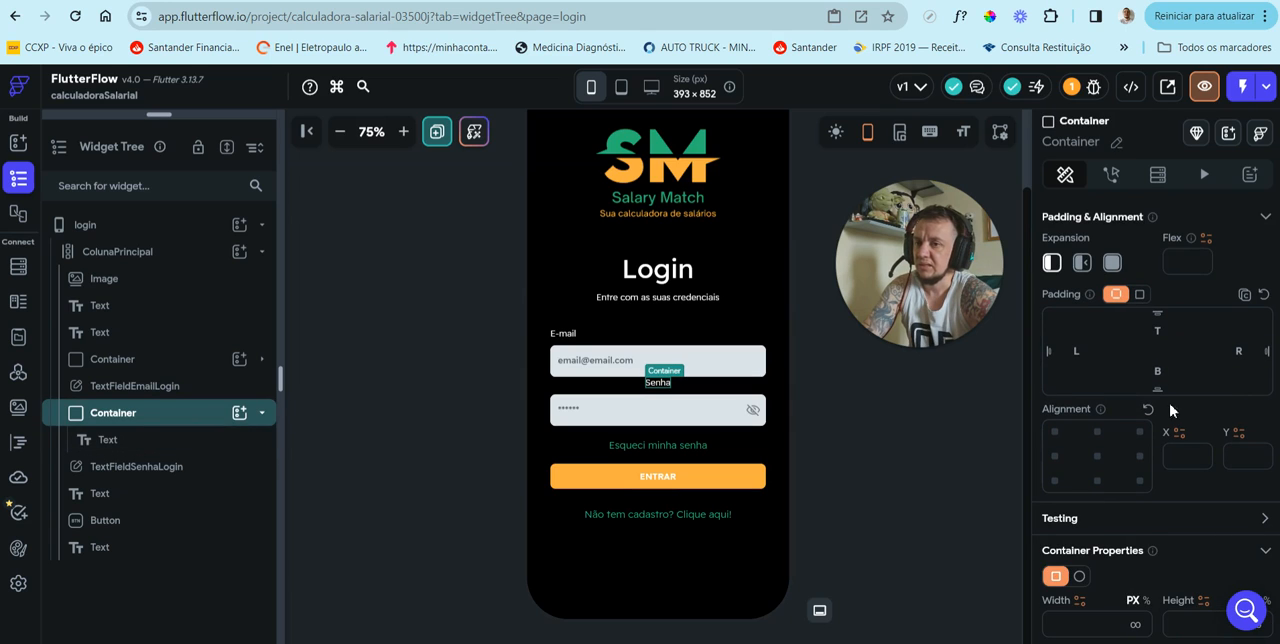
{"action": "left_click", "coordinate": [1160, 334]}
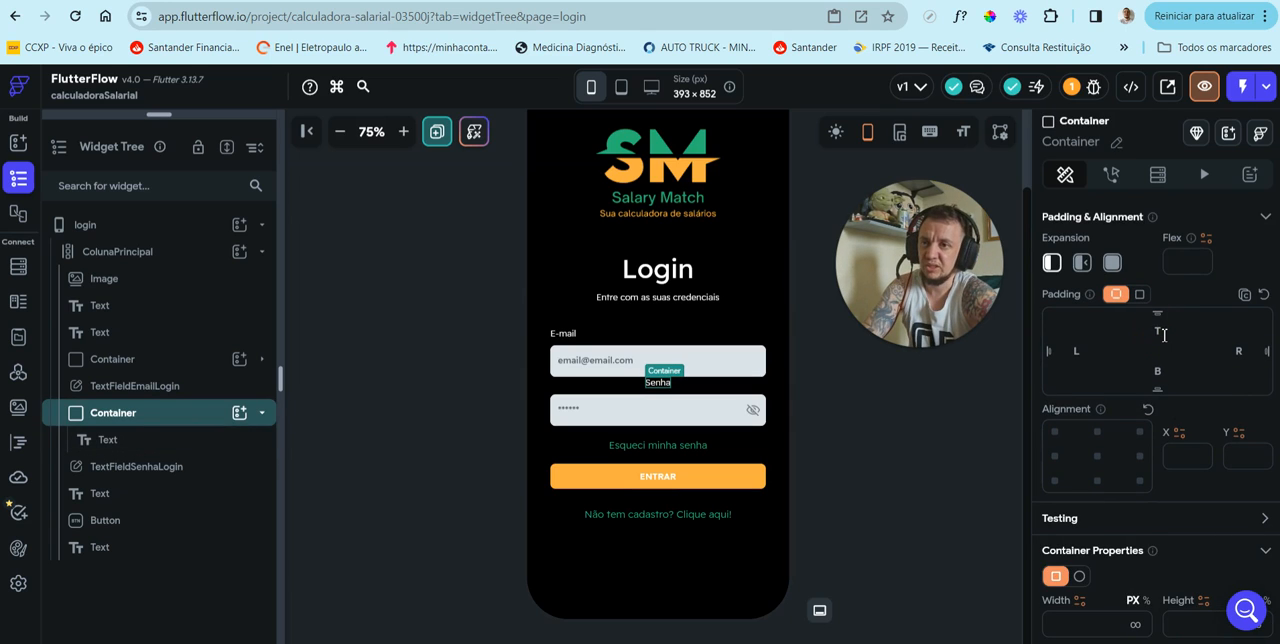
{"action": "type", "text": "20"}
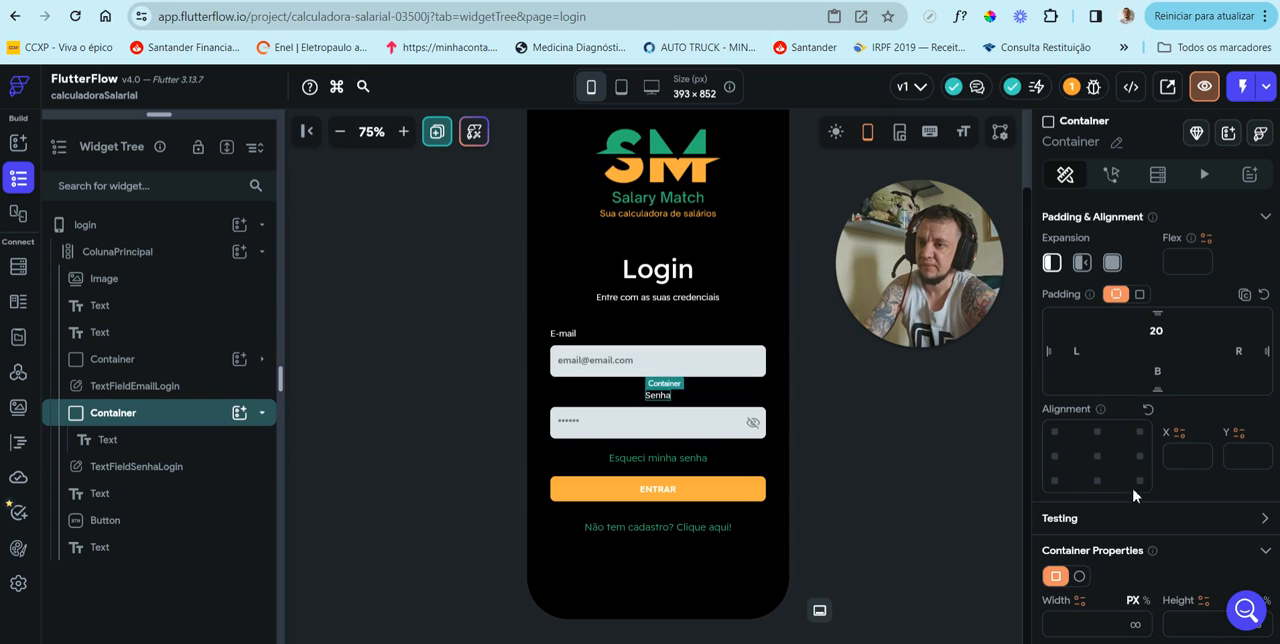
{"action": "scroll", "coordinate": [1120, 519], "scroll_direction": "down", "scroll_amount": 2}
{"action": "left_click", "coordinate": [1086, 489]}
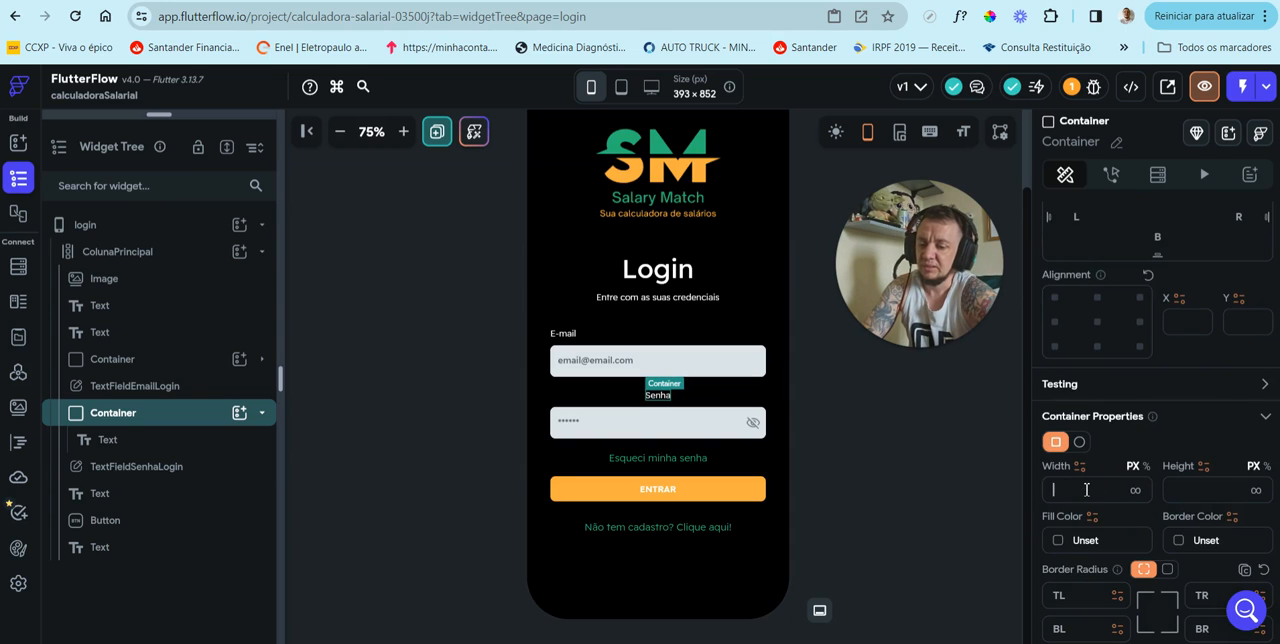
{"action": "type", "text": "350"}
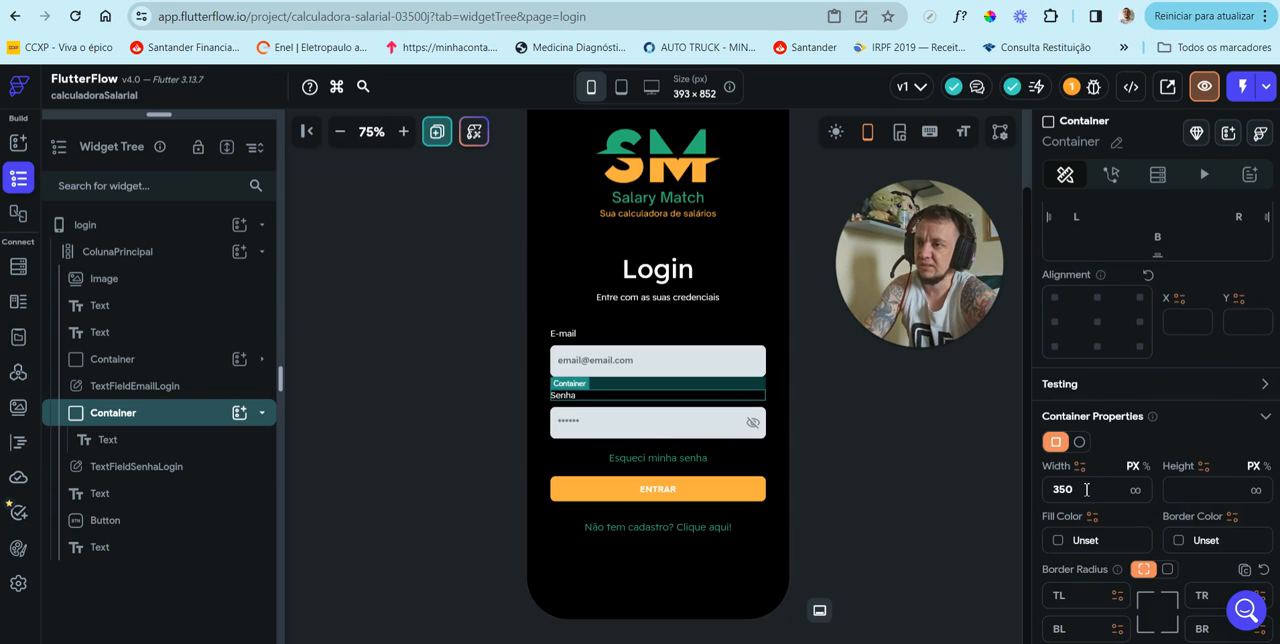
{"action": "left_click", "coordinate": [896, 441]}
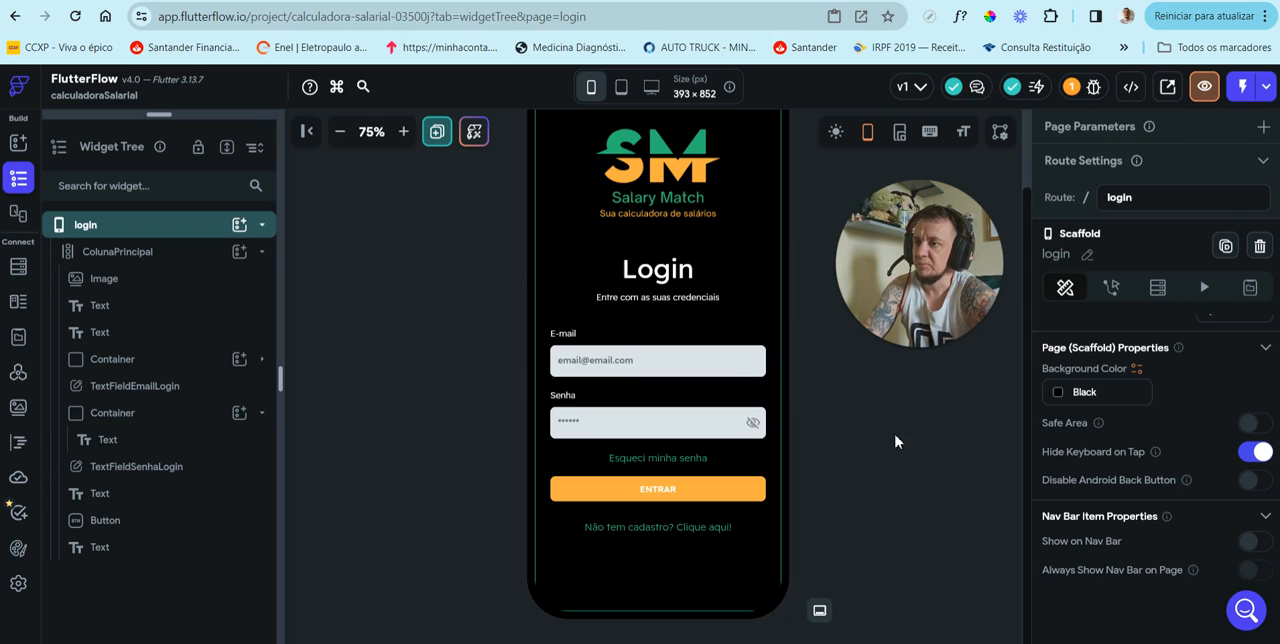
Step: Collapse the "Senha" container in the widget tree and check the login layout at tablet and desktop sizes, returning to the phone size
{"action": "left_click", "coordinate": [340, 131]}
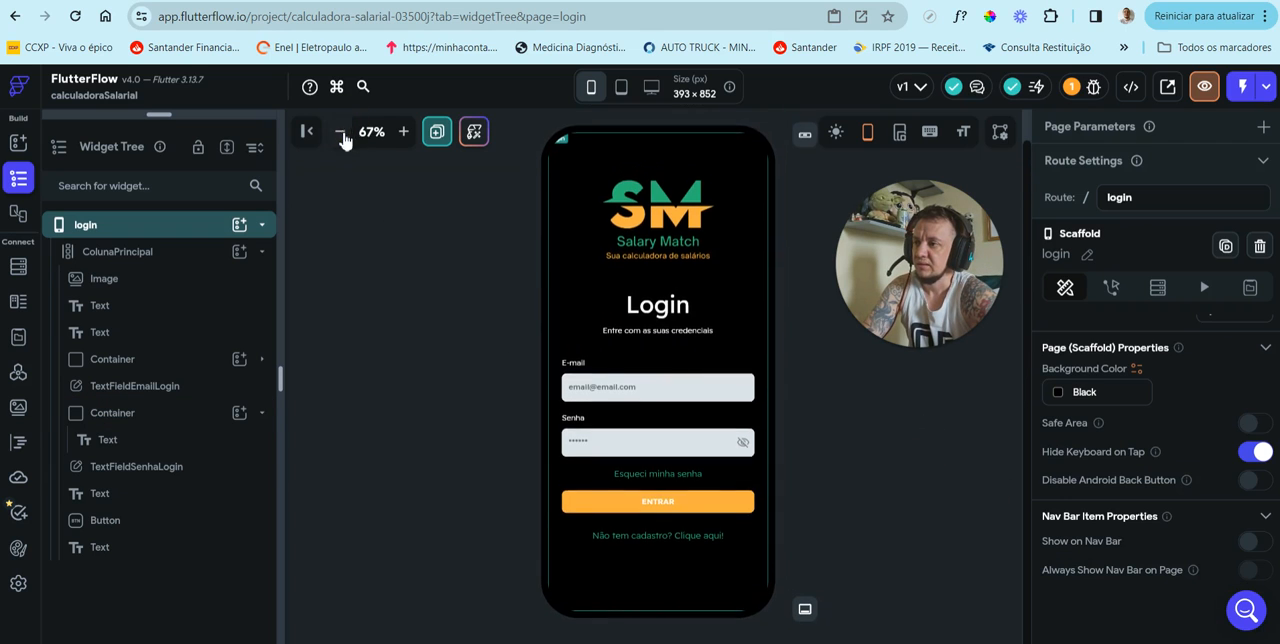
{"action": "left_click", "coordinate": [262, 412]}
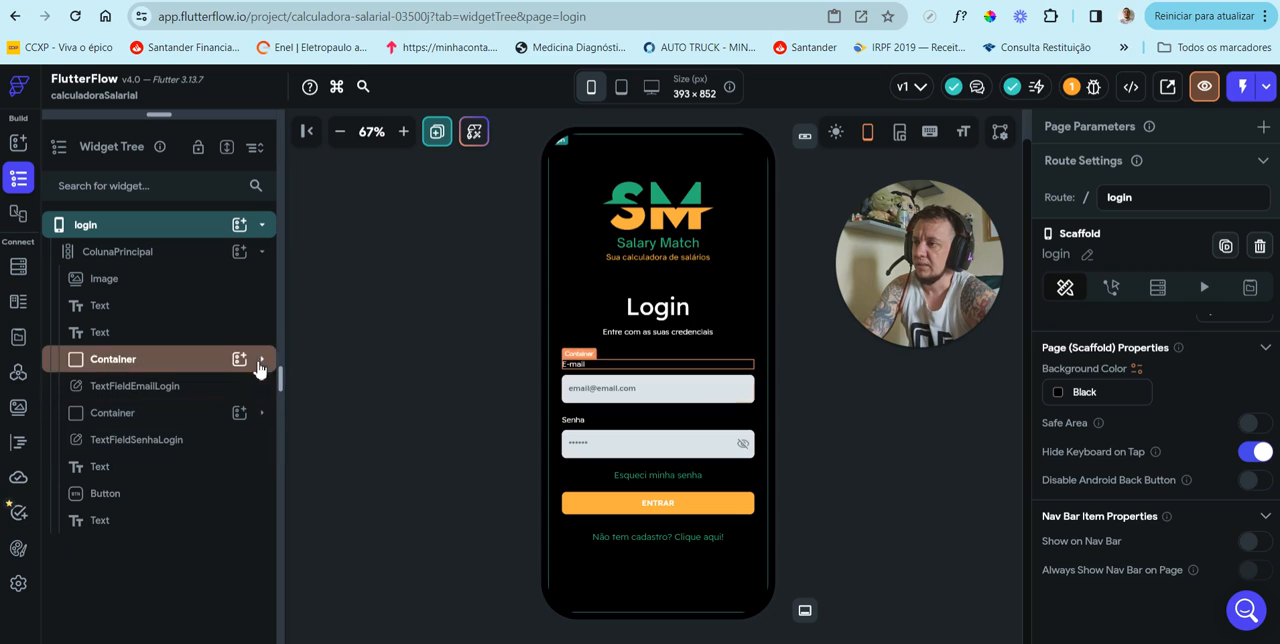
{"action": "left_click", "coordinate": [620, 88]}
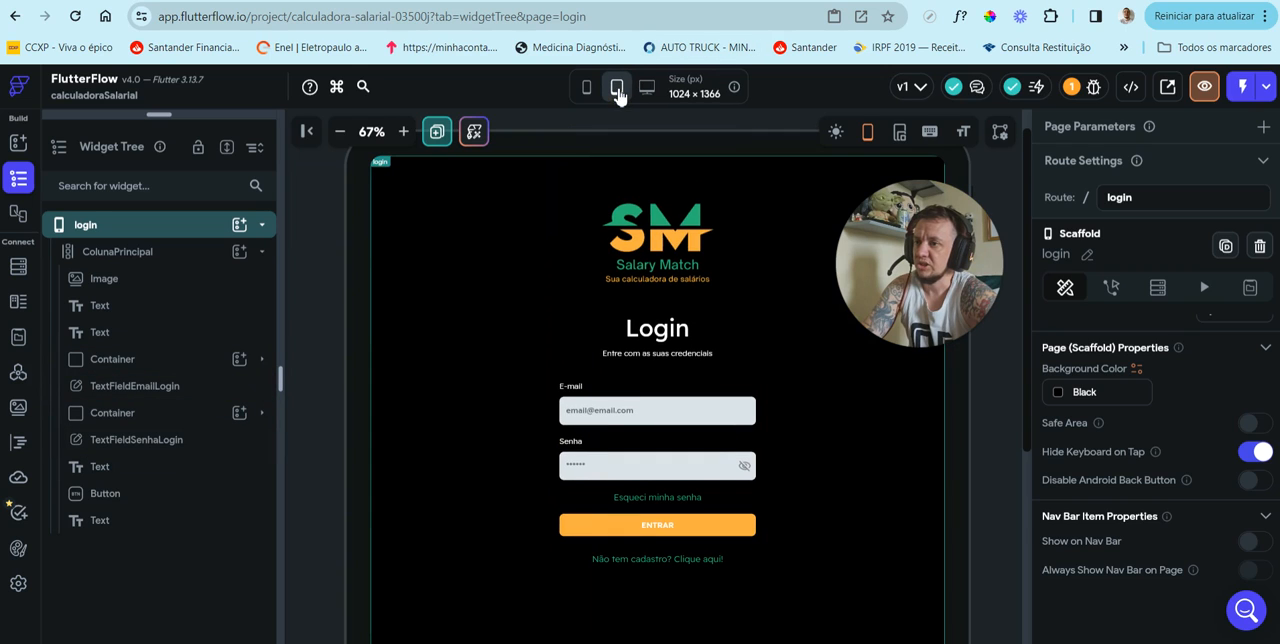
{"action": "left_click", "coordinate": [647, 90]}
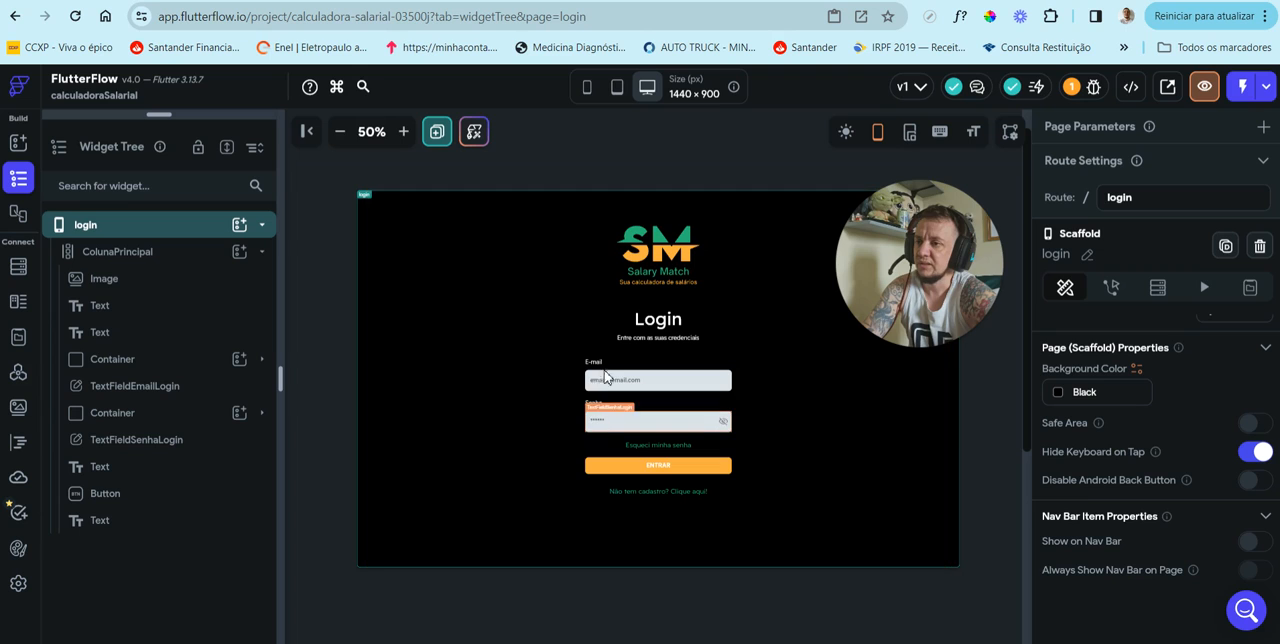
{"action": "left_click", "coordinate": [618, 90]}
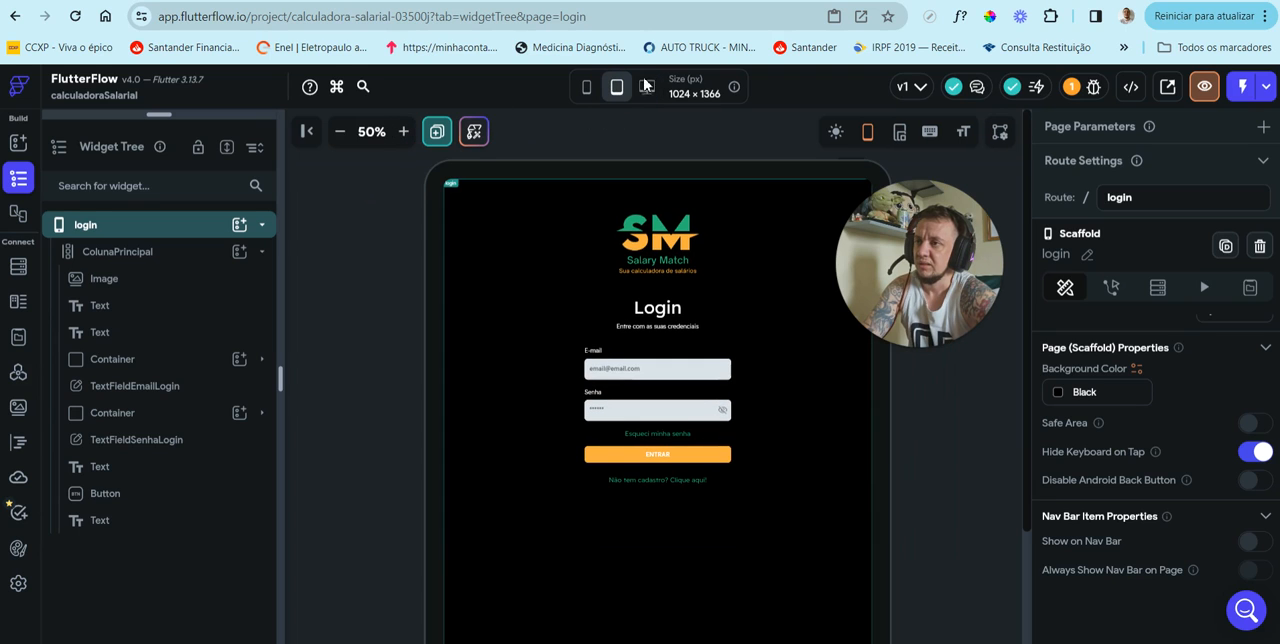
{"action": "left_click", "coordinate": [588, 88]}
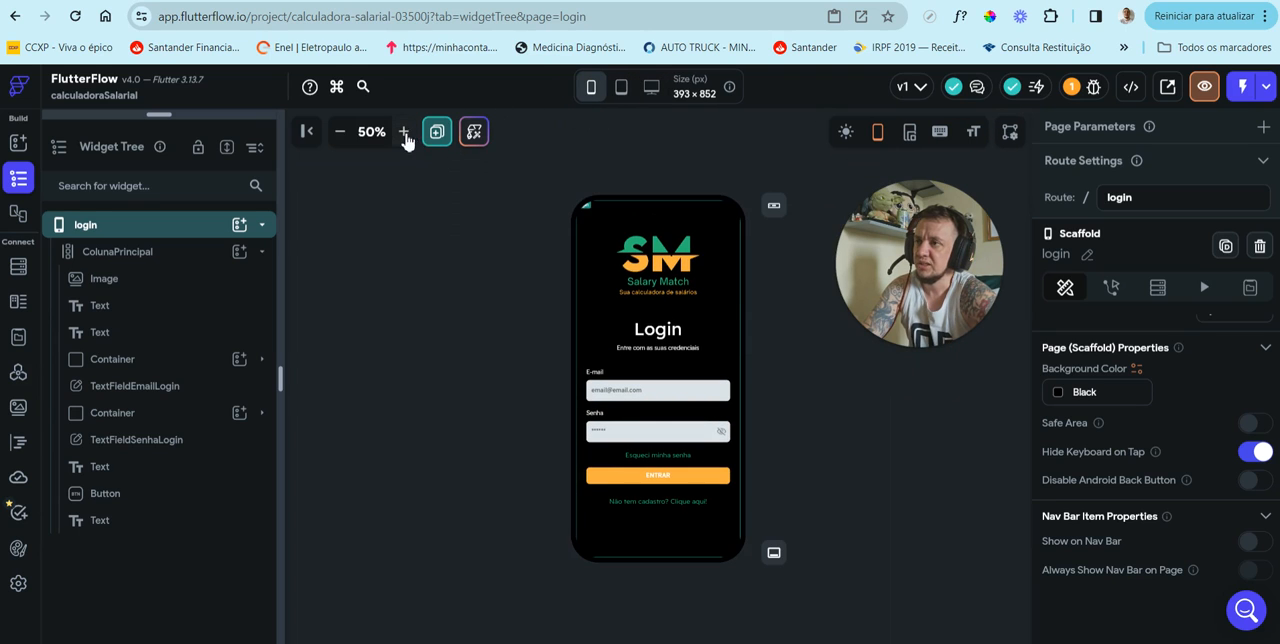
{"action": "left_click", "coordinate": [403, 132]}
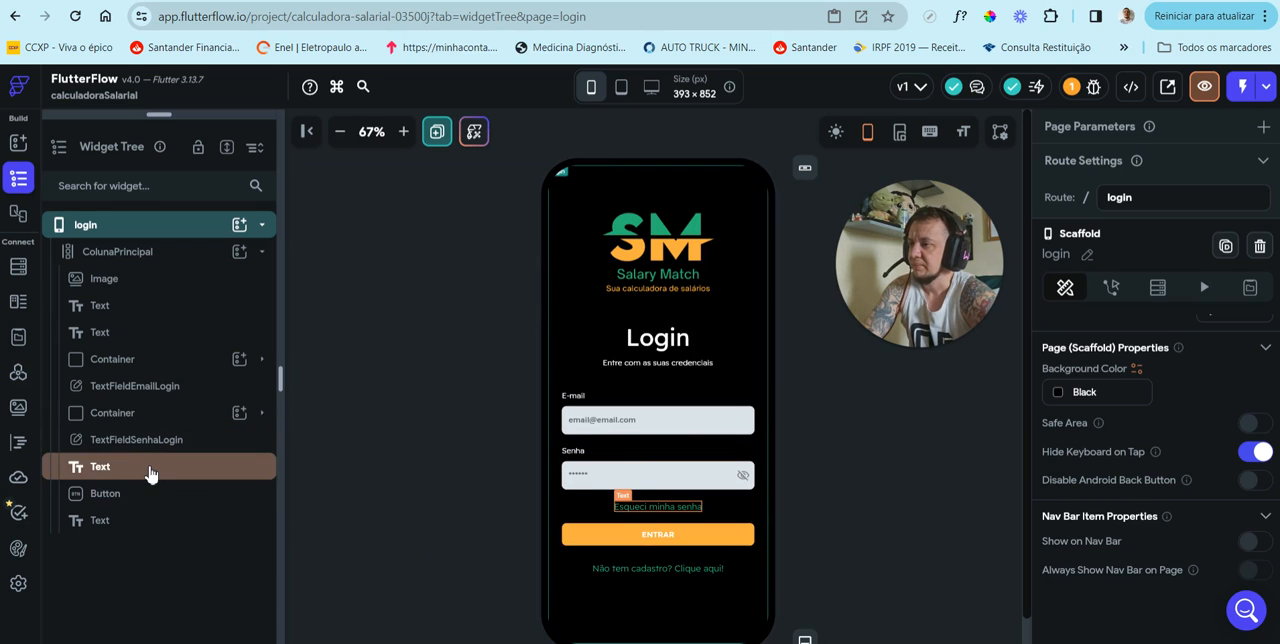
Step: Wrap the "Esqueci minha senha" text in a Container
{"action": "left_click", "coordinate": [150, 468]}
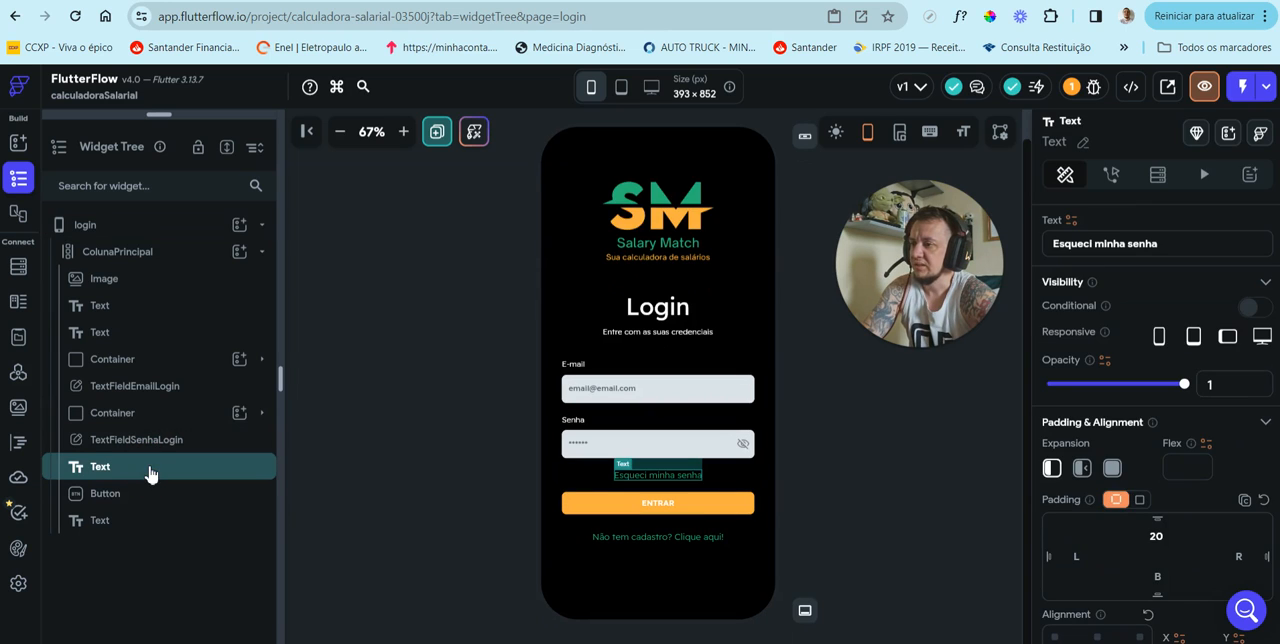
{"action": "right_click", "coordinate": [138, 468]}
{"action": "left_click", "coordinate": [134, 466]}
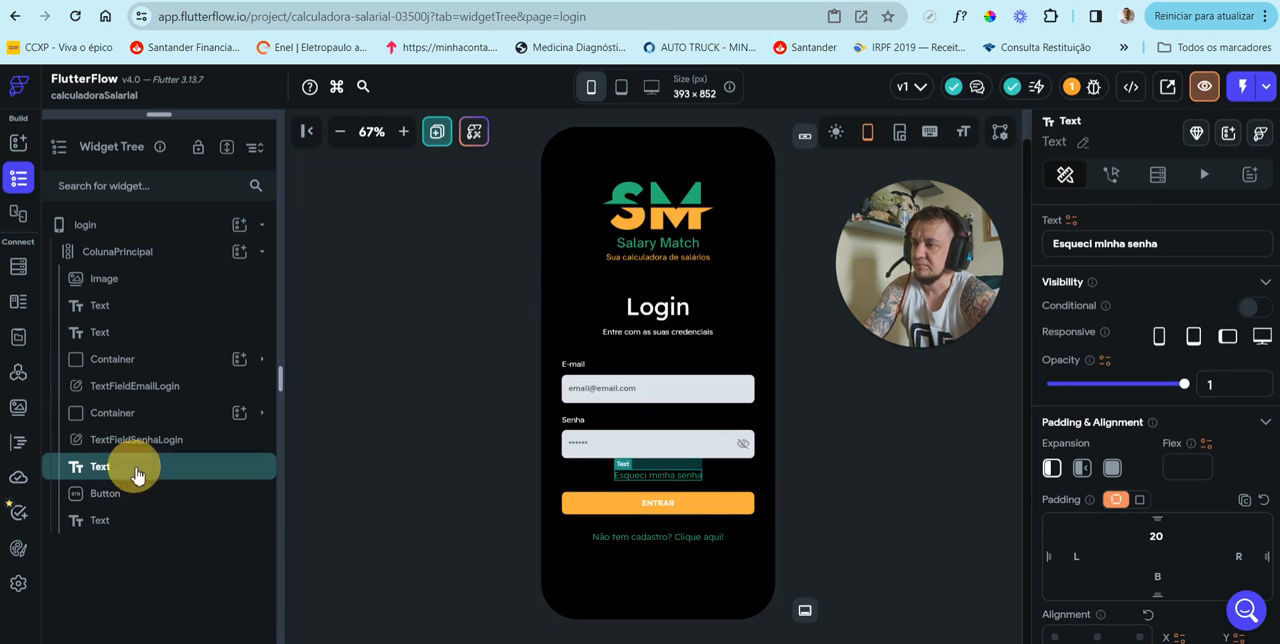
{"action": "right_click", "coordinate": [136, 467]}
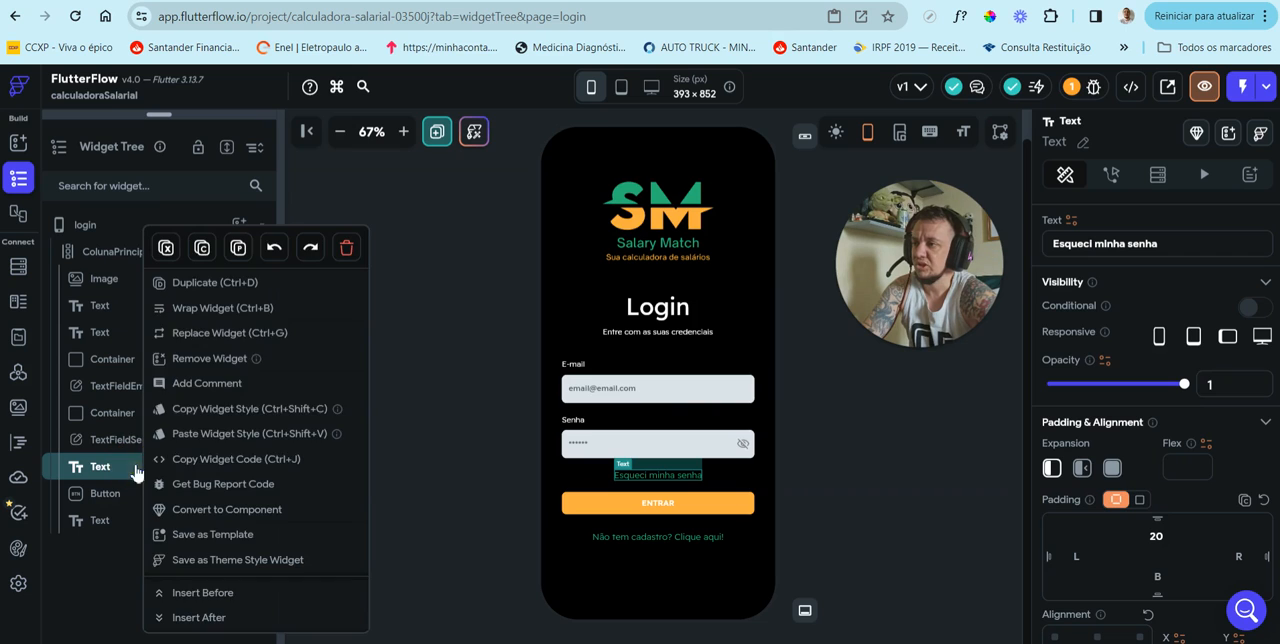
{"action": "left_click", "coordinate": [262, 309]}
{"action": "key", "text": "Return"}
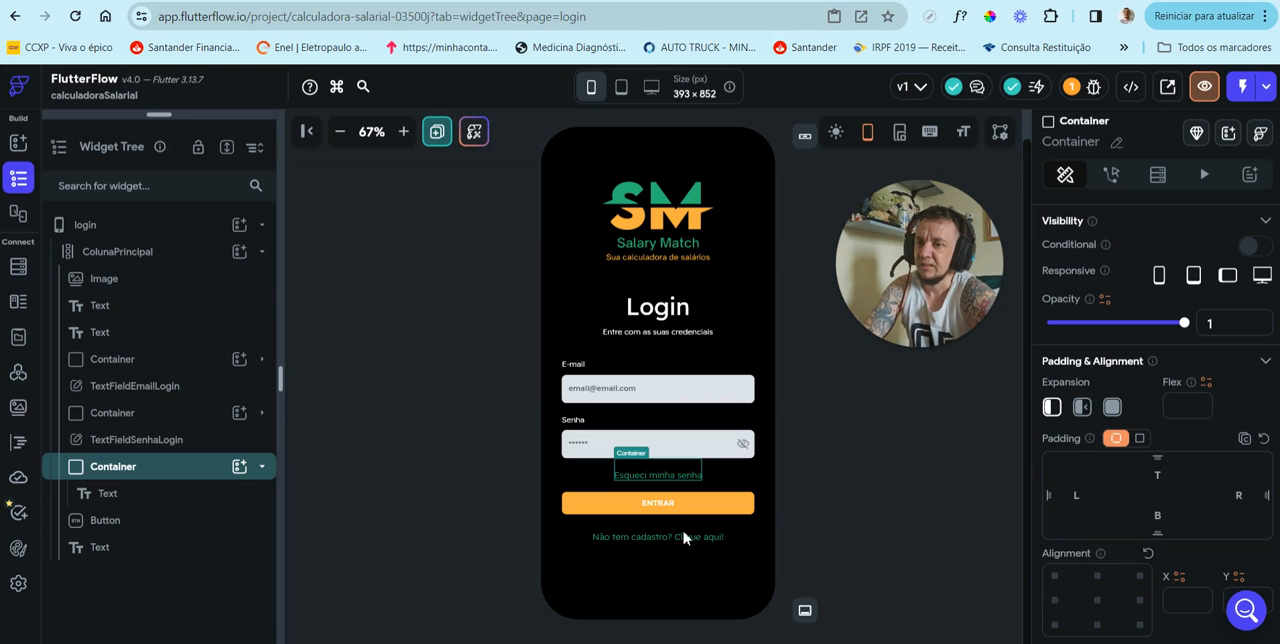
Step: Remove the top padding from the "Esqueci minha senha" text inside its container
{"action": "left_click", "coordinate": [133, 492]}
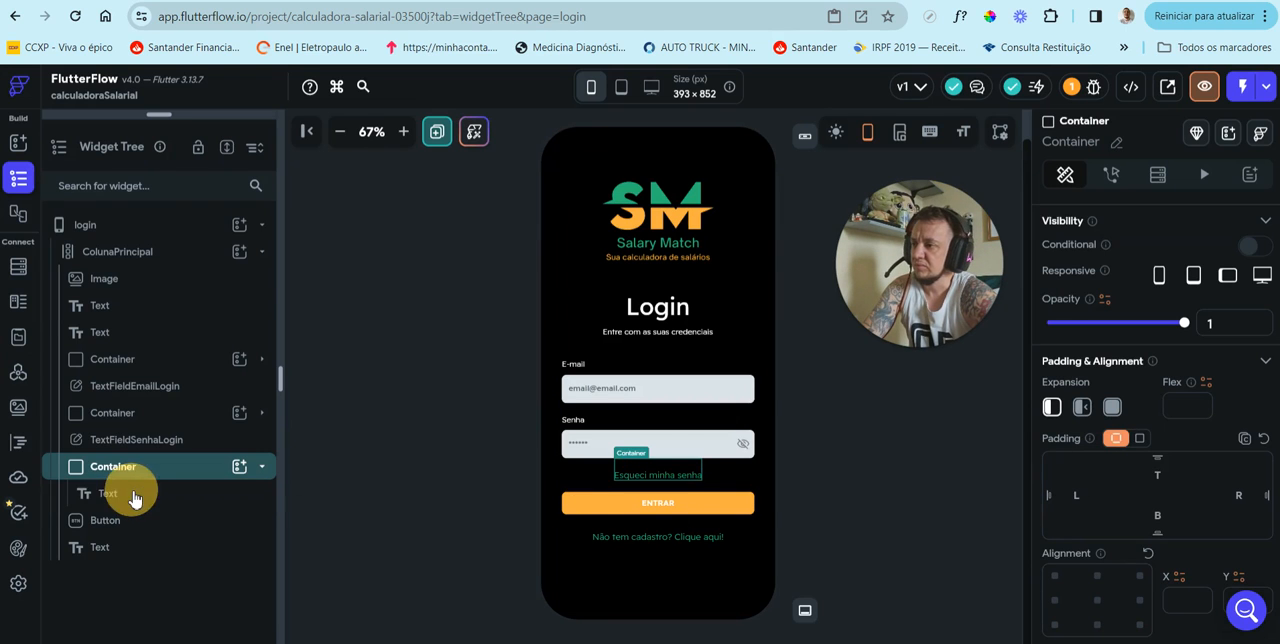
{"action": "left_click_drag", "start_coordinate": [1146, 491], "coordinate": [1179, 496]}
{"action": "key", "text": "BackSpace"}
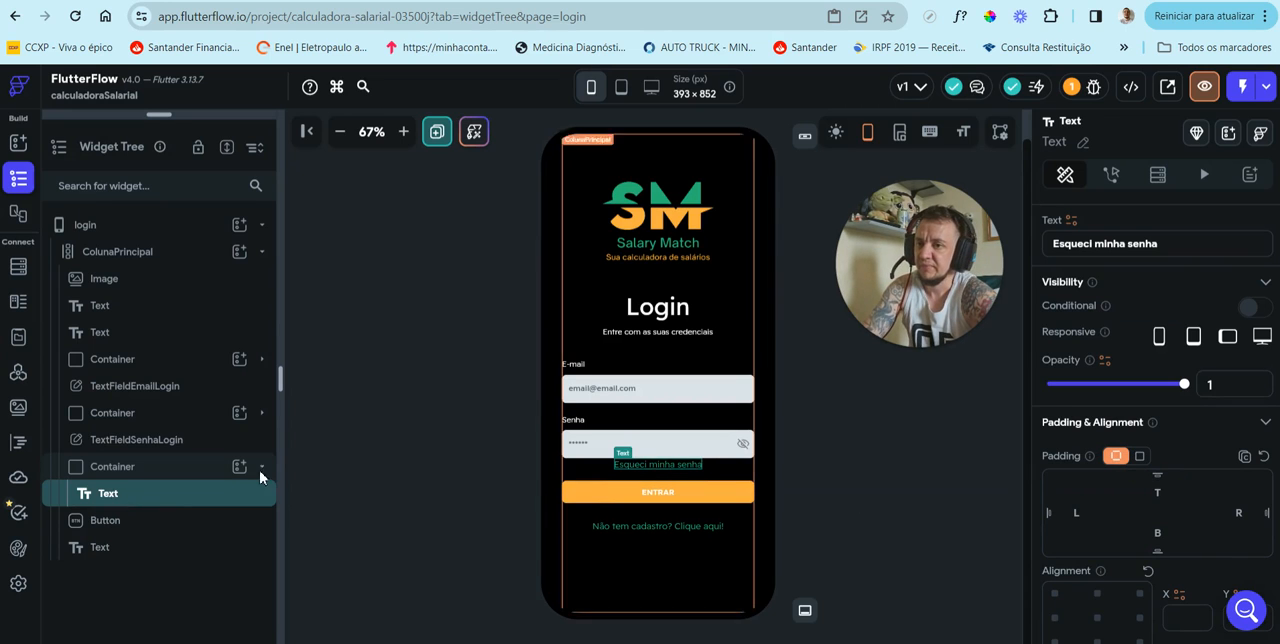
Step: Give the "Esqueci minha senha" container a top padding of 20 and a width of 350 px
{"action": "left_click", "coordinate": [141, 467]}
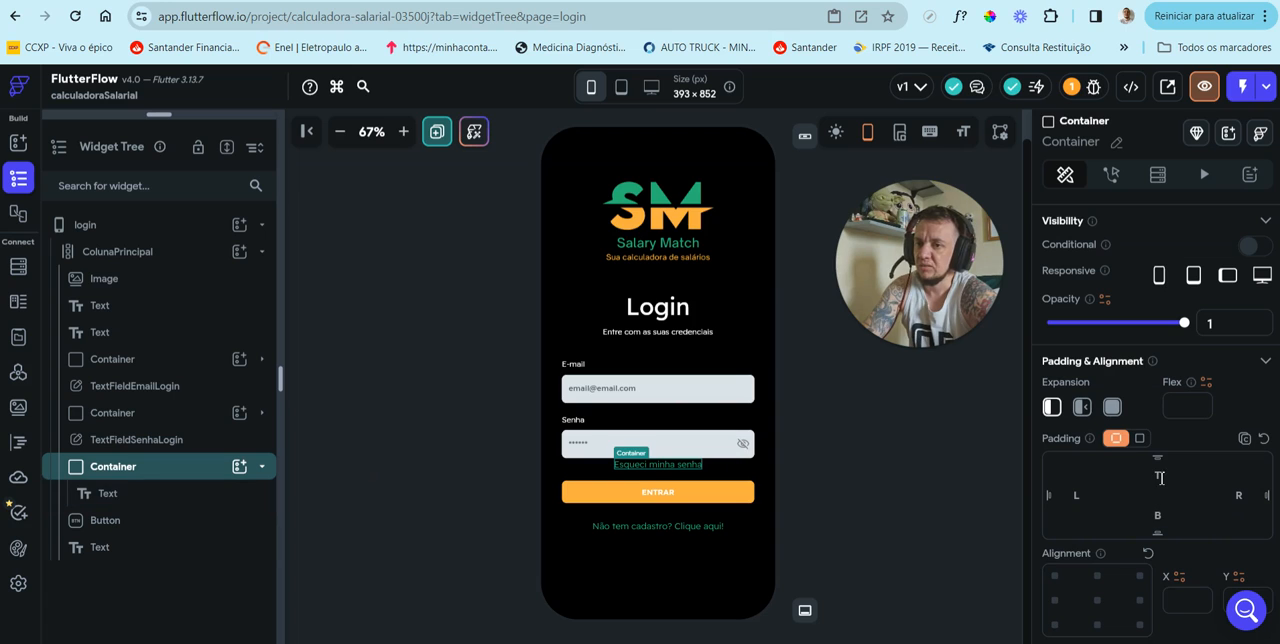
{"action": "left_click", "coordinate": [1158, 474]}
{"action": "type", "text": "20"}
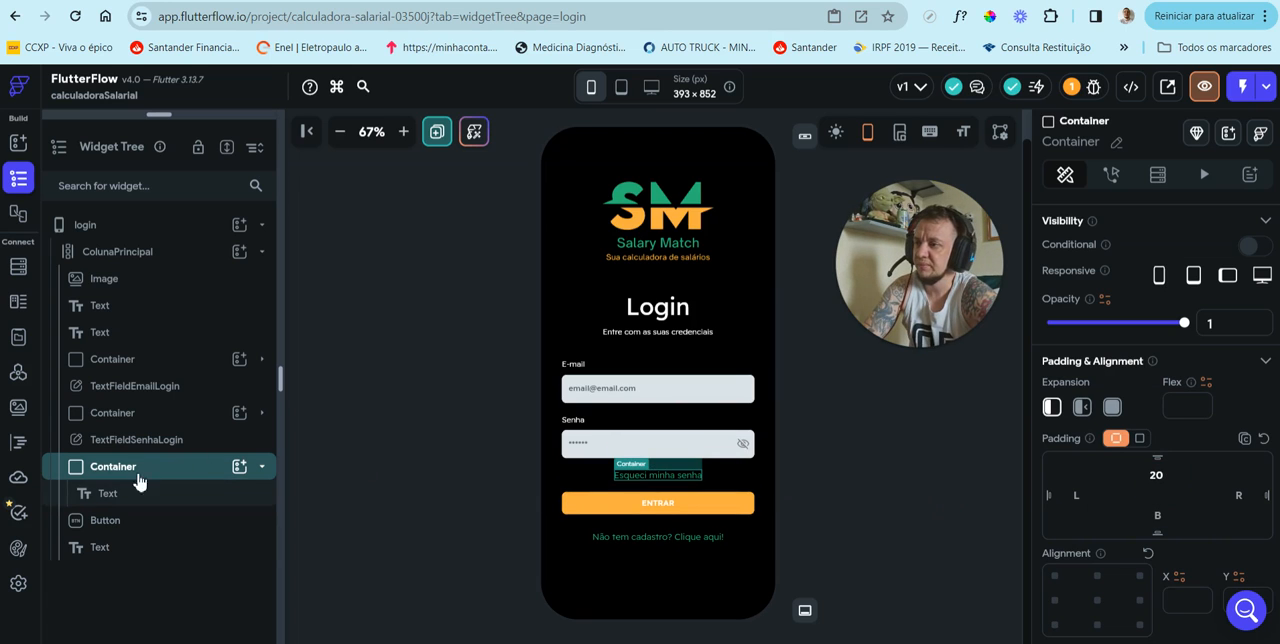
{"action": "scroll", "coordinate": [1140, 510], "scroll_direction": "down", "scroll_amount": 5}
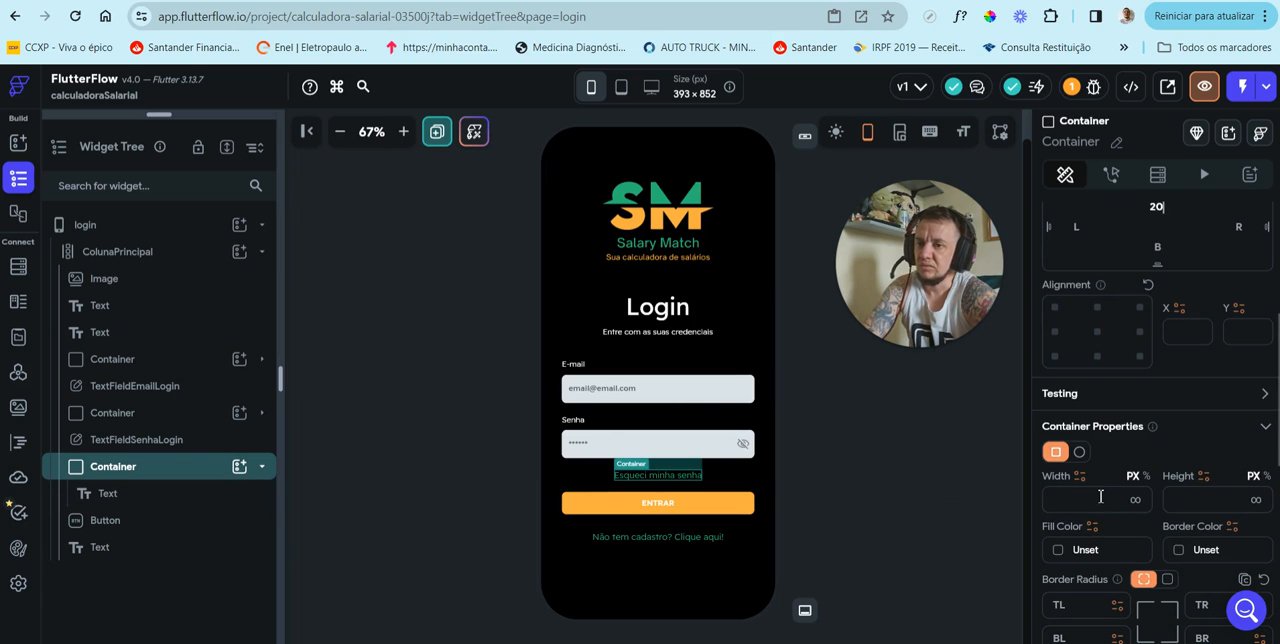
{"action": "left_click", "coordinate": [1100, 496]}
{"action": "type", "text": "350"}
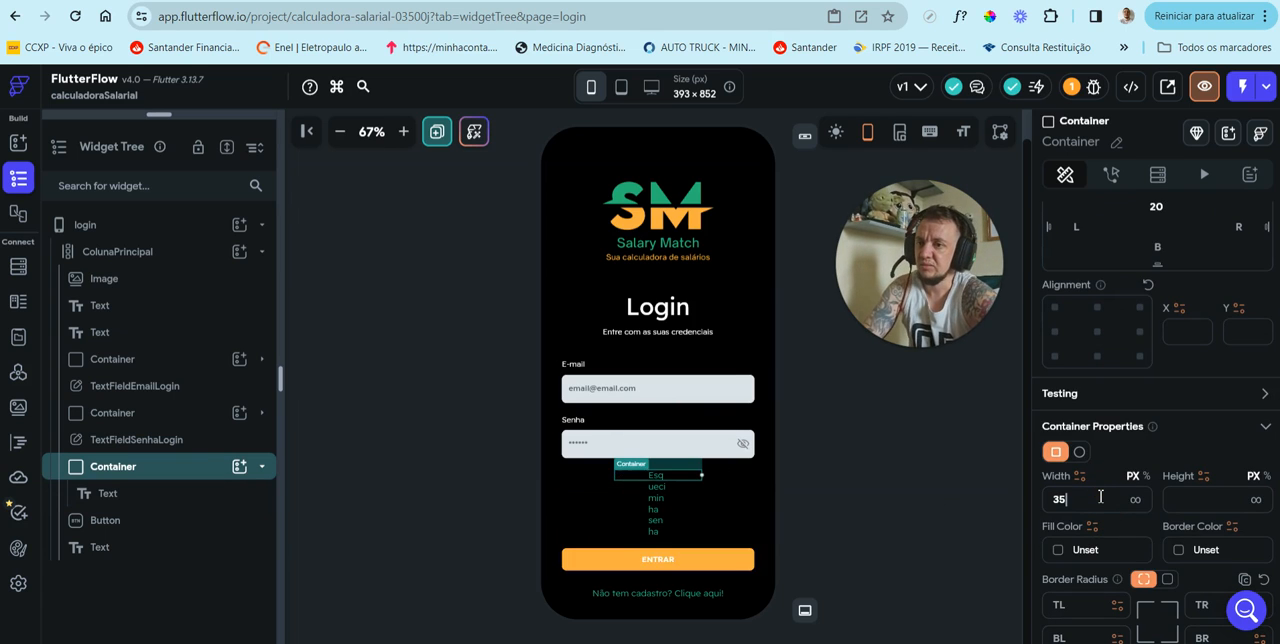
{"action": "left_click", "coordinate": [881, 490]}
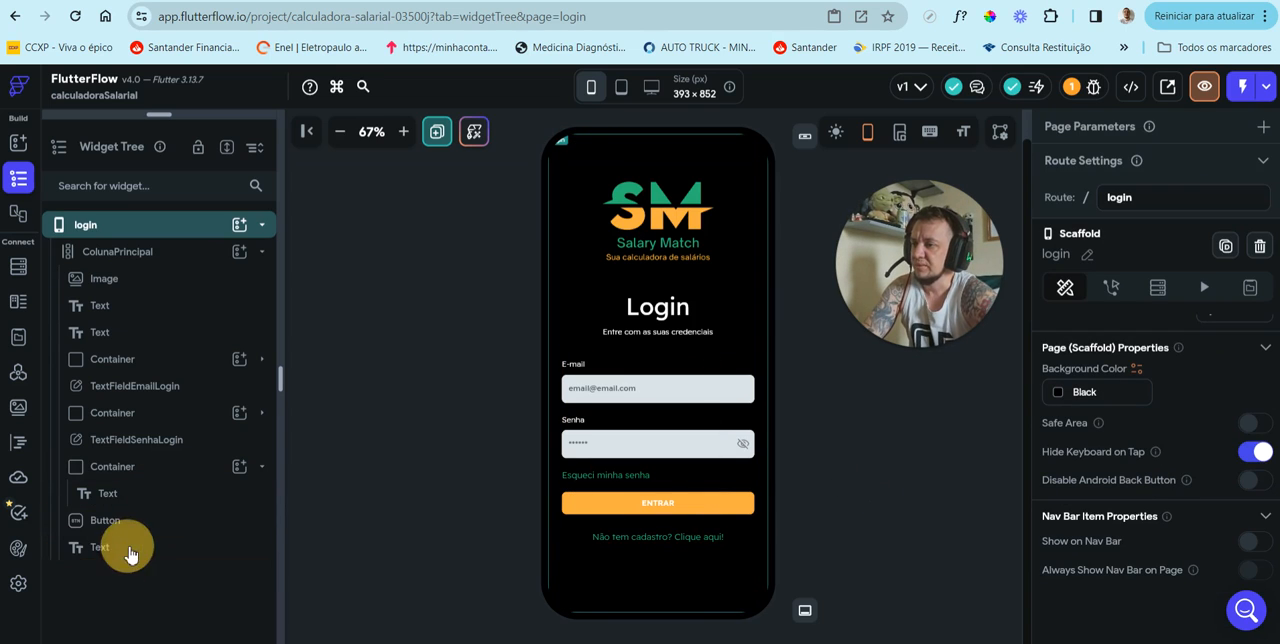
Step: Wrap the "Não tem cadastro? Clique aqui!" text in a Container
{"action": "left_click", "coordinate": [130, 552]}
{"action": "right_click", "coordinate": [130, 552]}
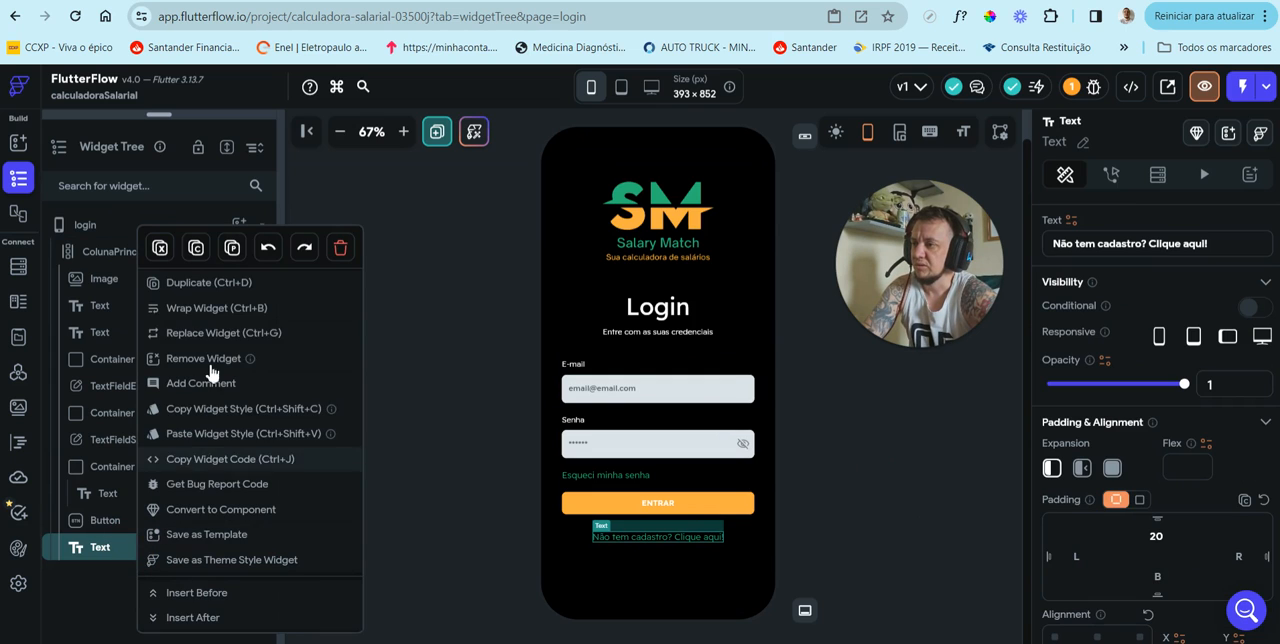
{"action": "left_click", "coordinate": [192, 306]}
{"action": "left_click", "coordinate": [484, 248]}
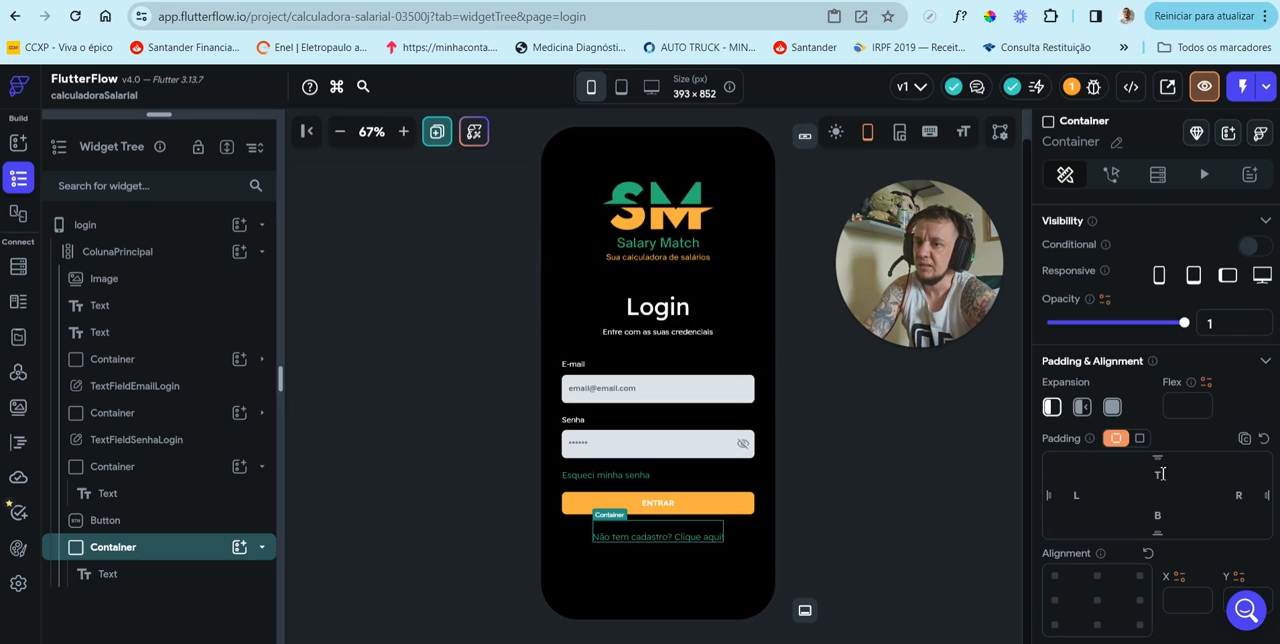
Step: Give the "Não tem cadastro? Clique aqui!" container a top padding of 20 and a width of 350 px
{"action": "left_click", "coordinate": [1160, 474]}
{"action": "type", "text": "2"}
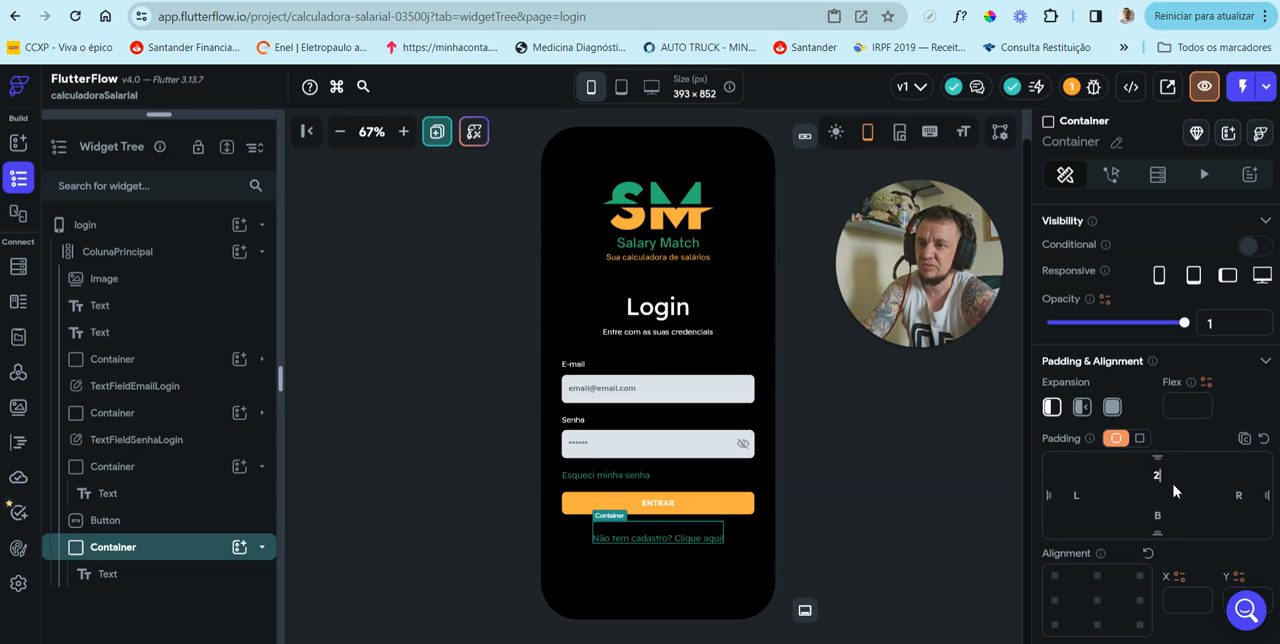
{"action": "type", "text": "0"}
{"action": "scroll", "coordinate": [1145, 515], "scroll_direction": "down", "scroll_amount": 2}
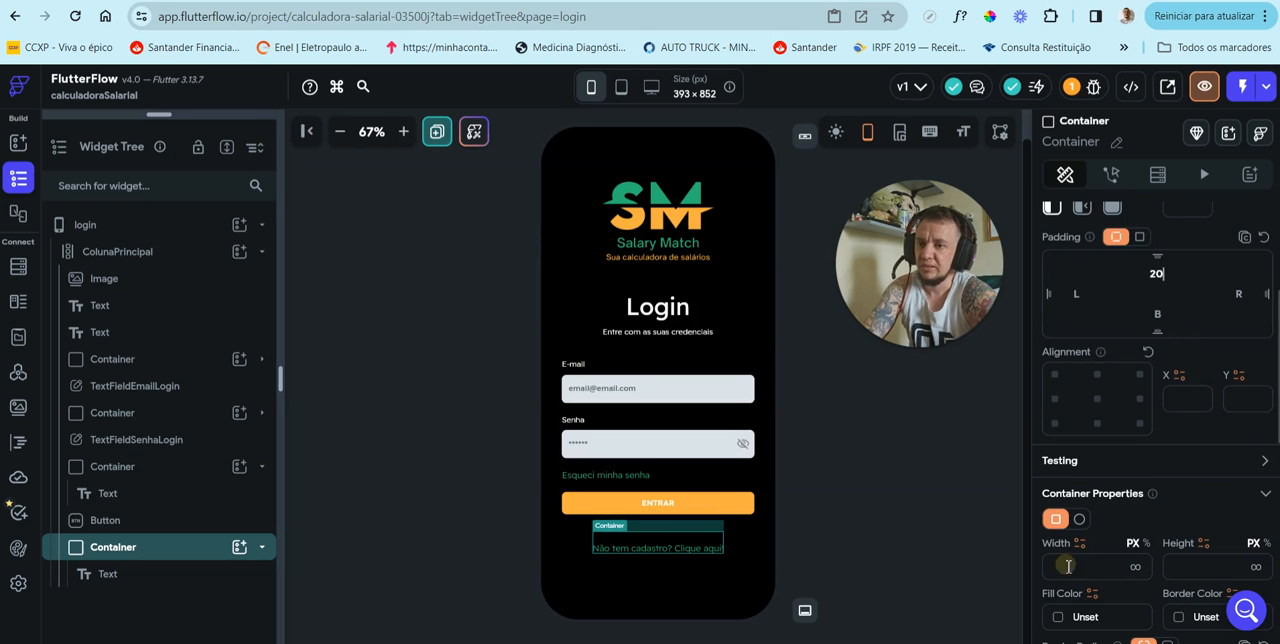
{"action": "left_click", "coordinate": [1068, 566]}
{"action": "type", "text": "350"}
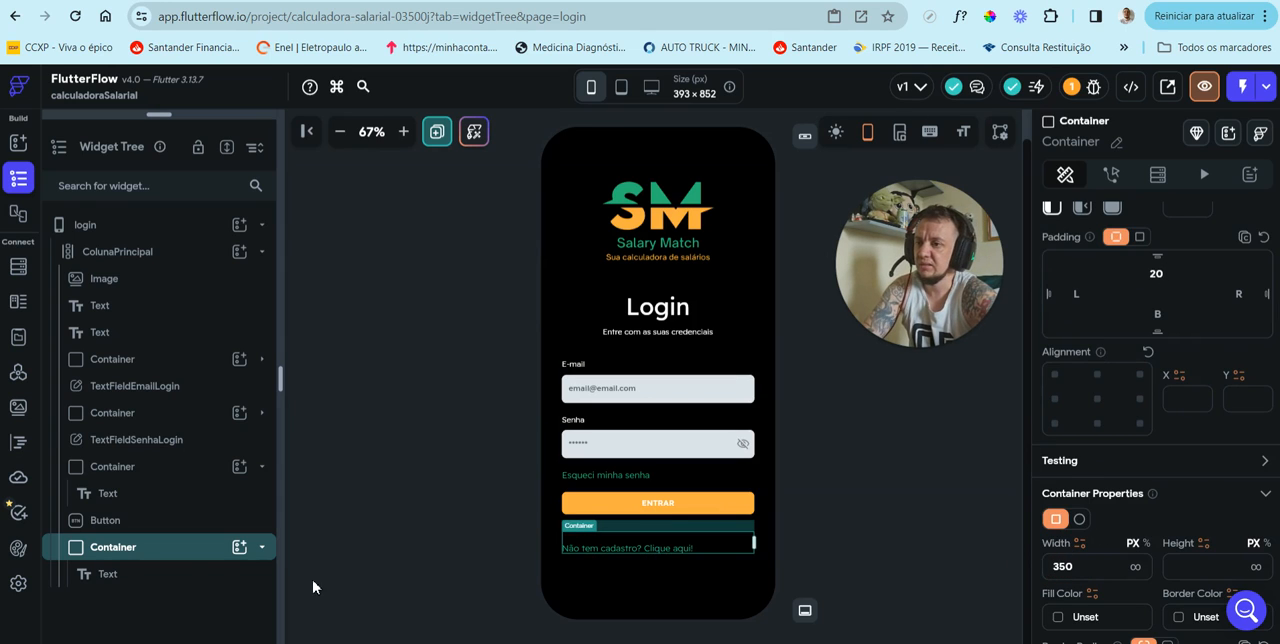
Step: Remove the top padding from the "Não tem cadastro? Clique aqui!" text inside its container
{"action": "left_click", "coordinate": [137, 572]}
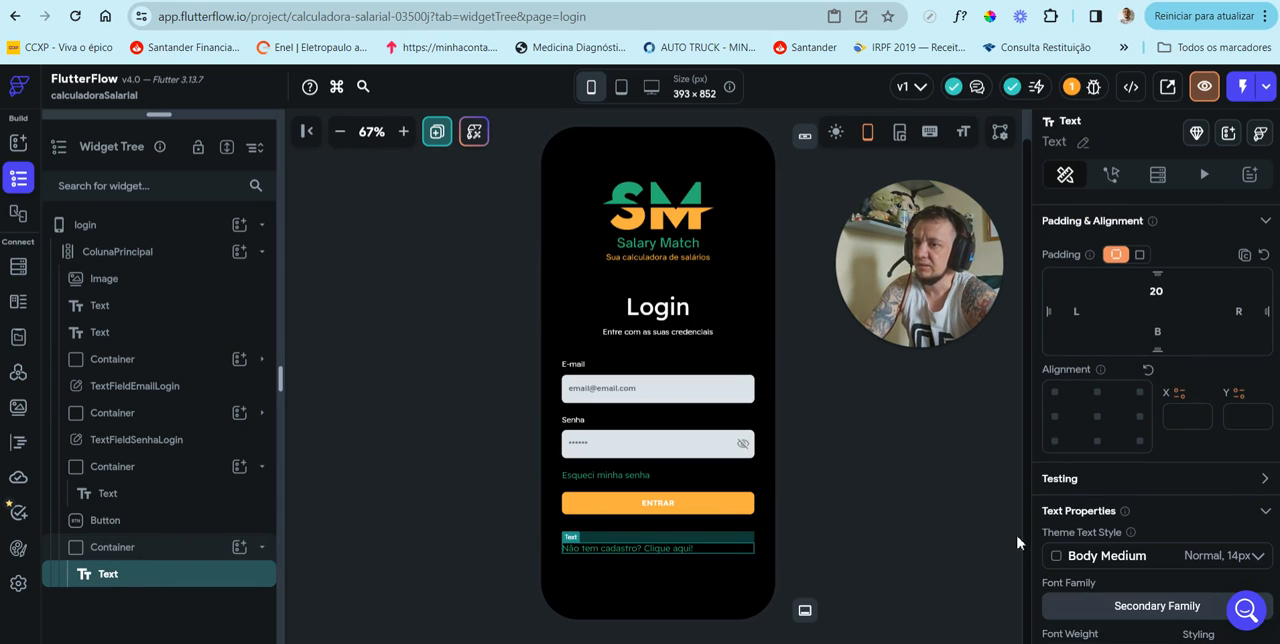
{"action": "left_click", "coordinate": [857, 371]}
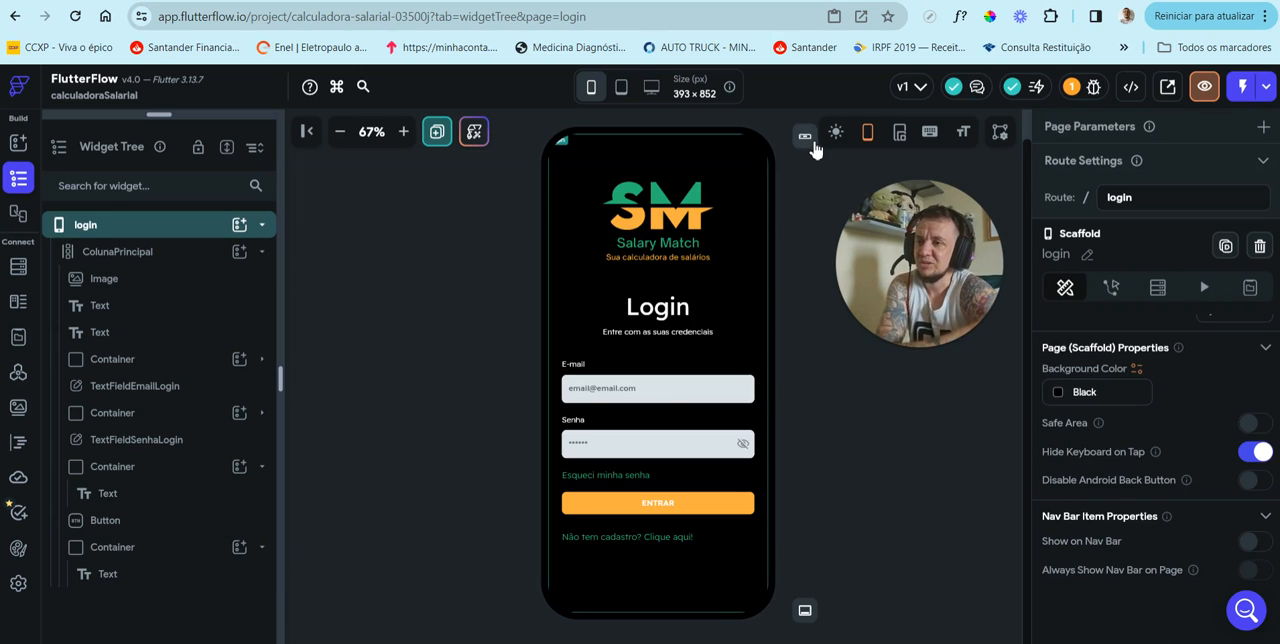
Step: Check the login page layout at tablet and desktop sizes, and return to the phone preview at 67% zoom
{"action": "left_click", "coordinate": [620, 87]}
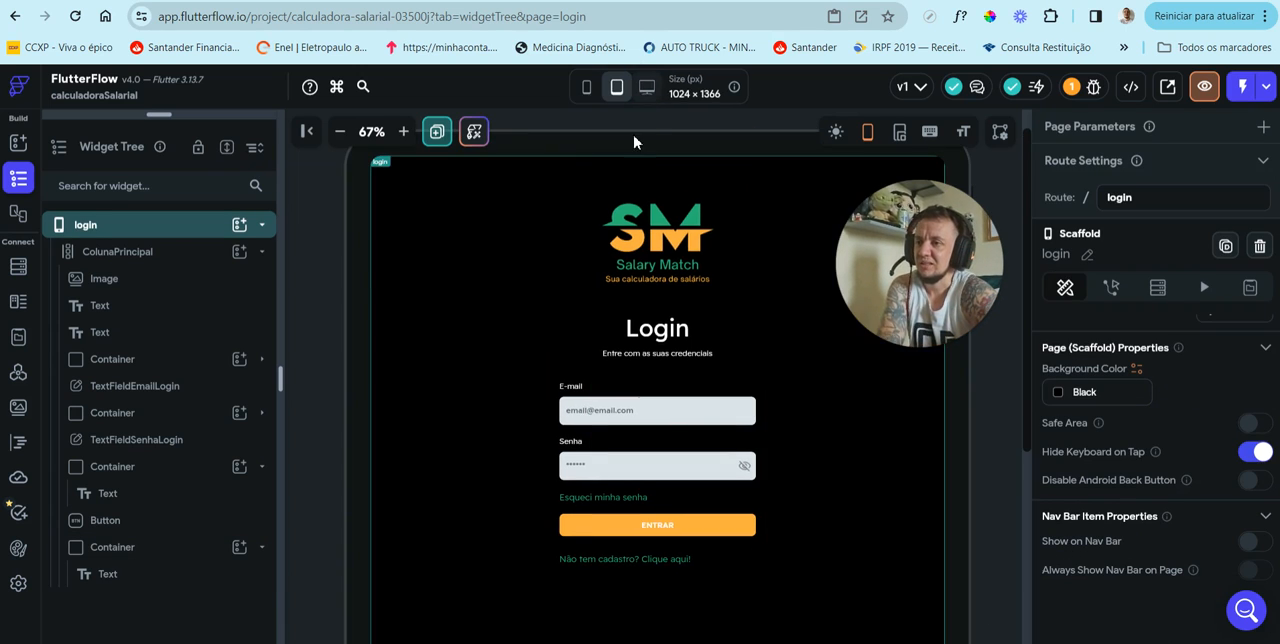
{"action": "left_click", "coordinate": [647, 88]}
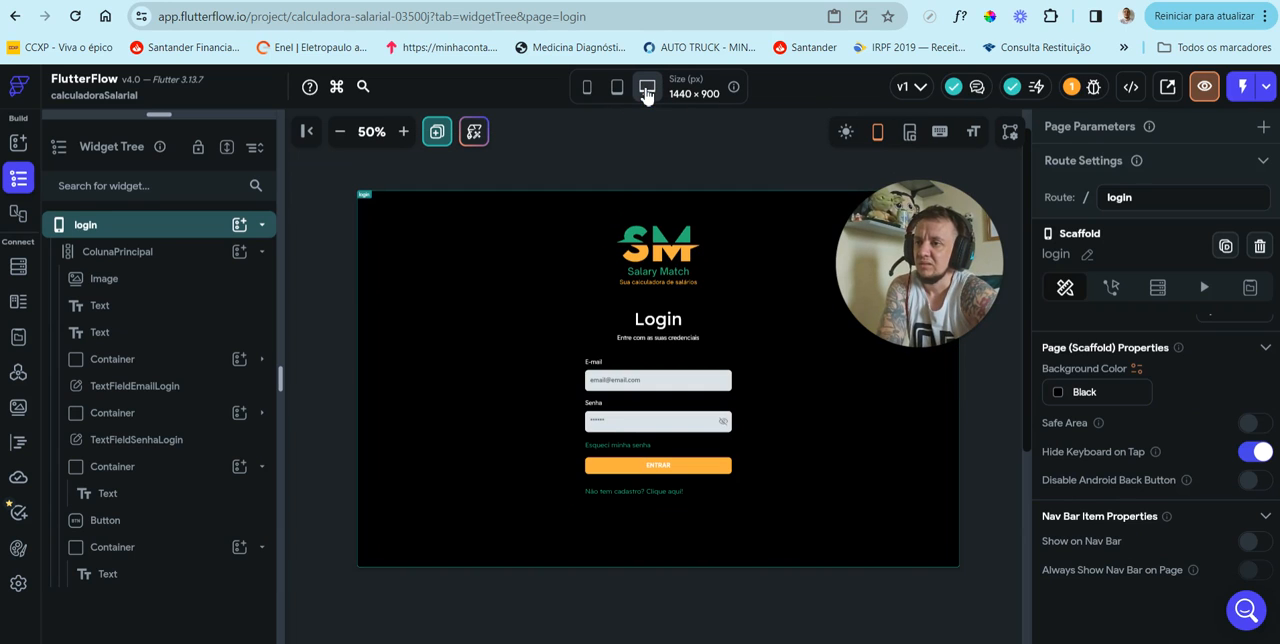
{"action": "left_click", "coordinate": [591, 87]}
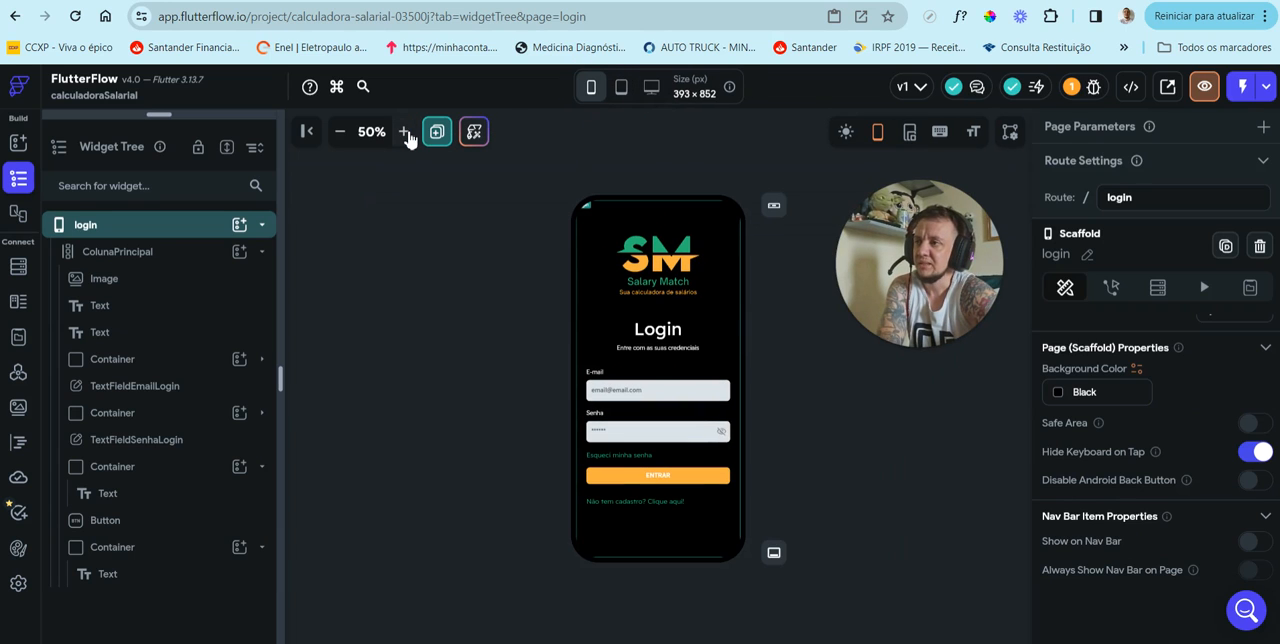
{"action": "left_click", "coordinate": [404, 131]}
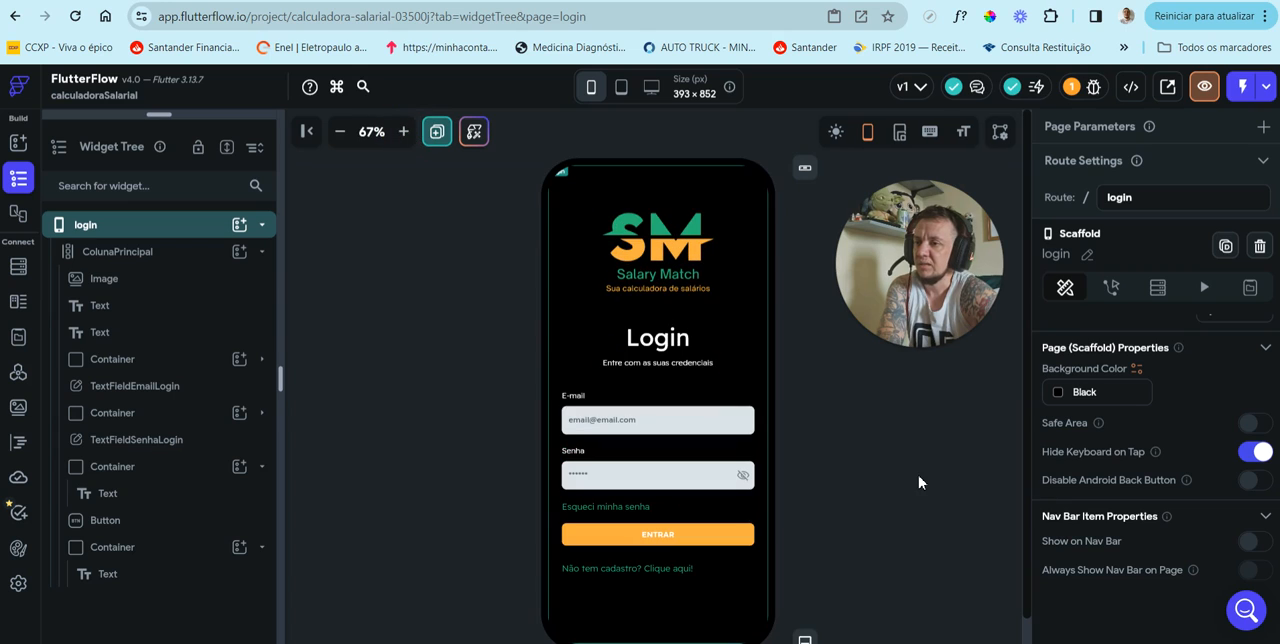